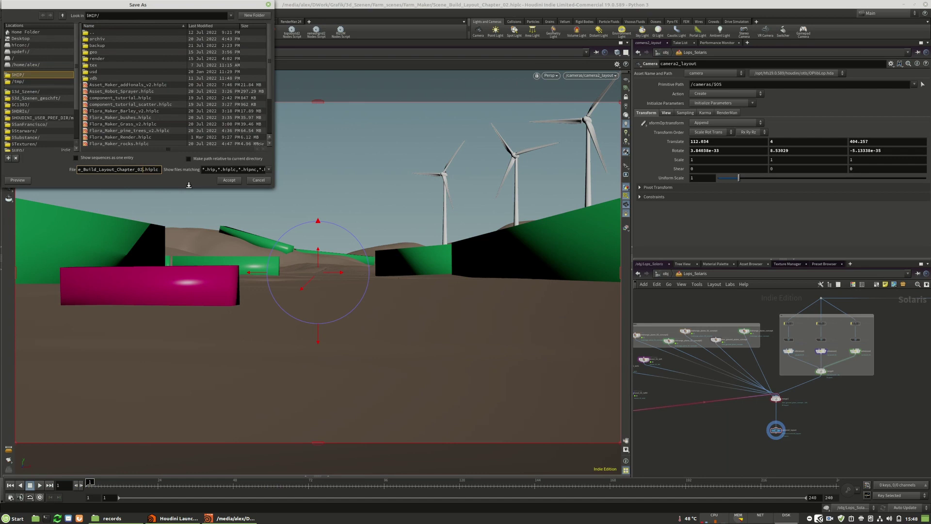
Step: Save the scene as Scene_Build_Layout_Chapter_02_2.hiplc in the $HIP folder
type("_2")
left_click(269, 76)
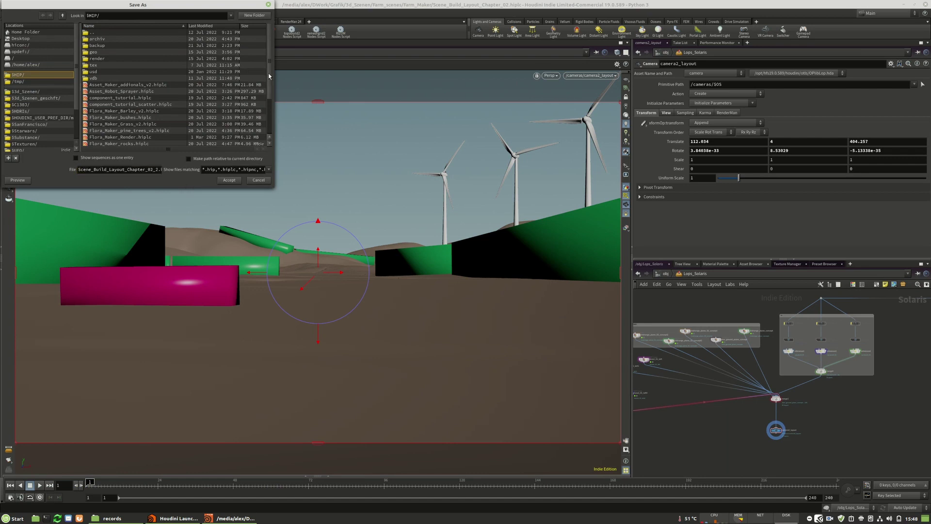
left_click_drag(269, 76, 270, 137)
left_click(229, 180)
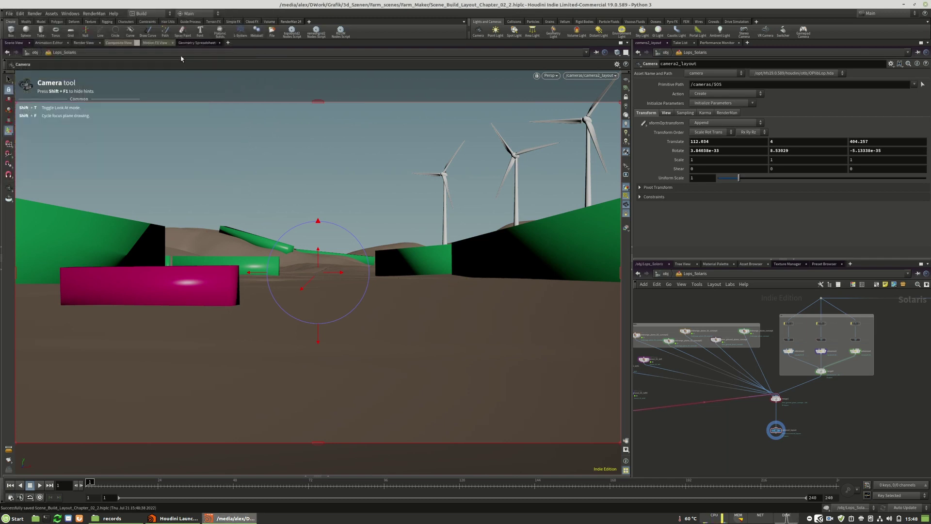
Step: Save the scene again under the name Scene_Build_Layout_Chapter_02_1.hiplc
left_click(9, 14)
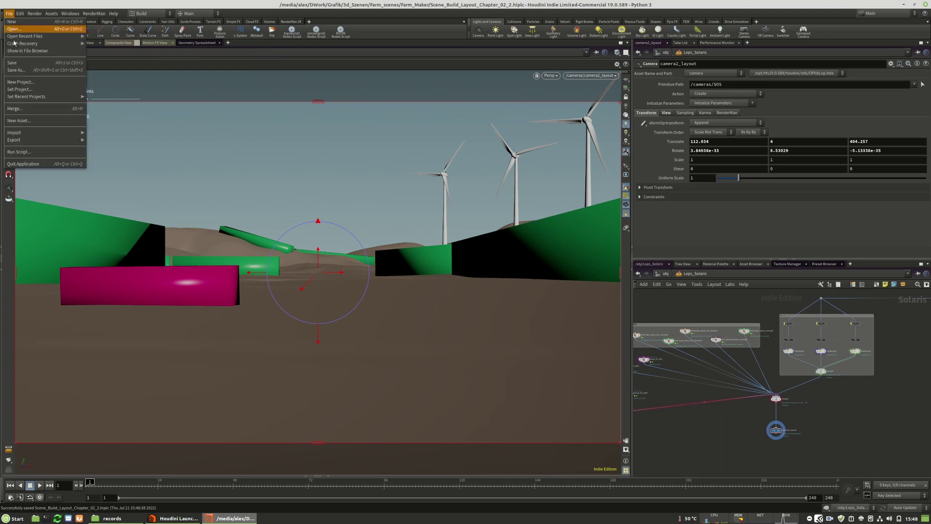
left_click(30, 71)
left_click_drag(270, 92, 269, 103)
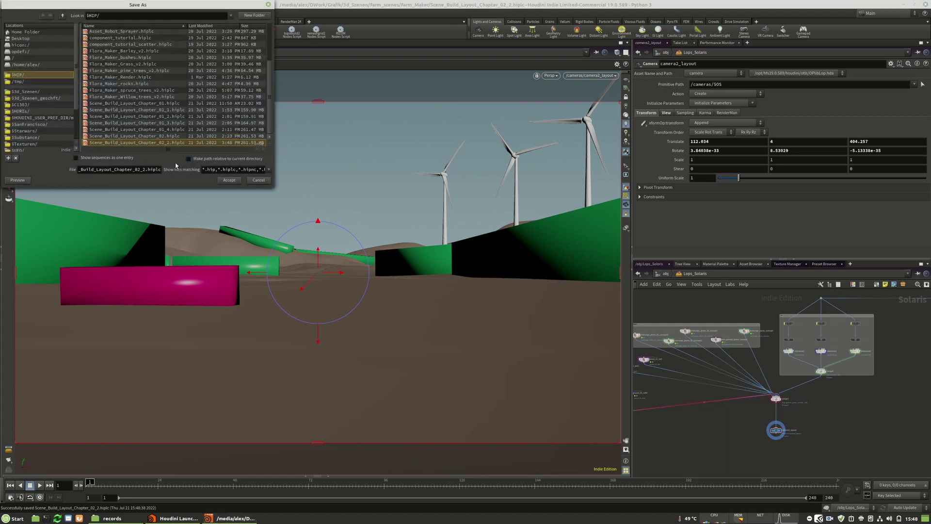
left_click(229, 180)
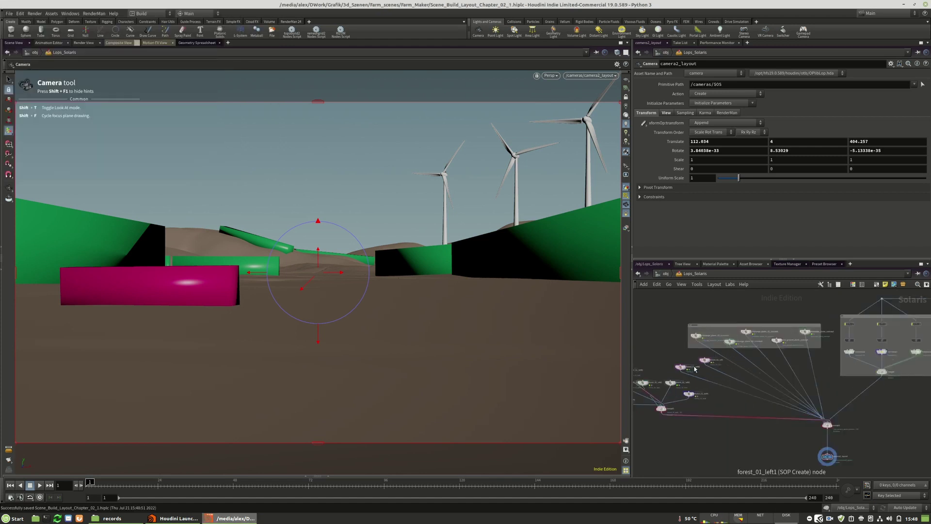
Step: Examine the layout network from the forest nodes down to merge1 and the camera2_layout node
scroll(679, 370, "up", 5)
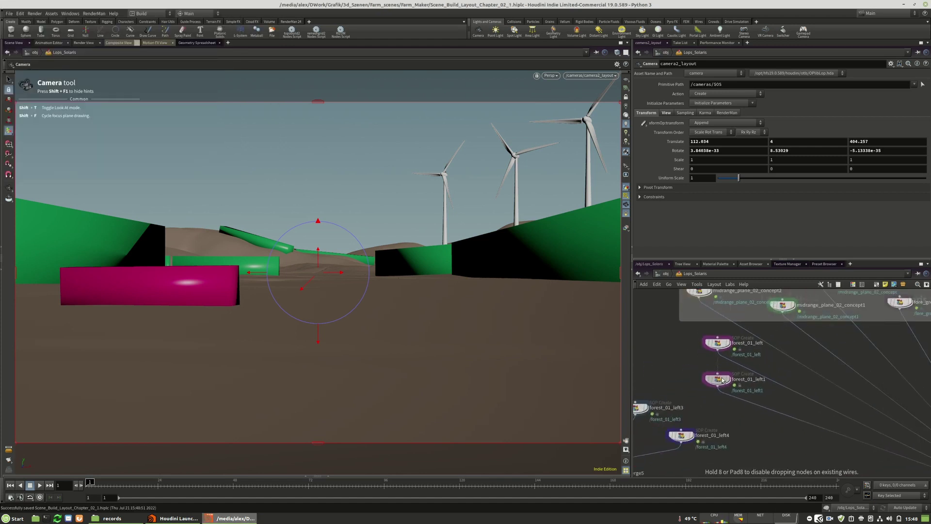
scroll(689, 372, "down", 5)
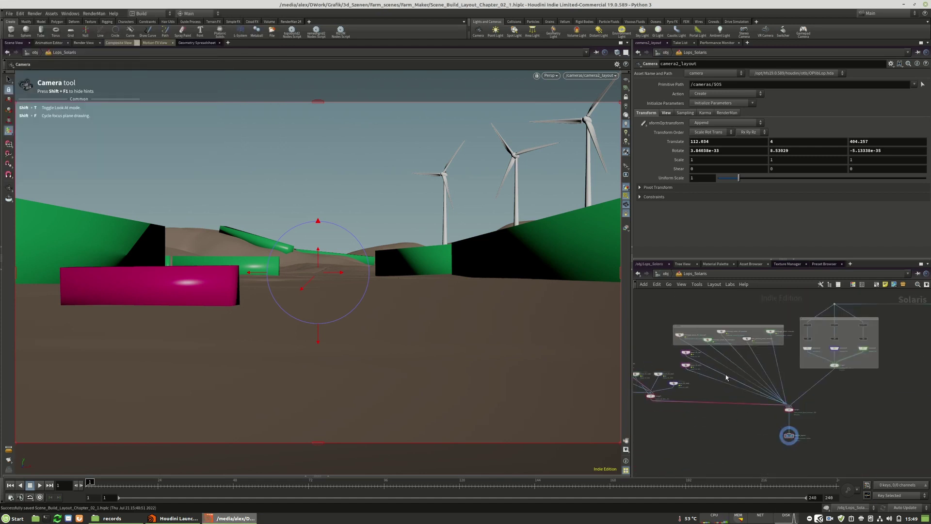
scroll(718, 371, "down", 5)
scroll(770, 402, "up", 5)
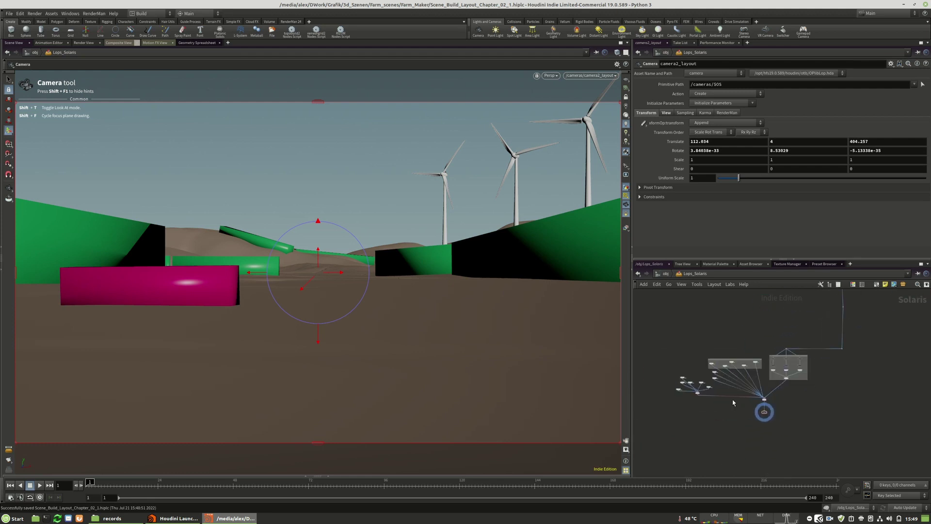
scroll(733, 385, "up", 3)
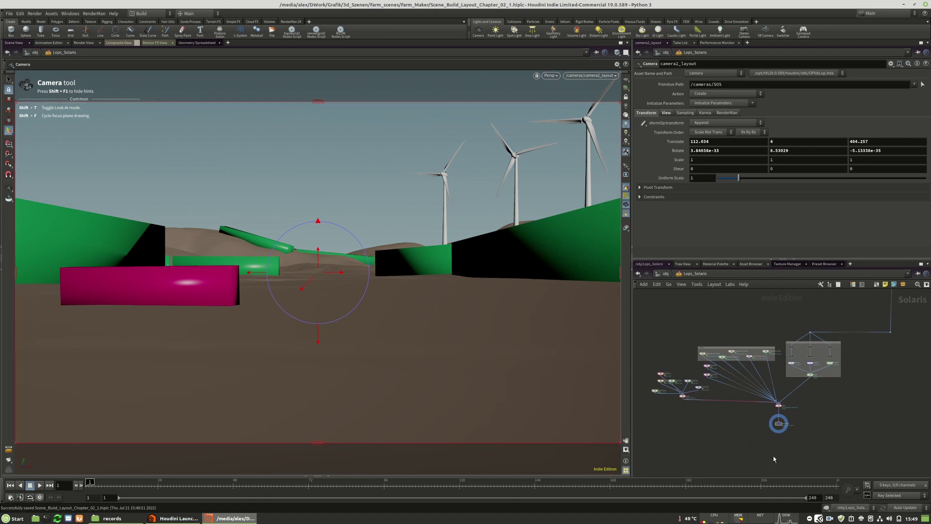
scroll(772, 458, "up", 4)
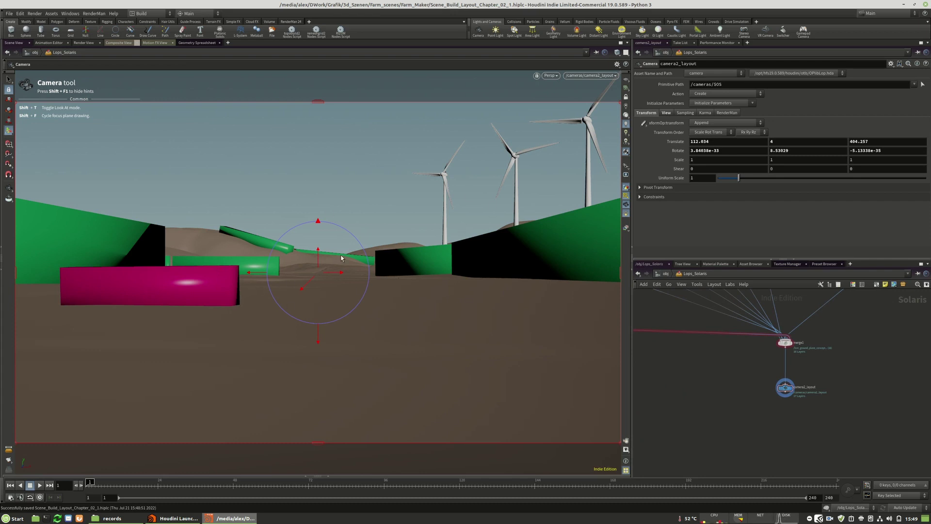
scroll(839, 390, "up", 3)
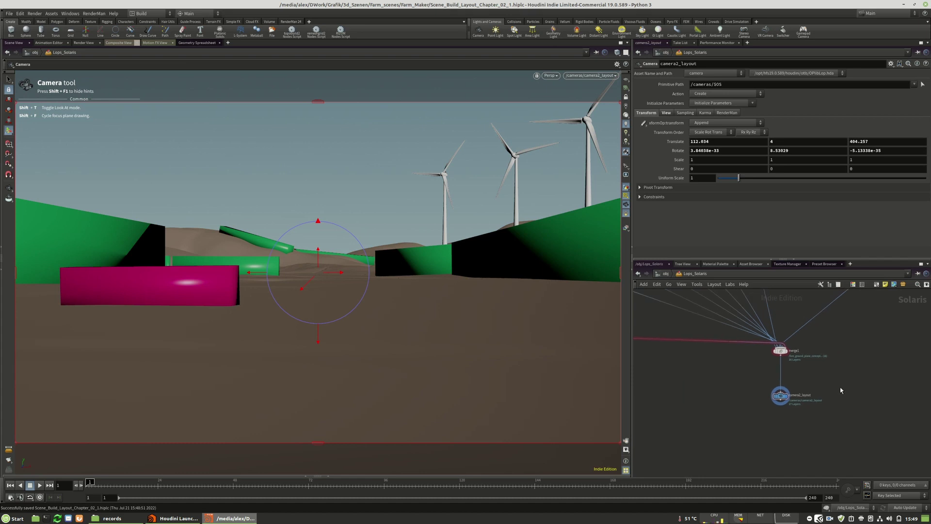
Step: Add a RenderMan node below camera2_layout, wire the camera node into it and make it the displayed node
mouse_move(760, 377)
left_mouse_down()
mouse_move(760, 438)
mouse_move(760, 378)
left_mouse_up()
key("Tab")
type("ren")
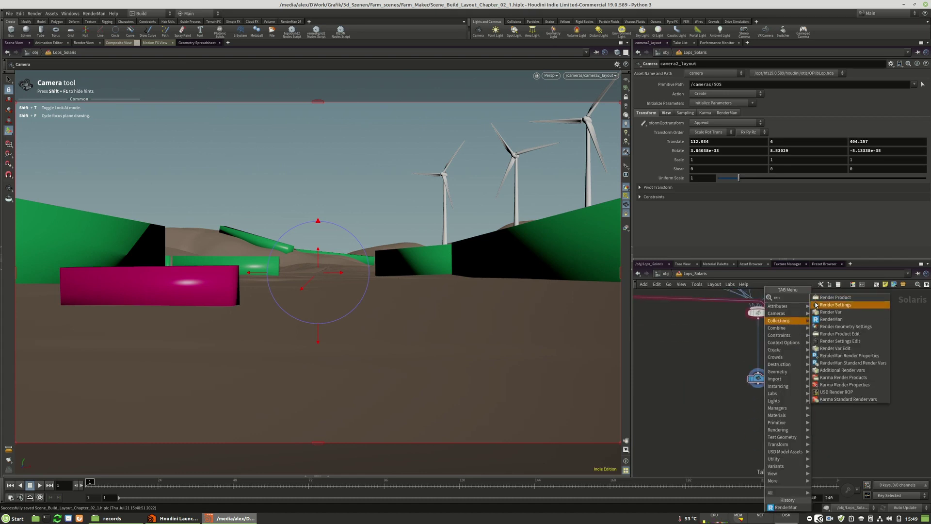
left_click(821, 320)
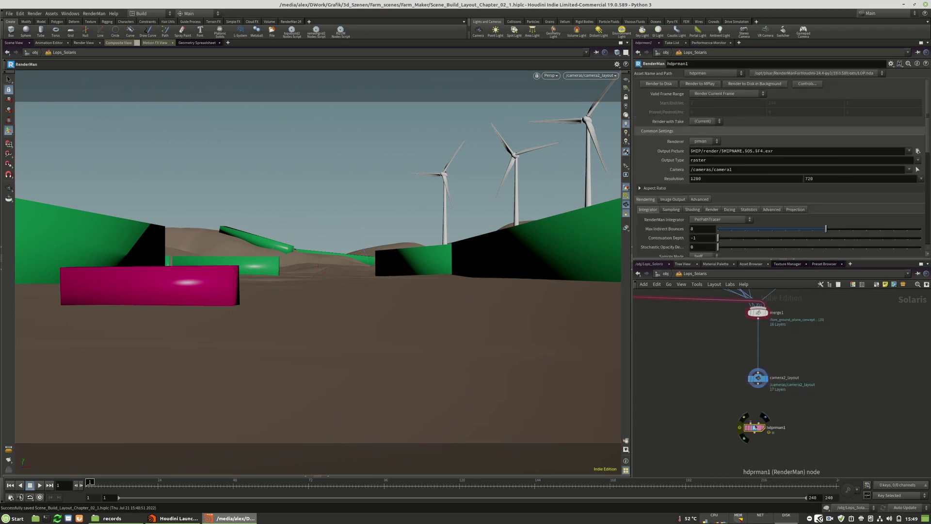
left_click(759, 437)
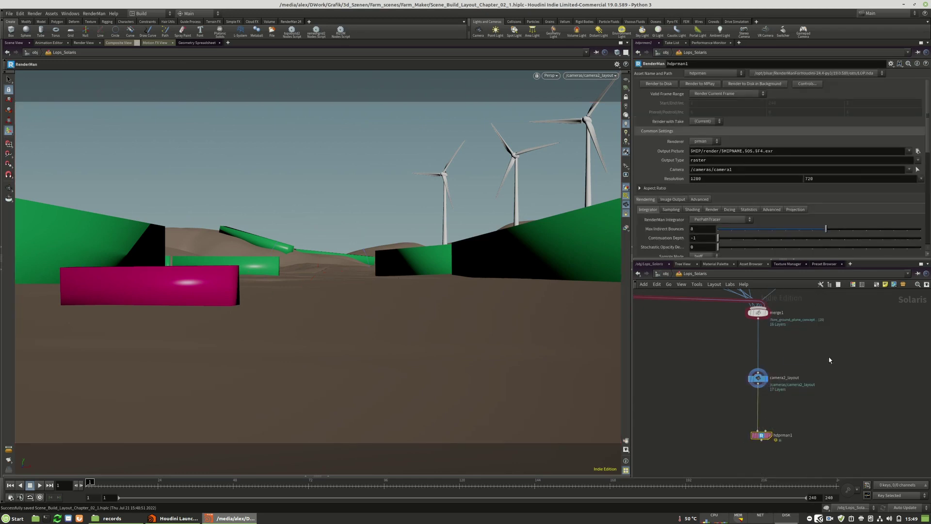
left_click_drag(763, 436, 759, 442)
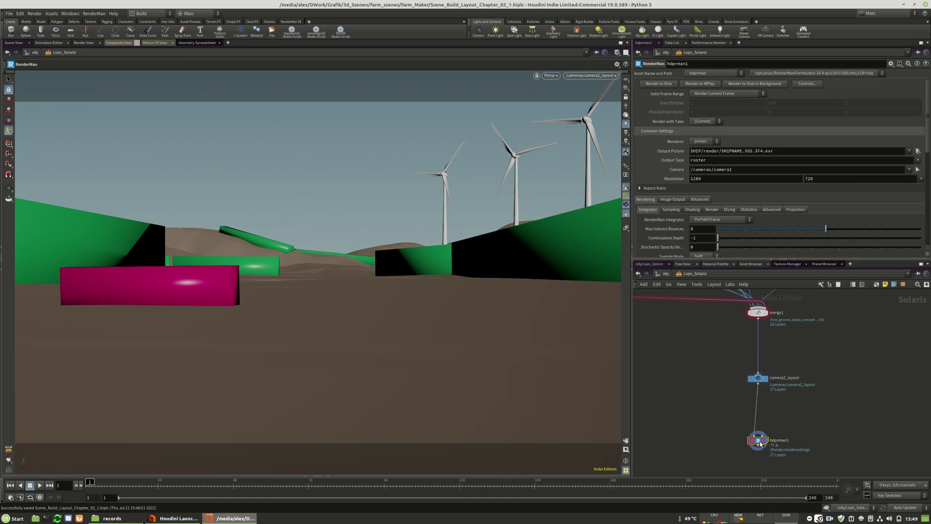
Step: Set the RenderMan integrator's Max Indirect Bounces to 3 and Continuation Depth to 4
left_click(784, 180)
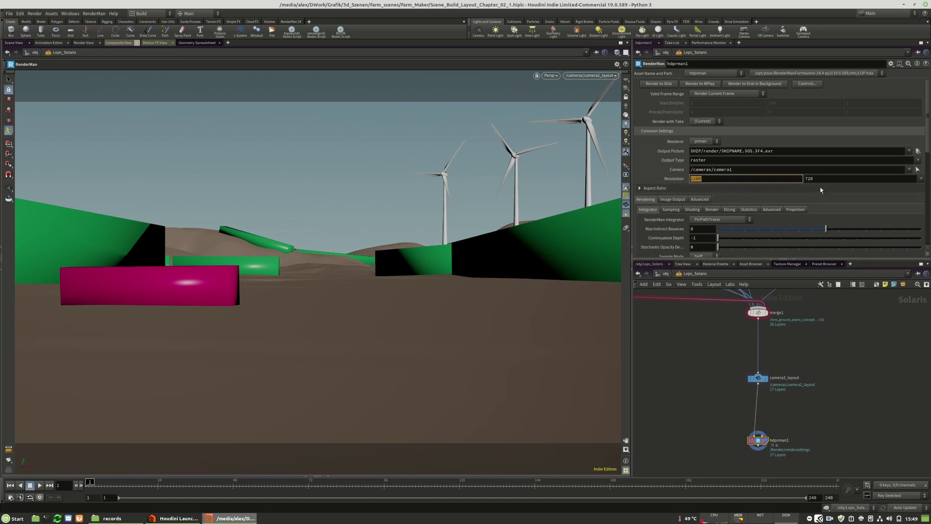
left_click(708, 231)
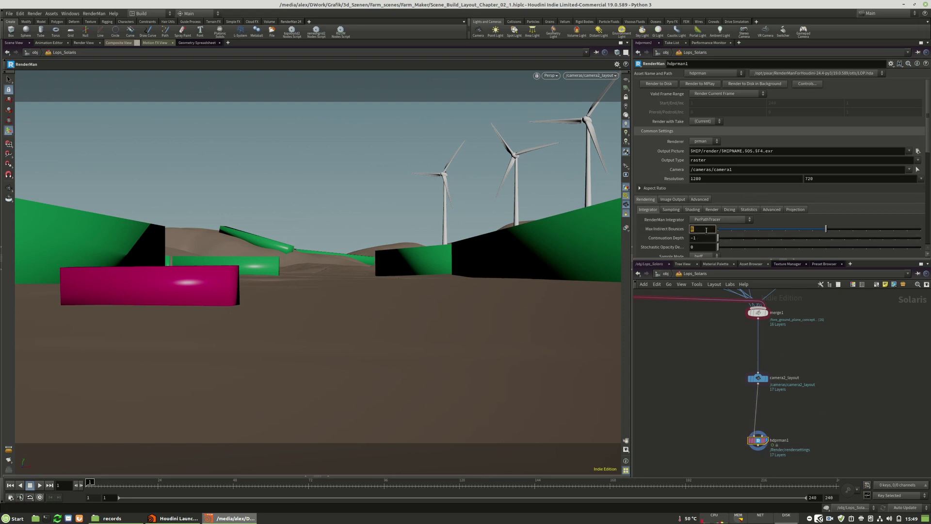
key("Return")
type("3")
key("Return")
scroll(825, 146, "down", 4)
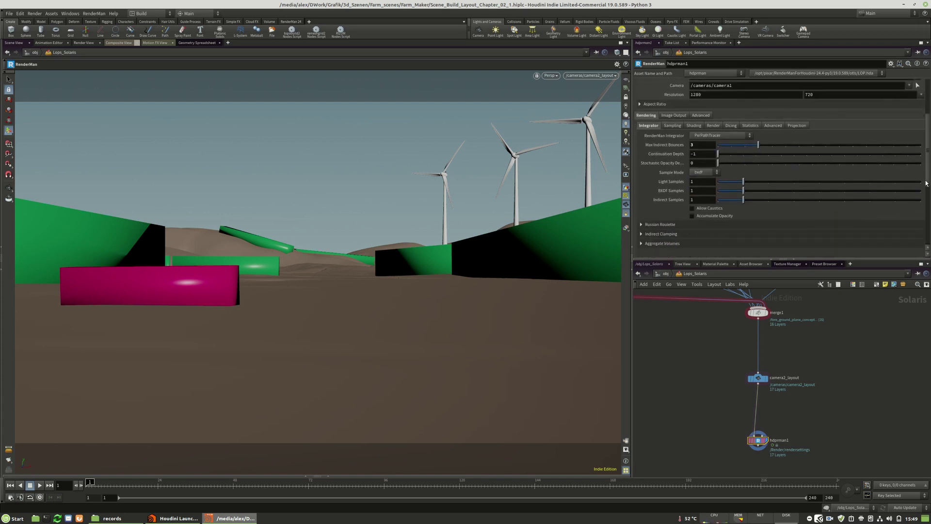
double_click(703, 149)
type("3")
key("Return")
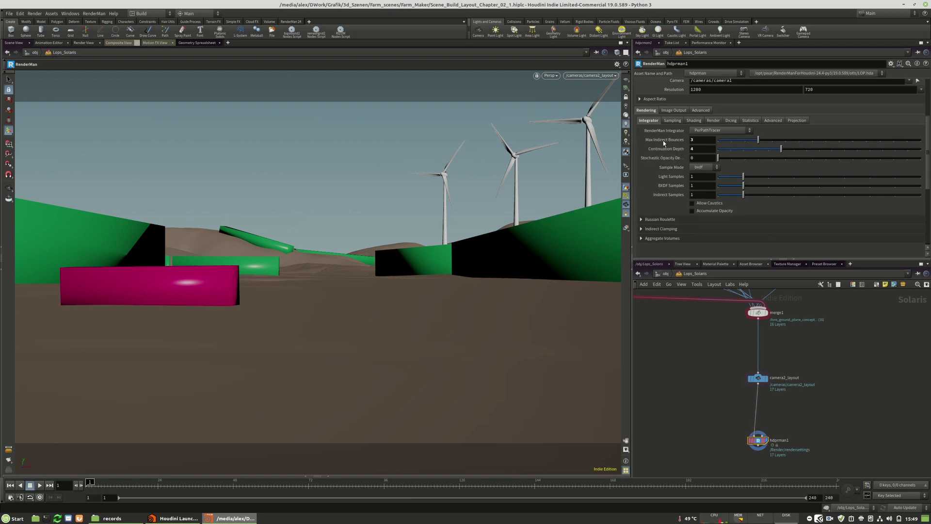
Step: Set the RenderMan sampling to Max Samples 16, Min Extra Samples 1 and Min Samples 1
left_click(672, 121)
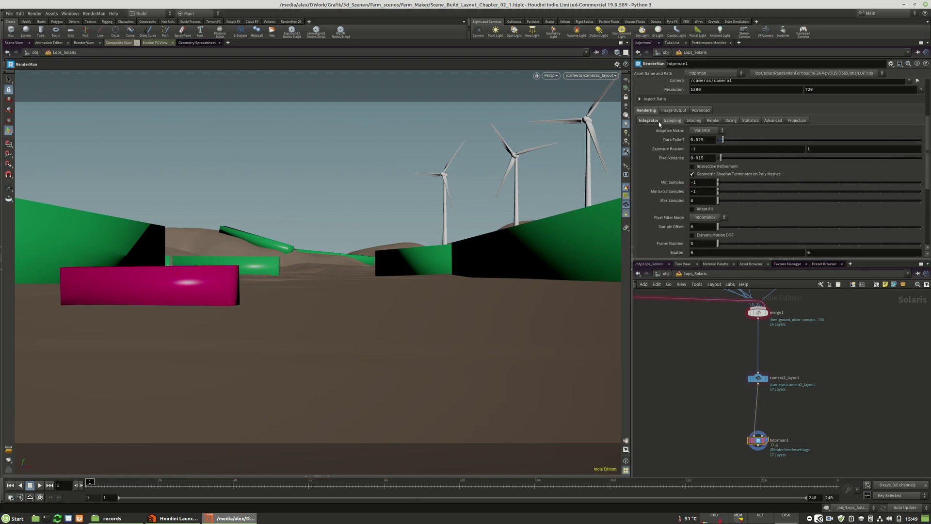
key("Return")
type("16")
key("Return")
left_click(707, 191)
type("1")
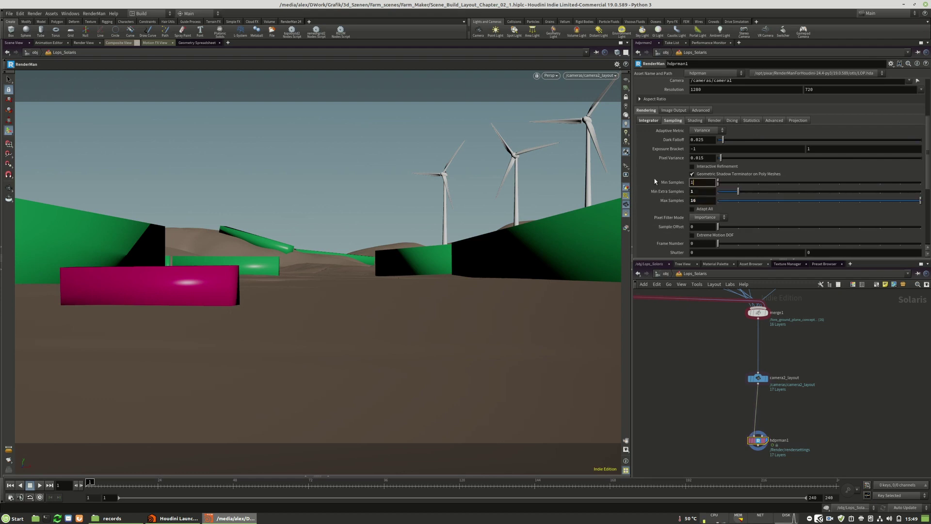
key("Return")
key("Return")
Step: Switch the viewport renderer to RenderMan RIS
key("u")
left_click(551, 76)
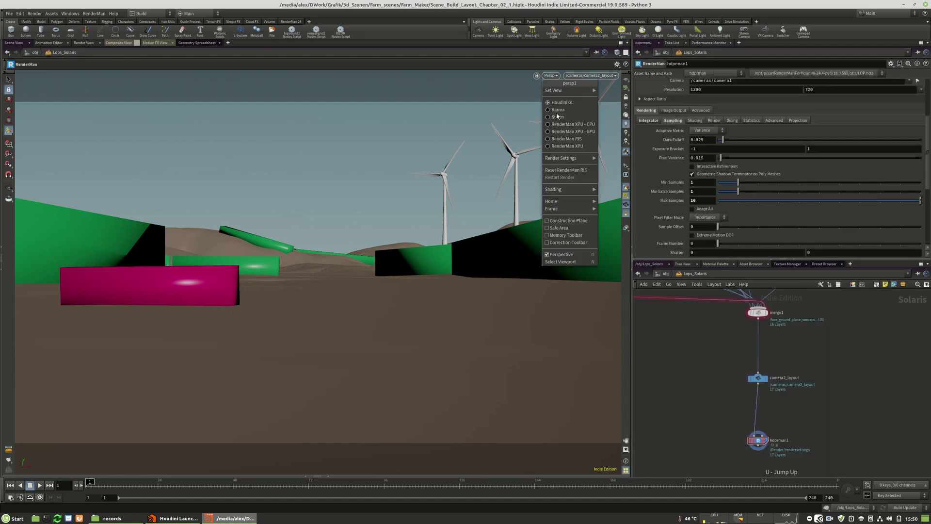
left_click(571, 140)
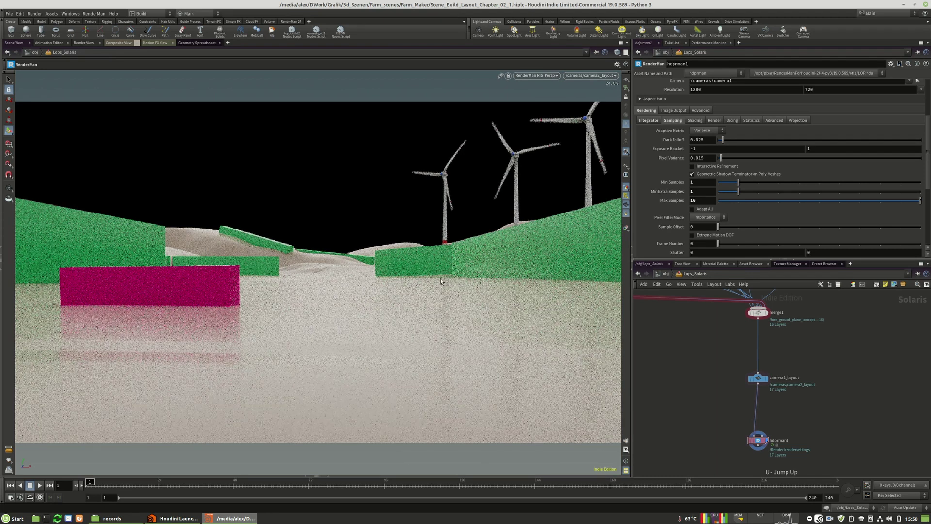
Step: Insert a Material Library node on the wire between merge5 and merge1, and place a duplicate of it nearby
scroll(802, 436, "down", 5)
mouse_move(873, 373)
middle_mouse_down()
mouse_move(868, 380)
mouse_move(882, 380)
middle_mouse_up()
scroll(691, 381, "up", 4)
scroll(688, 381, "up", 1)
middle_click_drag(792, 386, 757, 382)
scroll(727, 385, "down", 3)
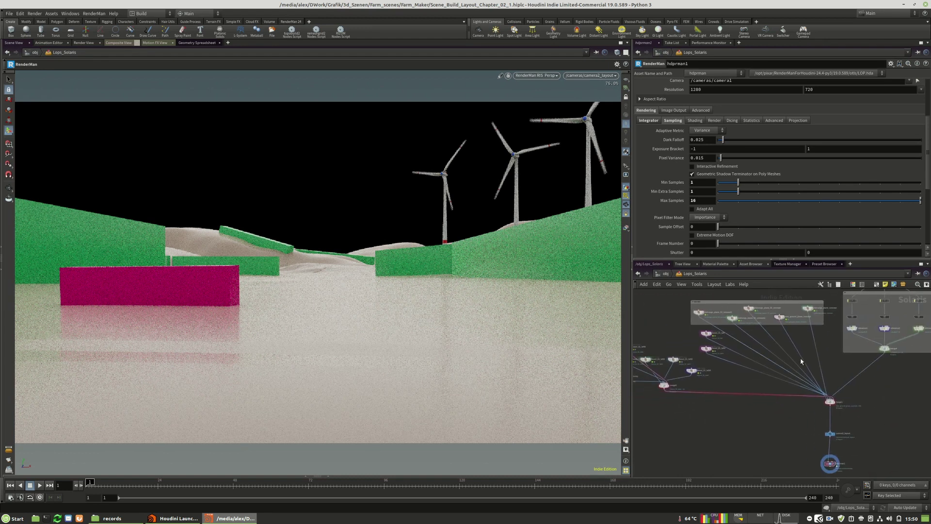
scroll(806, 351, "up", 2)
key("Tab")
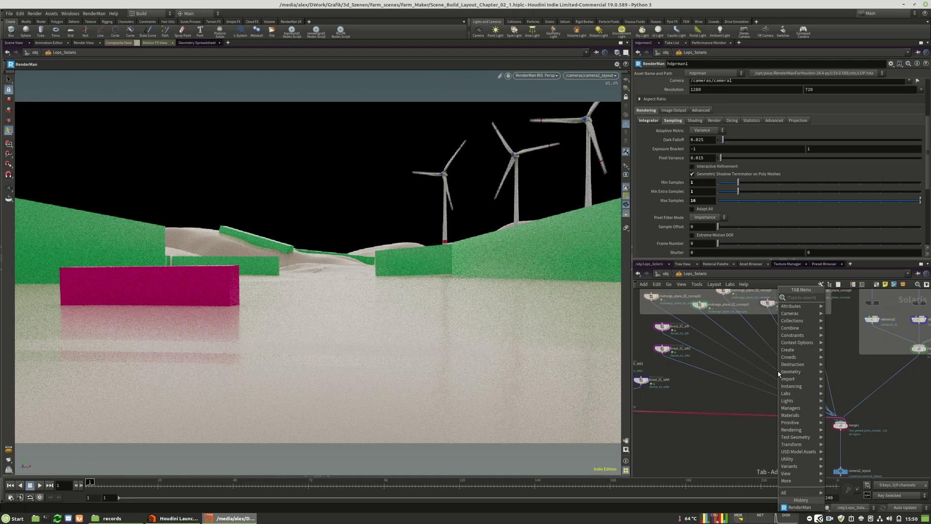
type("ma")
left_click(837, 301)
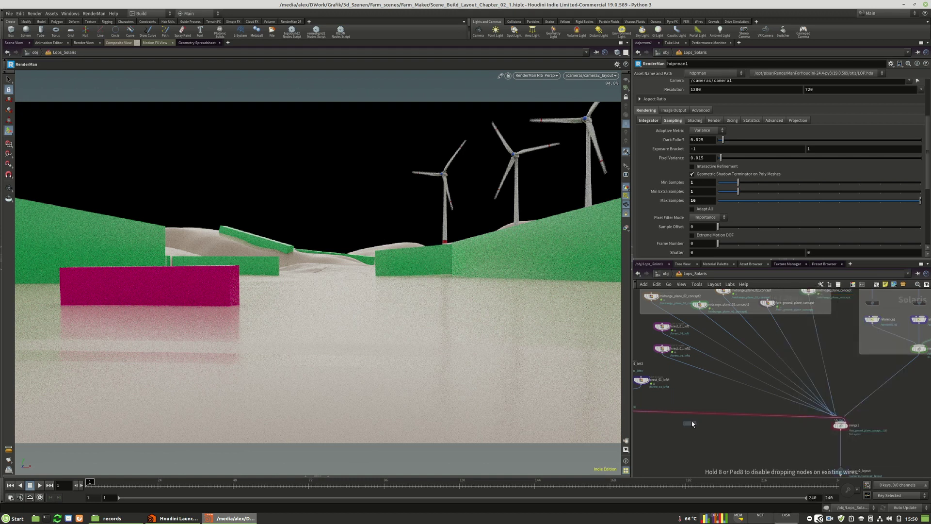
left_click(715, 405)
middle_click_drag(718, 403, 736, 393)
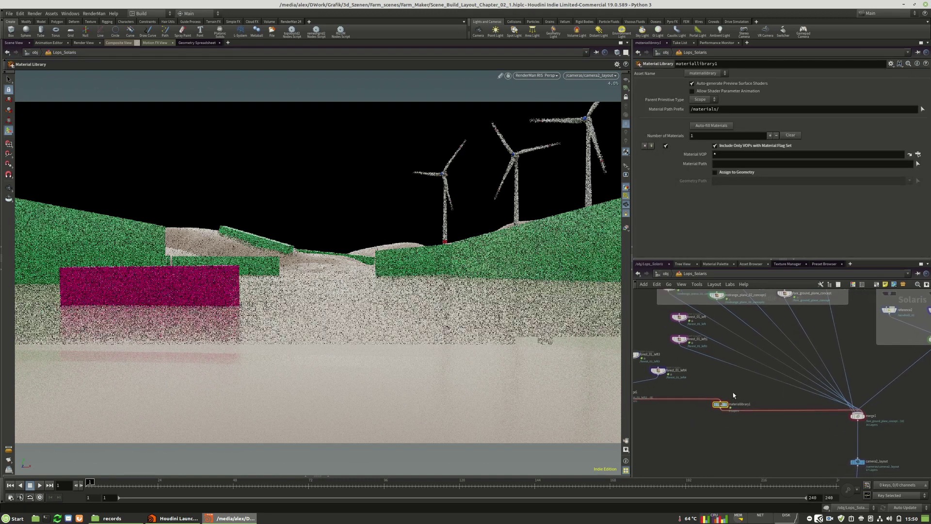
mouse_move(722, 404)
left_mouse_down()
mouse_move(713, 407)
mouse_move(739, 396)
left_mouse_up()
Step: Add a Merge node ahead of merge1 that combines forest_01_left, forest_01_left1 and the three midrange_plane_02_concept nodes
key("Tab")
type("merge")
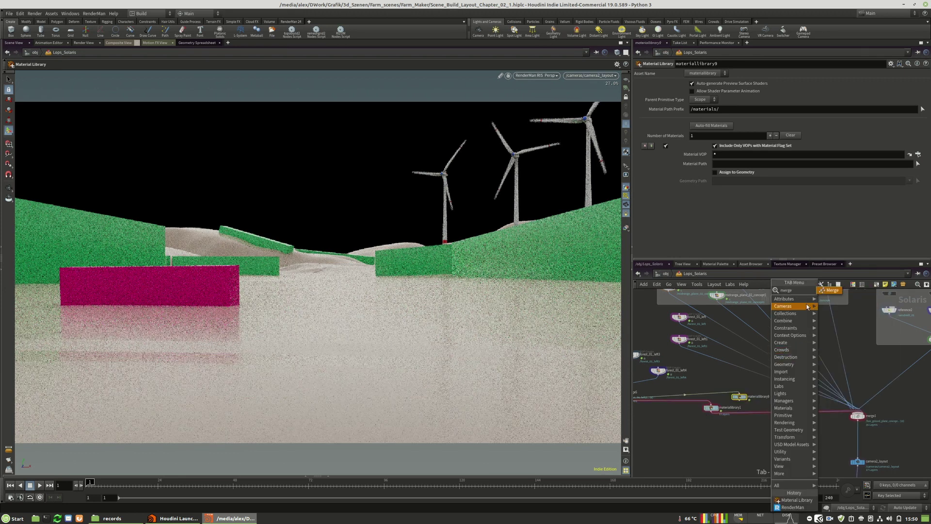
left_click(830, 290)
left_click(749, 370)
left_click_drag(679, 321, 751, 368)
left_click_drag(786, 339, 749, 370)
middle_click_drag(773, 343, 755, 395)
scroll(755, 395, "up", 2)
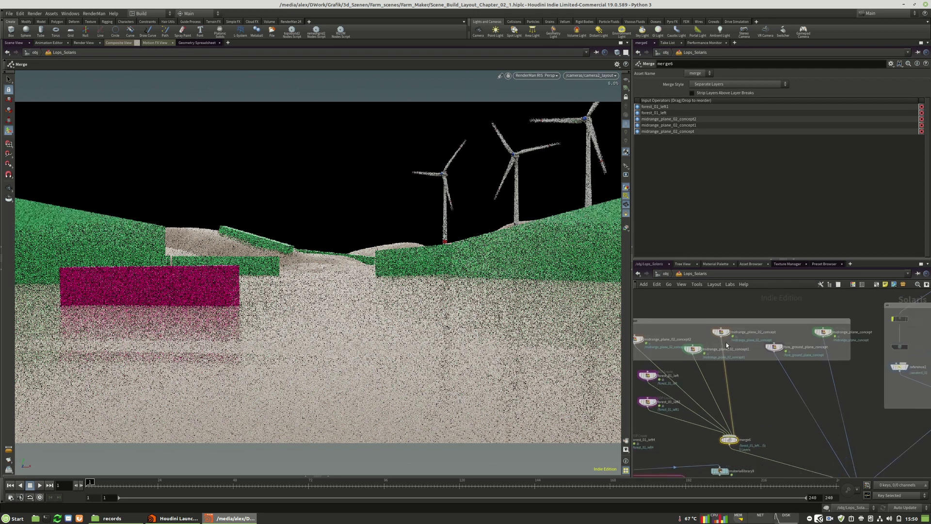
left_click_drag(795, 404, 790, 406)
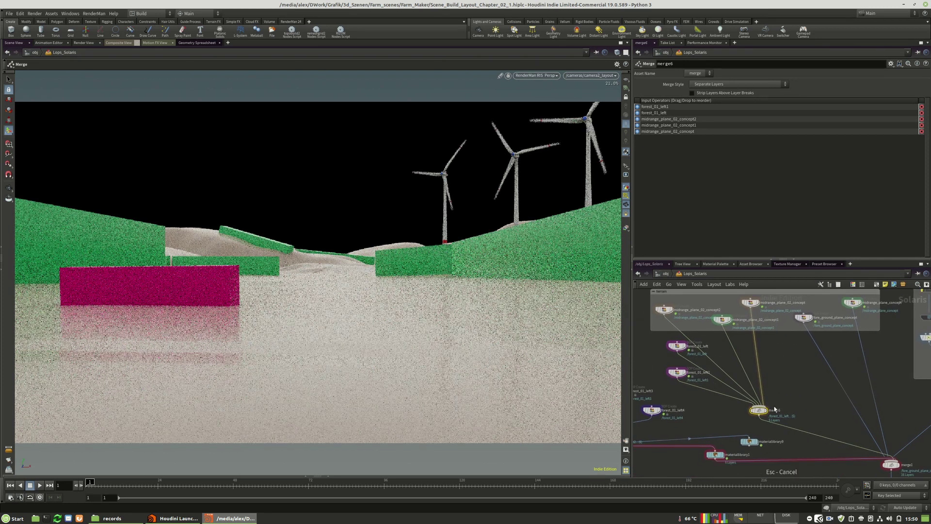
Step: Move forest_01_left and forest_01_left1 into line above forest_01_left4
middle_click_drag(710, 411, 759, 404)
left_click_drag(711, 378, 702, 349)
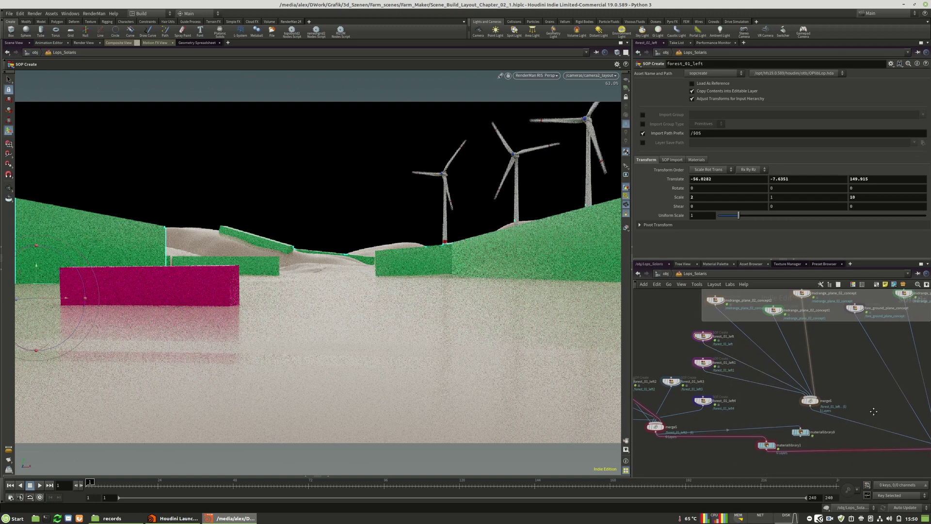
middle_click_drag(737, 399, 838, 355)
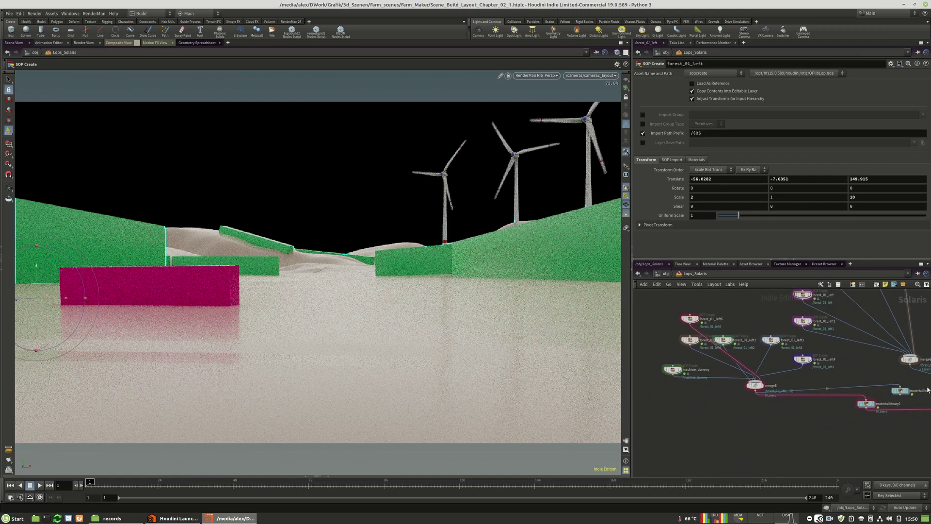
Step: Move the duplicated Material Library below machine_dummy and reroute machine_dummy from merge5 into it
left_click_drag(900, 390, 707, 433)
left_click_drag(722, 379, 706, 430)
middle_click_drag(812, 422, 743, 441)
middle_click_drag(785, 401, 735, 430)
middle_click_drag(663, 436, 736, 407)
Step: Wire forest_01_left and forest_01_left1 into merge5, group the forest nodes around it and move machine_dummy aside
left_click_drag(862, 379, 712, 401)
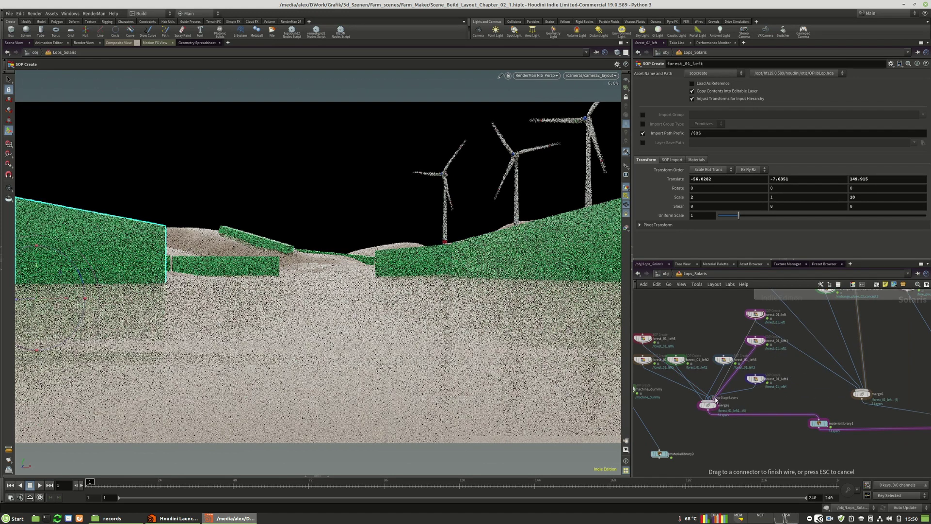
left_click_drag(755, 378, 684, 312)
left_click_drag(755, 341, 723, 355)
middle_click_drag(791, 381, 859, 388)
left_click_drag(746, 371, 745, 373)
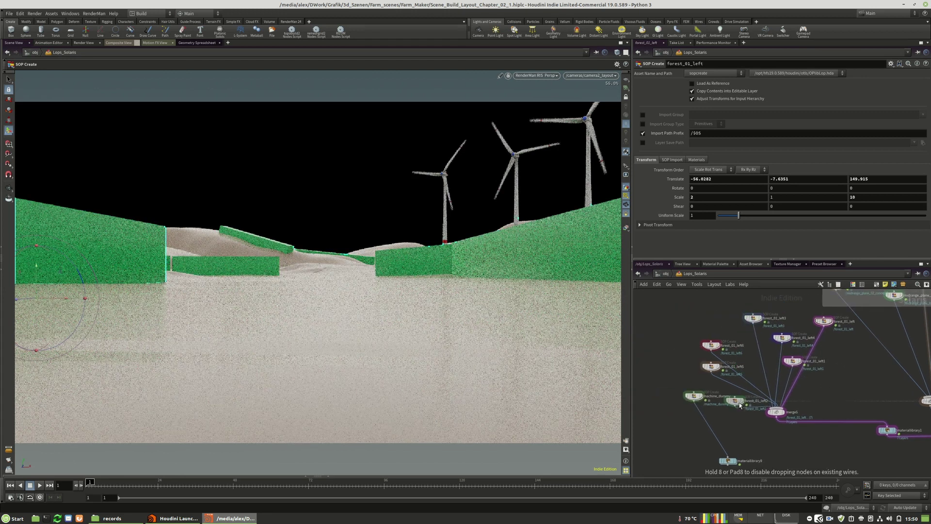
scroll(743, 422, "down", 3)
left_click_drag(716, 412, 682, 397)
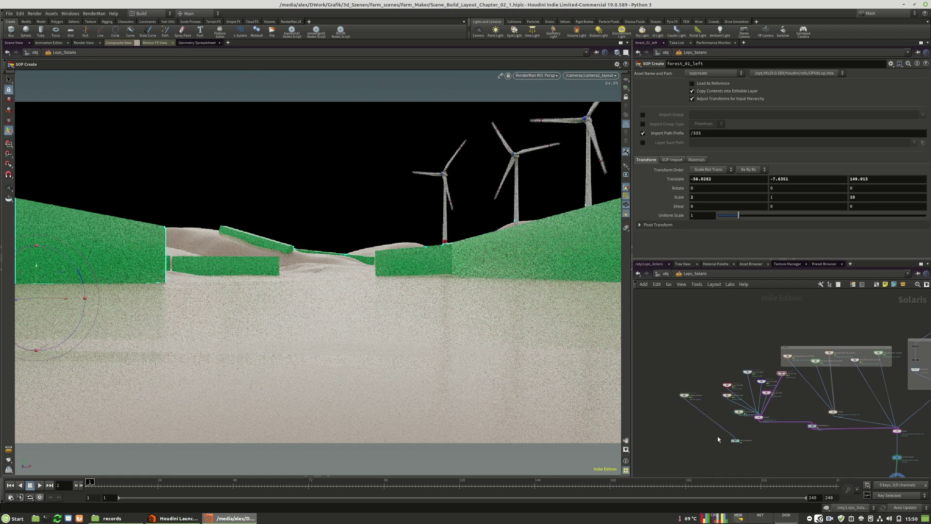
Step: Move machine_dummy's Material Library closer to it, then shift the forest nodes with merge5 upward and enclose them in a network box
left_click_drag(733, 441, 691, 426)
left_click_drag(794, 436, 714, 357)
left_click_drag(783, 373, 734, 305)
left_click(876, 285)
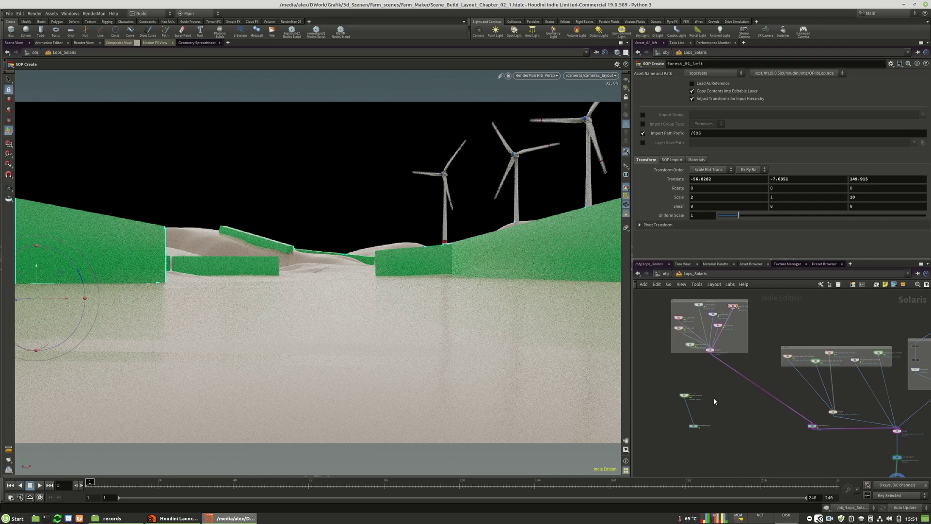
Step: Enclose machine_dummy and its Material Library in their own network box below the forest group
left_click_drag(655, 457, 699, 374)
left_click(875, 286)
left_click(739, 405)
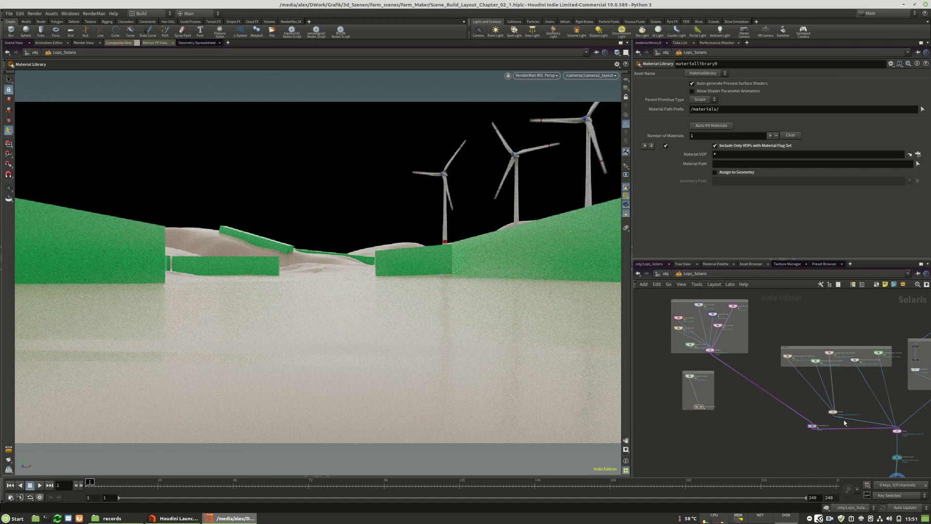
Step: Move materiallibrary1 directly below merge5, just outside the forest network box
scroll(835, 421, "up", 5)
scroll(786, 428, "down", 5)
mouse_move(670, 355)
left_click_drag(669, 355, 830, 402)
left_click_drag(702, 381, 710, 383, "alt")
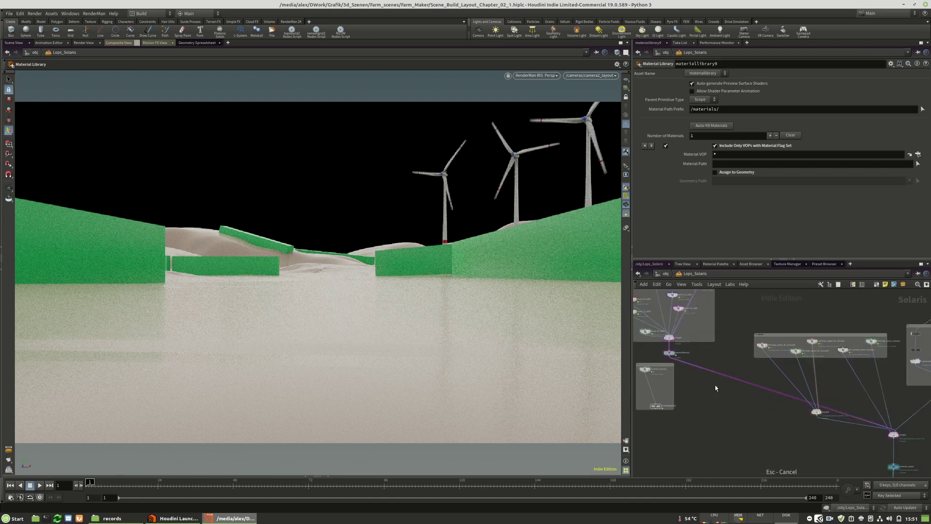
scroll(667, 355, "up", 5)
Step: Add a Pxr Material Builder inside materiallibrary1 and enter it
double_click(680, 350)
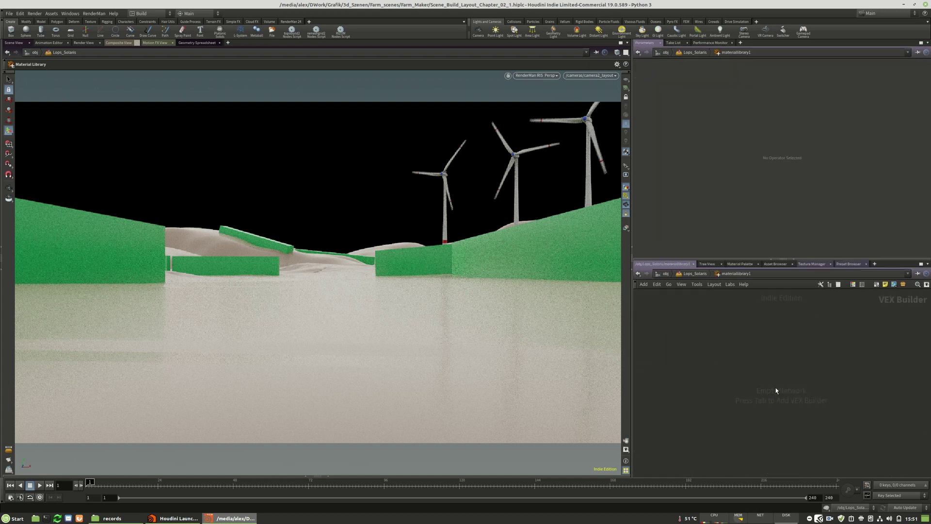
key("Tab")
left_click(848, 293)
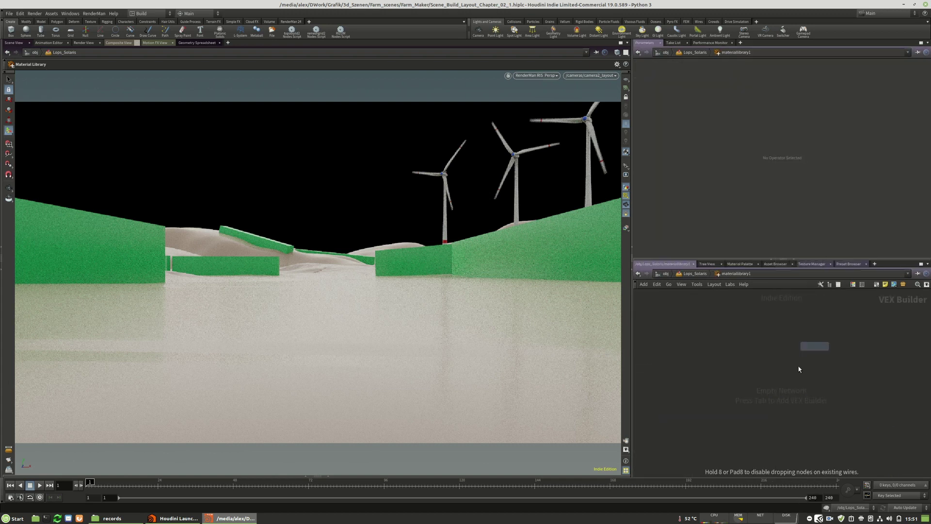
left_click(794, 371)
double_click(794, 371)
key("Tab")
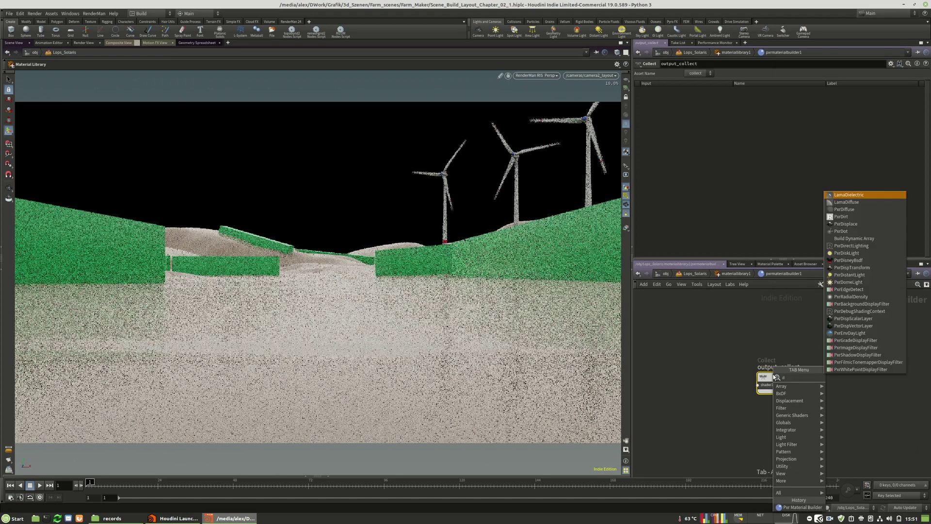
type("diff")
left_click(841, 384)
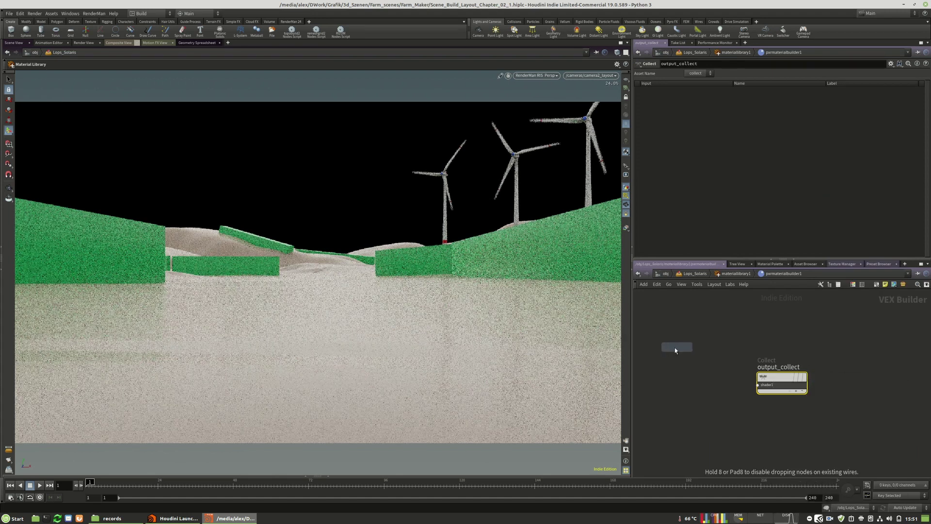
left_click(678, 349)
left_click_drag(759, 376, 846, 377)
key("Delete")
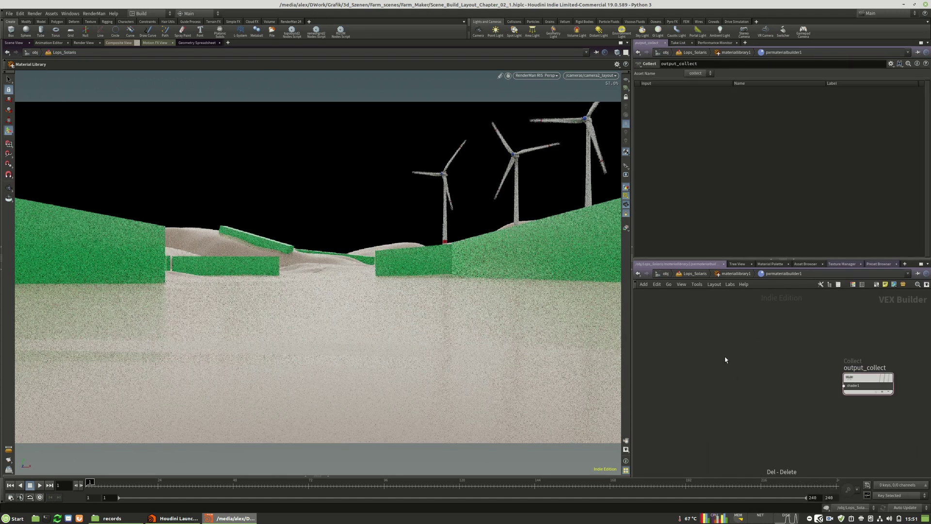
Step: Add a LamaDiffuse node to the material builder, well ahead of output_collect
key("Tab")
type("dif")
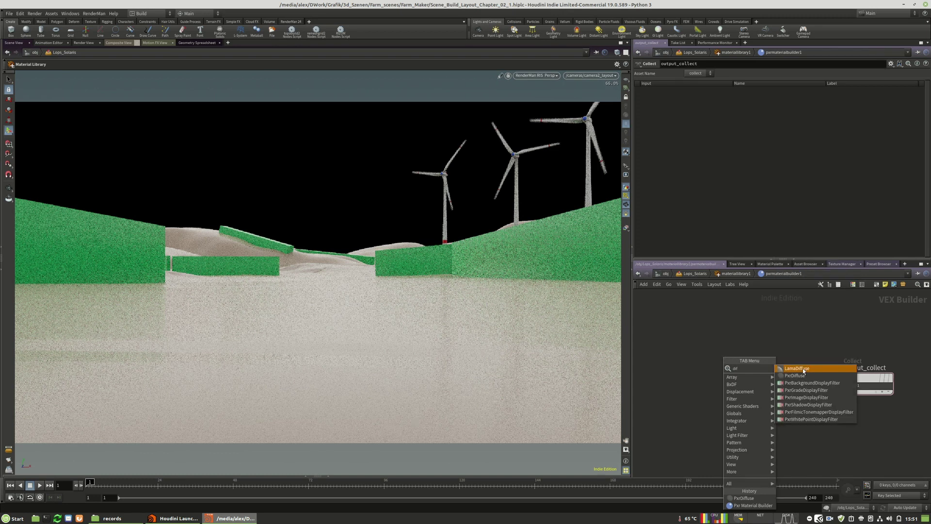
left_click(803, 369)
left_click(666, 349)
key("Tab")
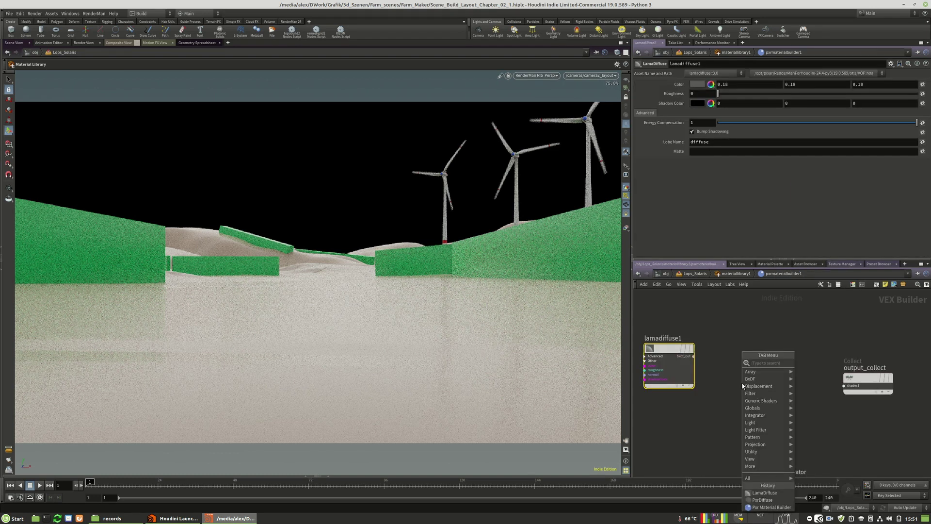
type("la")
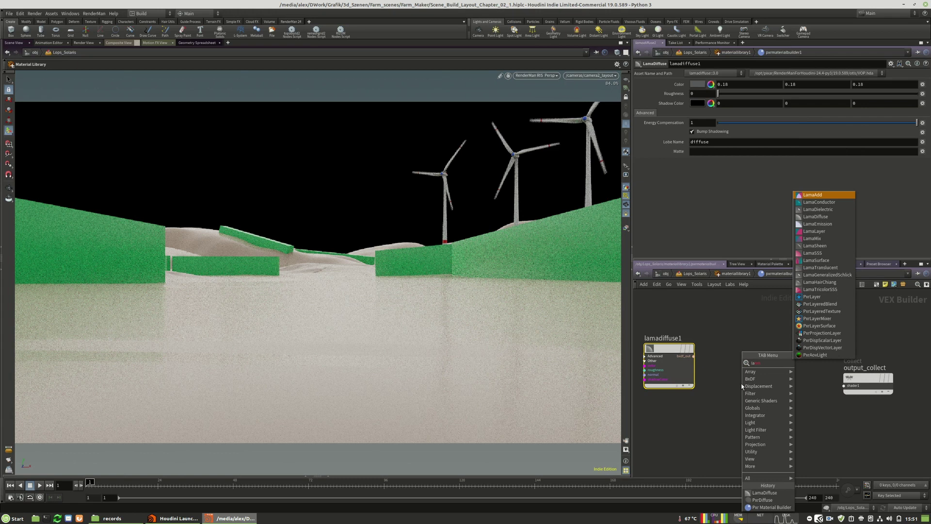
key("BackSpace")
type("m")
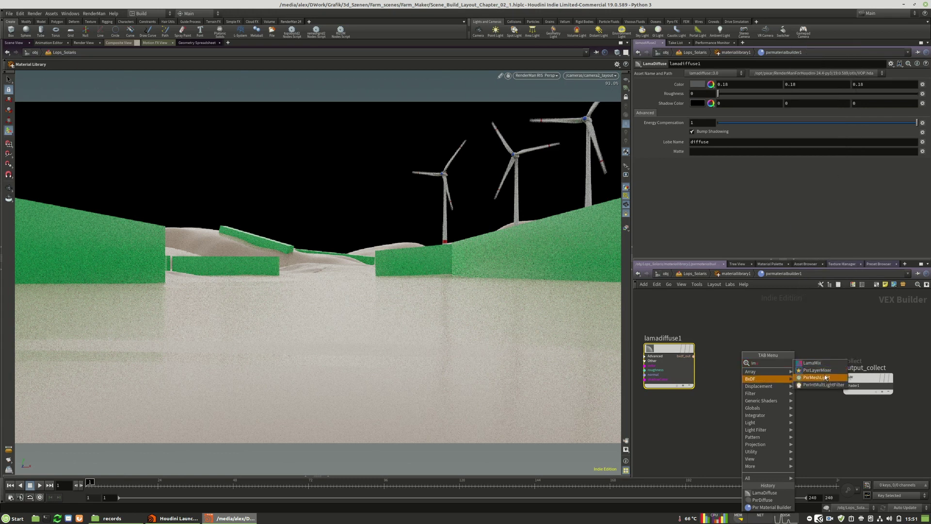
left_click(788, 348)
Step: Add a LamaSurface node, feed lamadiffuse1 into its materialFront input and connect its output to output_collect
key("Tab")
type("ls")
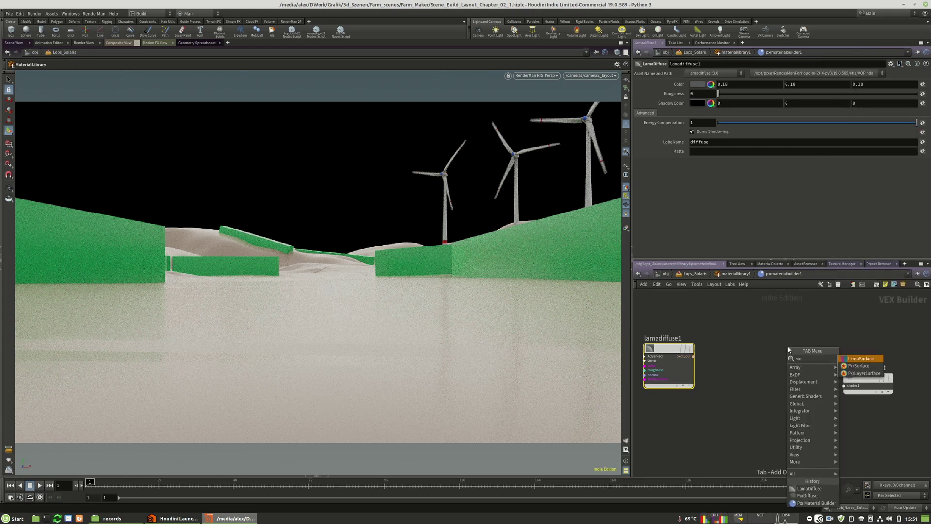
left_click(849, 360)
left_click(732, 345)
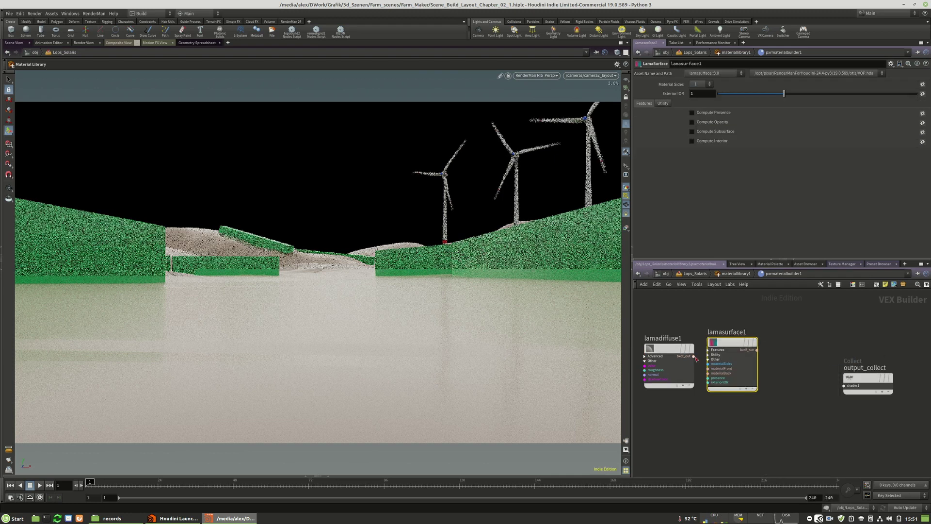
left_click_drag(756, 349, 844, 385)
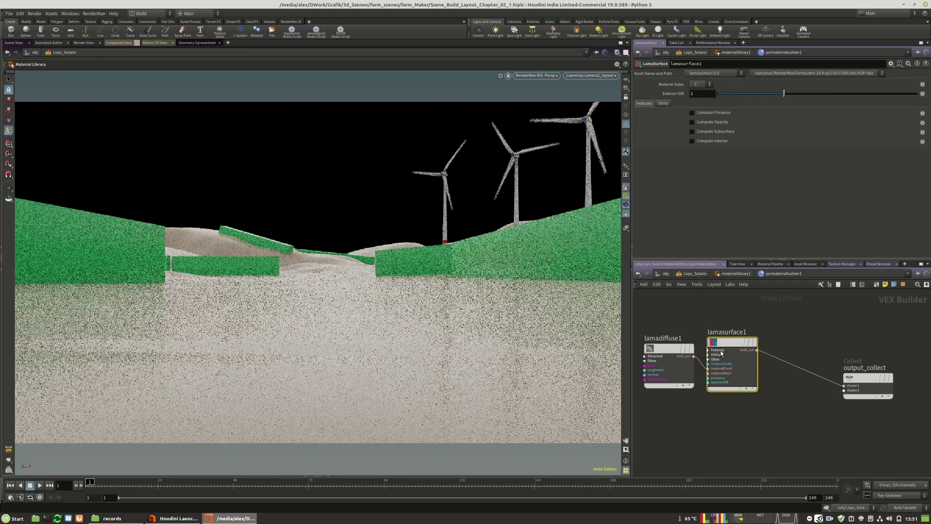
left_click_drag(732, 369, 757, 388)
Step: Set lamadiffuse1's color to a muted brown of about 0.285, 0.25, 0.205
left_click(643, 348)
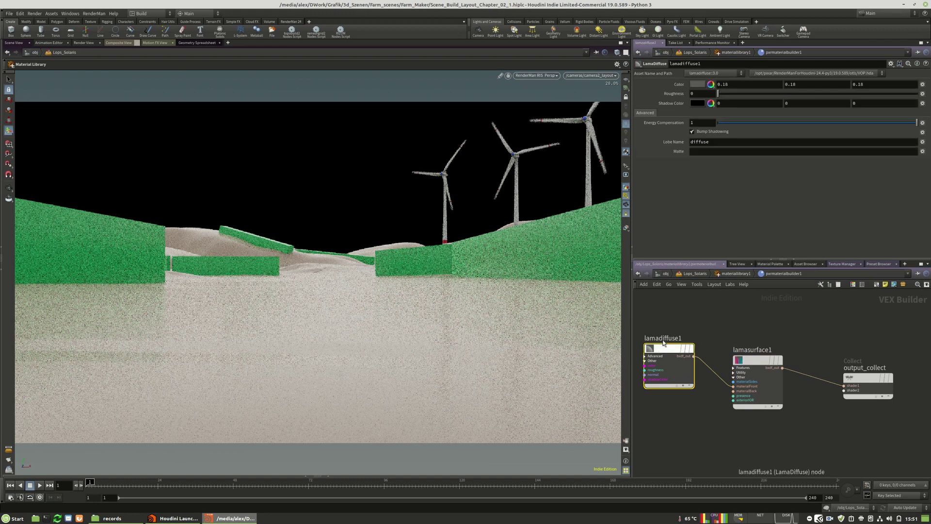
mouse_move(802, 91)
left_mouse_down()
mouse_move(778, 100)
mouse_move(785, 94)
left_mouse_up()
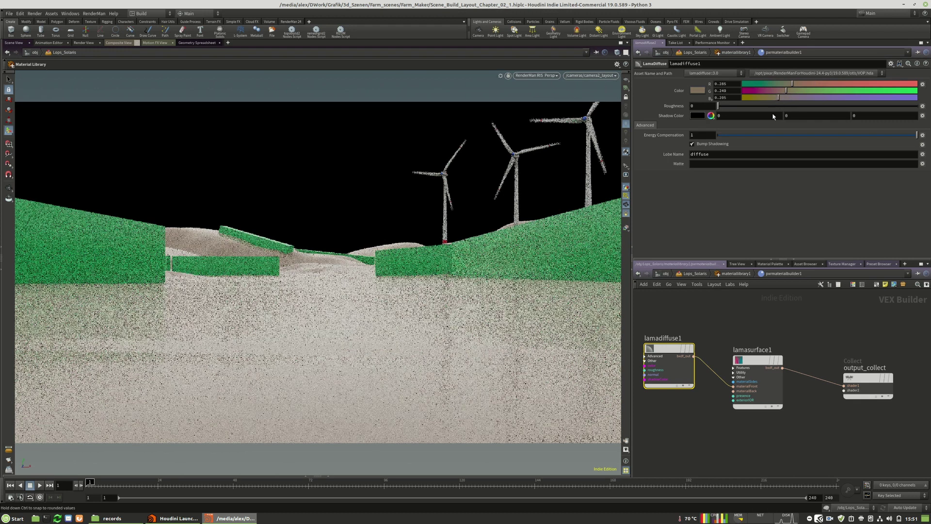
left_click_drag(671, 348, 674, 346)
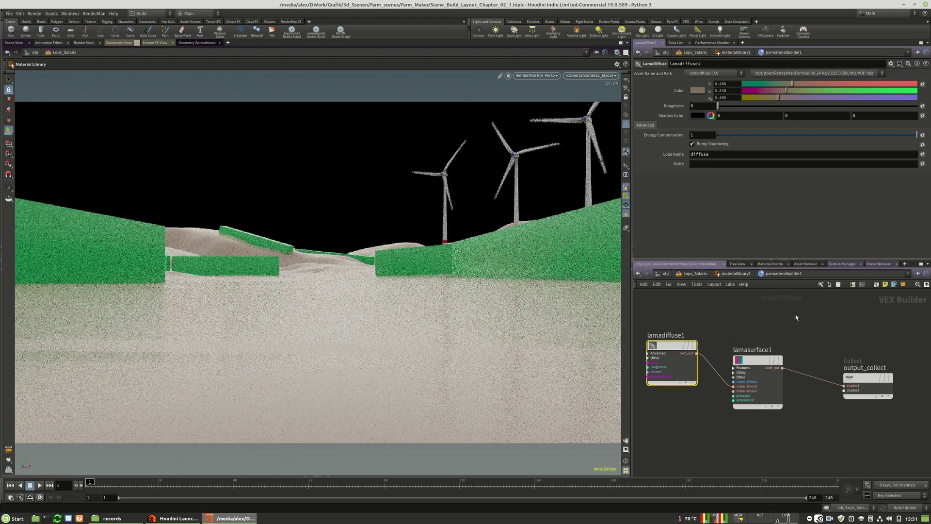
Step: Return to the material library network and rename the Pxr Material Builder to ground_mat
key("u")
left_click(819, 359)
left_click_drag(829, 358, 593, 356)
type("ground_mat")
key("Return")
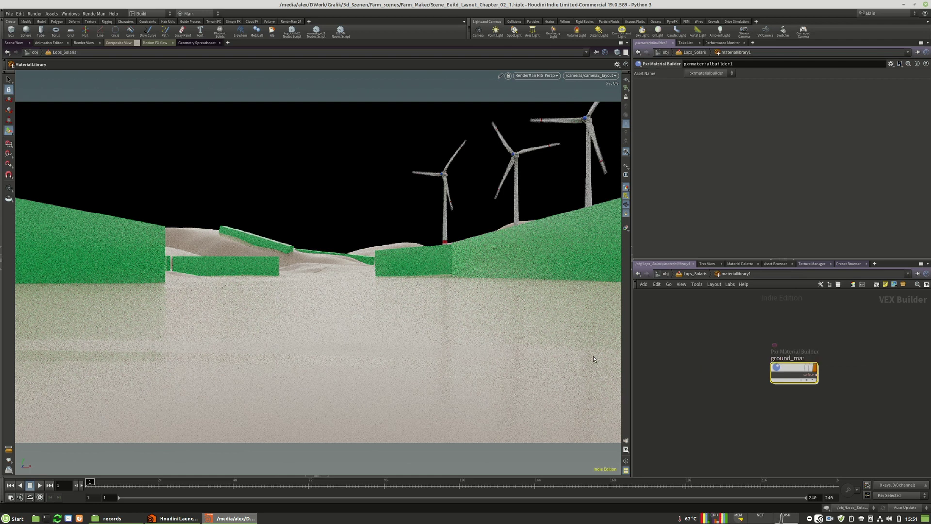
Step: Back in the Lops_Solaris network, set materiallibrary1's Material VOP to its ground_mat operator
key("u")
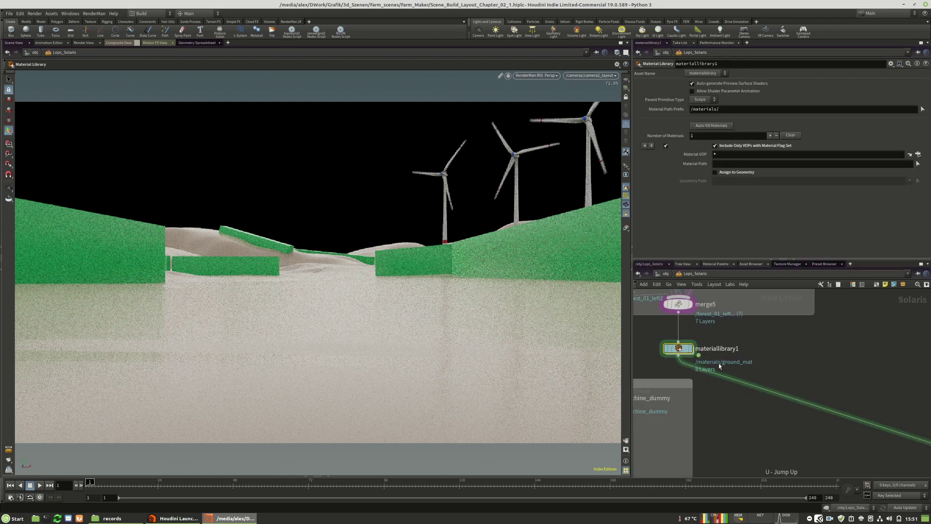
left_click(917, 155)
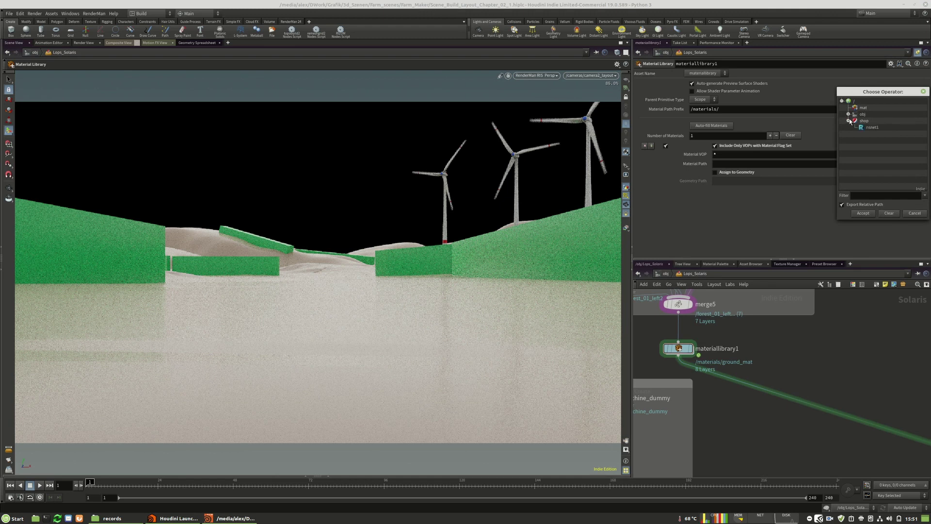
double_click(852, 120)
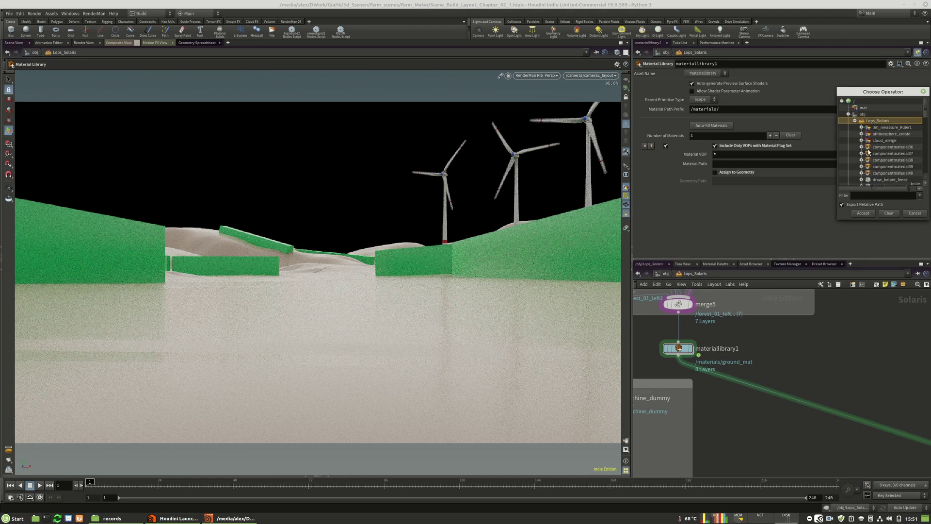
scroll(878, 160, "down", 5)
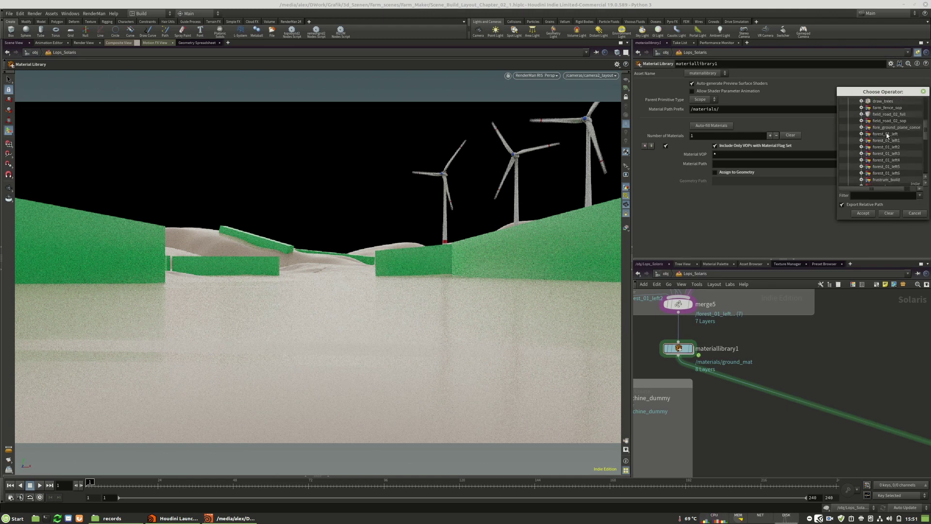
scroll(888, 135, "down", 2)
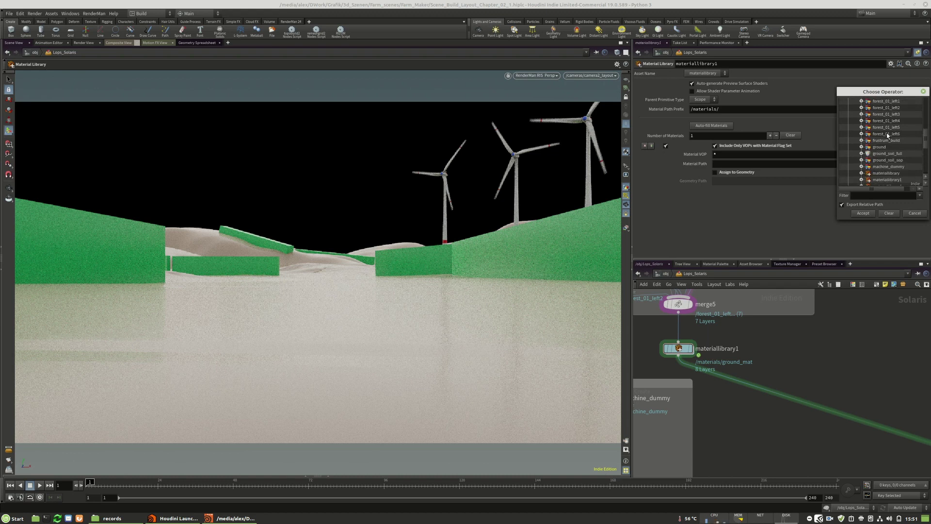
left_click(887, 180)
scroll(887, 180, "down", 2)
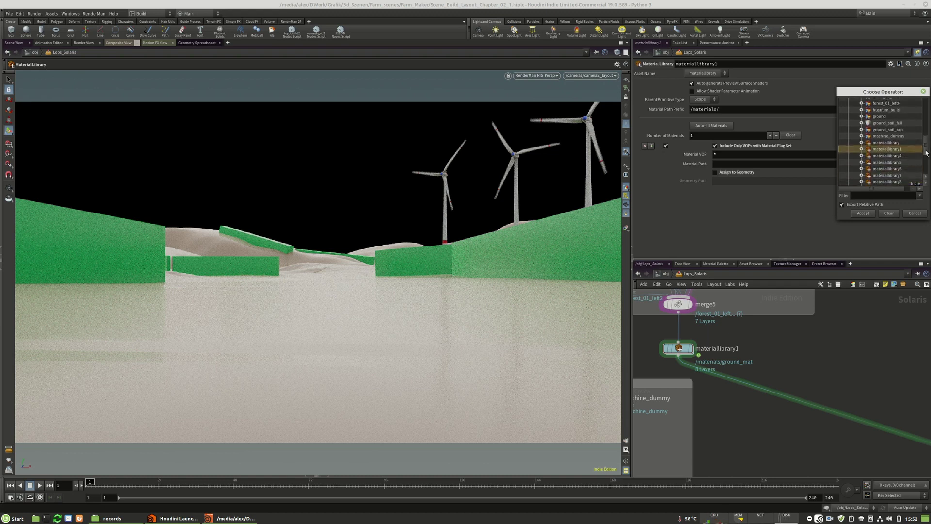
left_click(861, 149)
left_click(878, 155)
left_click(863, 213)
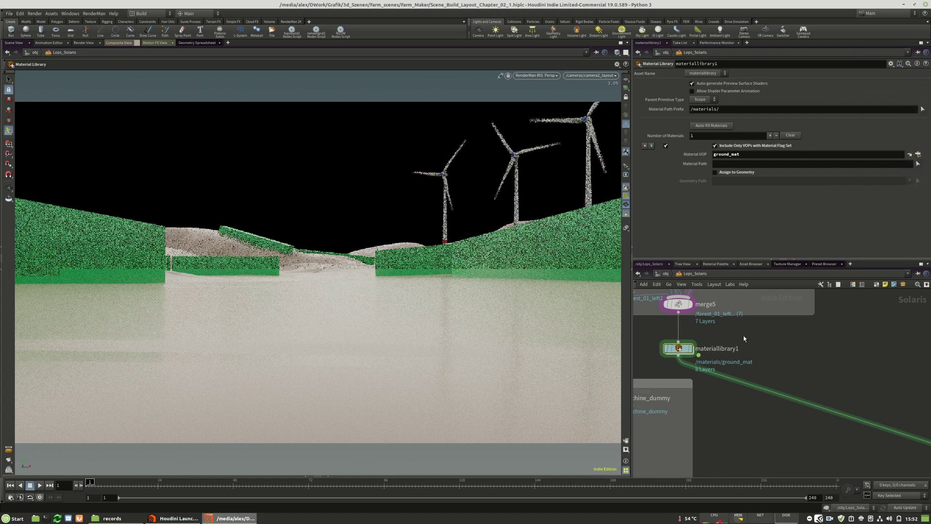
scroll(691, 352, "down", 5)
left_click_drag(691, 353, 743, 366)
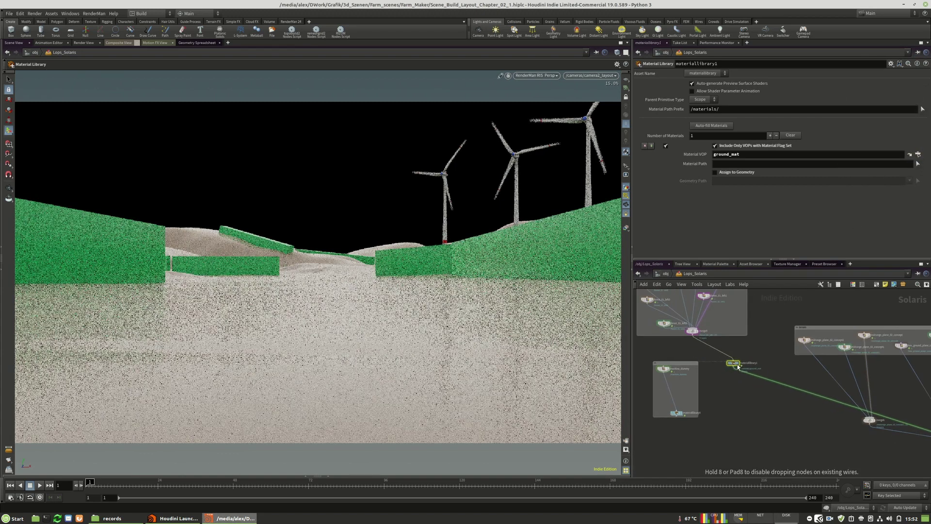
scroll(773, 356, "down", 3)
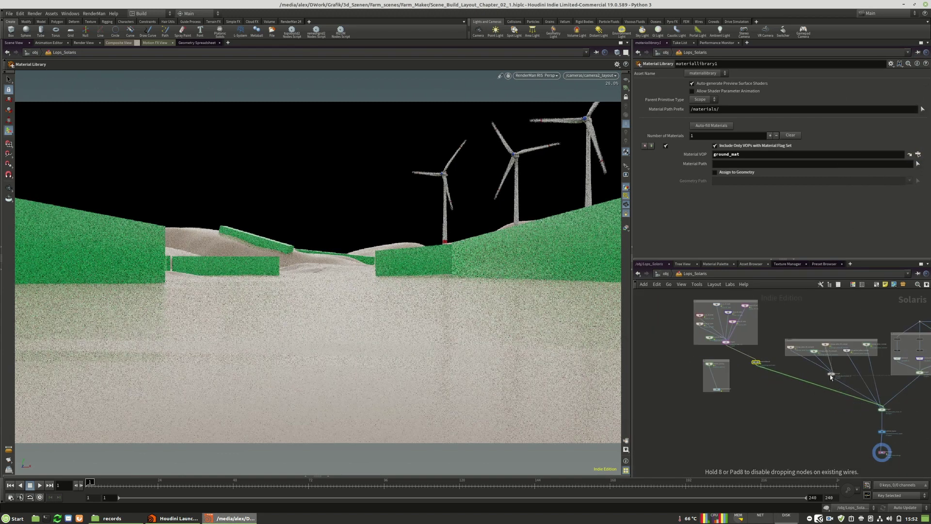
scroll(742, 325, "up", 5)
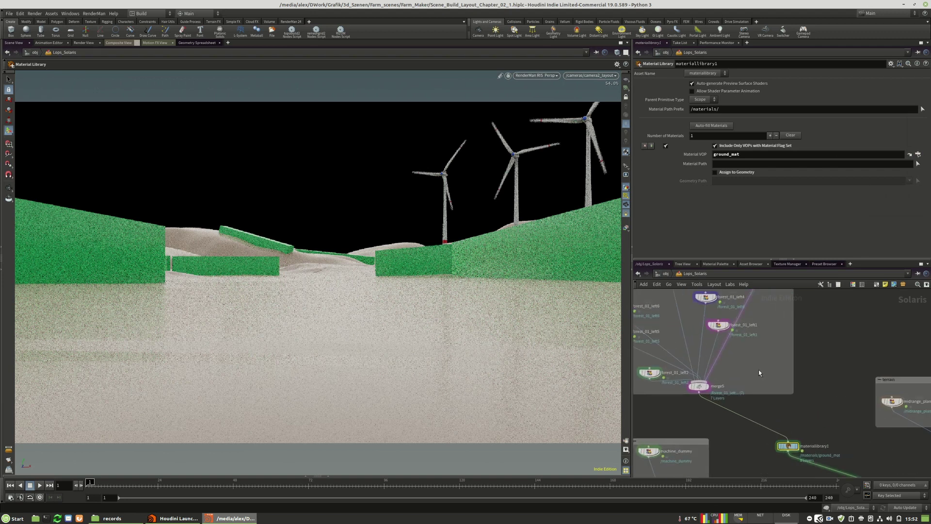
Step: Enable Assign to Geometry on materiallibrary1 with geometry path *, and place the node directly below merge5
left_click(714, 172)
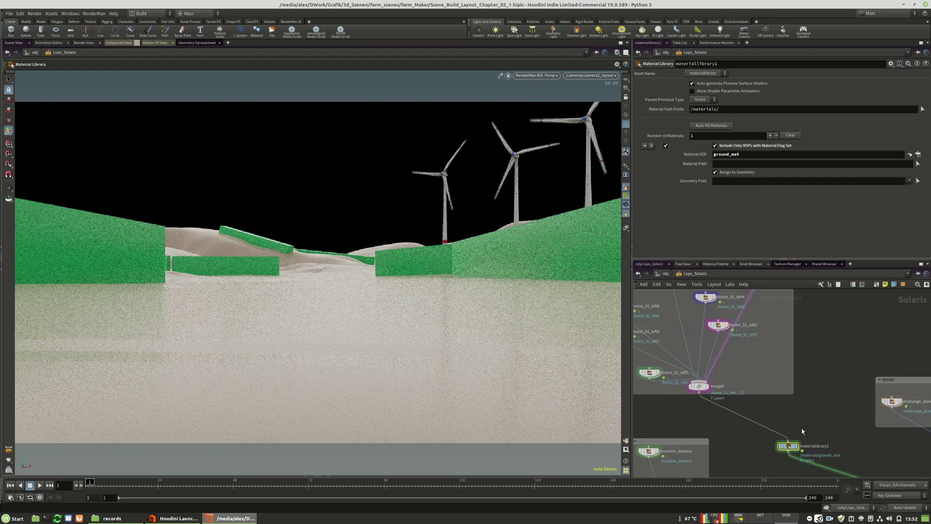
middle_click_drag(793, 432, 782, 380)
left_click_drag(756, 399, 667, 367)
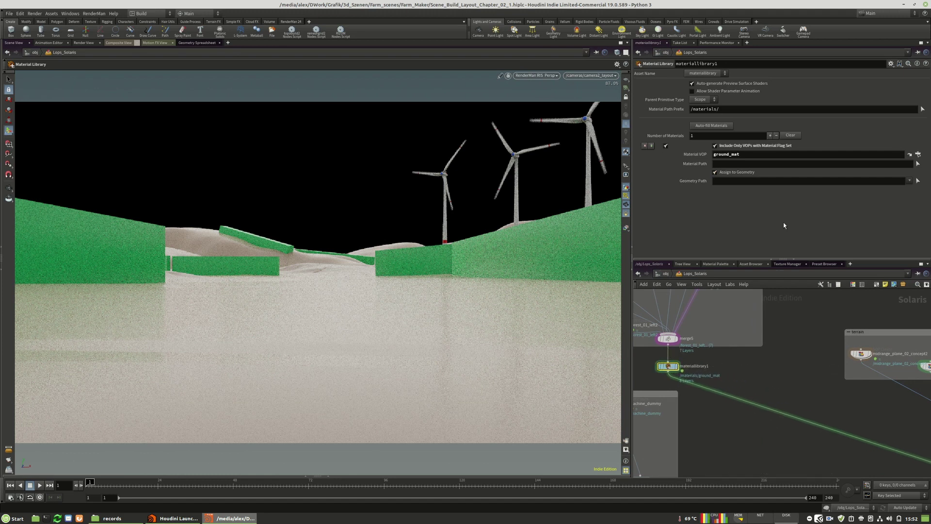
left_click(726, 180)
type("*")
key("Return")
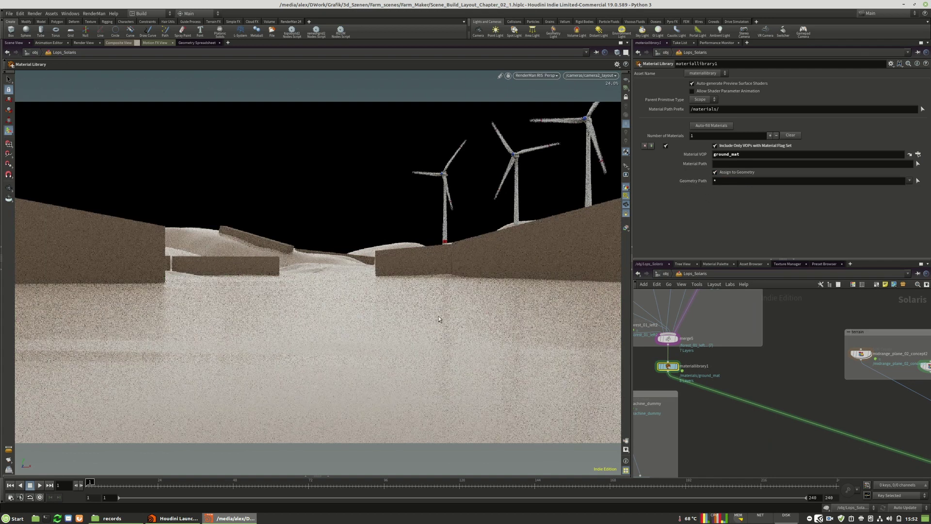
Step: Duplicate materiallibrary1 and insert the copy between the terrain planes' Merge node and merge1
scroll(741, 384, "down", 4)
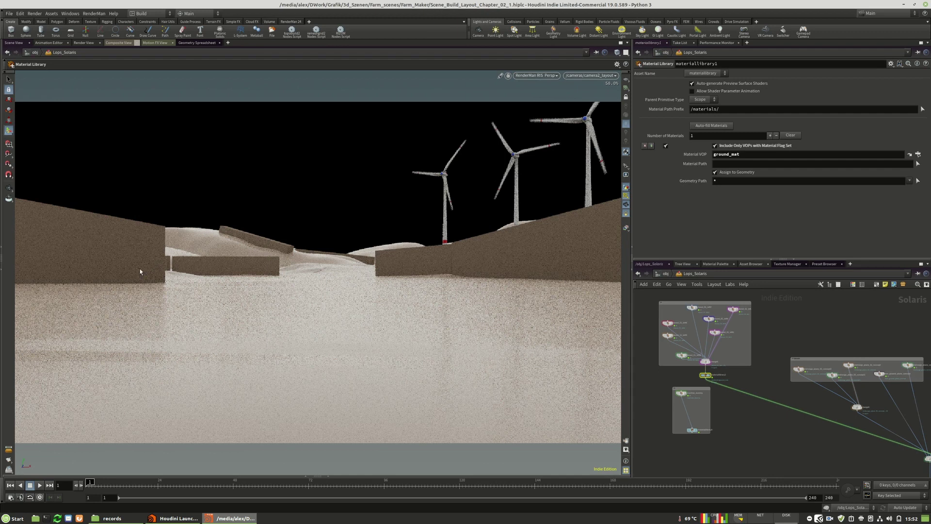
scroll(705, 376, "up", 3)
left_click_drag(706, 376, 826, 403, "alt")
middle_click_drag(894, 421, 676, 367)
left_click_drag(660, 364, 837, 421)
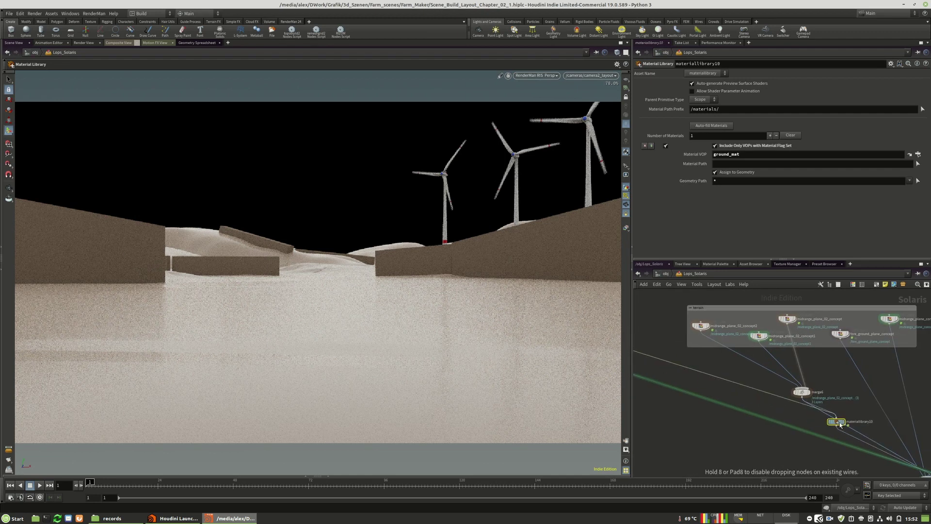
middle_click_drag(858, 402, 775, 384)
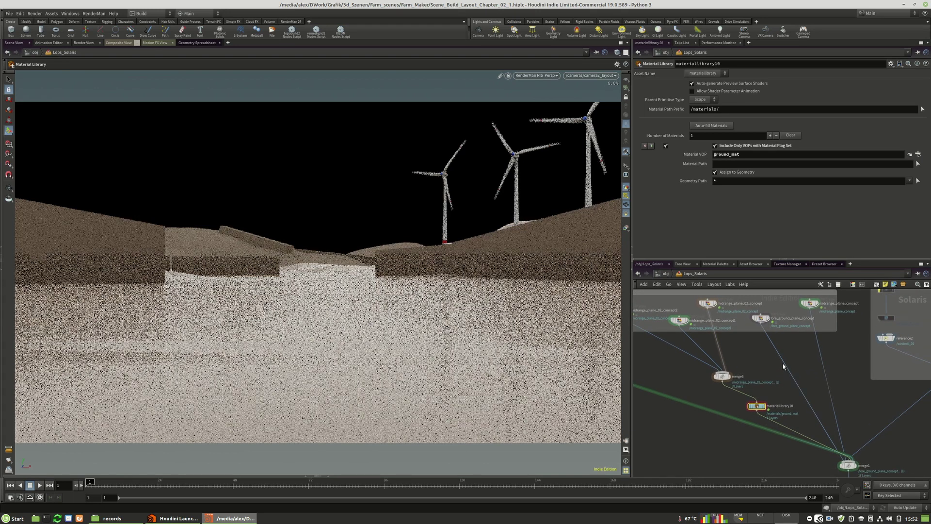
Step: Wire the remaining ground and midrange plane nodes into the terrain Merge node that feeds materiallibrary10
left_click(759, 406)
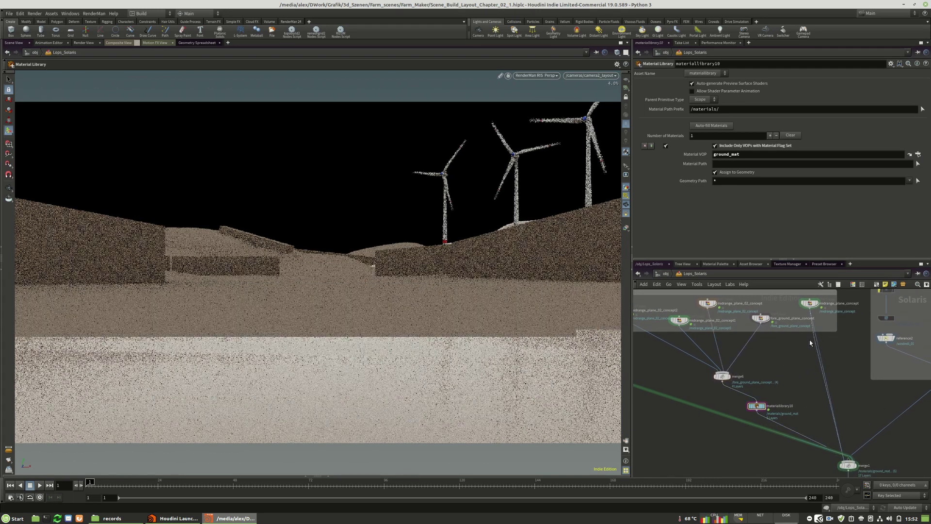
left_click_drag(759, 407, 778, 405)
left_click_drag(722, 376, 755, 366)
Step: Inside materiallibrary1's ground_mat, change the lamadiffuse1 colour to a saturated green and return to the Lops_Solaris network
double_click(774, 406)
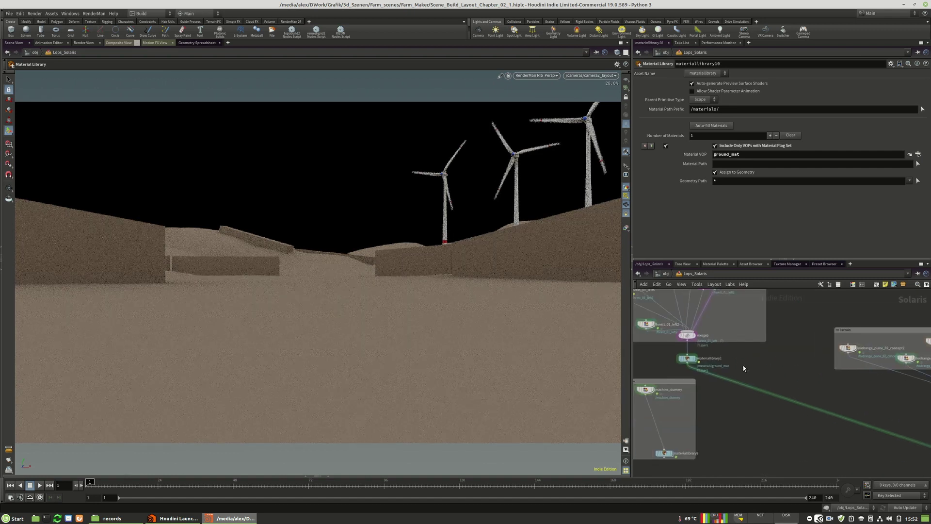
double_click(792, 371)
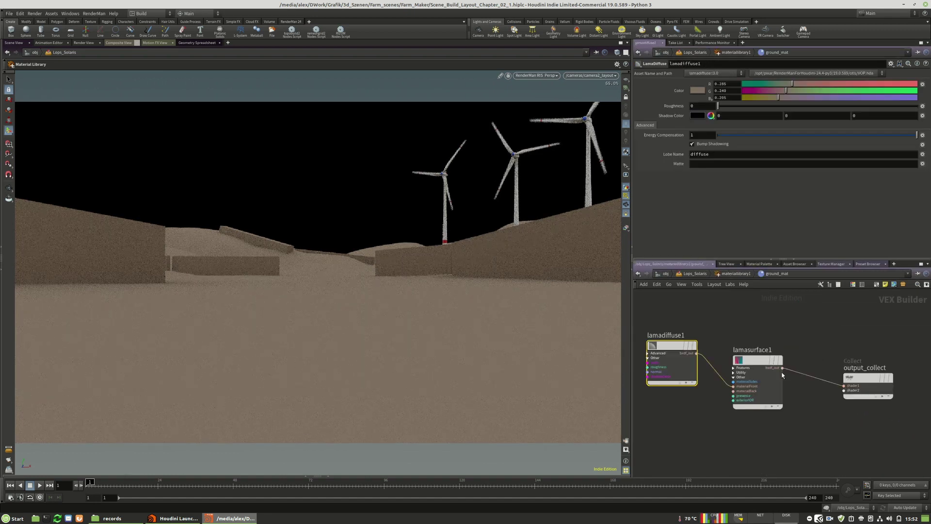
left_click(767, 84)
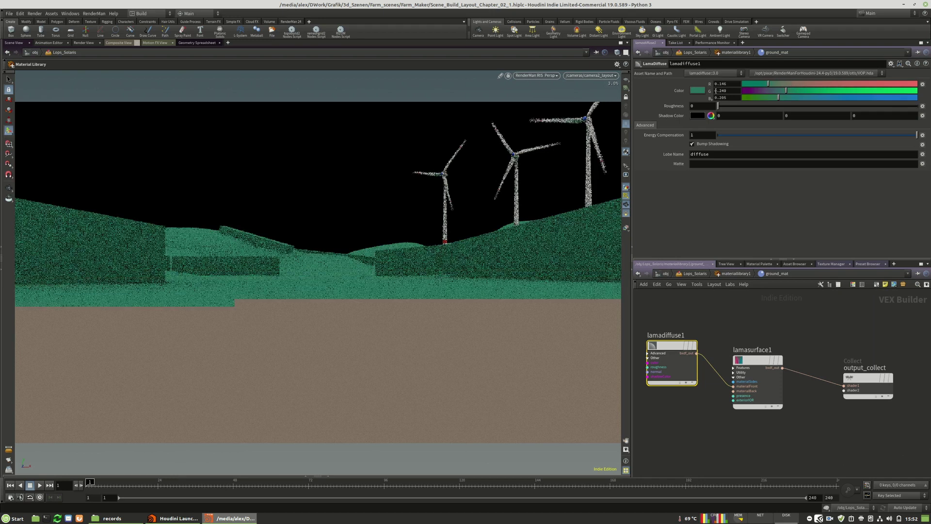
middle_click(772, 91)
left_click(803, 84)
left_click(840, 91)
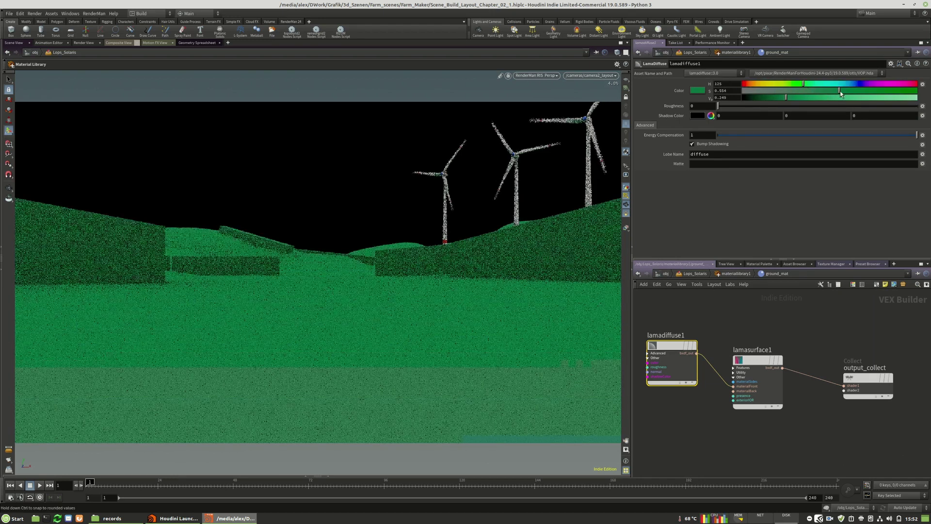
key("u")
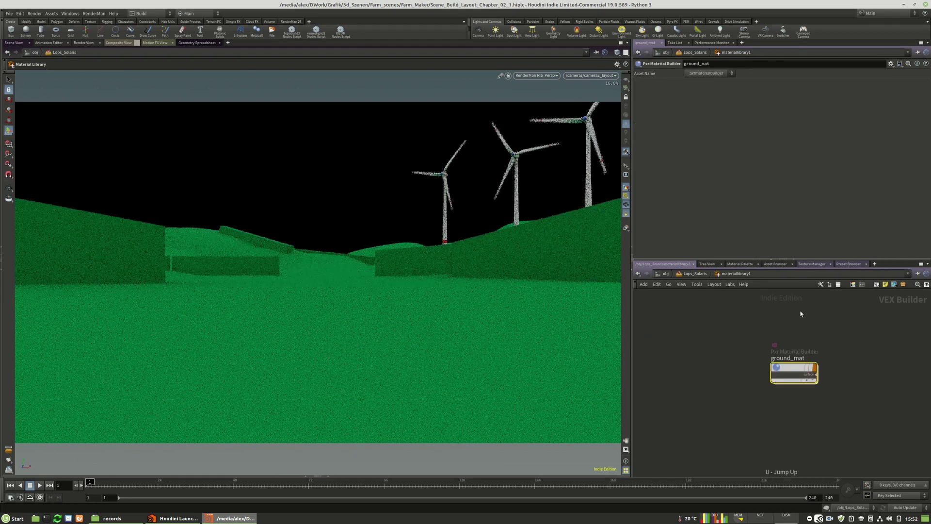
key("u")
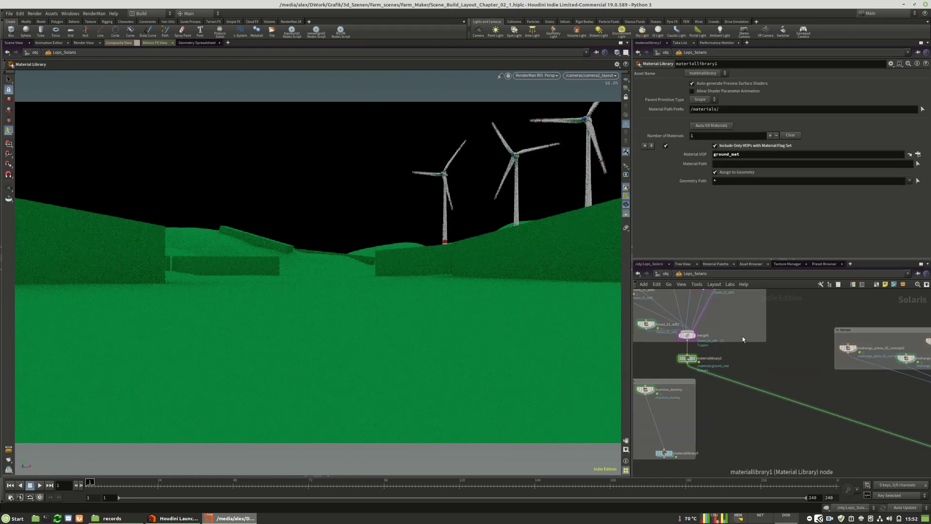
Step: Rename the Pxr Material Builder inside materiallibrary1 to forest_mat and return to the Lops_Solaris network
left_click(757, 157)
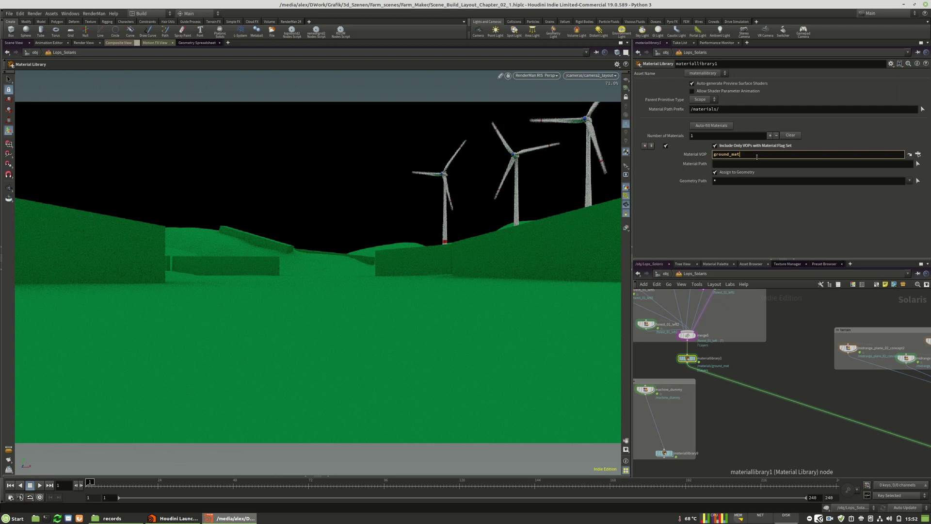
double_click(688, 358)
double_click(788, 358)
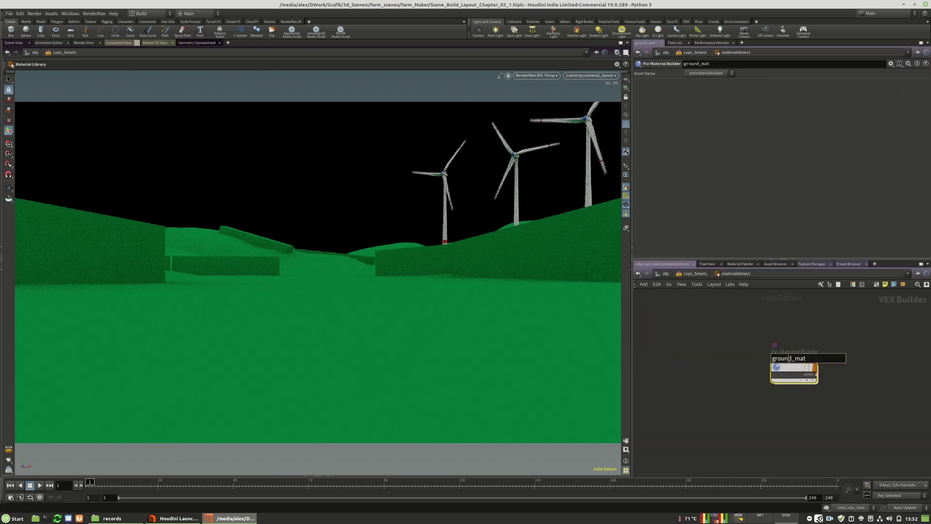
type("forest")
key("Return")
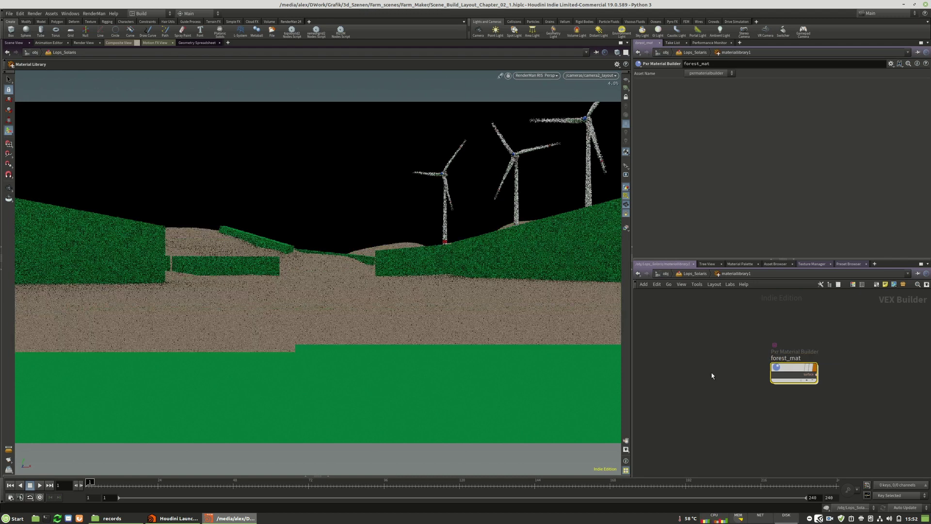
key("u")
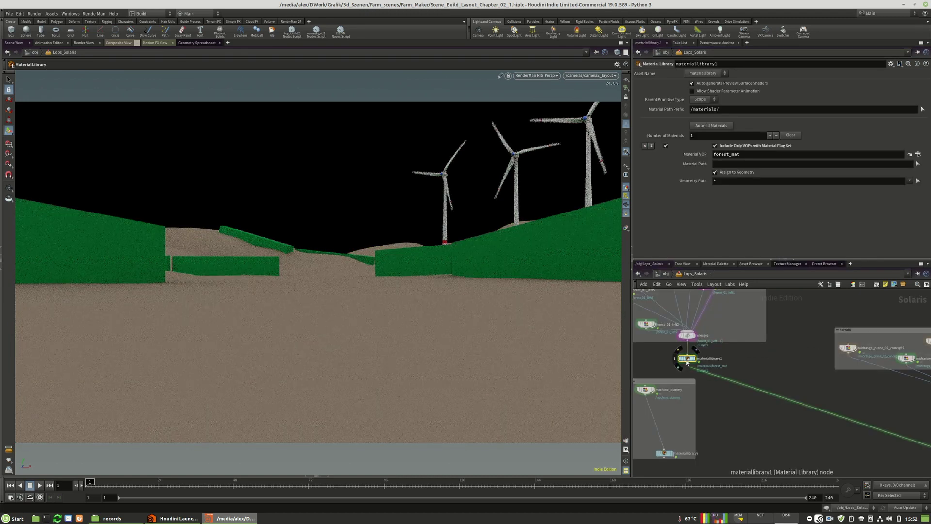
Step: Replace the material library below machine_dummy with a copy of materiallibrary1
scroll(708, 383, "down", 3)
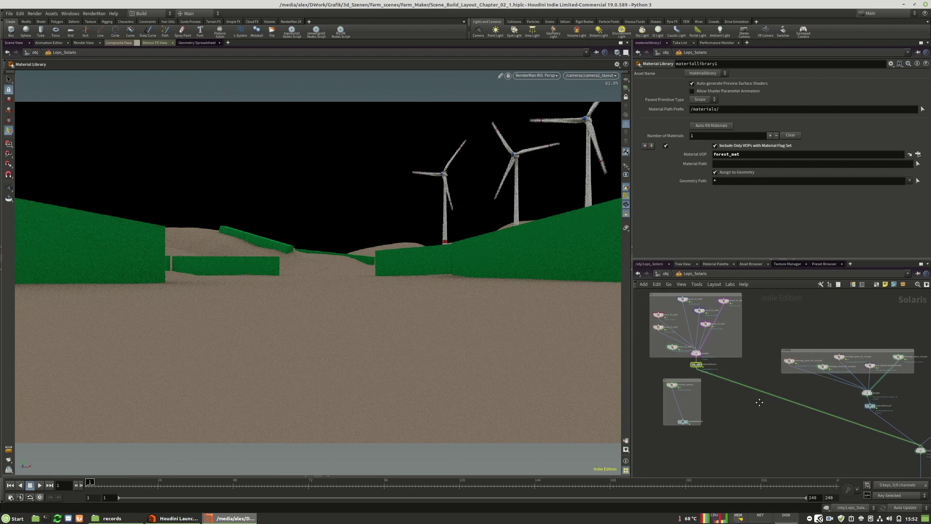
middle_click_drag(759, 402, 754, 373)
left_click_drag(683, 352, 673, 354)
scroll(678, 384, "up", 3)
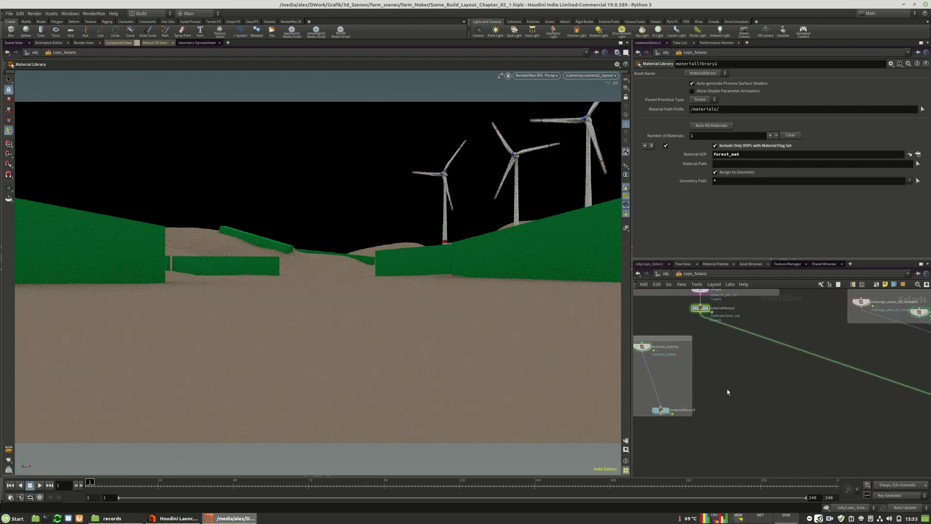
middle_click_drag(727, 391, 750, 404)
left_click(683, 422)
key("Delete")
left_click_drag(722, 321, 673, 396, "alt")
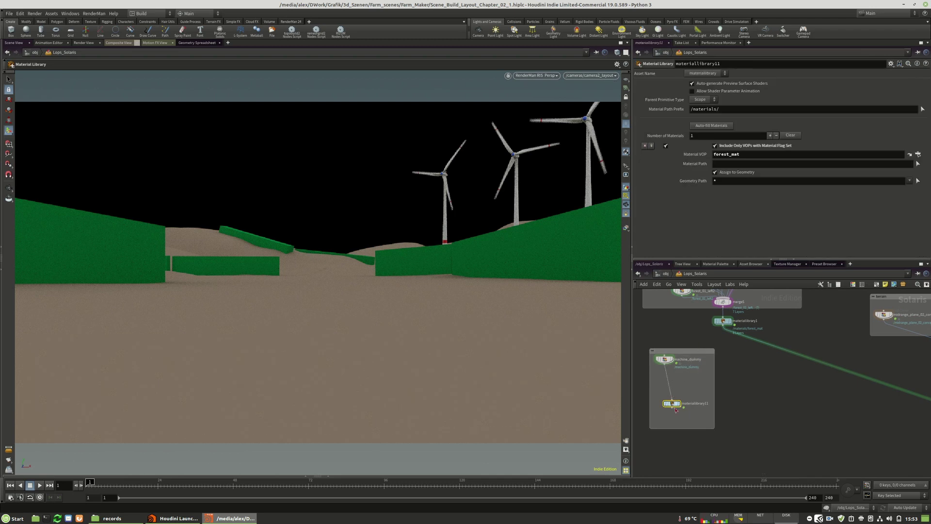
Step: Rename the Pxr Material Builder inside the machine's material library to machine_mat
double_click(671, 403)
double_click(770, 367)
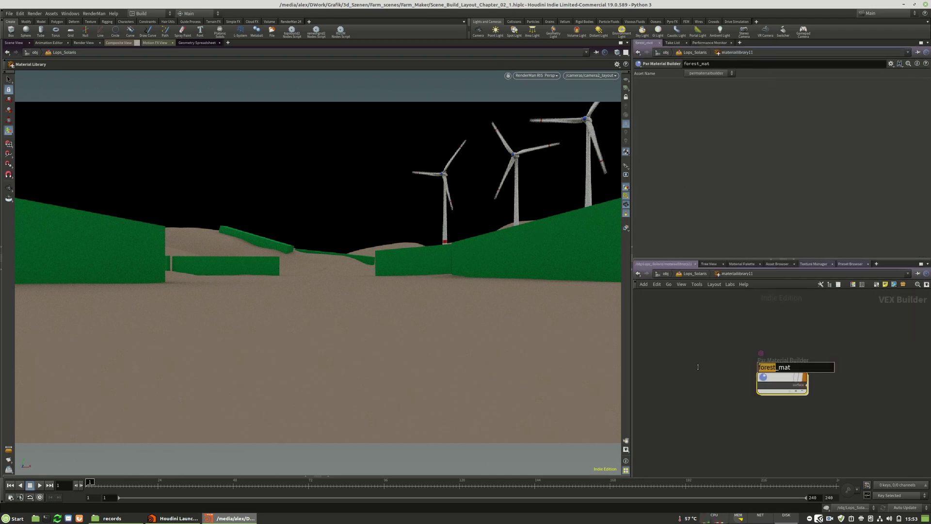
type("machine")
key("Return")
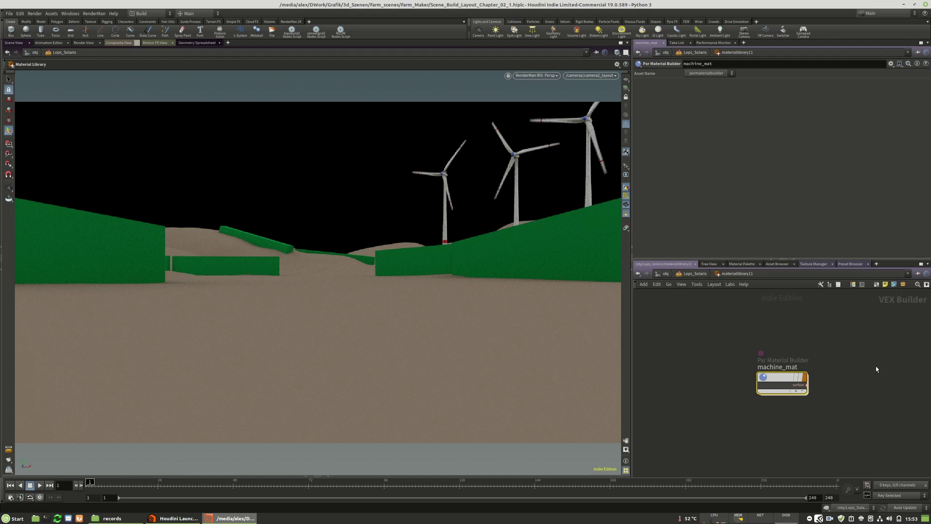
key("u")
Step: Set machine_mat's lamadiffuse1 colour to magenta with a hue of about 312, then return to the Lops_Solaris network
double_click(671, 406)
double_click(778, 381)
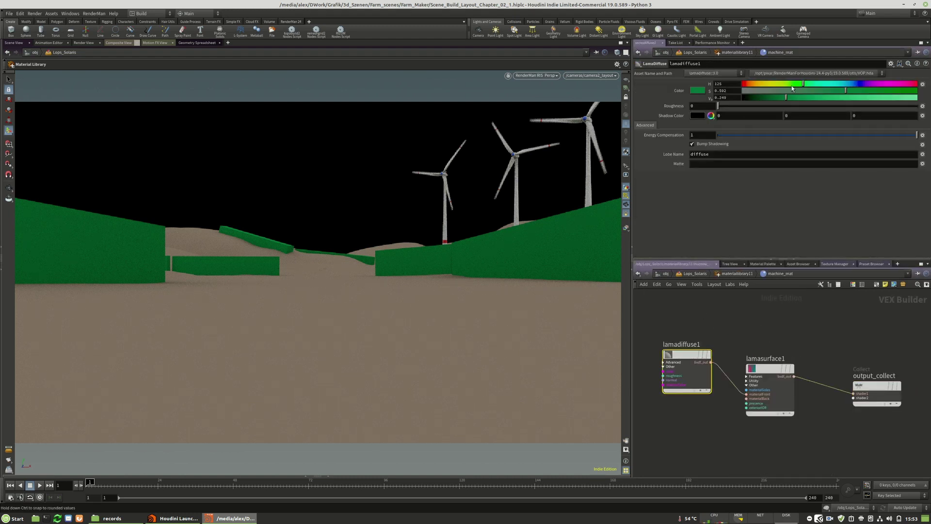
left_click_drag(792, 87, 871, 87)
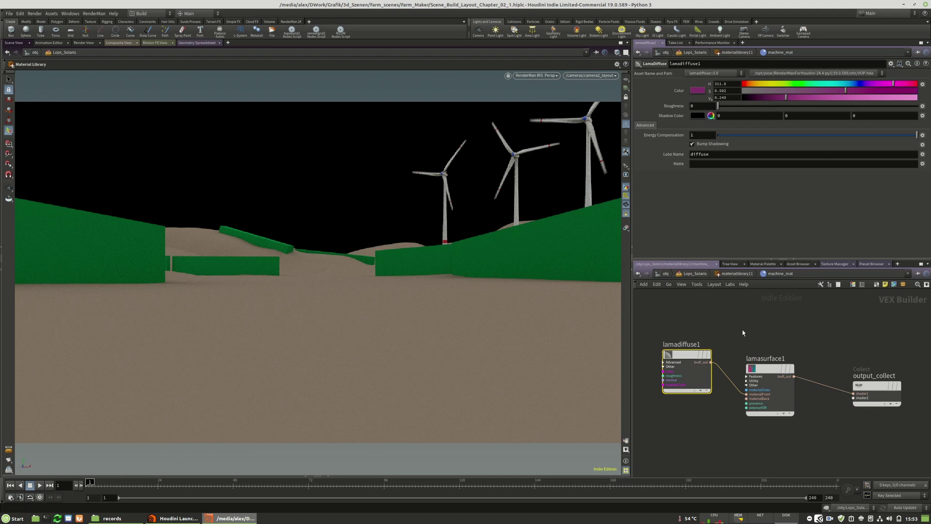
key("u")
key("u")
Step: Connect the machine's material library output to merge1 so the machine dummy joins the scene
left_click(672, 407)
middle_click_drag(888, 417, 651, 368)
left_click(873, 416)
middle_click_drag(774, 417, 912, 433)
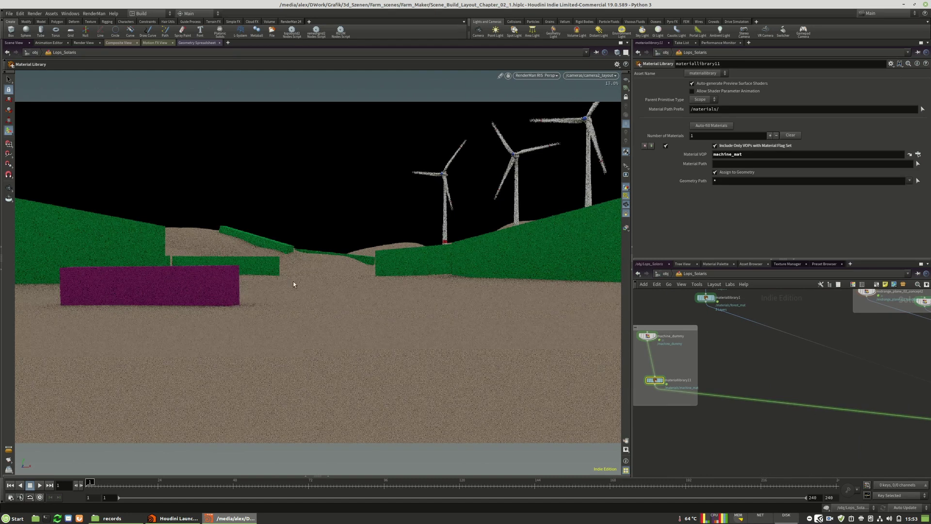
scroll(711, 411, "down", 3)
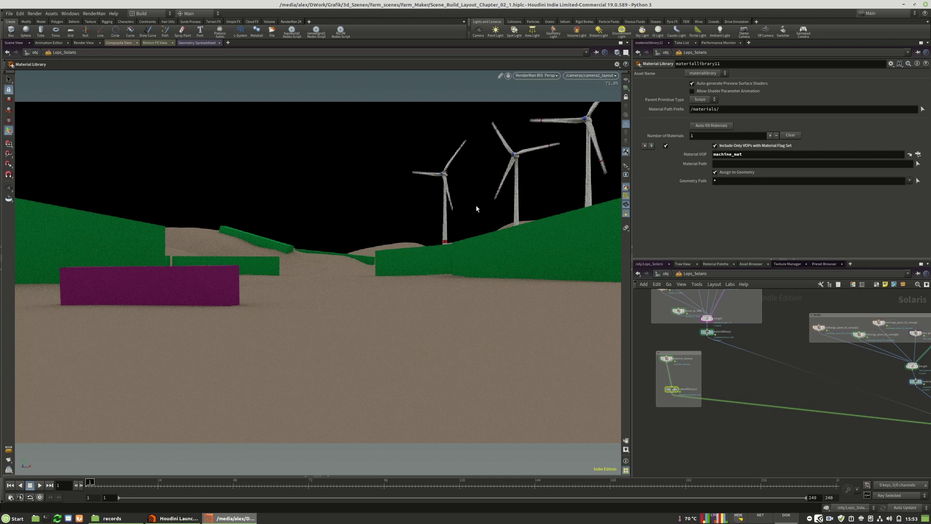
scroll(705, 440, "down", 3)
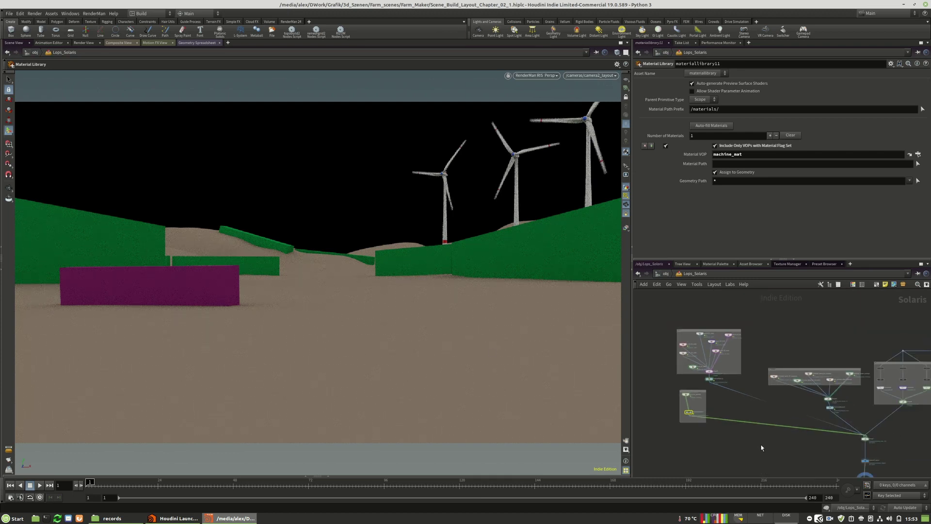
Step: Save the scene as Scene_Build_Layout_Chapter_02_2.hiplc, overwriting the existing file
left_click(9, 14)
left_click(29, 81)
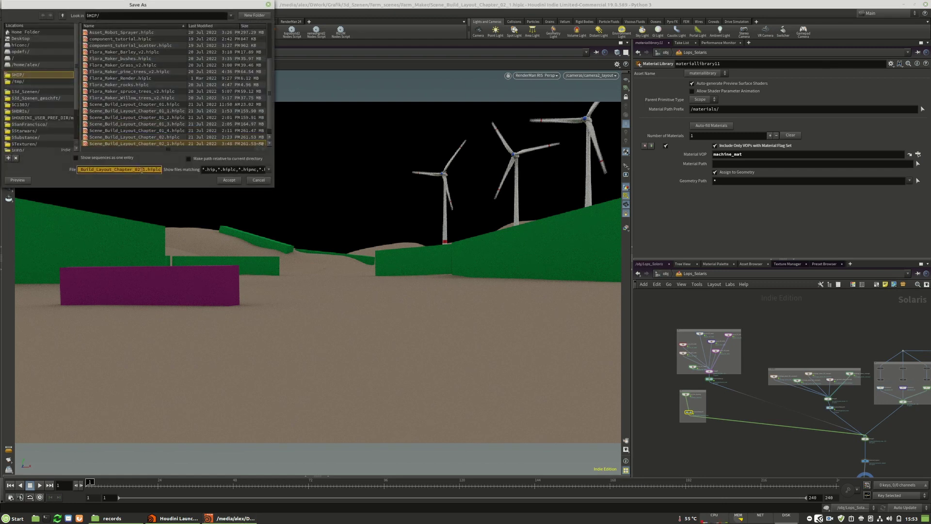
left_click(142, 169)
type("2")
key("Return")
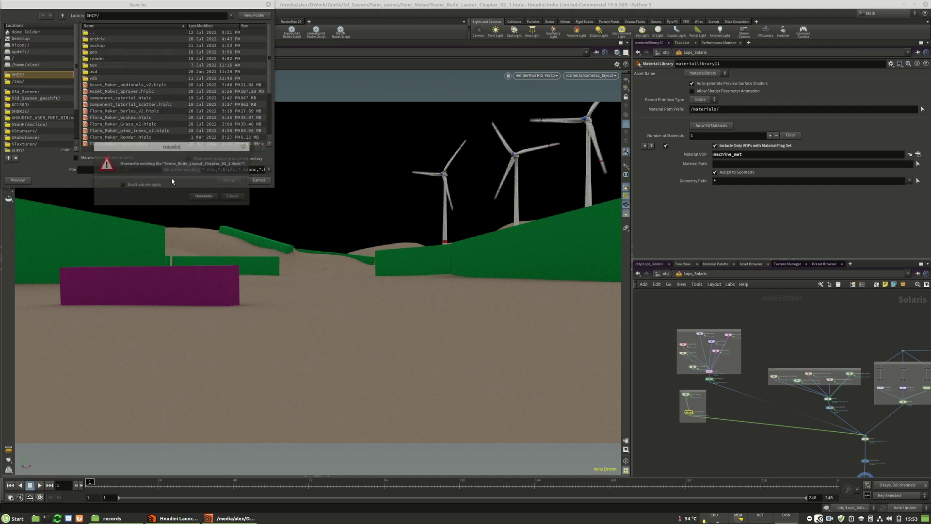
left_click(202, 196)
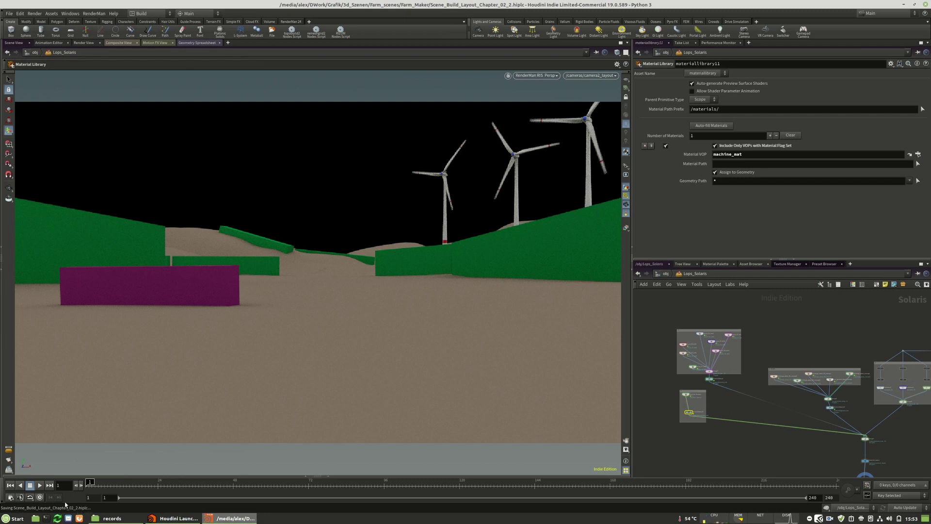
Step: Move camera2_layout and the node below it further down to open up space beneath merge1
middle_click_drag(769, 455, 689, 371)
left_click_drag(741, 399, 741, 428)
left_click_drag(740, 377, 741, 400)
middle_click_drag(788, 377, 778, 392)
key("Tab")
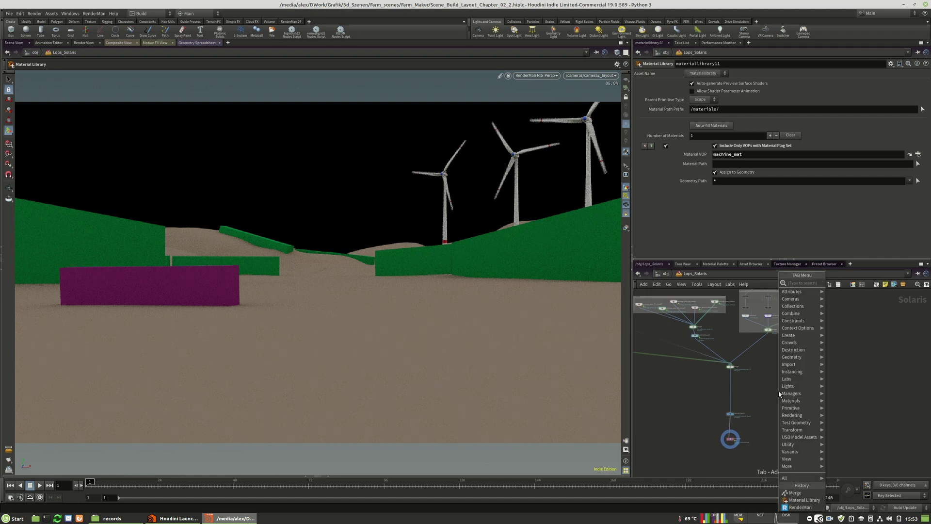
type("d")
key("Escape")
Step: Insert a new Merge node on the wire between merge1 and camera2_layout
scroll(759, 397, "up", 3)
key("Tab")
type("merge")
key("Return")
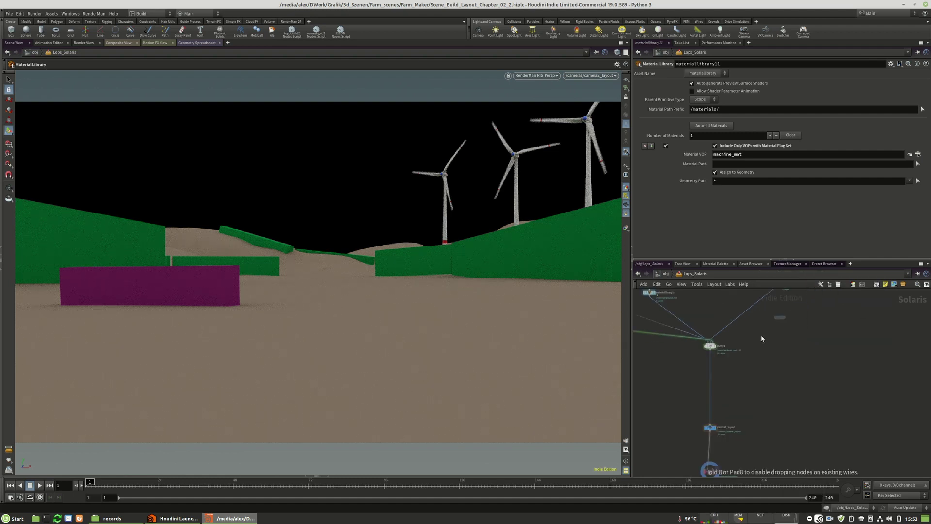
left_click(707, 406)
Step: Add a Dome Light beside the main network stream and connect it to merge7
key("Tab")
type("dome")
left_click(845, 284)
left_click(776, 388)
scroll(739, 417, "up", 1)
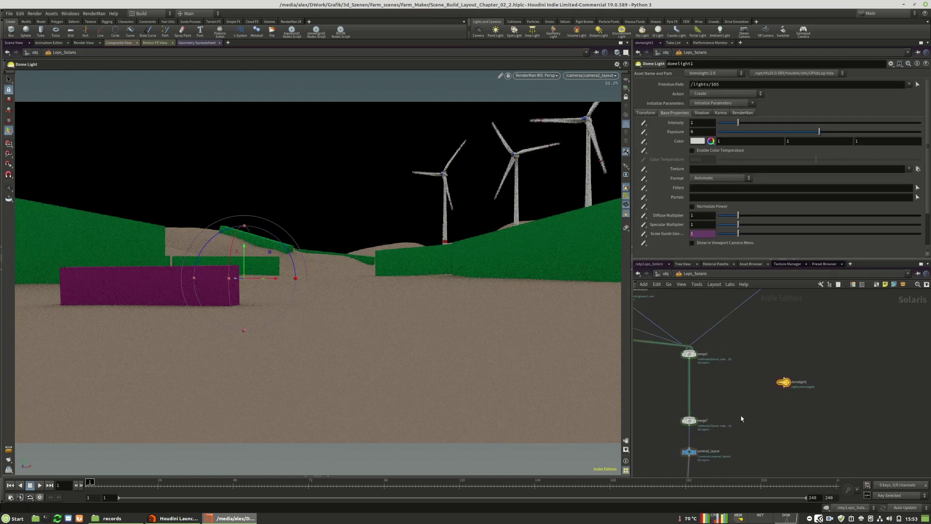
middle_click_drag(741, 419, 811, 384)
left_click_drag(812, 373, 721, 400)
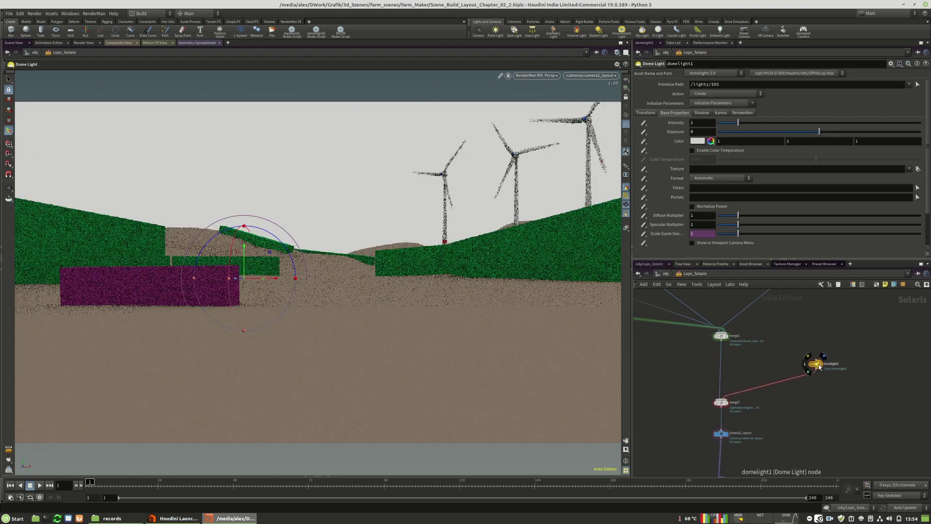
Step: Tint the dome light pale blue with RGB 0.799, 0.875, 1 and set its intensity to 1.5
left_click(711, 141)
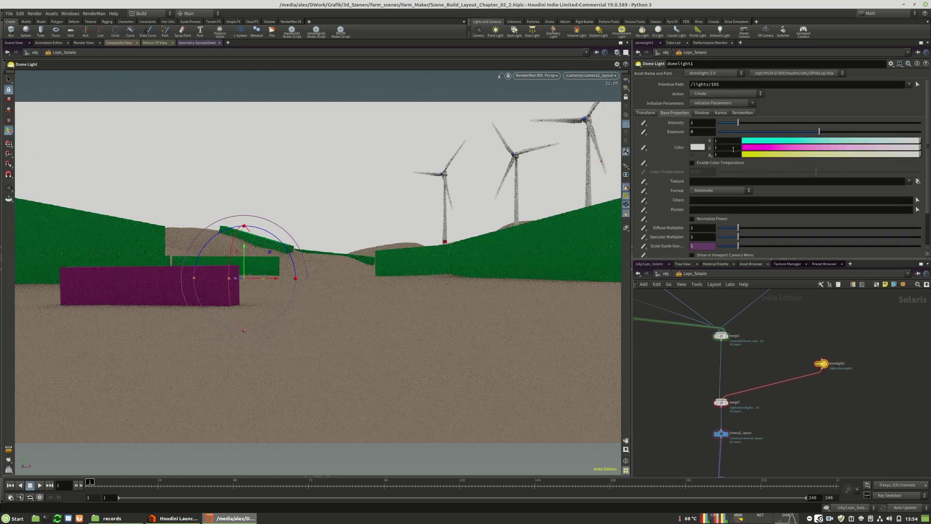
mouse_move(776, 141)
left_mouse_down()
mouse_move(908, 147)
mouse_move(887, 143)
left_mouse_up()
left_click(833, 141)
left_click(905, 147)
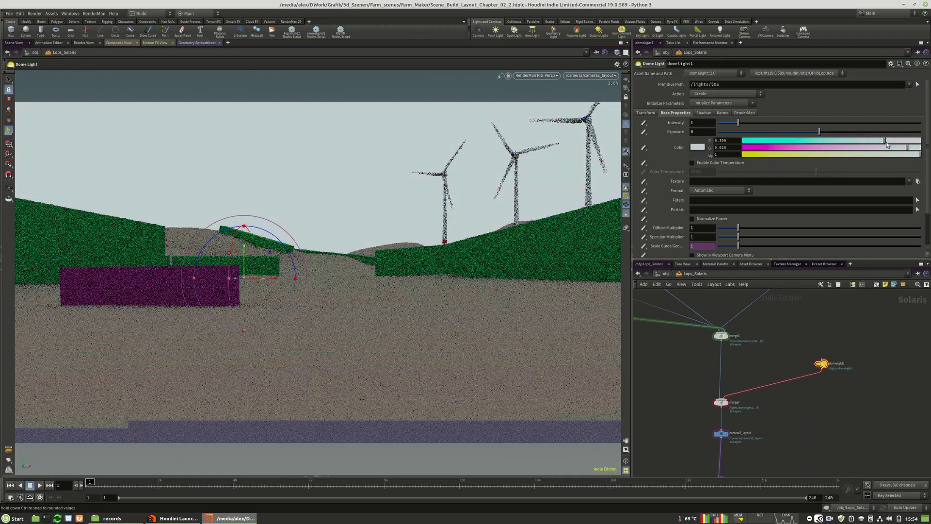
left_click(898, 148)
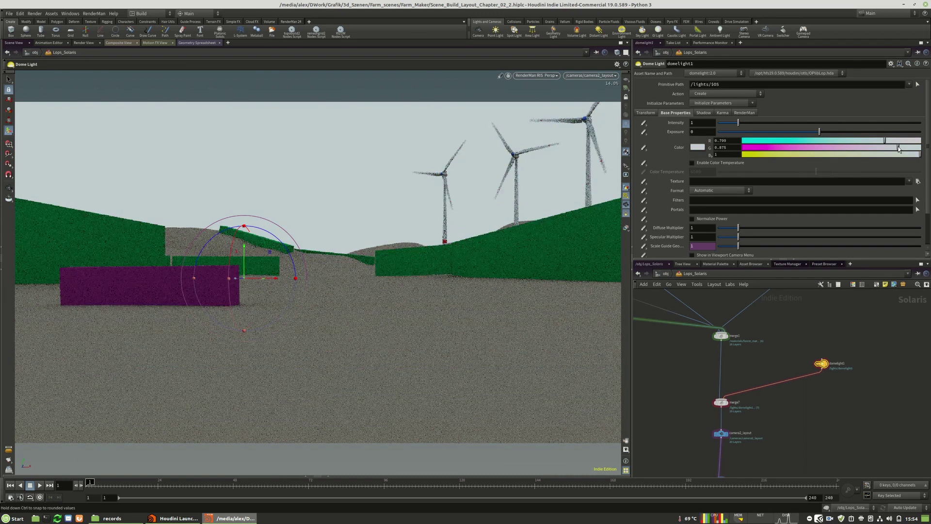
type("1.5")
key("Return")
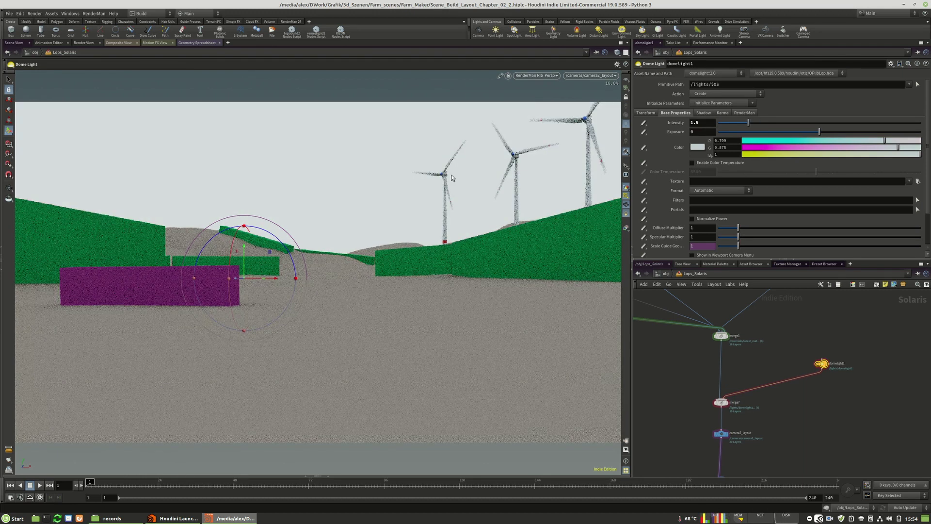
Step: Add a Distant Light next to domelight1 and arrange the two light nodes side by side
left_click_drag(821, 363, 811, 373)
key("Tab")
type("di")
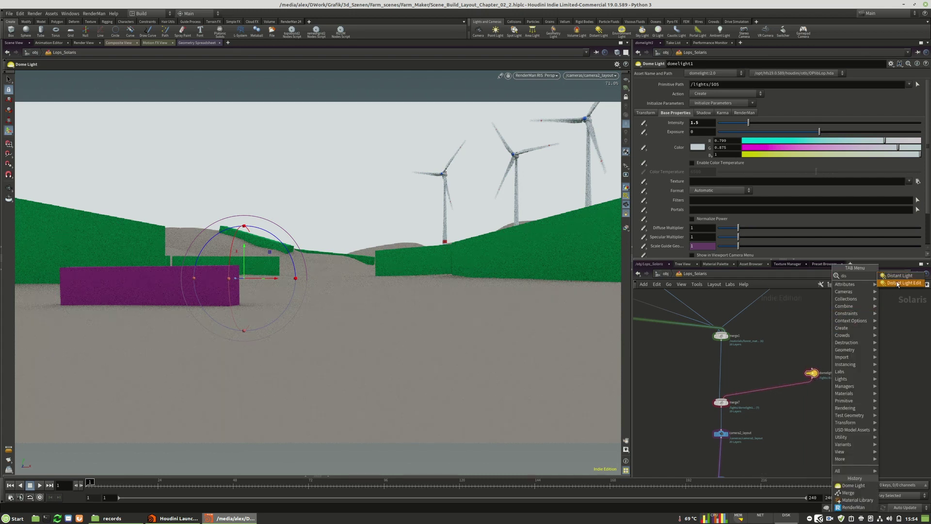
key("Return")
left_click(829, 341)
left_click_drag(830, 342, 794, 356)
Step: Insert a Merge node between domelight1 and merge7, and connect the distant light to it as a second input
scroll(815, 370, "up", 3)
key("Tab")
type("mer")
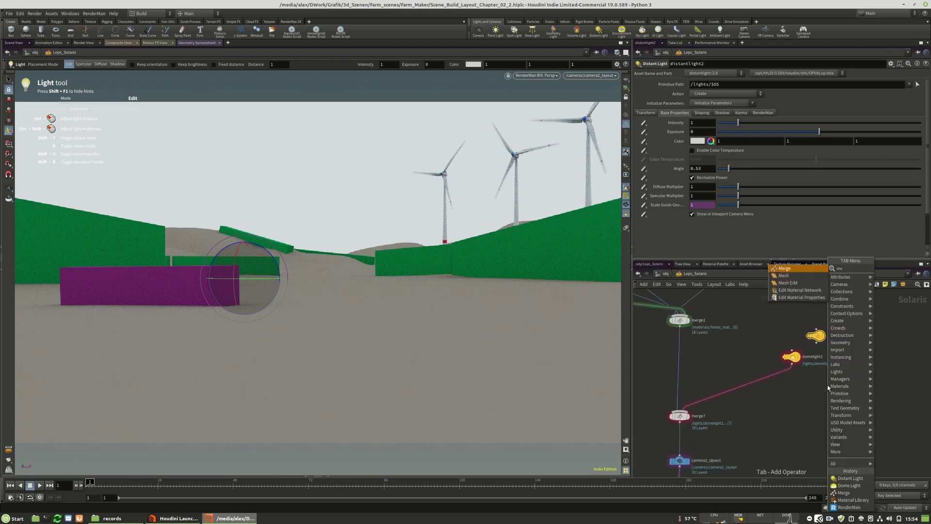
left_click(884, 270)
left_click(766, 383)
left_click_drag(769, 381, 815, 389)
left_click(811, 383)
left_click(820, 338)
left_click_drag(821, 337, 836, 342)
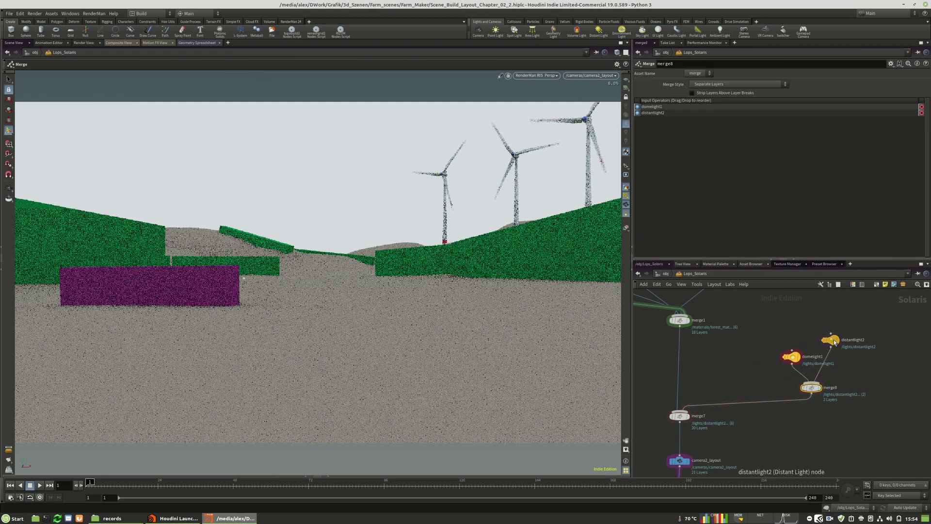
Step: Rename the distant light sun and the dome light sky_light, and spread the two nodes evenly above their merge
double_click(863, 339)
type("sun")
key("Return")
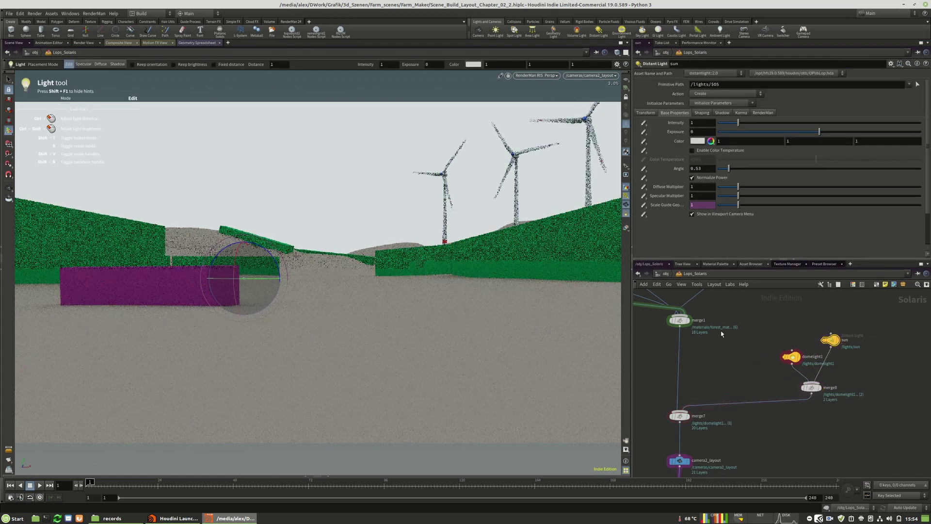
double_click(813, 357)
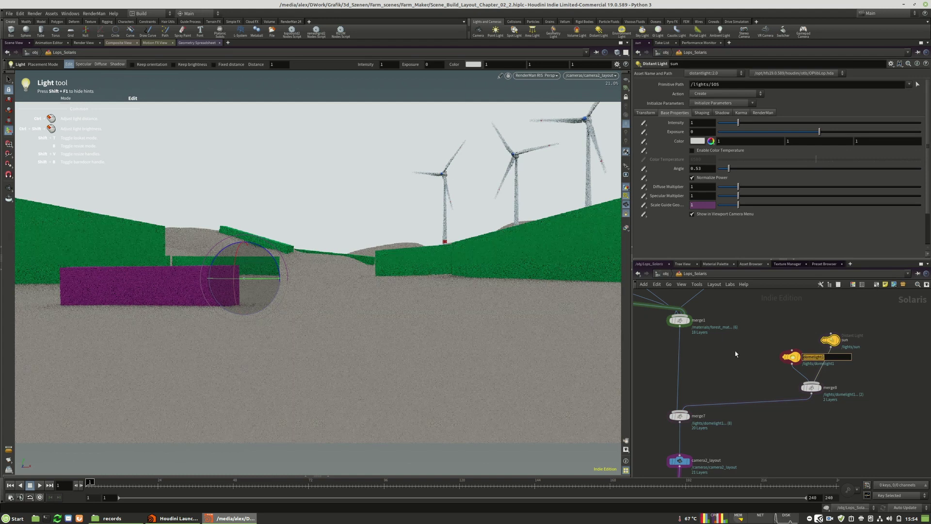
key("Return")
left_click_drag(791, 357, 774, 343)
left_click_drag(830, 340, 847, 343)
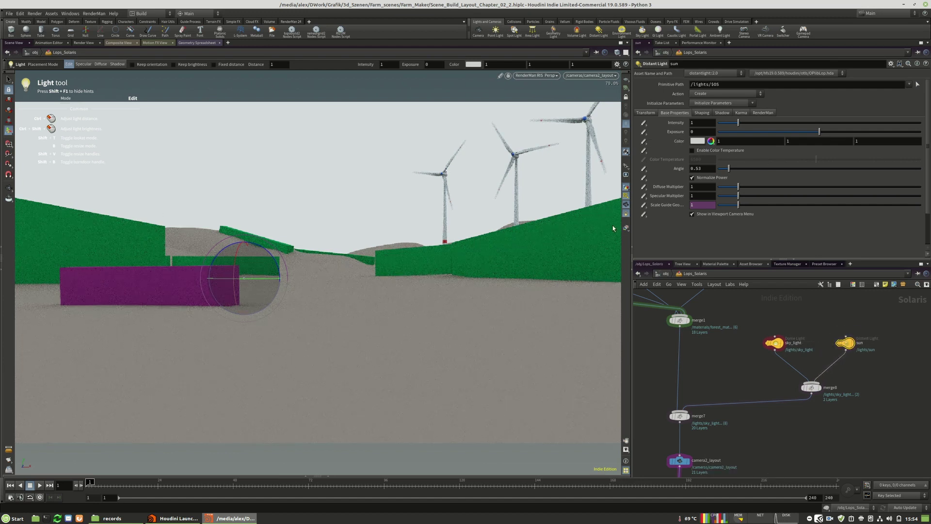
Step: Remove the channel from the sun's guide geometry scale and set the scale to 10
right_click(696, 206)
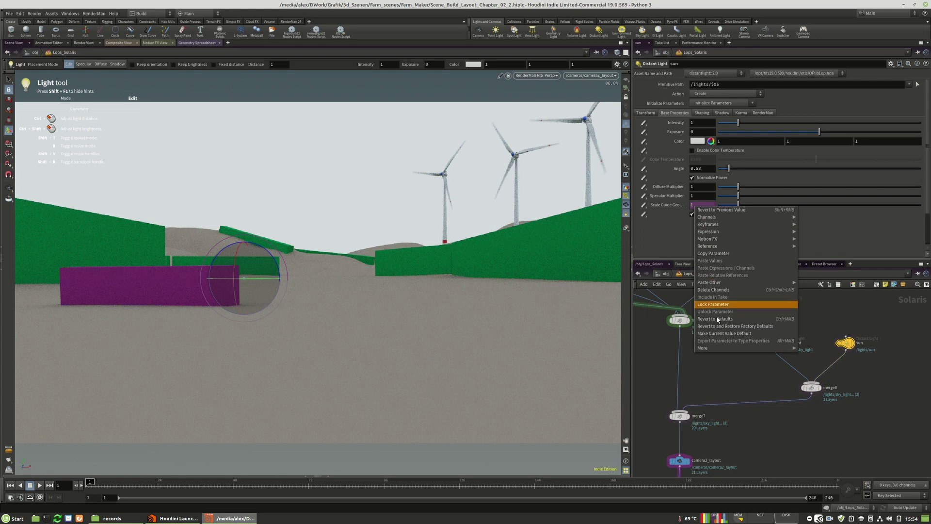
left_click(716, 292)
left_click(701, 204)
type("0")
key("Return")
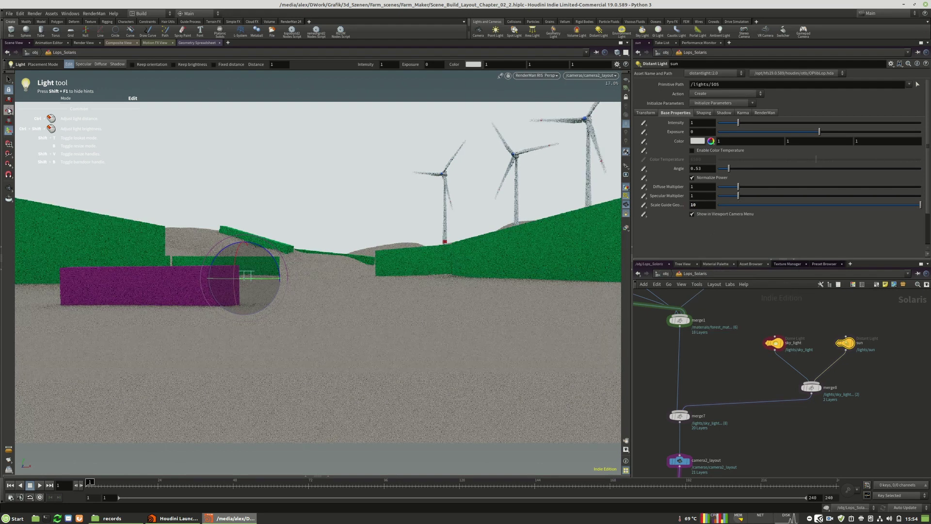
Step: Raise the sun light above the terrain in the viewport and rotate it to shine across the scene from the side
left_click(8, 100)
left_click_drag(244, 250, 254, 158)
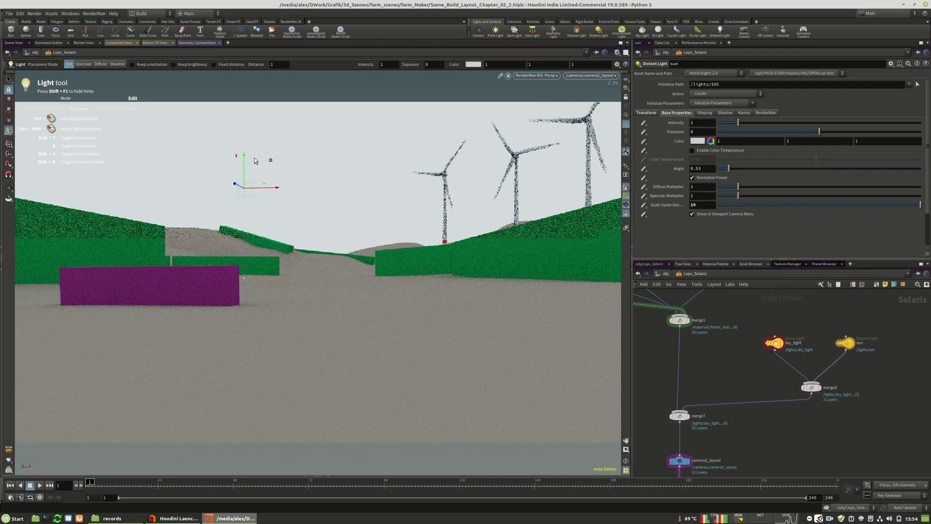
left_click(8, 119)
left_click_drag(258, 184, 348, 184)
left_click_drag(450, 203, 474, 206)
left_click_drag(237, 182, 221, 195)
Step: Set the sun light's intensity to 100000
left_click(708, 124)
type("000")
key("Return")
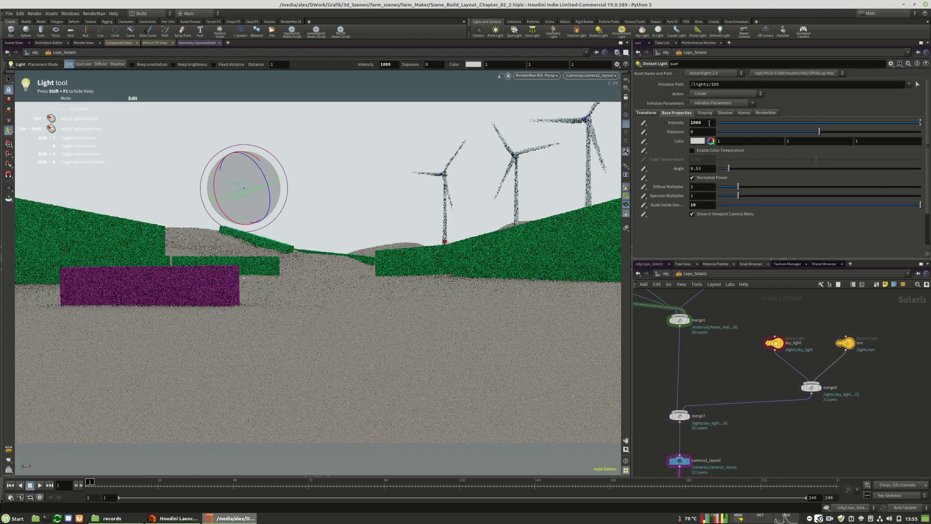
left_click(708, 124)
type("00")
key("Return")
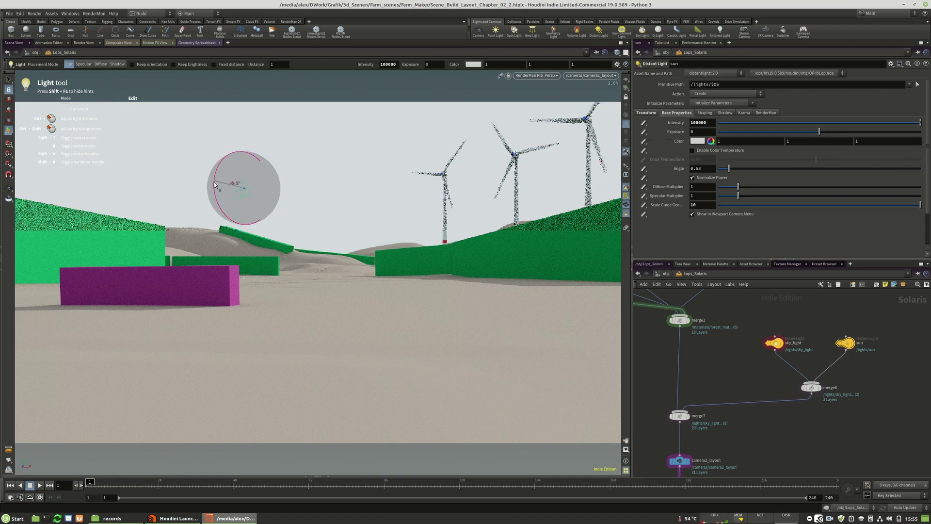
Step: Set the sun's exposure to 1 and fine-tune its rotation in the viewport
left_click(701, 123)
left_click_drag(699, 132, 683, 138)
type("1")
key("Return")
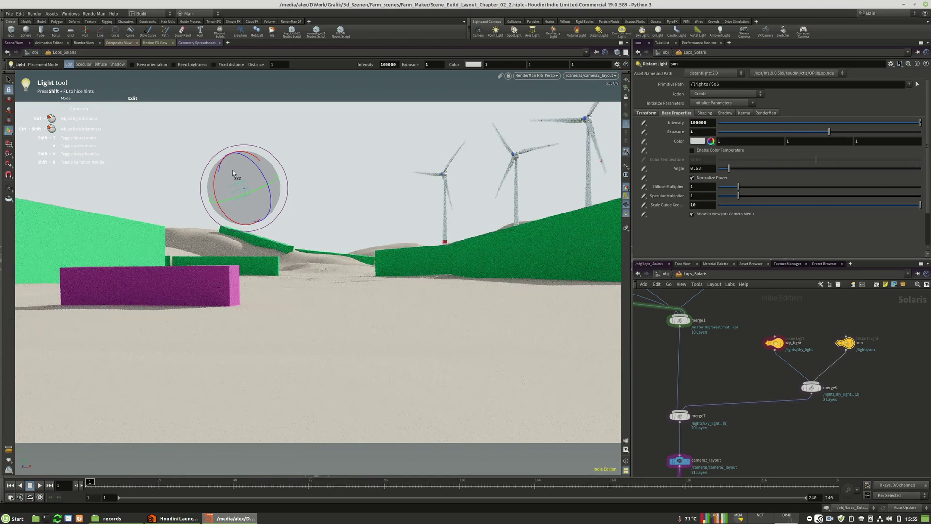
left_click_drag(215, 185, 212, 170)
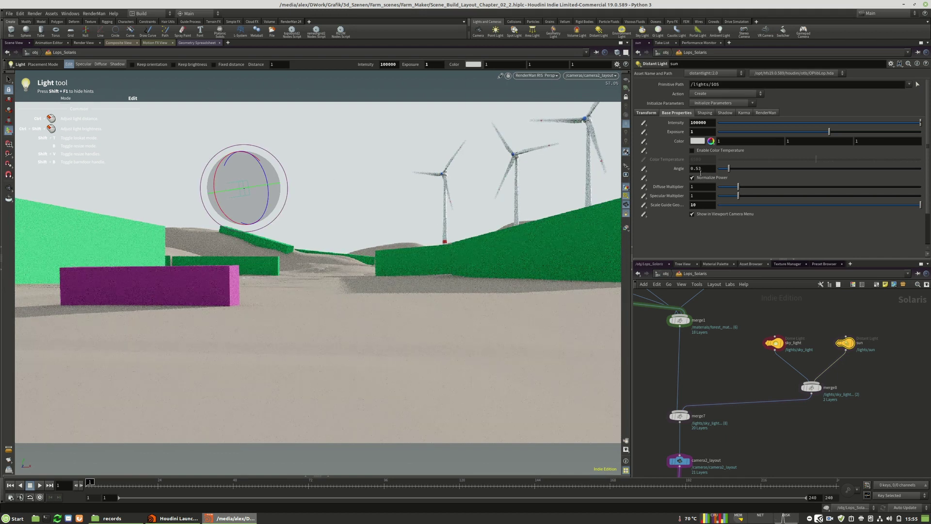
Step: Enable color temperature on the sun and warm it to about 3047
left_click(692, 150)
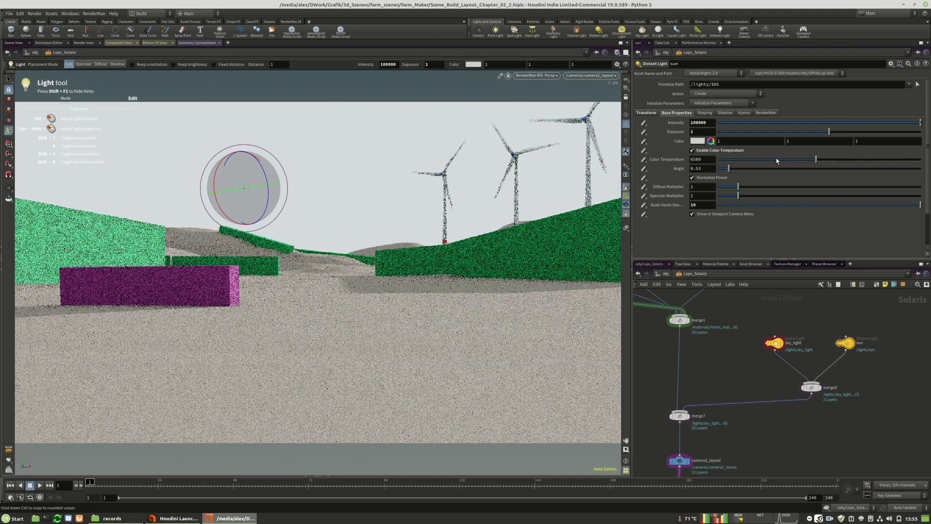
left_click_drag(816, 159, 780, 160)
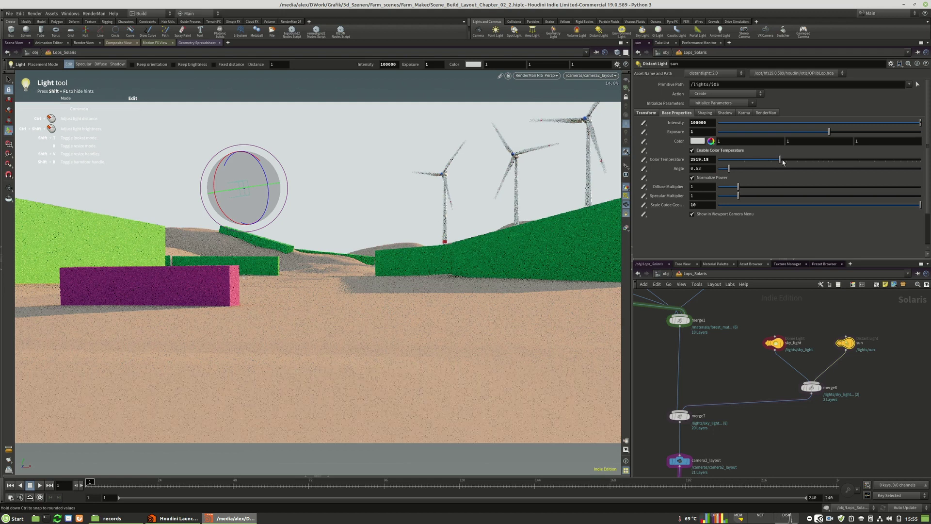
left_click_drag(781, 161, 787, 161)
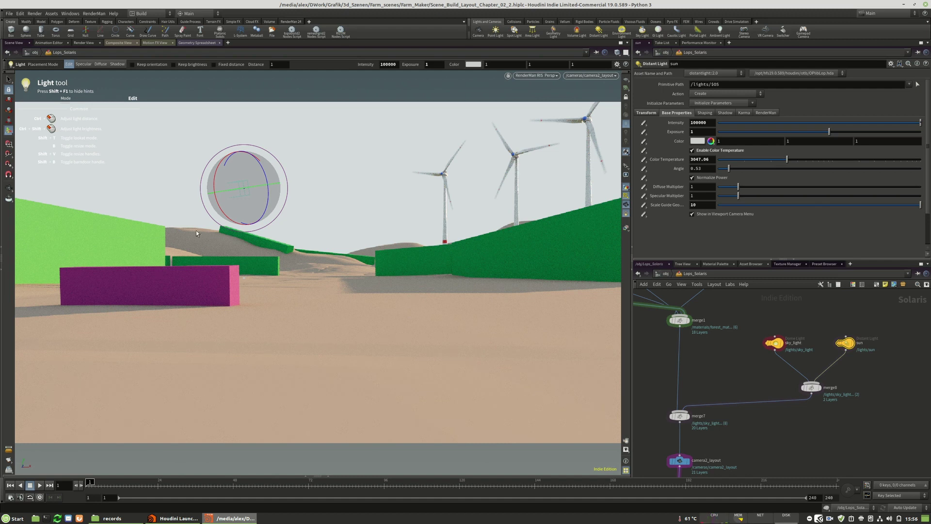
Step: Enclose the two lights and their merge in a network box, move it beside the main stream and color it yellow
scroll(777, 377, "down", 5)
left_click_drag(864, 336, 764, 401)
left_click(876, 285)
left_click_drag(783, 356, 821, 357)
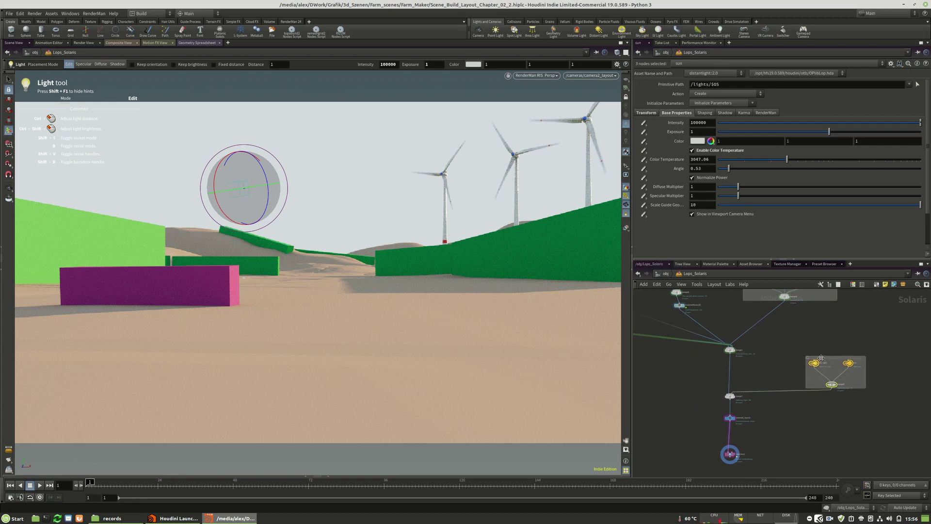
left_click(821, 357)
key("c")
left_click(901, 440)
key("c")
Step: Move the material library node below the ground-plane merge into the network box containing the ground-plane concept nodes
middle_click_drag(797, 351, 873, 445)
scroll(874, 445, "down", 2)
left_click_drag(771, 361, 762, 345)
left_click_drag(772, 397, 750, 334)
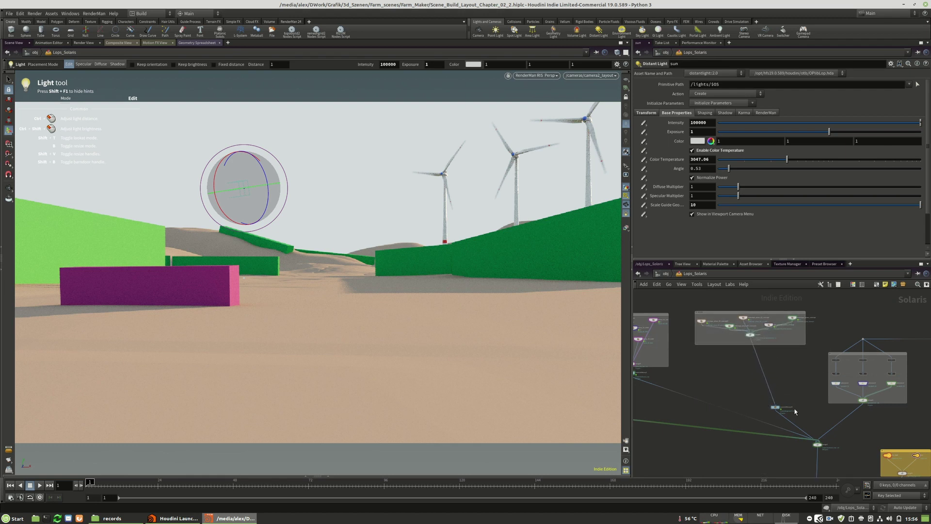
left_click_drag(774, 406, 753, 340)
Step: Rearrange the nodes inside the ground-plane network box and save the scene
middle_click_drag(747, 306, 744, 354)
left_click_drag(743, 357, 712, 361)
left_click_drag(770, 371, 798, 370)
left_click_drag(698, 371, 751, 388)
scroll(758, 340, "down", 4)
scroll(701, 381, "up", 5)
left_click_drag(722, 354, 700, 366)
scroll(672, 371, "down", 5)
middle_click_drag(864, 405, 798, 443)
scroll(798, 443, "down", 2)
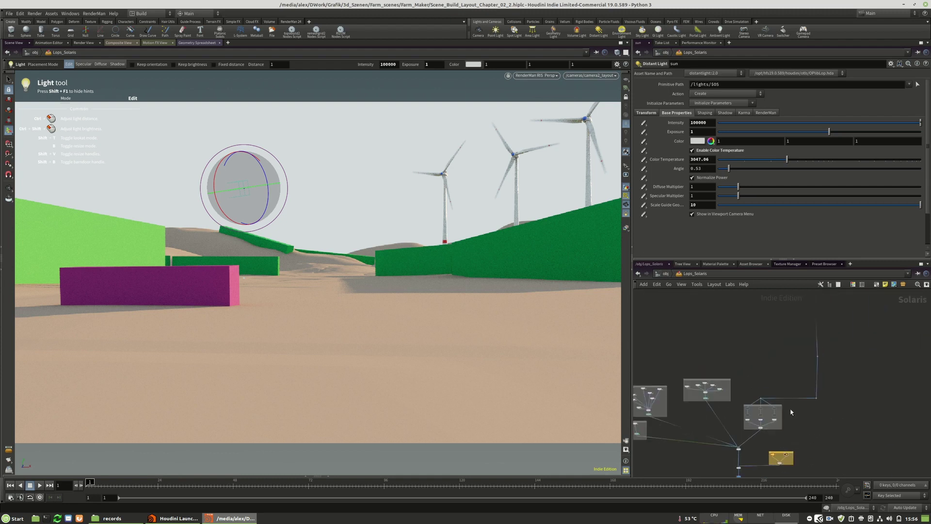
key("ctrl+s")
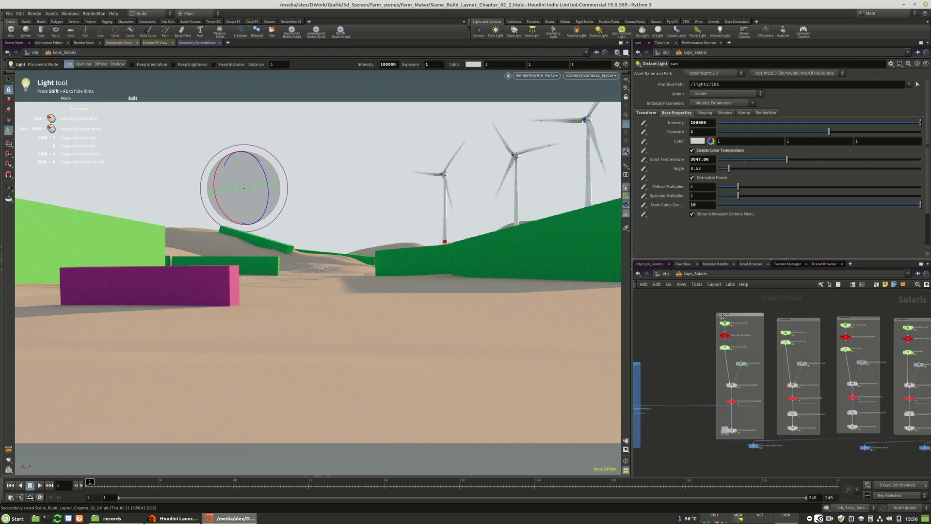
Step: Switch the viewport renderer from RenderMan RIS to Houdini GL, save the scene and set the viewport to headlight-only lighting
scroll(718, 306, "down", 8)
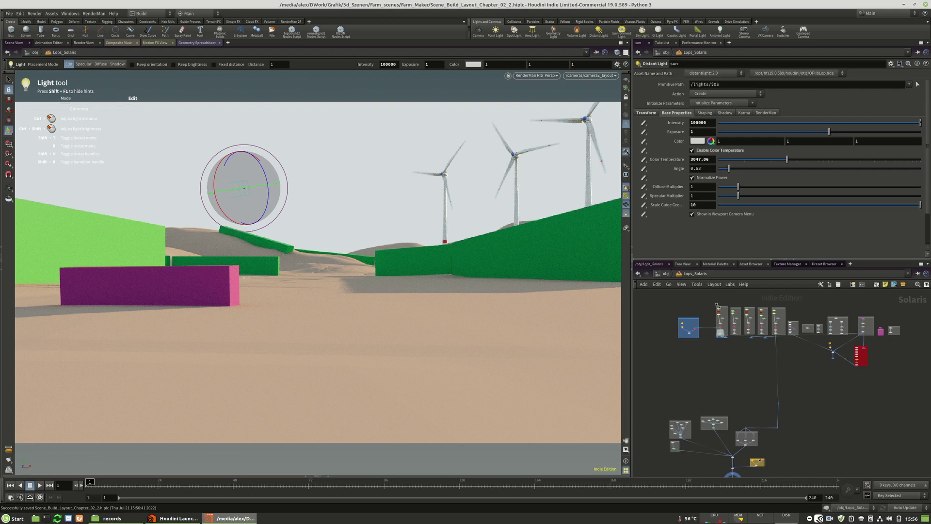
middle_click_drag(718, 411, 735, 379)
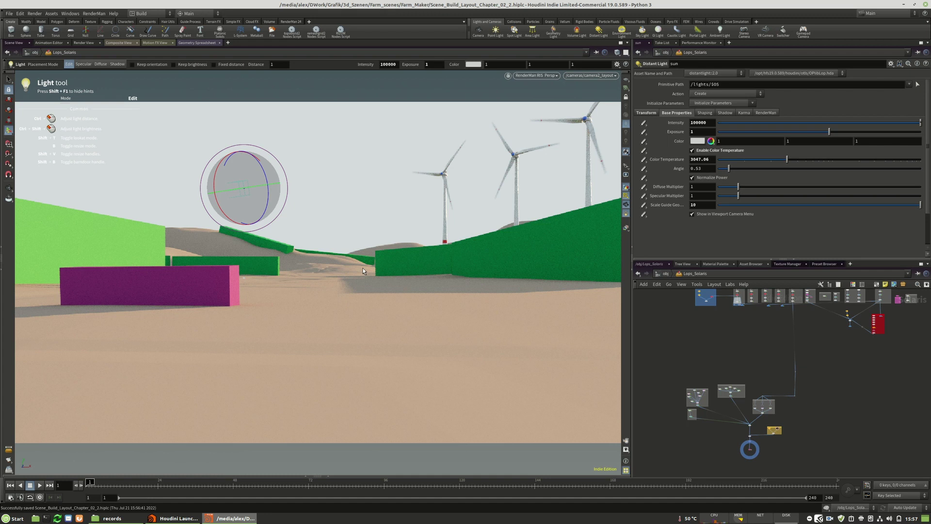
scroll(768, 432, "up", 2)
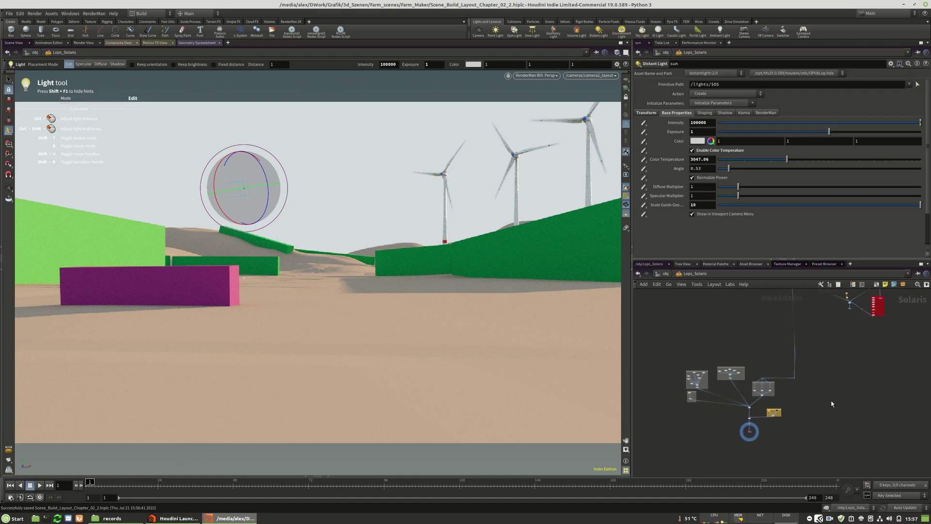
scroll(769, 432, "up", 3)
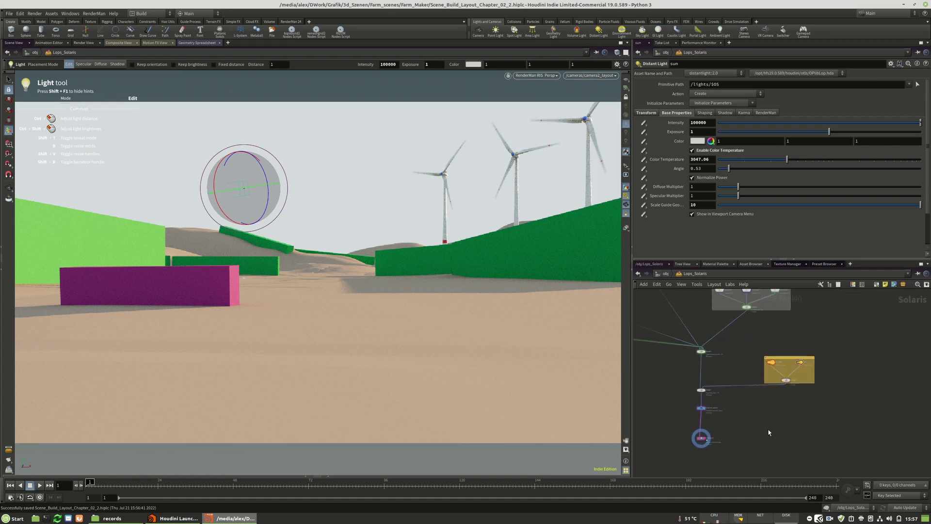
left_click(533, 75)
left_click(531, 100)
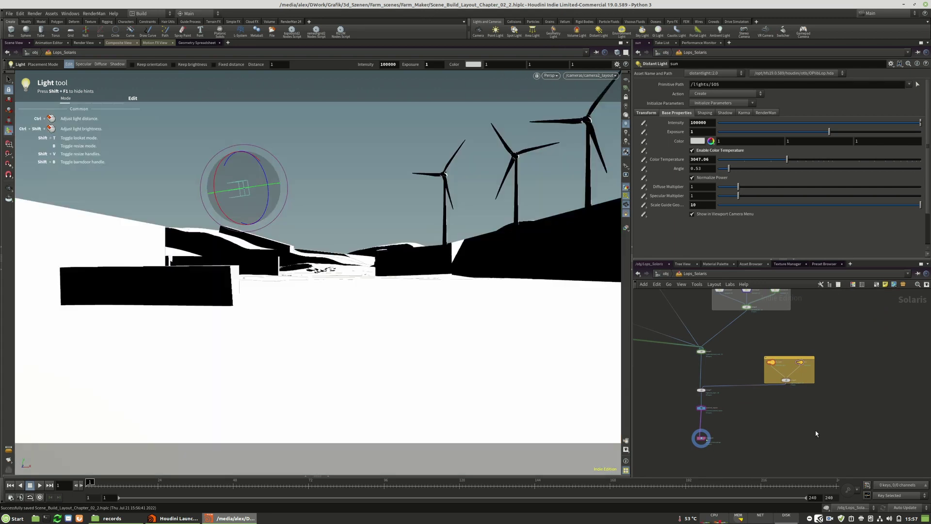
key("ctrl+s")
left_click(626, 115)
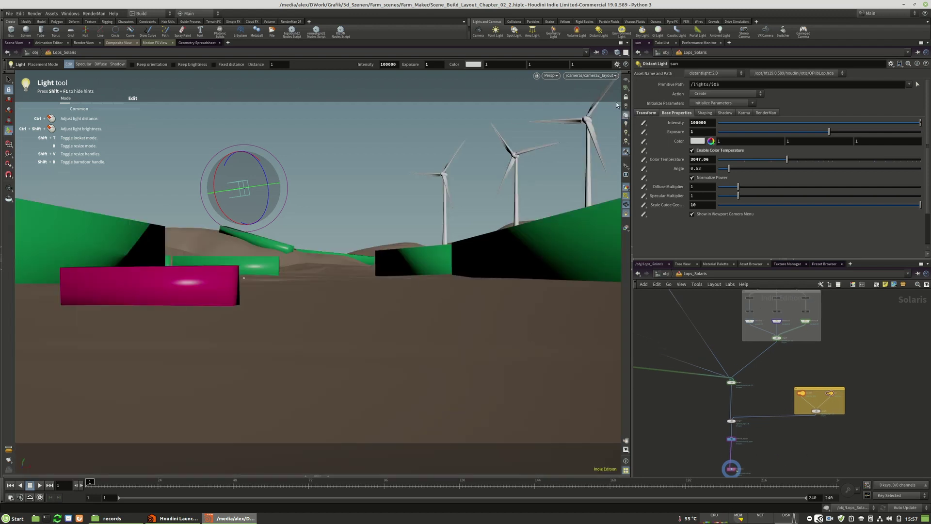
Step: Examine the component network boxes and the draw_helper_points_road layout node below them
scroll(841, 451, "down", 5)
middle_click_drag(893, 347, 804, 394)
middle_click_drag(757, 360, 759, 412)
scroll(759, 411, "up", 5)
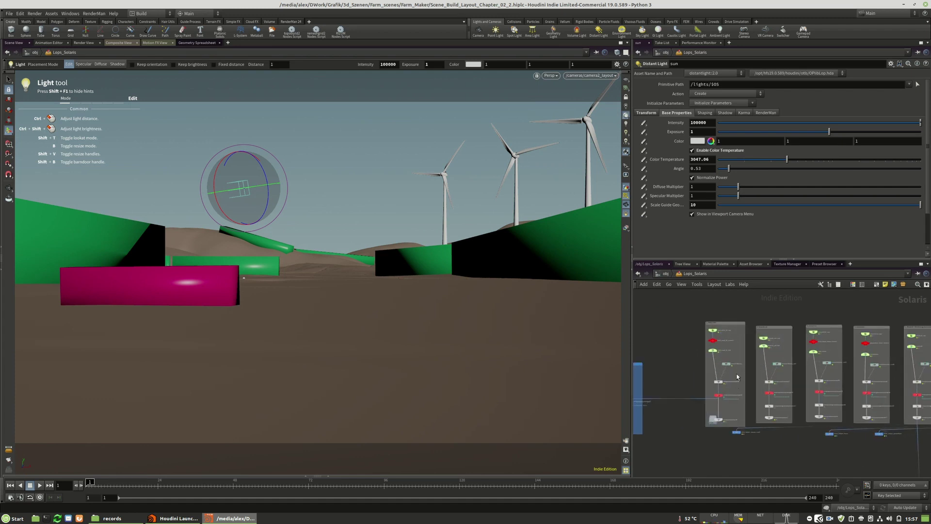
scroll(700, 311, "down", 4)
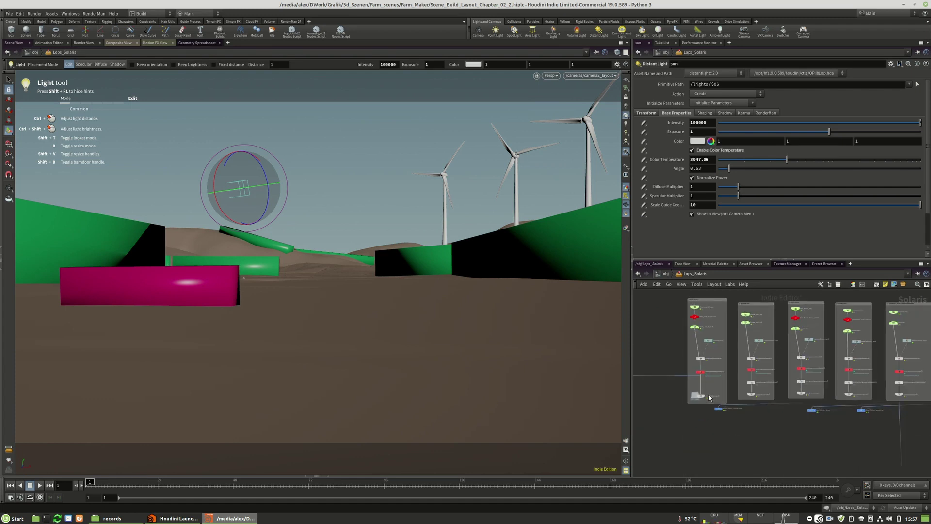
scroll(711, 397, "up", 4)
middle_click_drag(772, 435, 796, 418)
left_click_drag(755, 405, 757, 411)
Step: Switch to the Solaris desktop and open the Lops_Solaris network in it
left_click(143, 14)
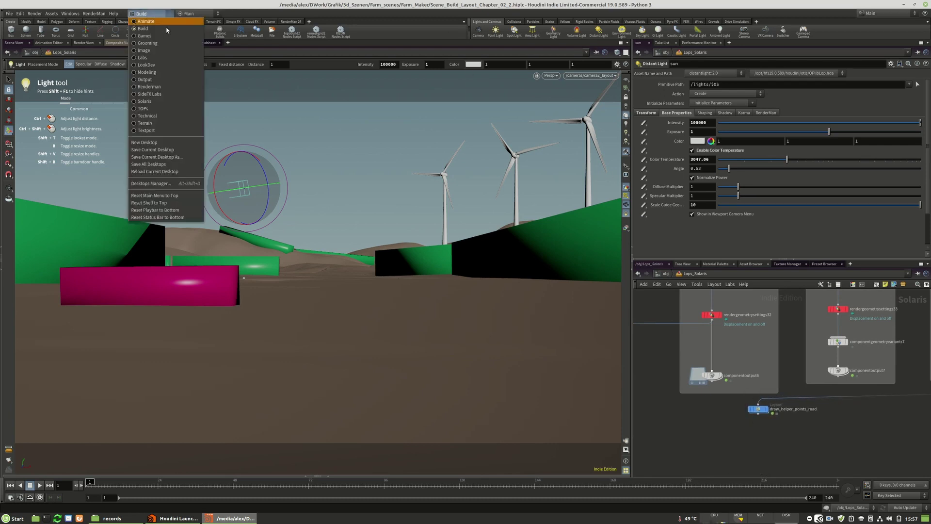
left_click(162, 104)
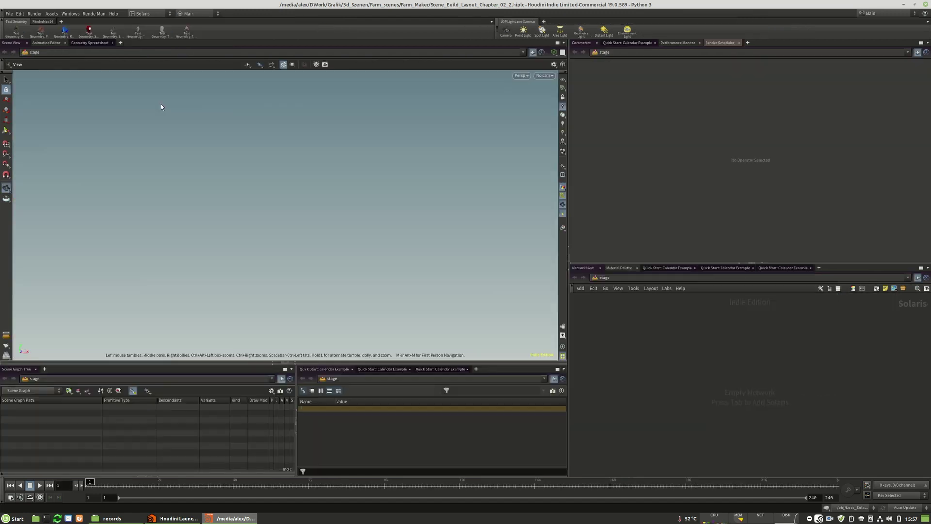
left_click(603, 278)
left_click(630, 316)
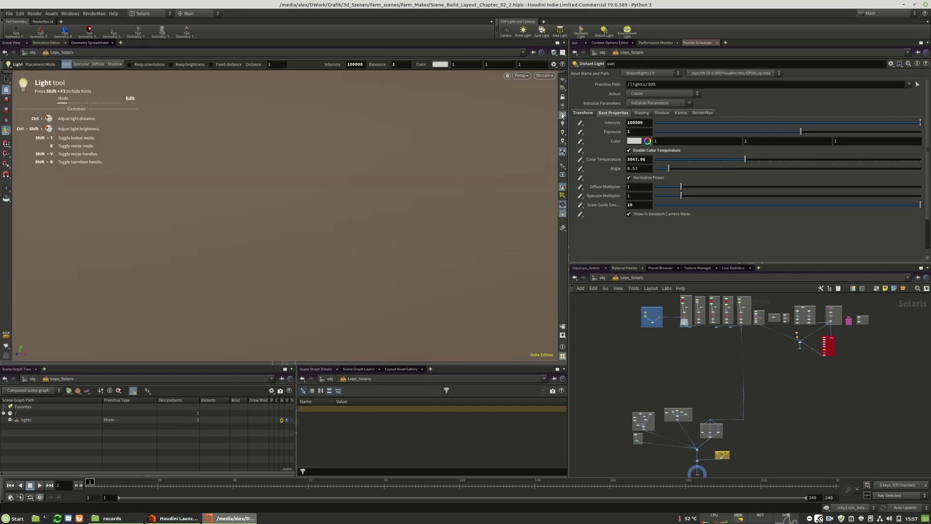
Step: View the whole terrain from above and select the draw_helper_points_road layout node to inspect its points
right_click_drag(325, 202, 64, 197)
left_click_drag(64, 197, 378, 236)
right_click_drag(378, 236, 390, 260)
middle_click_drag(709, 388, 714, 402)
right_click_drag(708, 422, 700, 352)
scroll(699, 353, "up", 5)
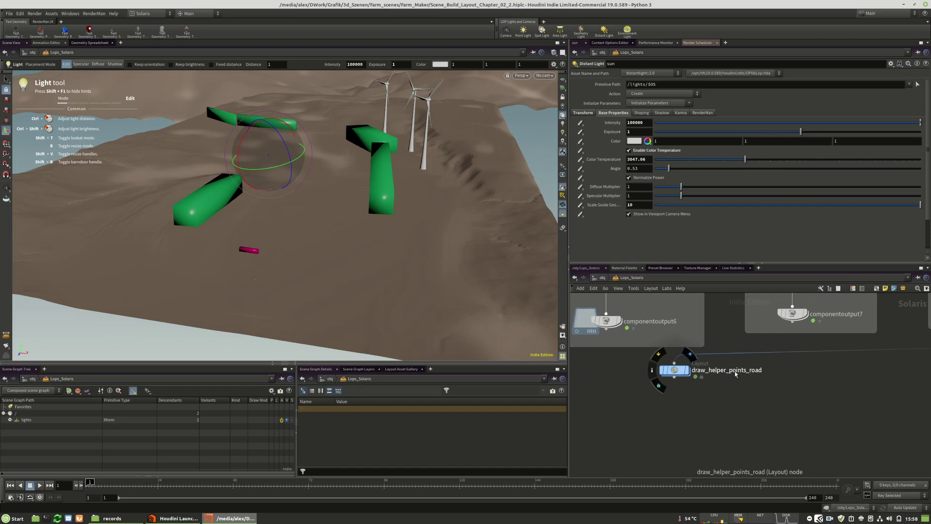
middle_click_drag(690, 391, 706, 399)
left_click(686, 383)
left_click_drag(686, 382, 701, 396)
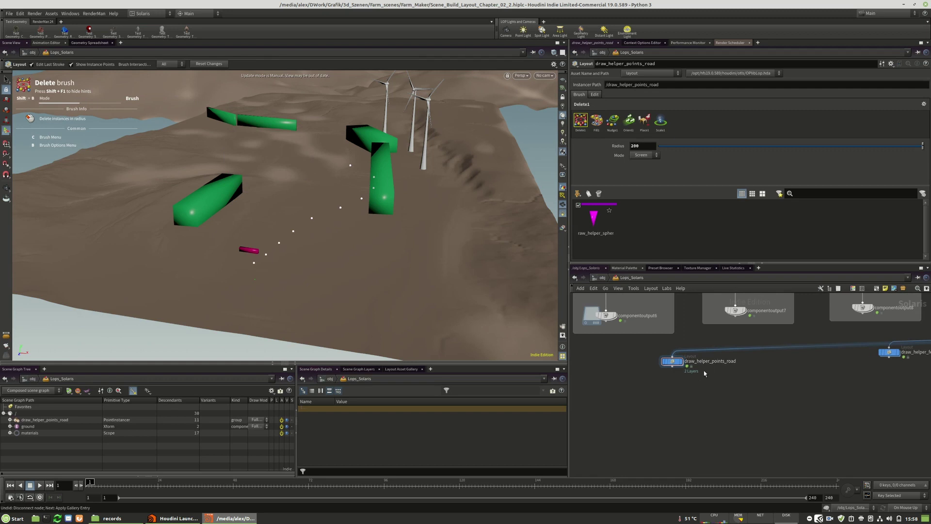
Step: Move merge1 up the main stream, away from merge7 and the lights box, to free space between them
scroll(702, 373, "down", 10)
scroll(679, 384, "up", 8)
middle_click_drag(687, 373, 831, 365)
scroll(730, 382, "down", 5)
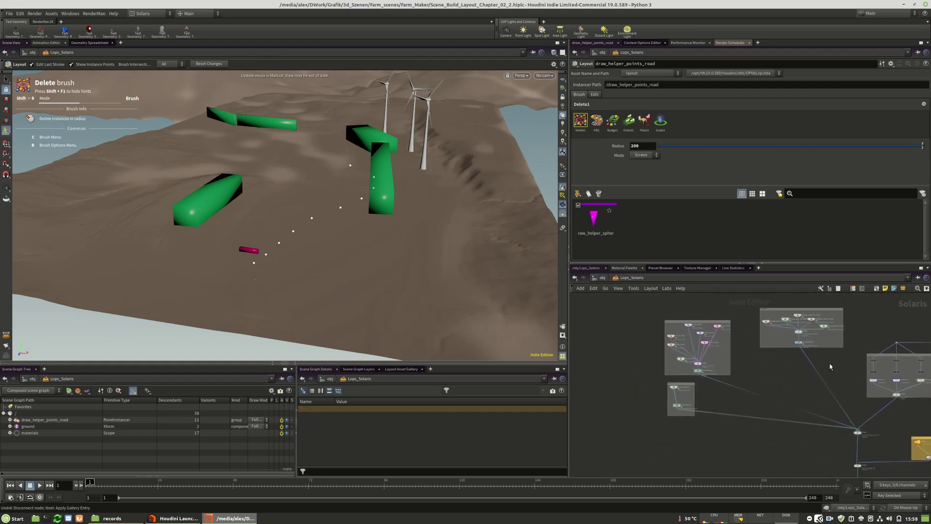
scroll(684, 395, "up", 4)
scroll(635, 359, "down", 5)
middle_click_drag(616, 332, 604, 327)
middle_click_drag(882, 455, 845, 403)
left_click_drag(837, 426, 697, 425)
left_click(702, 425)
middle_click_drag(702, 425, 697, 440)
left_click_drag(692, 438, 692, 348)
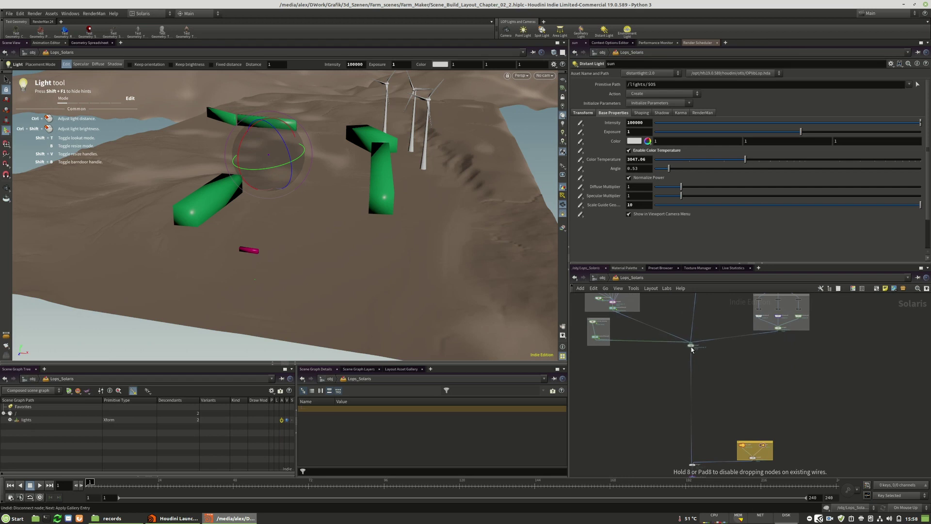
Step: Move the ground-plane network box further up to make room on the wire below it
middle_click_drag(771, 351, 832, 350)
middle_click_drag(771, 309, 750, 376)
scroll(739, 346, "up", 5)
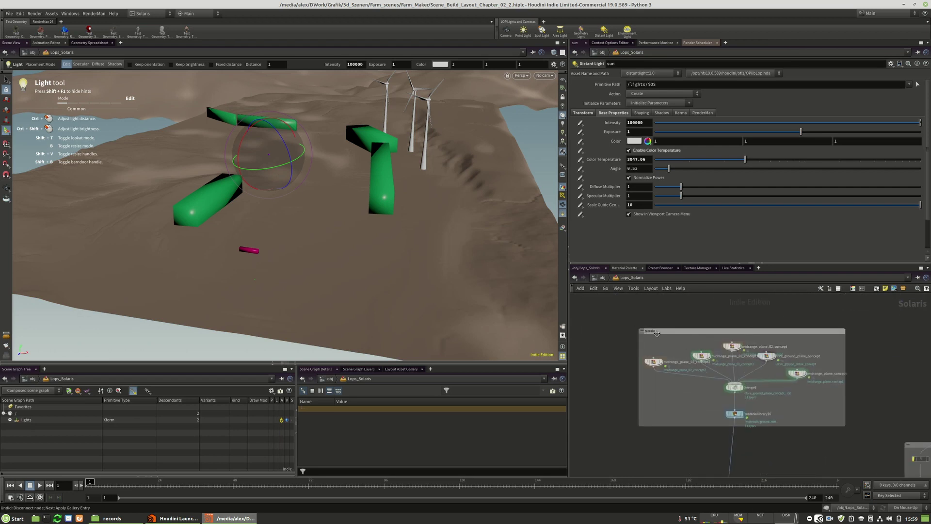
scroll(656, 333, "down", 5)
middle_click_drag(671, 339, 691, 383)
left_click_drag(691, 383, 682, 320)
Step: Insert a Merge node on the main wire well below the ground-plane network box and shift the box slightly down
scroll(692, 344, "up", 5)
middle_click_drag(740, 384, 753, 346)
scroll(753, 345, "down", 2)
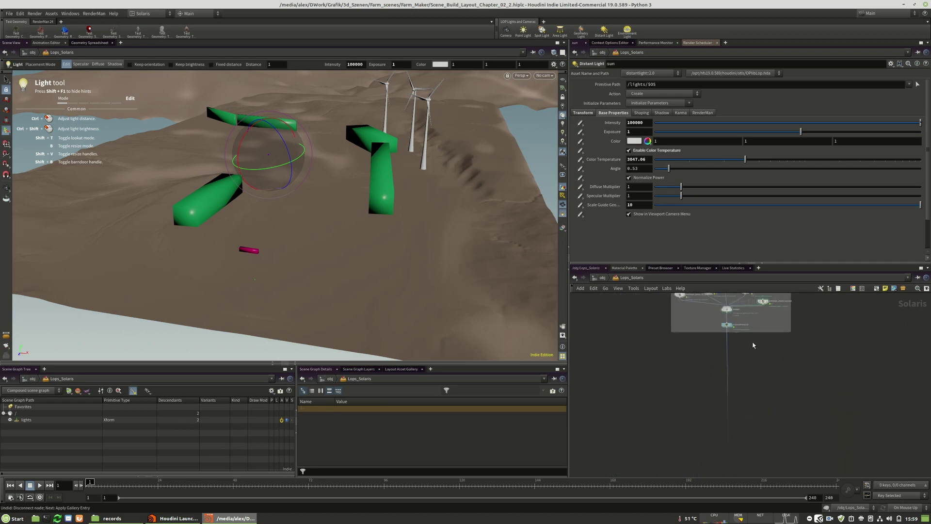
key("Tab")
type("merge")
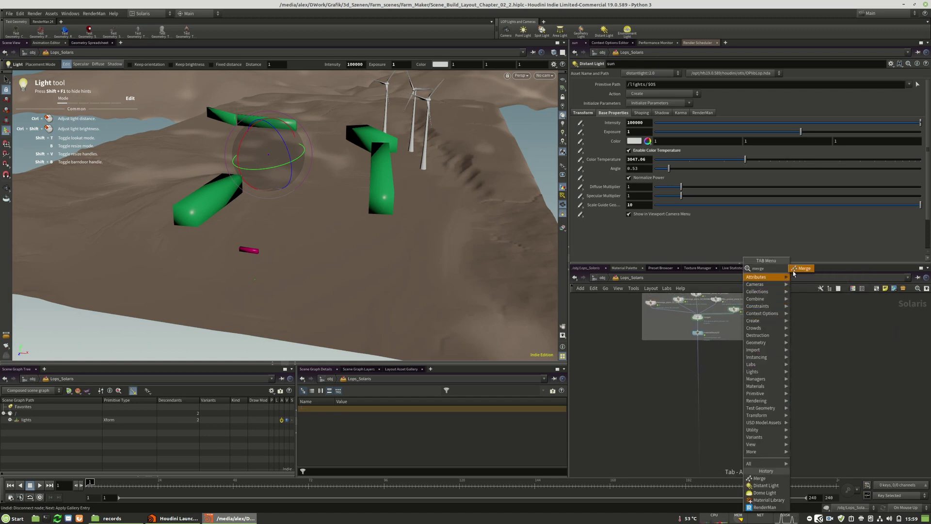
left_click(794, 271)
left_click(699, 384)
left_click_drag(698, 383, 700, 422)
middle_click_drag(748, 372, 742, 391)
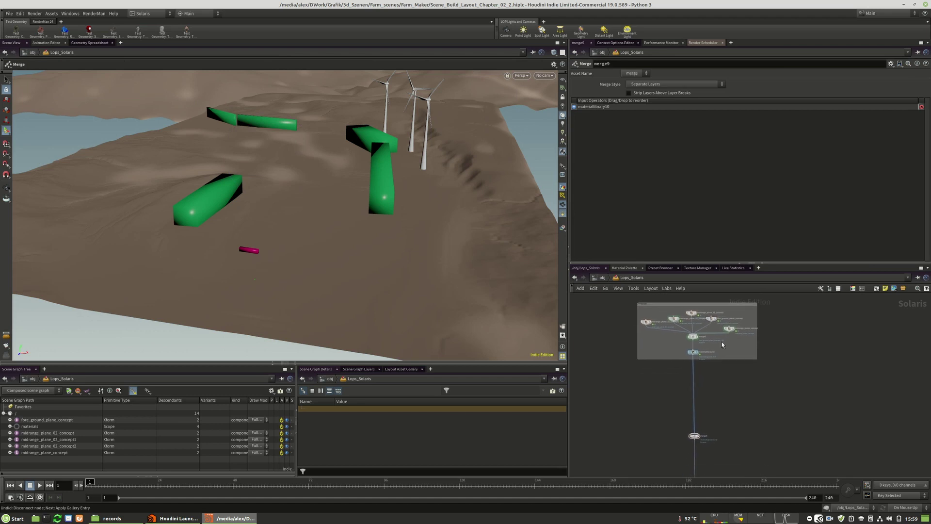
left_click_drag(712, 304, 711, 312)
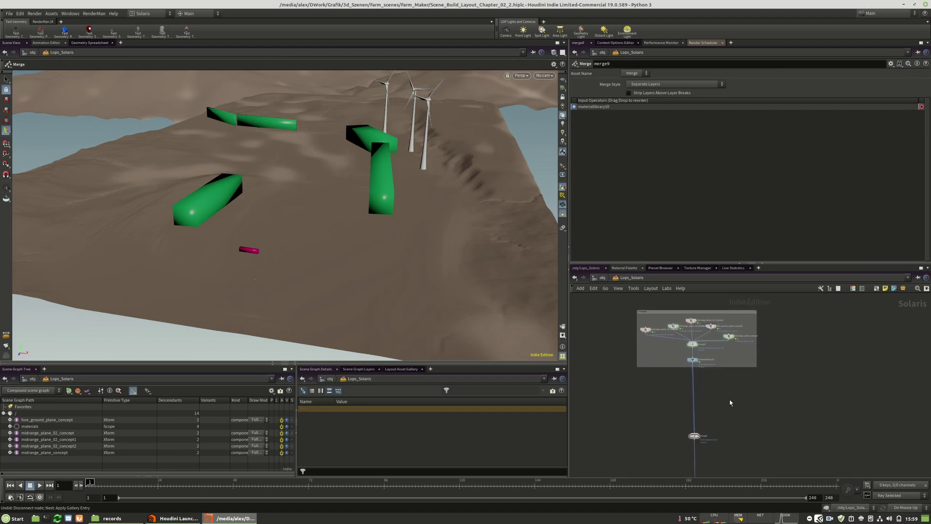
Step: Add a Layout node beside the main wire, between the ground-plane box and the merge9 node
middle_click_drag(730, 402, 706, 380)
key("Tab")
type("lay")
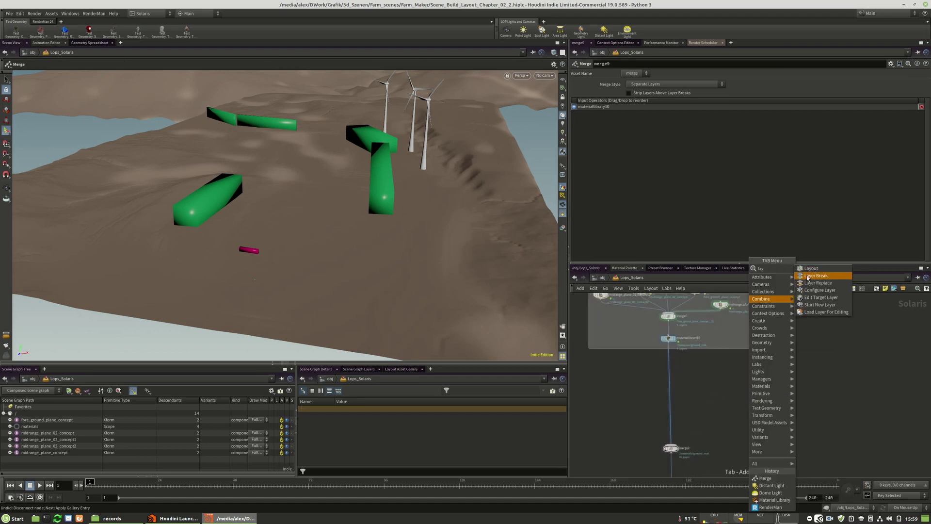
left_click(811, 268)
left_click(742, 399)
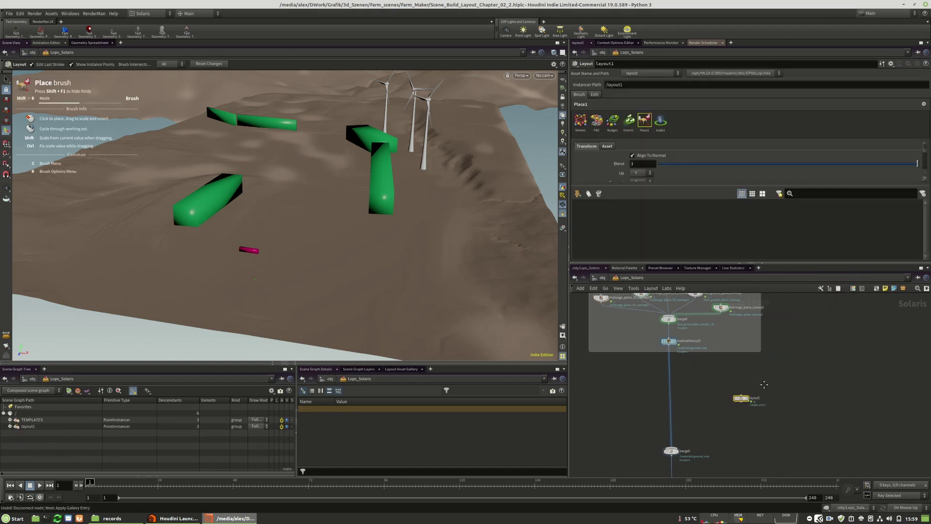
middle_click_drag(765, 385, 776, 408)
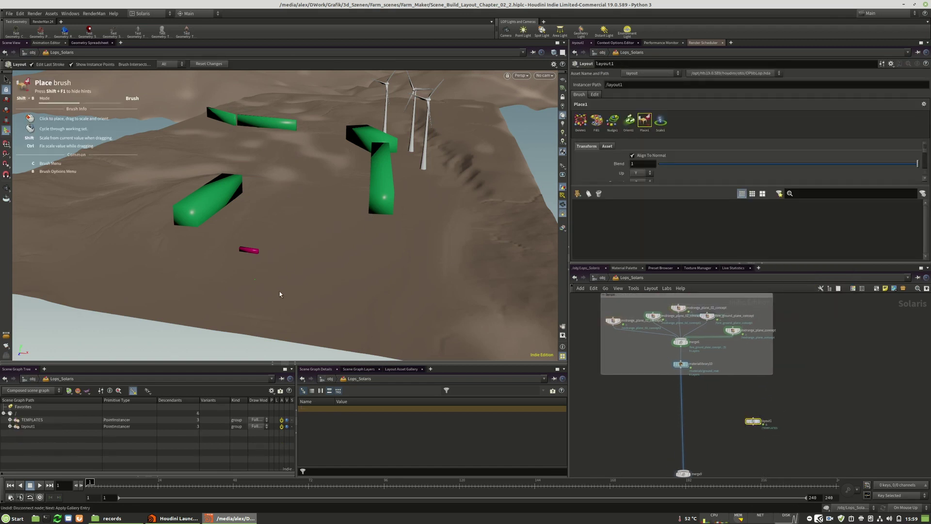
Step: Examine the terrain, wind turbines and green placeholder shapes in the viewport from high and low angles
right_click_drag(406, 191, 270, 179, "alt")
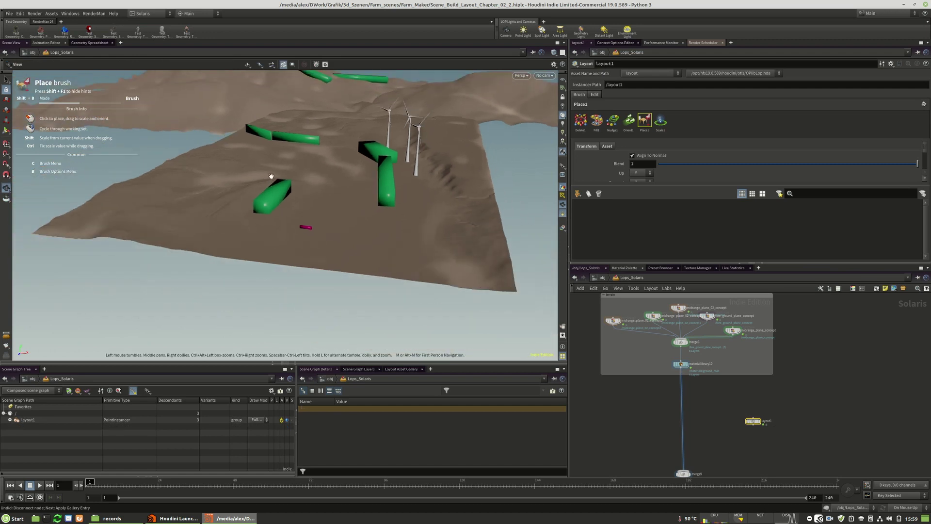
left_click_drag(270, 179, 330, 189, "alt")
middle_click_drag(410, 191, 416, 269, "alt")
right_click_drag(417, 269, 347, 212, "alt")
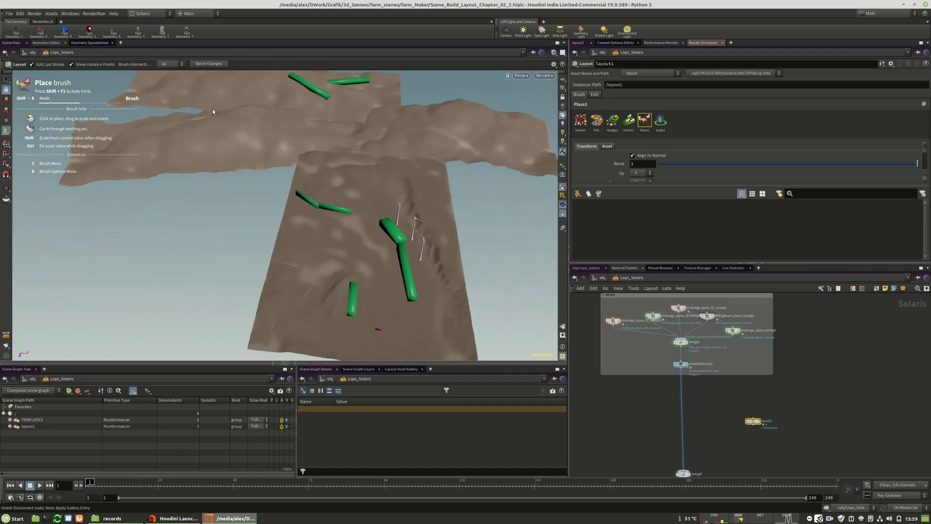
middle_click_drag(353, 331, 274, 273, "alt")
right_click_drag(274, 273, 455, 243, "alt")
middle_click_drag(402, 243, 347, 274, "alt")
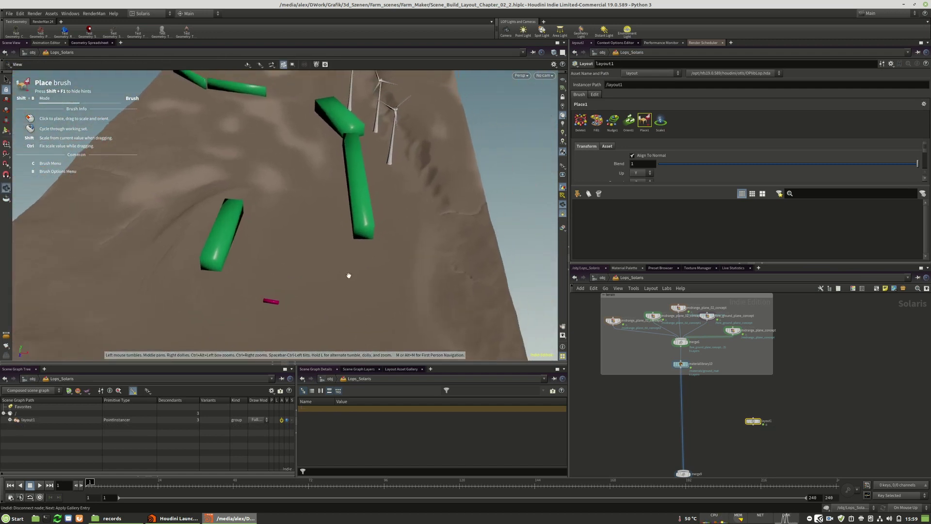
right_click_drag(310, 276, 333, 281, "alt")
left_click_drag(333, 281, 333, 248, "alt")
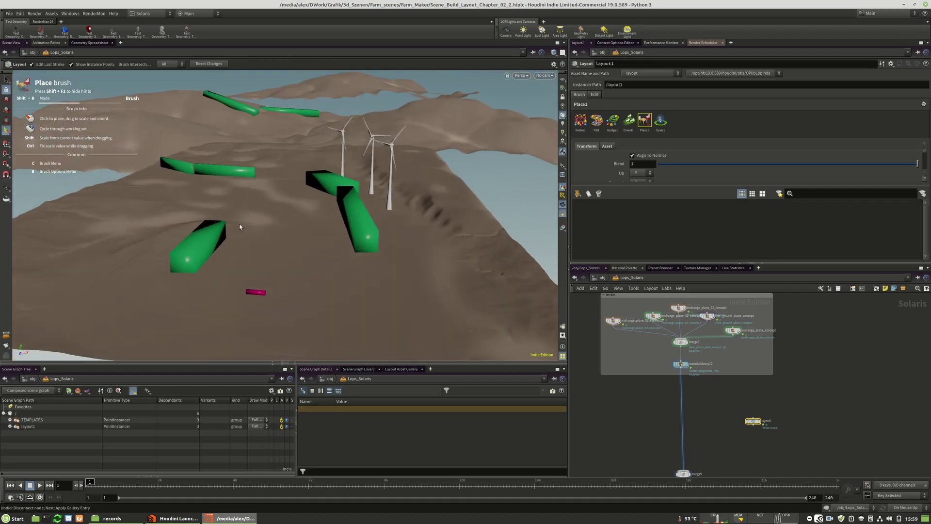
Step: Wire fore_ground_plane_concept into the layout1 node, place layout1 close to the ground-plane box and display it
middle_click_drag(763, 400, 779, 388)
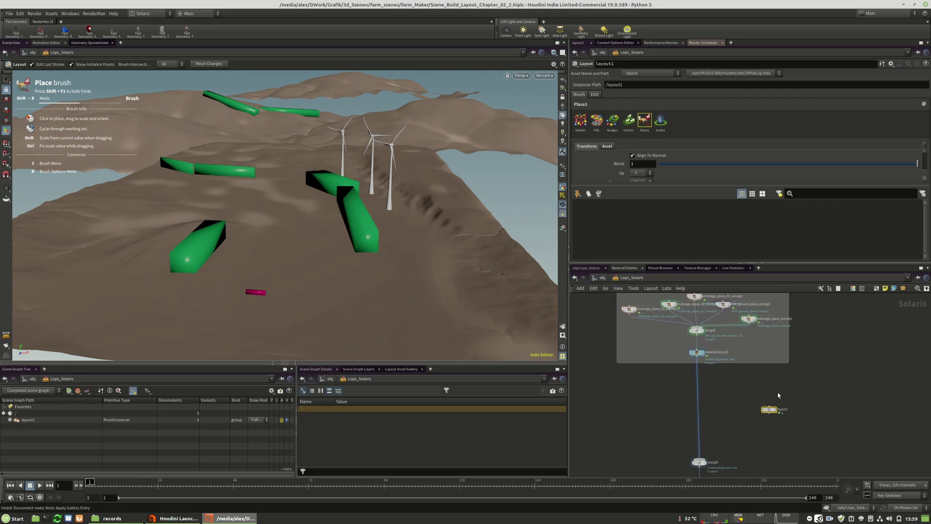
left_click(769, 406)
left_click(770, 413)
left_click_drag(772, 410, 778, 410)
scroll(776, 407, "up", 2)
middle_click_drag(754, 409, 828, 512)
left_click(731, 351)
left_click(776, 365)
middle_click_drag(775, 374, 724, 318)
left_click(744, 323)
left_click(766, 388)
left_click_drag(766, 395, 715, 359)
left_click(724, 359)
left_click(716, 359)
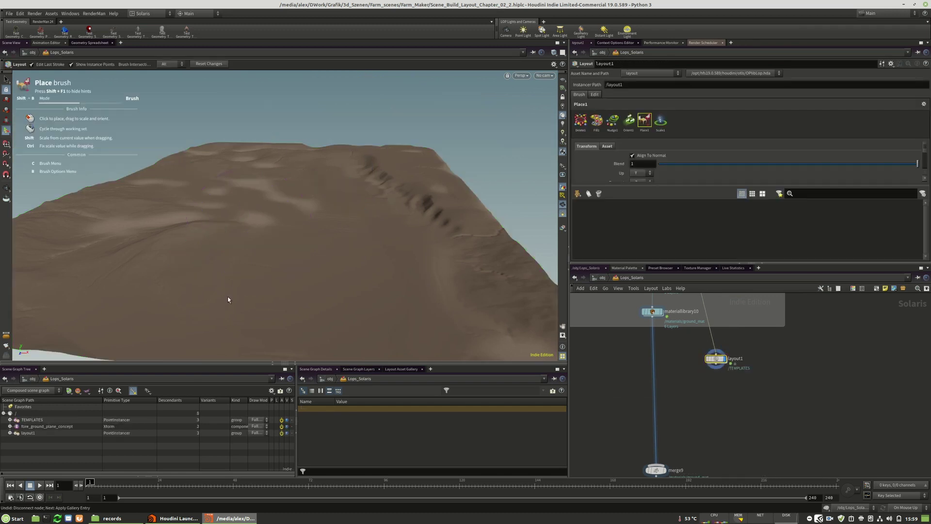
Step: Try inserting another Merge node on the main wire beside layout1, just below the ground-plane material library
middle_click_drag(804, 362, 782, 388)
scroll(749, 404, "up", 3)
key("Tab")
type("mer")
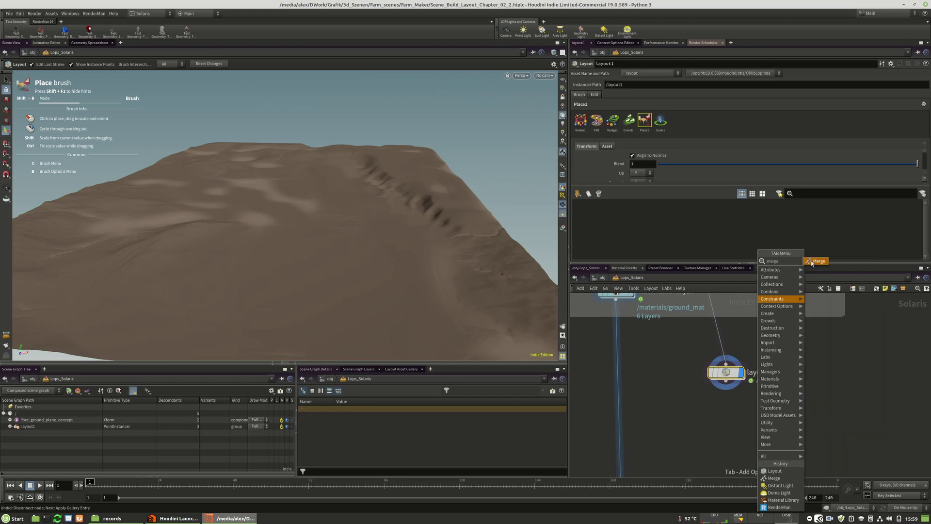
left_click(816, 262)
left_click(617, 399)
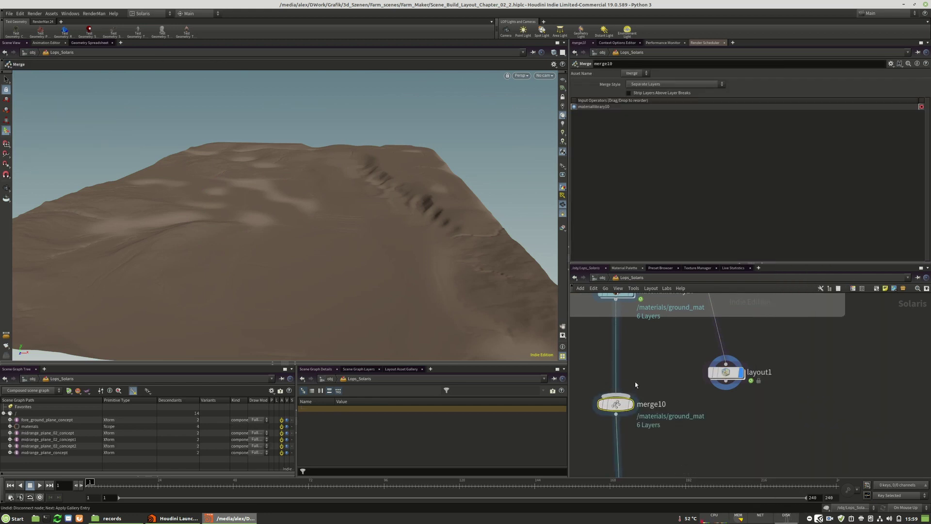
scroll(636, 384, "down", 5)
Step: Connect the output of layout1 to the merge1 node further down the stream and display merge1
left_click(678, 374)
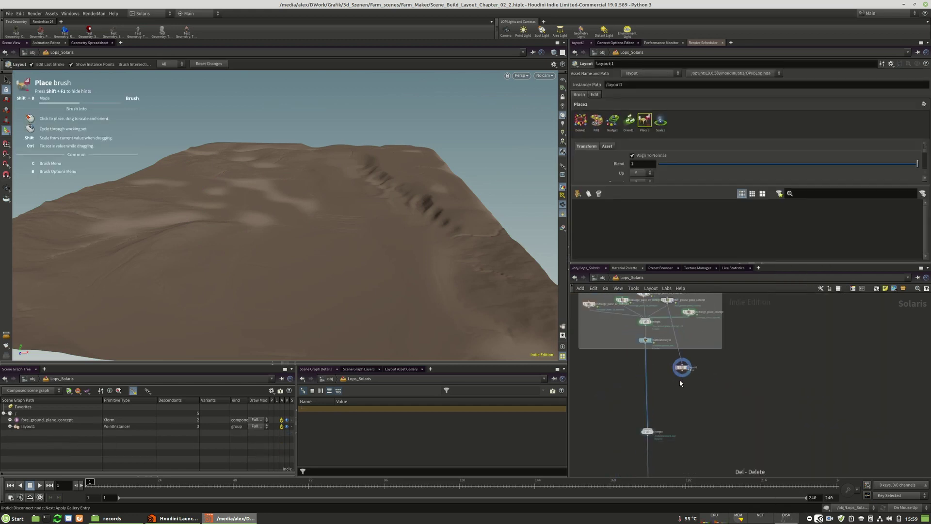
left_click(682, 372)
scroll(728, 320, "down", 7)
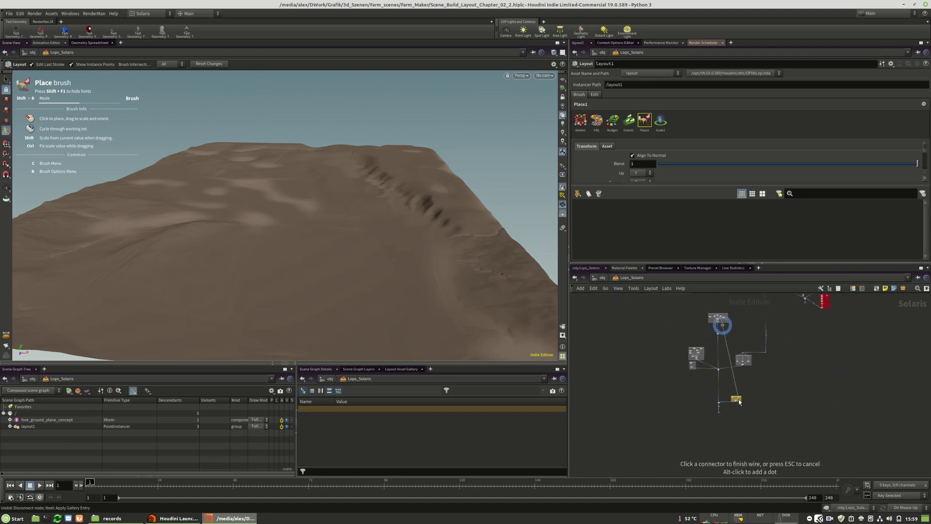
scroll(727, 401, "up", 7)
scroll(684, 409, "down", 5)
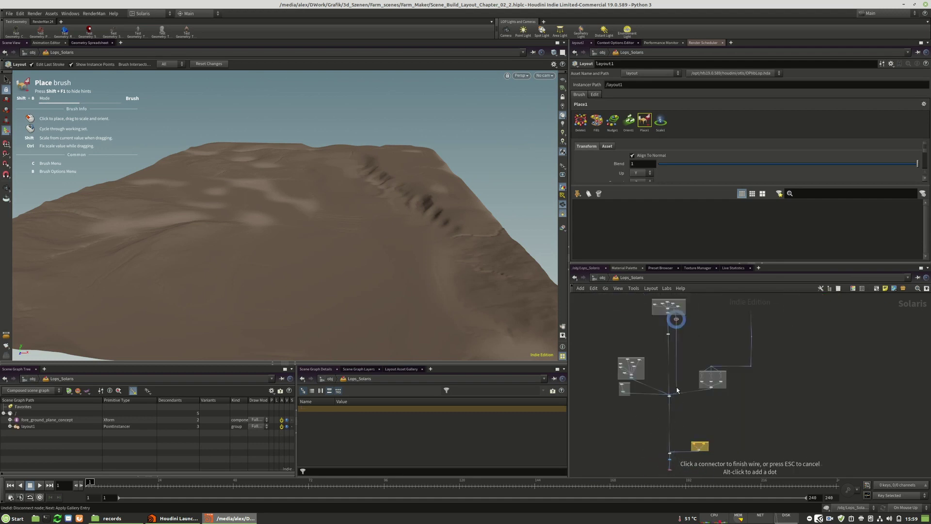
scroll(665, 409, "up", 6)
left_click(659, 417)
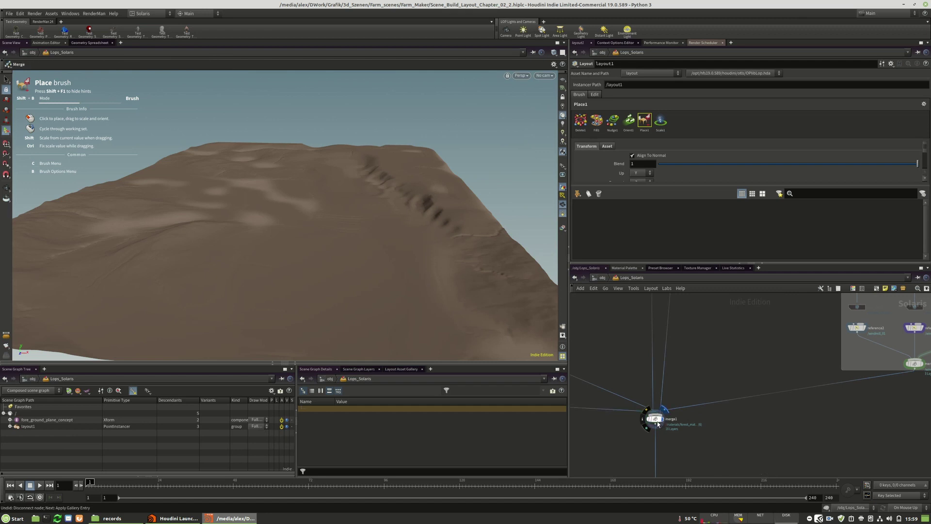
Step: Rename the layout1 node as draw_helper_road
scroll(699, 426, "down", 6)
middle_click_drag(712, 315, 710, 368)
scroll(697, 346, "up", 8)
left_click(698, 346)
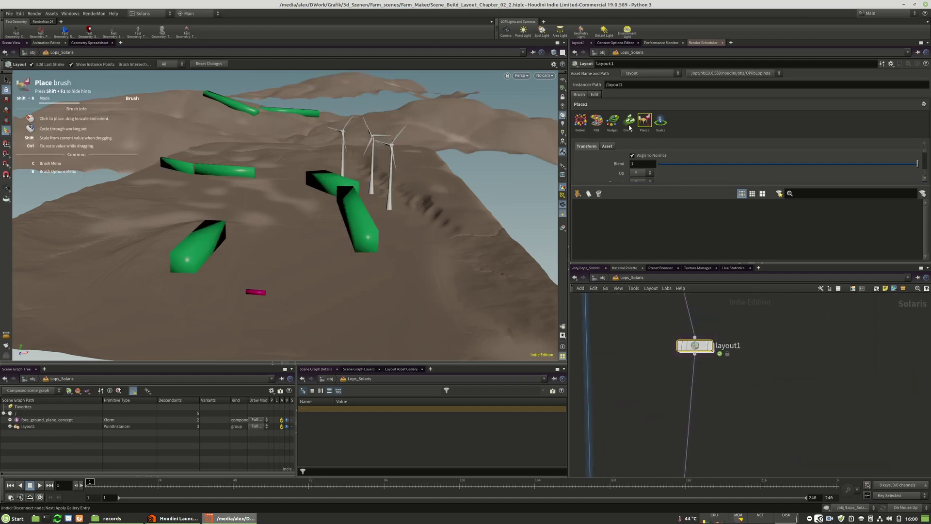
left_click(626, 87)
left_click_drag(625, 87, 608, 88)
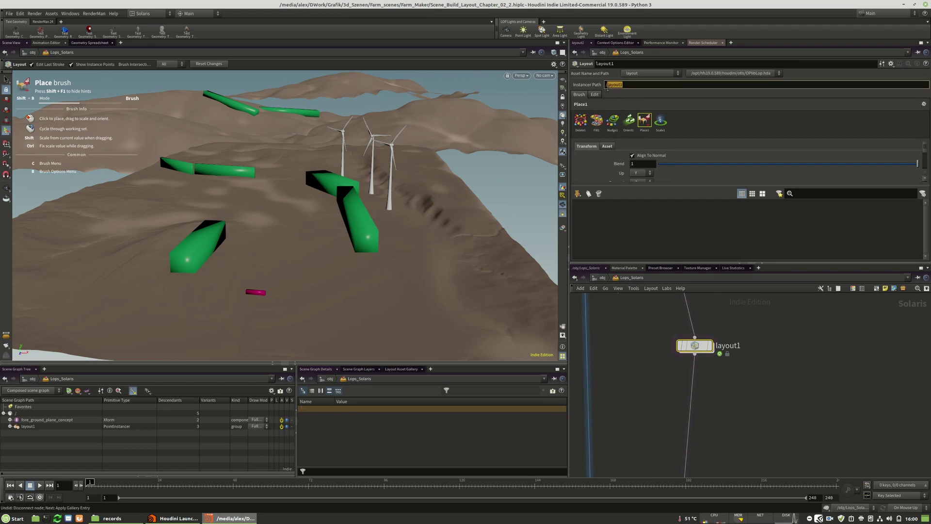
double_click(730, 346)
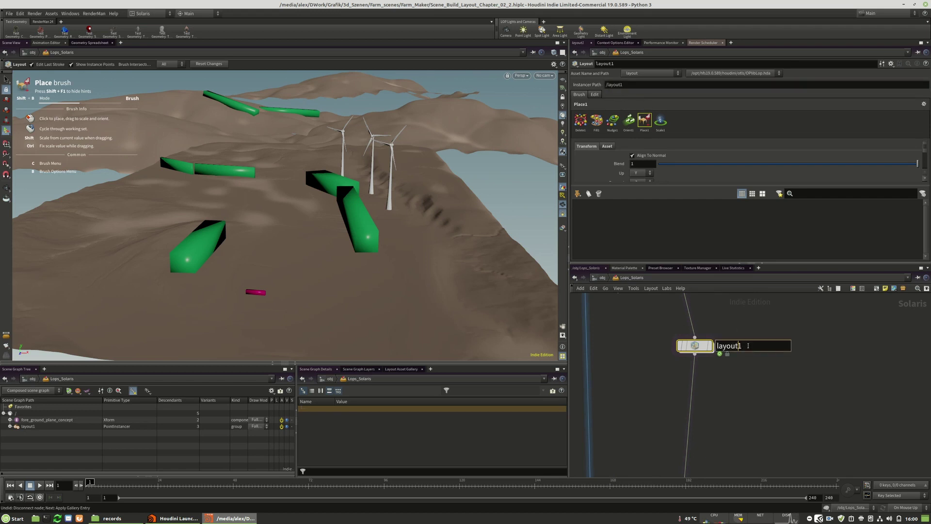
type("draw_helper_rao")
key("BackSpace")
key("BackSpace")
type("oa")
key("Return")
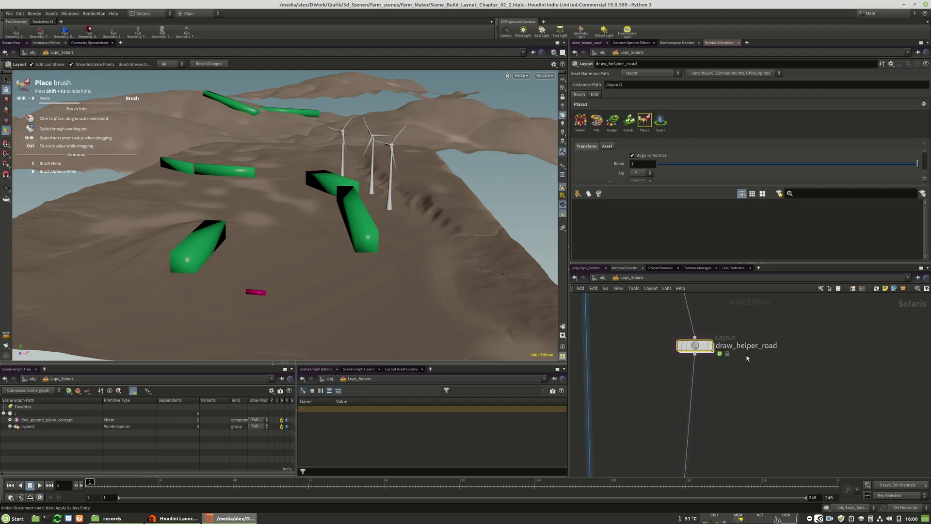
double_click(732, 346)
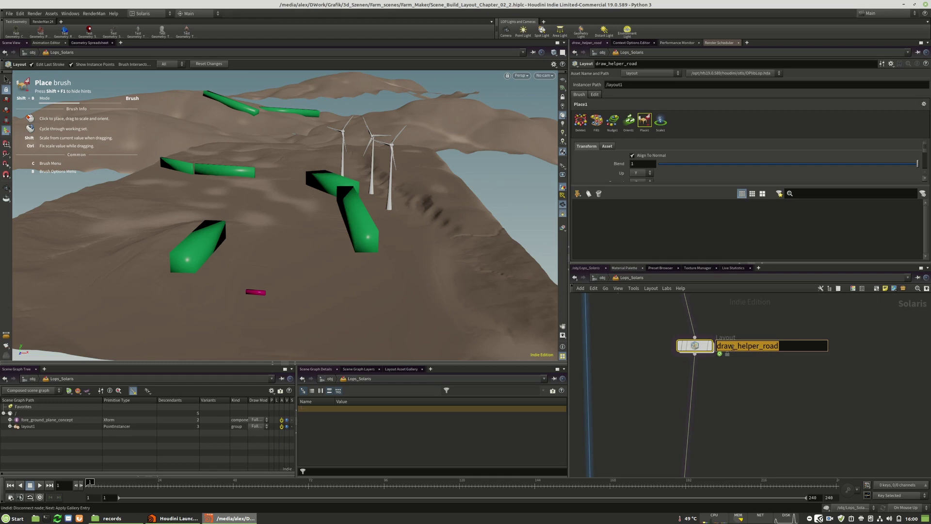
left_click(772, 468)
Step: Set the Draw Helper selection of field_road_02_control in the field_road box to /obj/Lops_Solaris/draw_helper_road
scroll(803, 468, "down", 6)
middle_click_drag(823, 413, 797, 423)
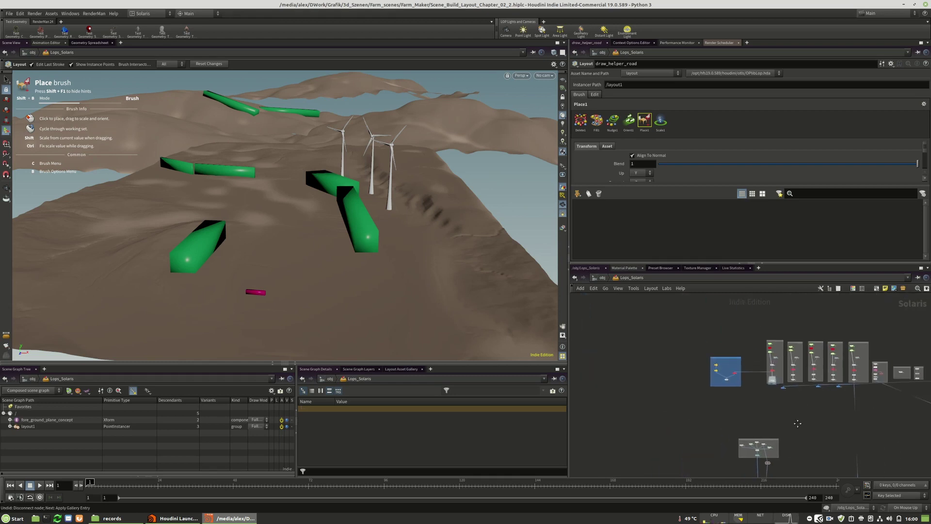
scroll(755, 351, "up", 8)
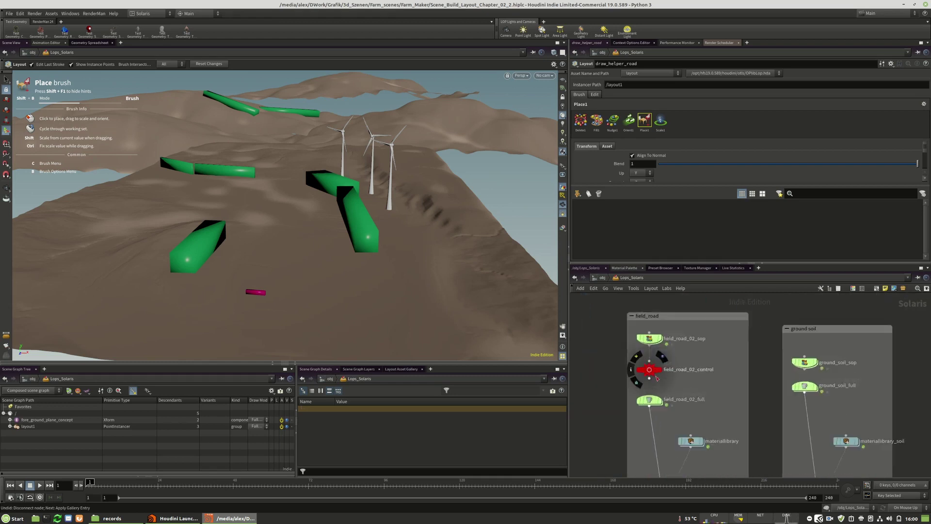
scroll(657, 378, "up", 2)
left_click(646, 367)
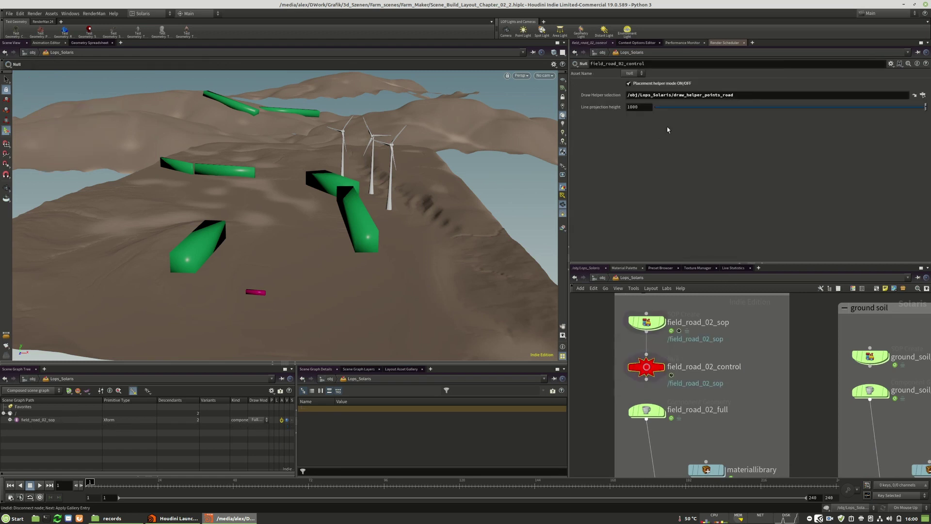
left_click_drag(752, 95, 645, 95)
left_click(825, 95)
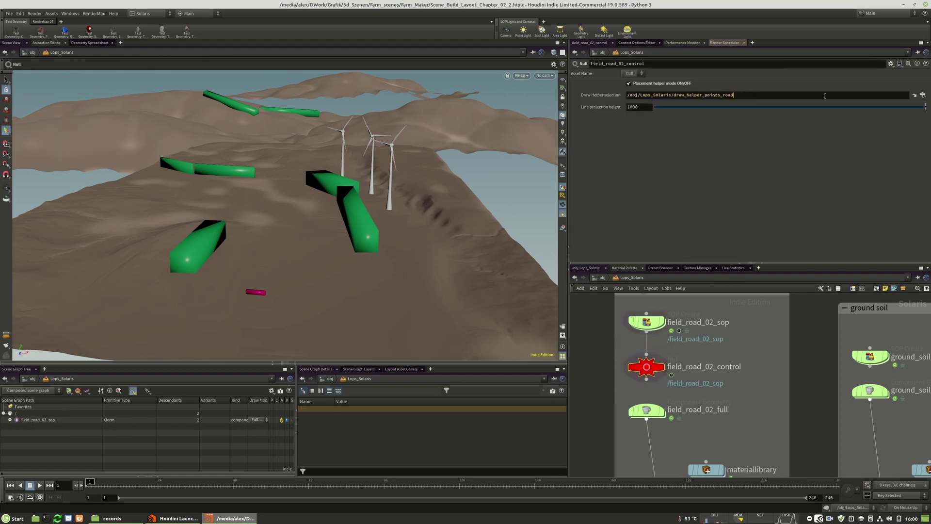
left_click(923, 95)
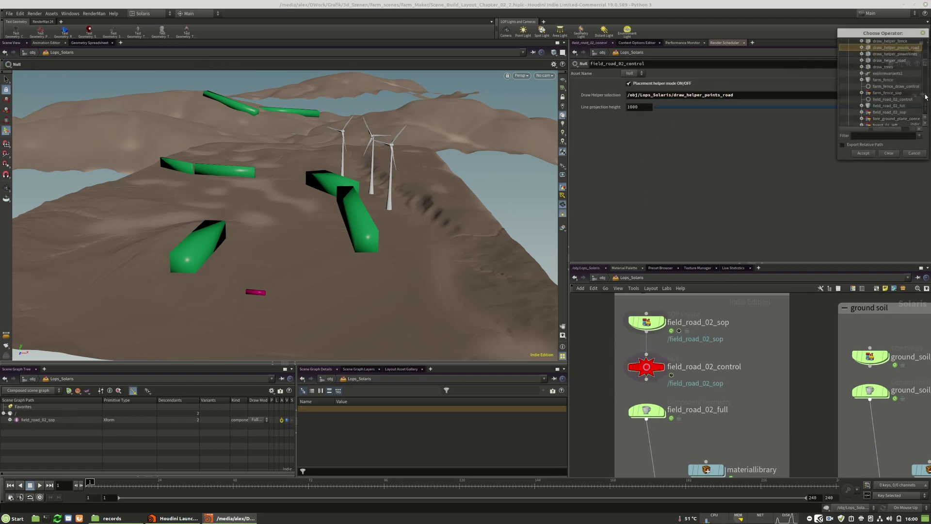
left_click(880, 60)
left_click(841, 145)
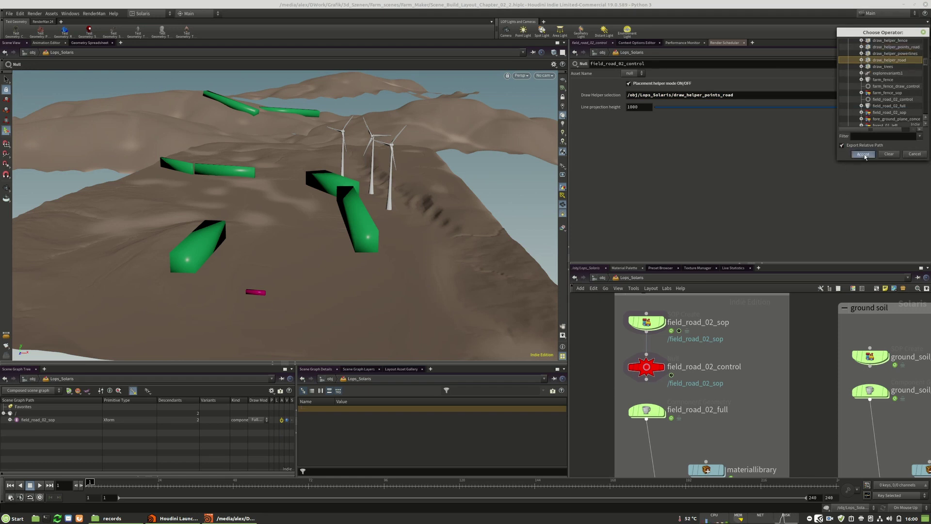
left_click(863, 154)
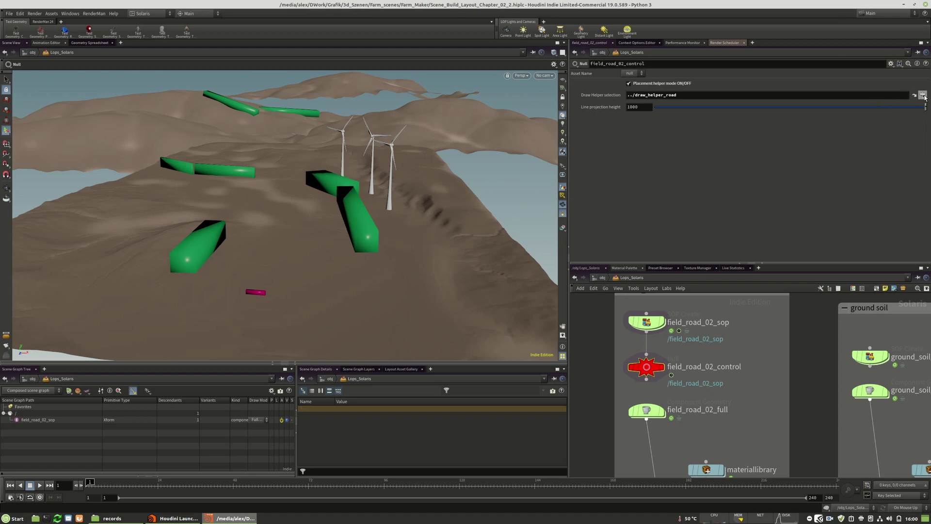
left_click(923, 95)
left_click(862, 154)
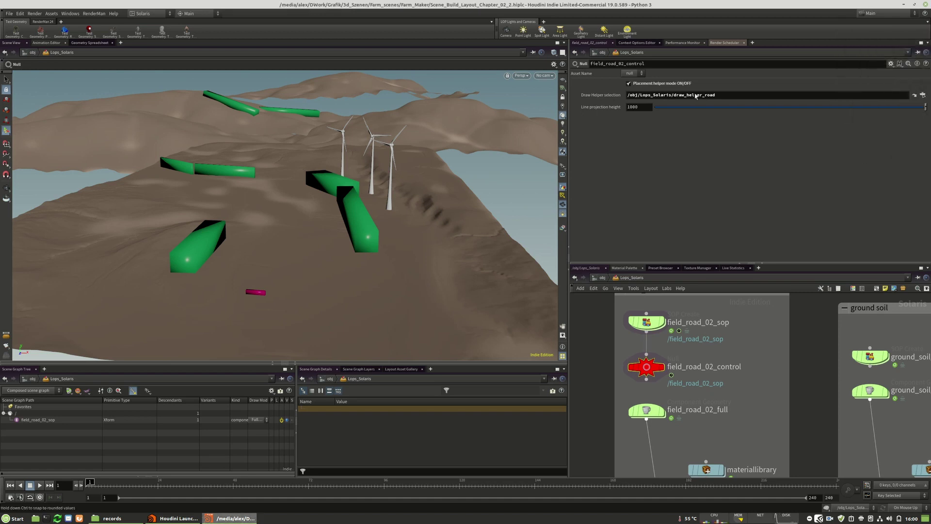
Step: Color the draw_helper_road layout node red in the network
scroll(685, 340, "down", 2)
scroll(685, 340, "down", 8)
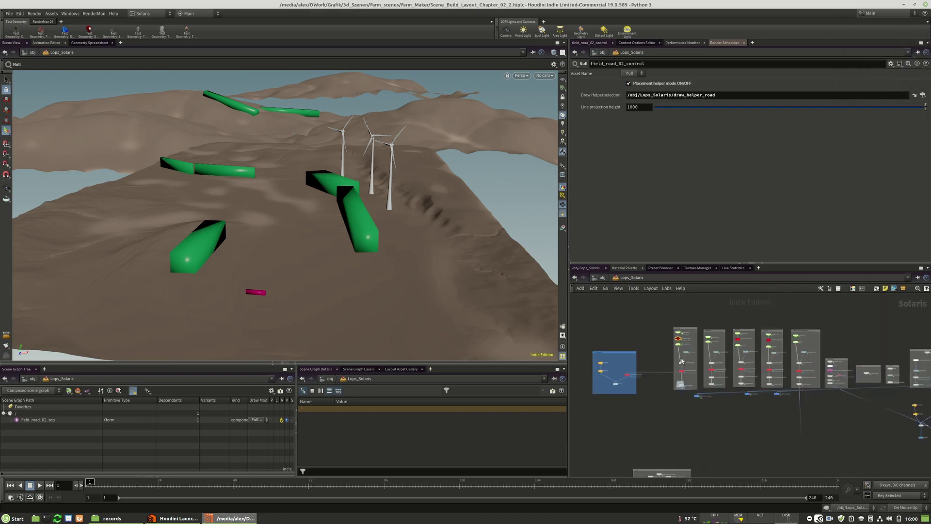
middle_click_drag(688, 462, 691, 417)
scroll(691, 421, "up", 5)
scroll(690, 431, "down", 3)
scroll(688, 345, "up", 10)
left_click_drag(785, 315, 653, 356)
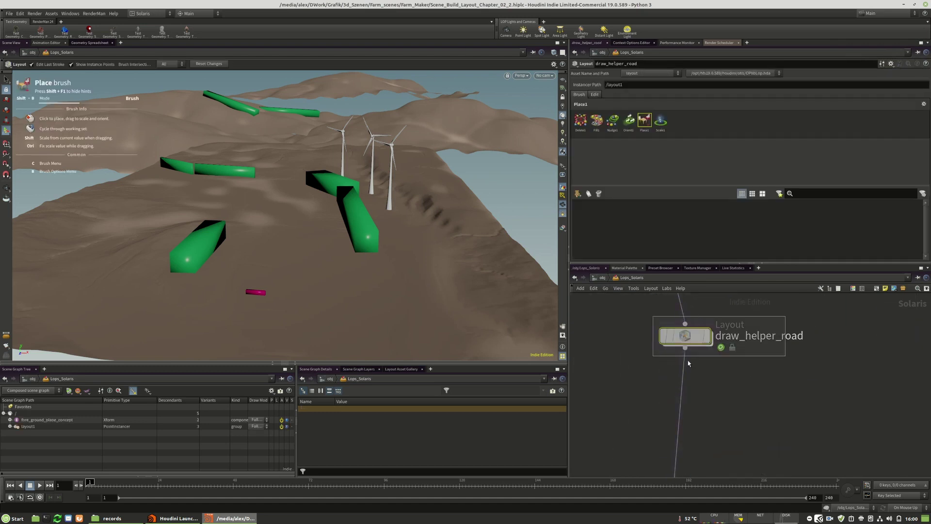
key("c")
left_click(890, 428)
scroll(741, 395, "down", 5)
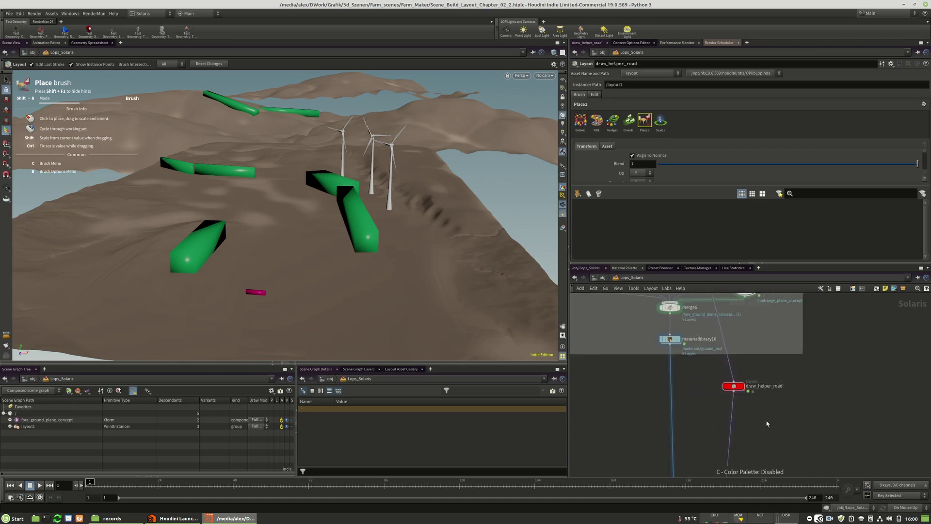
Step: Add the draw_helper sphere asset from the layout asset gallery to draw_helper_road's working set and enable it for placing
left_click_drag(740, 395, 742, 401)
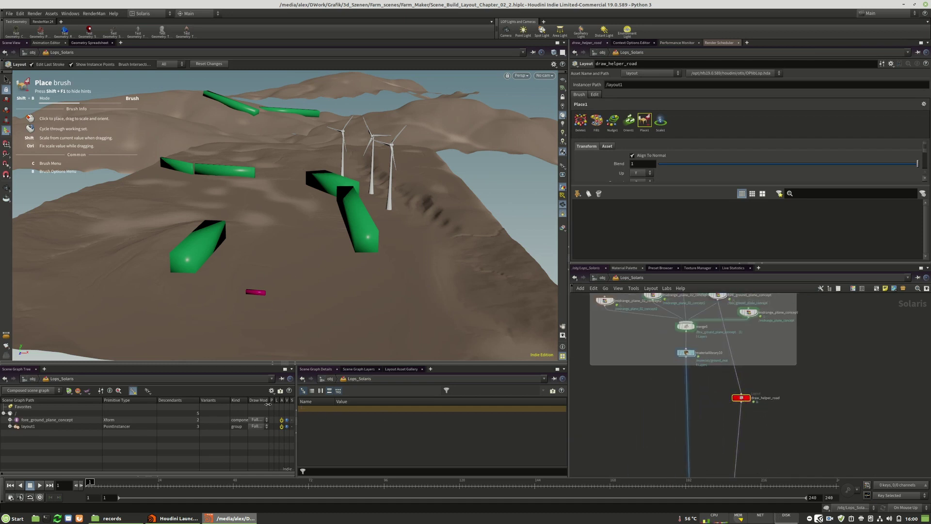
left_click(399, 369)
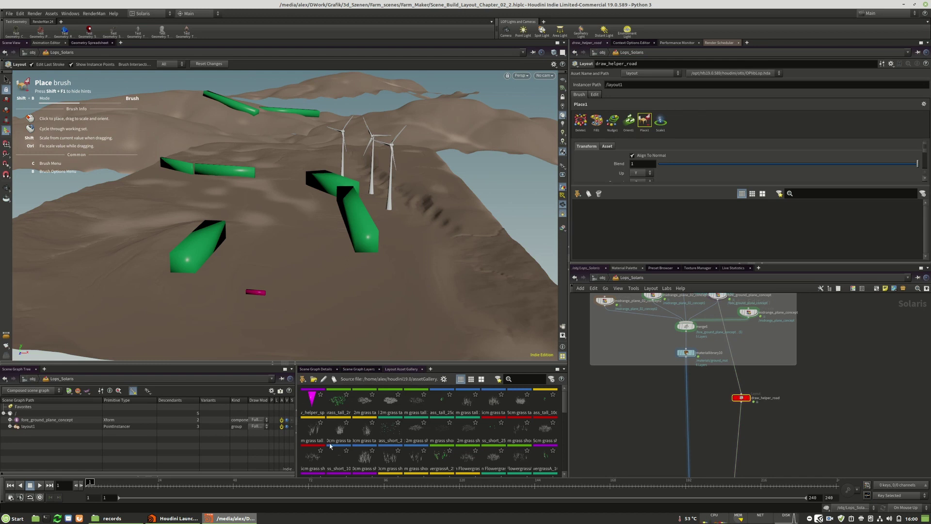
left_click(310, 406)
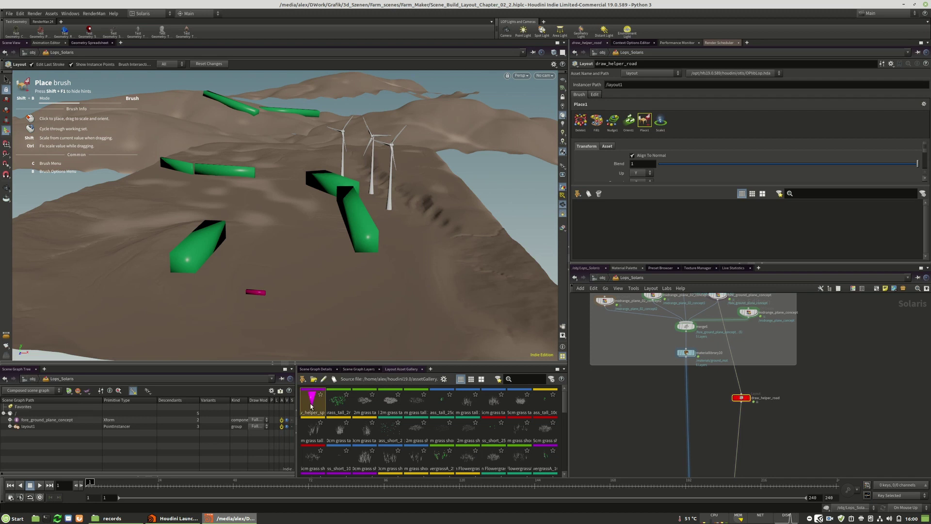
left_click_drag(606, 217, 596, 230)
left_click(578, 206)
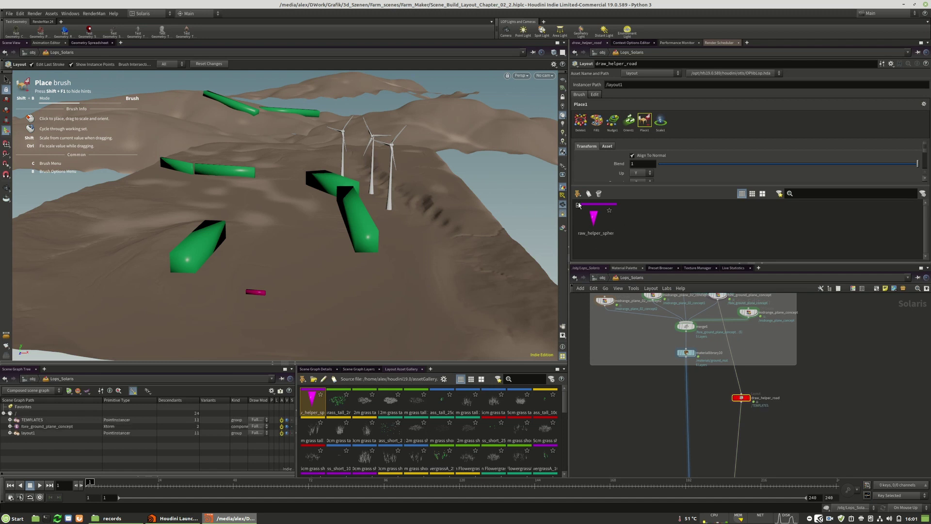
Step: Set the Place brush's uniform scale to 5.53 on draw_helper_road
right_click(313, 286)
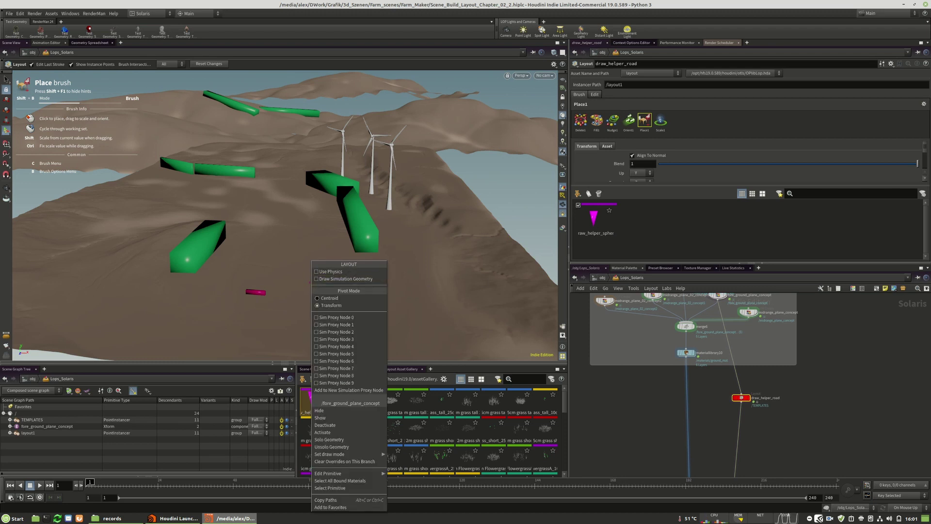
left_click(389, 282)
scroll(698, 175, "down", 3)
left_click_drag(699, 181, 801, 174)
left_click_drag(284, 298, 320, 249, "alt")
right_click_drag(272, 270, 403, 258, "alt")
mouse_move(200, 276)
left_mouse_down("alt")
mouse_move(226, 260)
mouse_move(215, 278)
left_mouse_up("alt")
Step: Insert a Merge node between camera2_layout and hdprman1 in the network
scroll(764, 333, "down", 6)
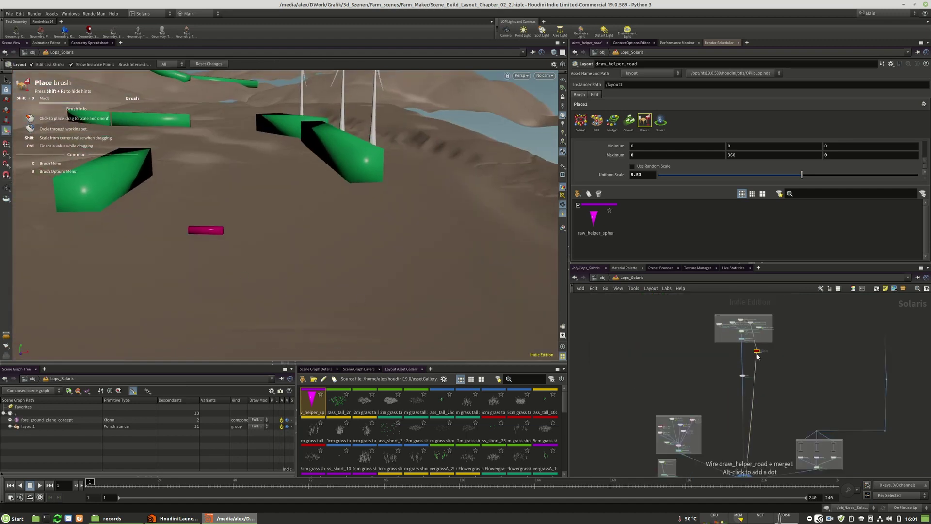
scroll(758, 355, "up", 7)
left_click(751, 336)
scroll(743, 332, "down", 8)
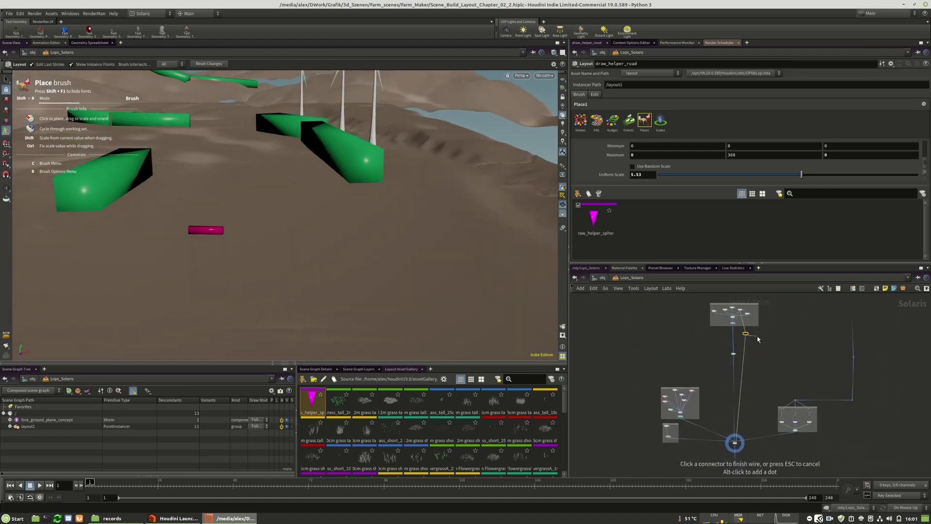
scroll(732, 329, "down", 5)
scroll(745, 391, "up", 8)
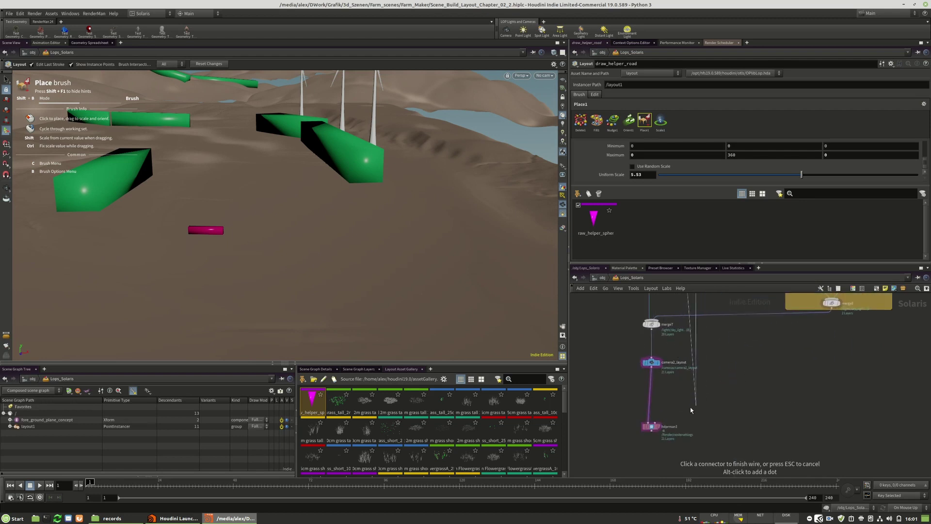
key("Tab")
type("merge")
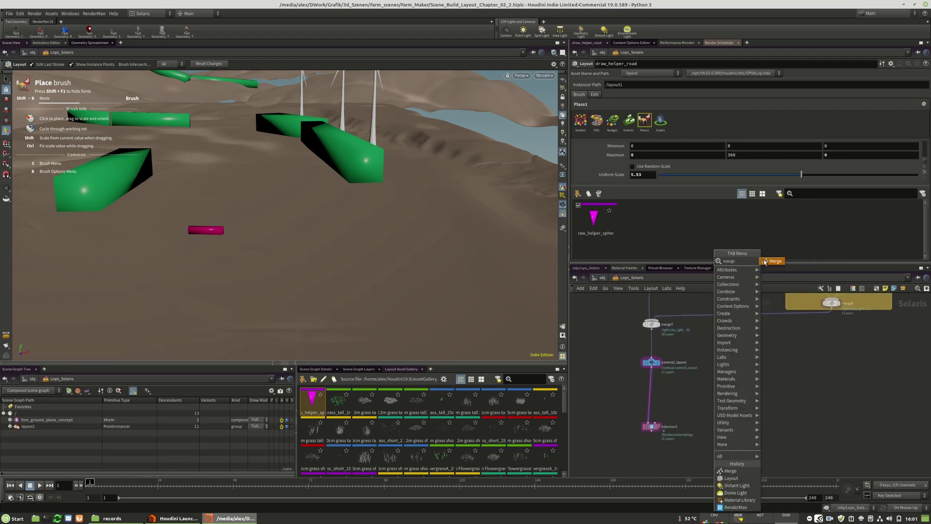
left_click(764, 262)
Step: Wire the output of draw_helper_road into the new merge node below camera2_layout and display that merge
scroll(704, 430, "down", 3)
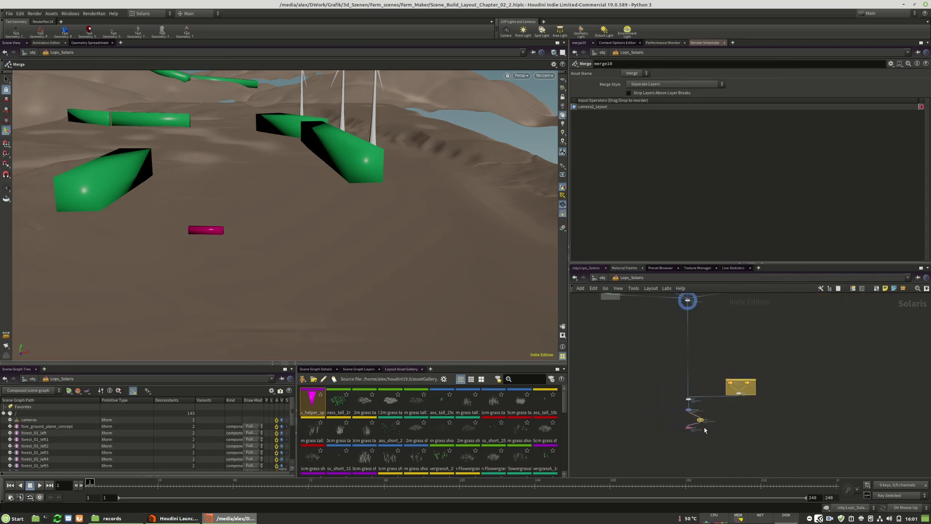
scroll(704, 430, "down", 3)
left_click(703, 331)
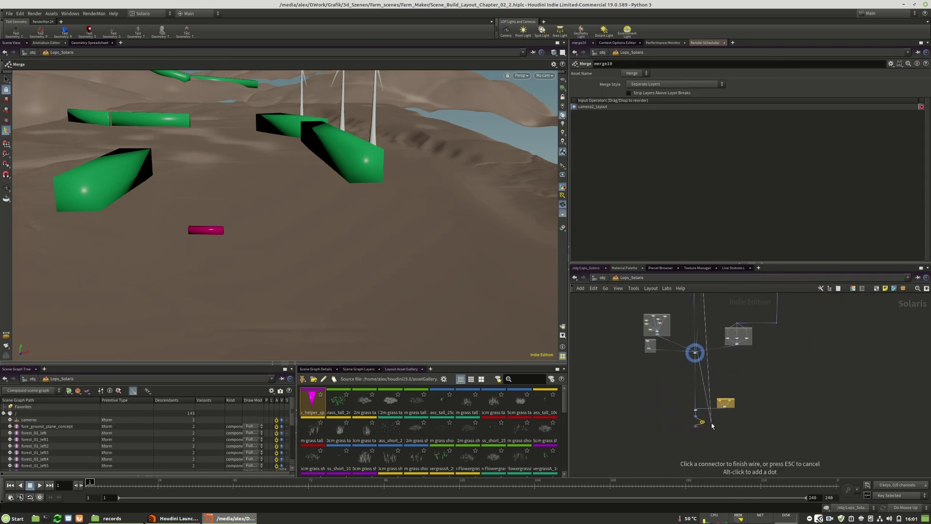
scroll(706, 420, "up", 7)
left_click(686, 433)
middle_click_drag(721, 436, 735, 353)
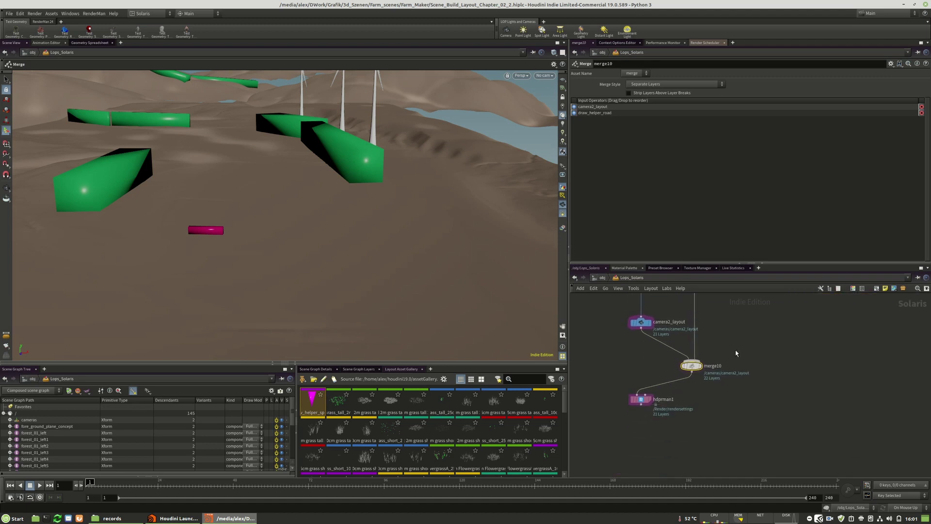
left_click(698, 366)
Step: Set the viewport guide geometry scale of camera2_layout to 10
key("Escape")
left_click_drag(249, 265, 209, 318)
key("Return")
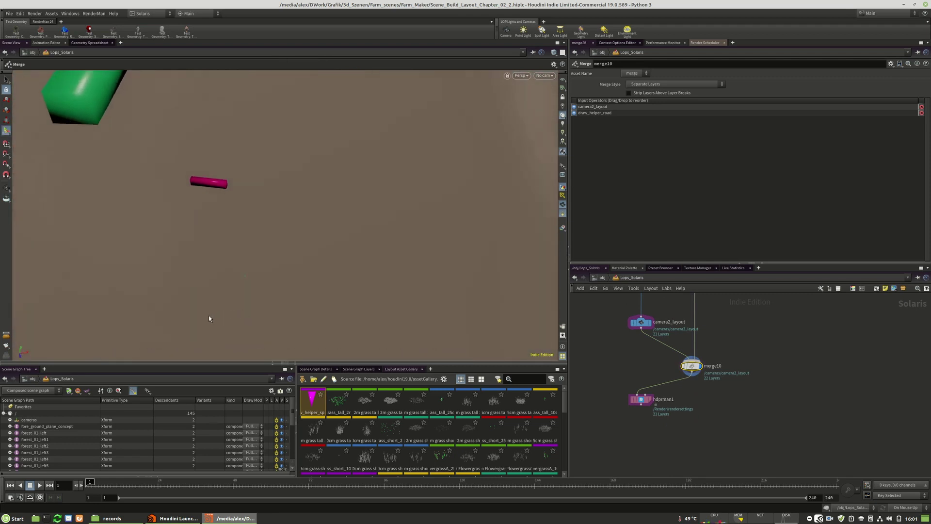
middle_click_drag(314, 291, 361, 307, "alt")
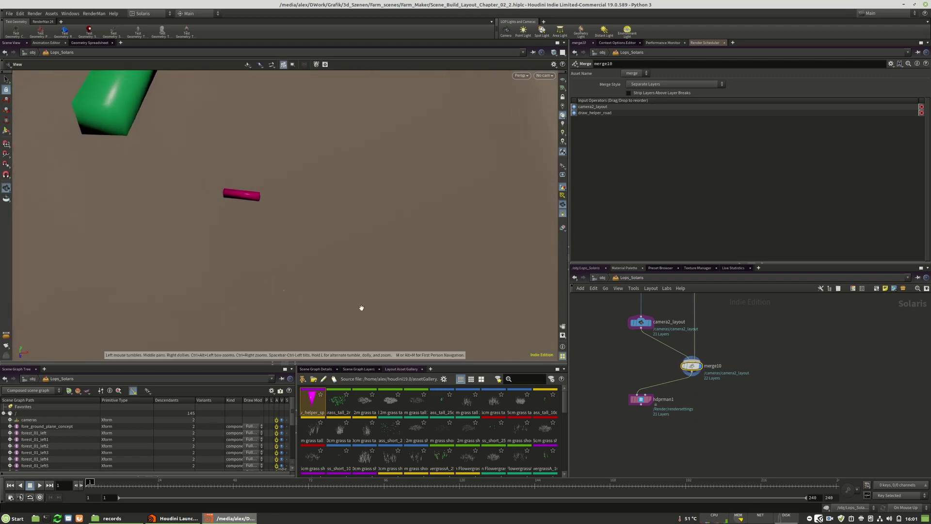
left_click(639, 324)
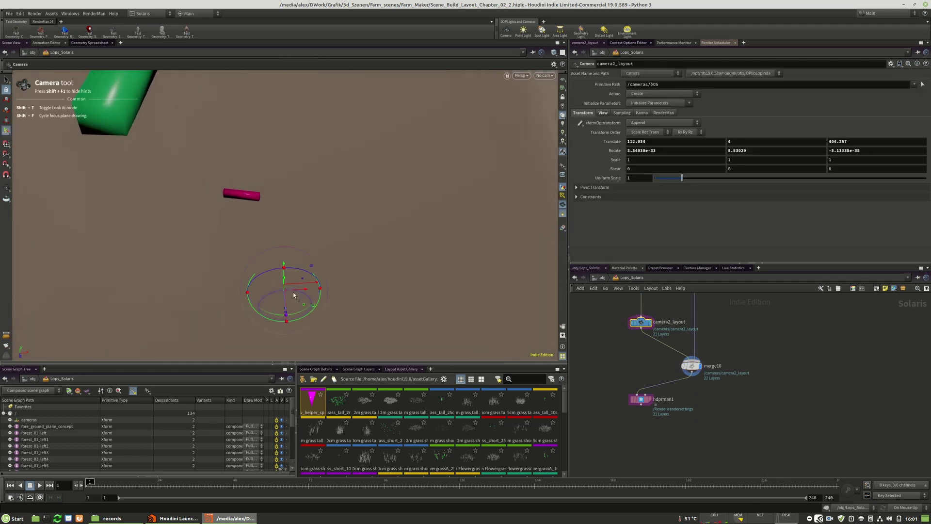
left_click(642, 112)
left_click(653, 114)
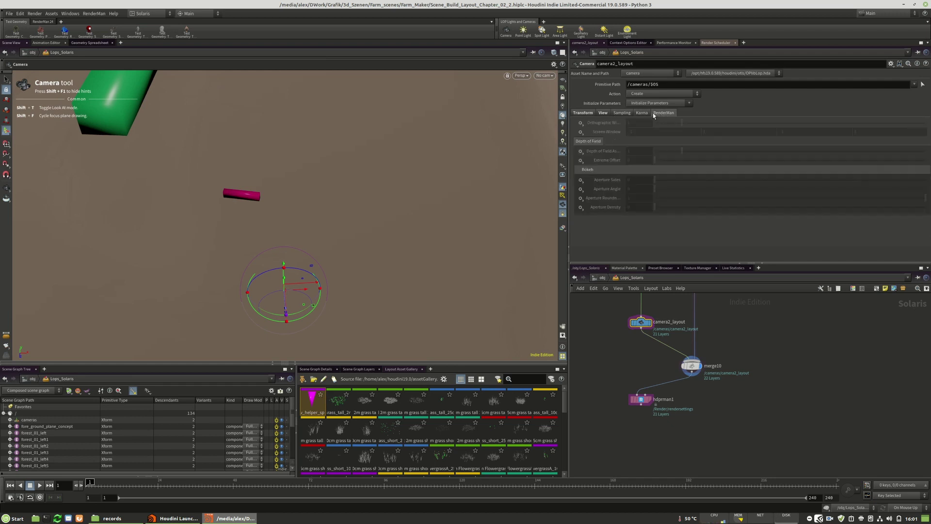
left_click(602, 113)
right_click(603, 213)
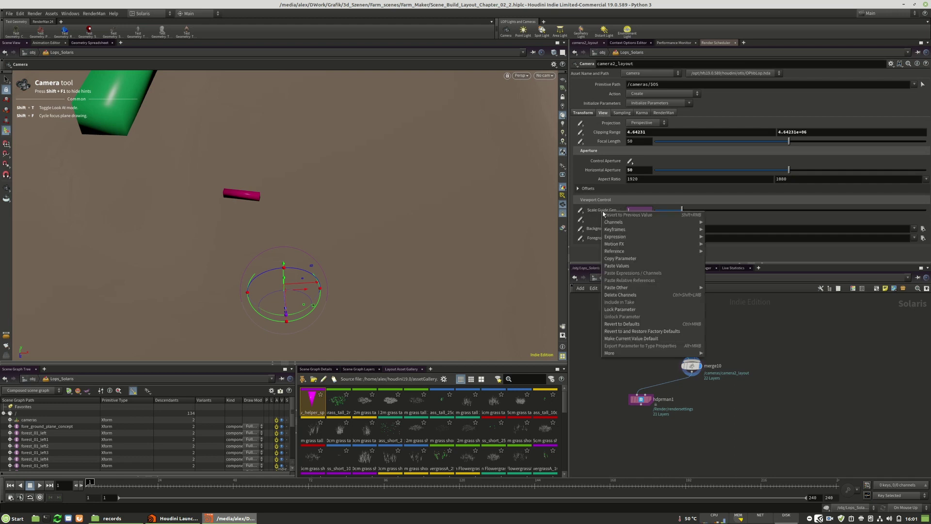
left_click(637, 296)
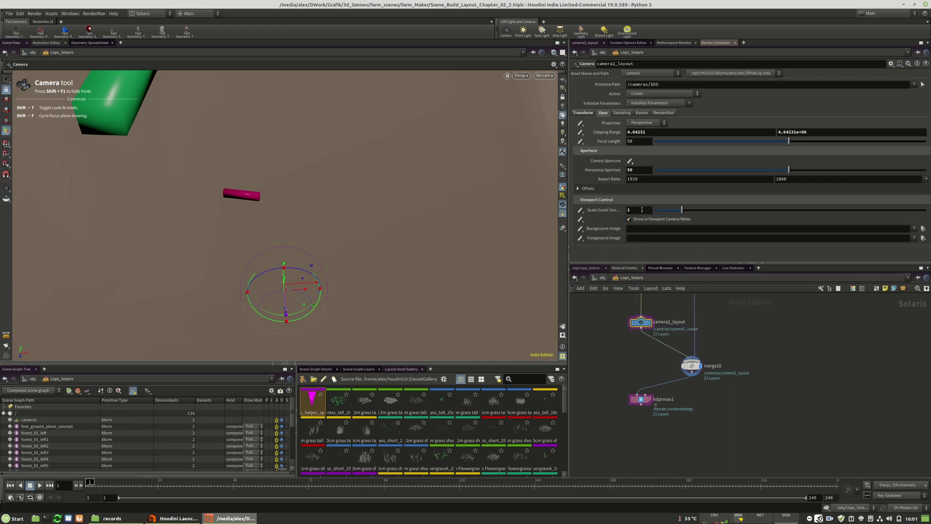
type("0")
key("Return")
left_click_drag(320, 248, 317, 221, "alt")
Step: Set the Place brush's uniform scale to 10 on the draw_helper_road layout node
scroll(696, 438, "down", 10)
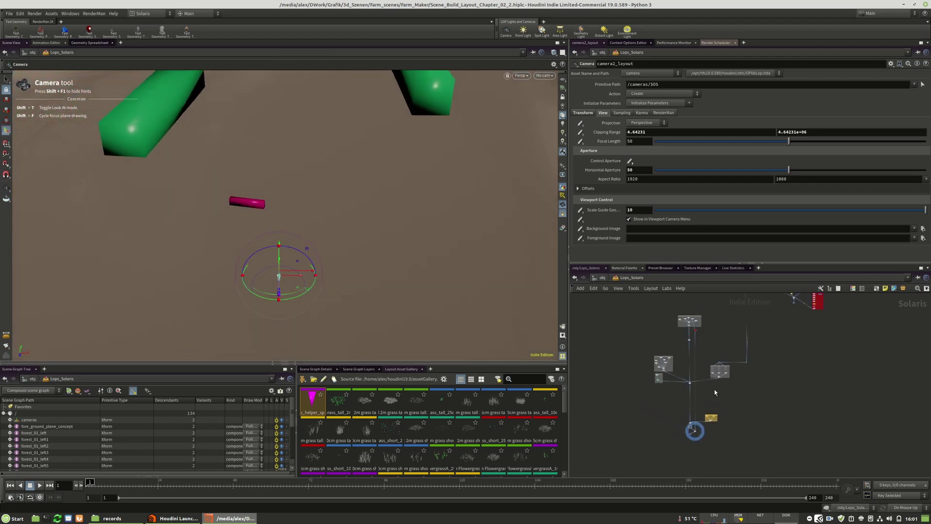
scroll(686, 334, "up", 10)
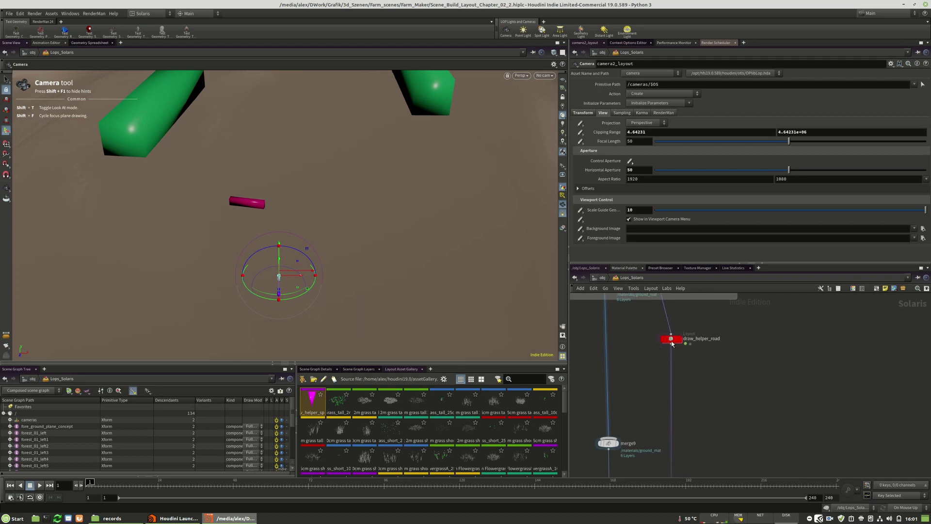
left_click(671, 341)
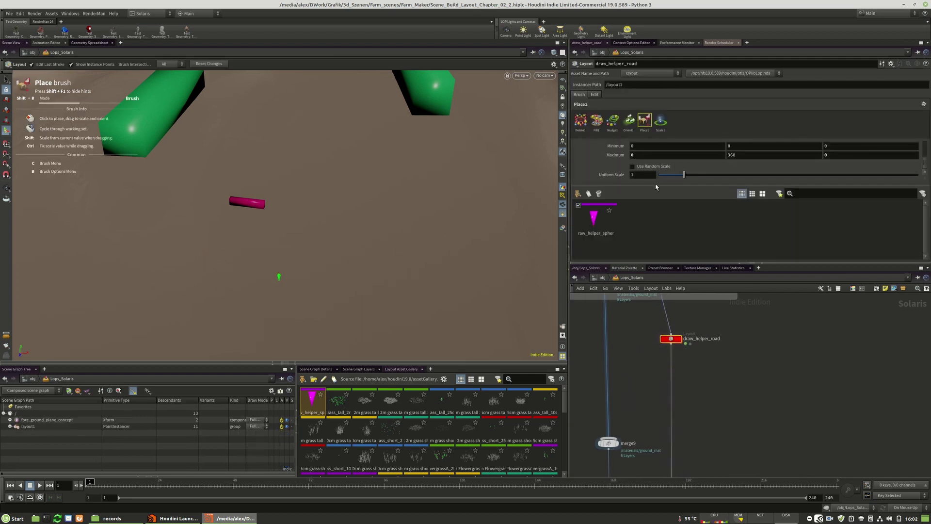
type("0")
key("Return")
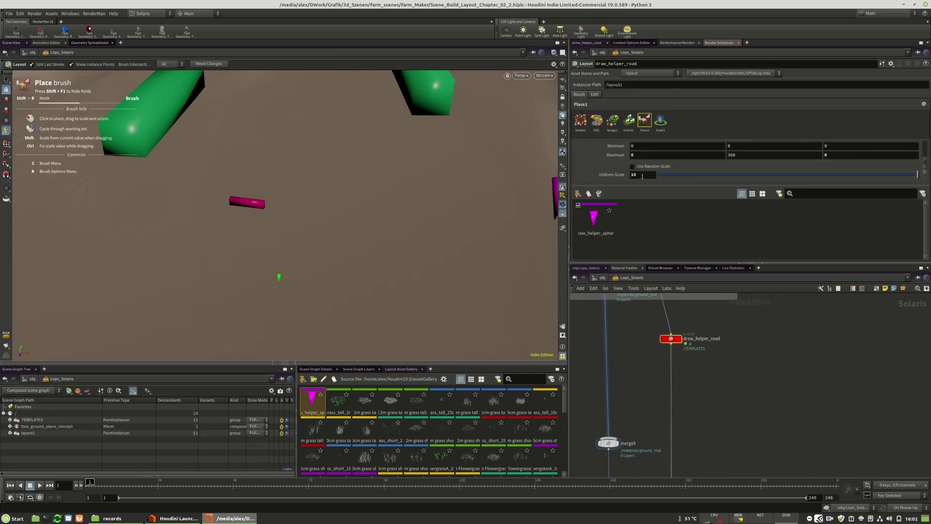
Step: Place the first helper points in a row on the foreground ground, starting near its front edge and running past the camera
left_click_drag(279, 276, 293, 231)
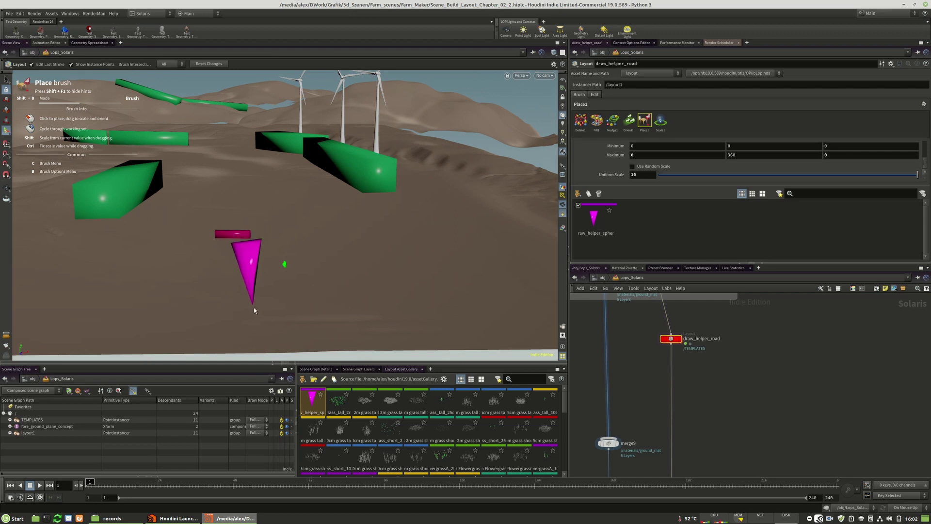
left_click(258, 309)
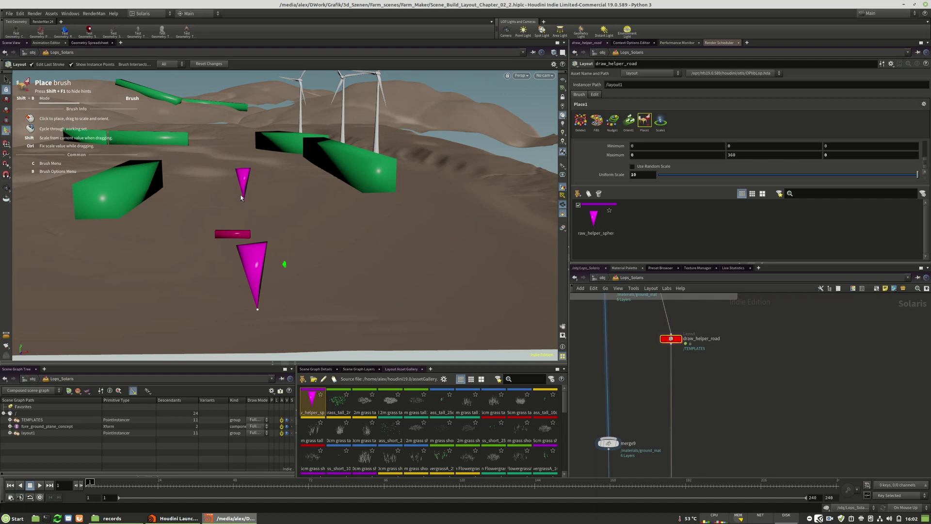
left_click_drag(277, 223, 208, 262, "alt")
middle_click_drag(208, 262, 254, 214, "alt")
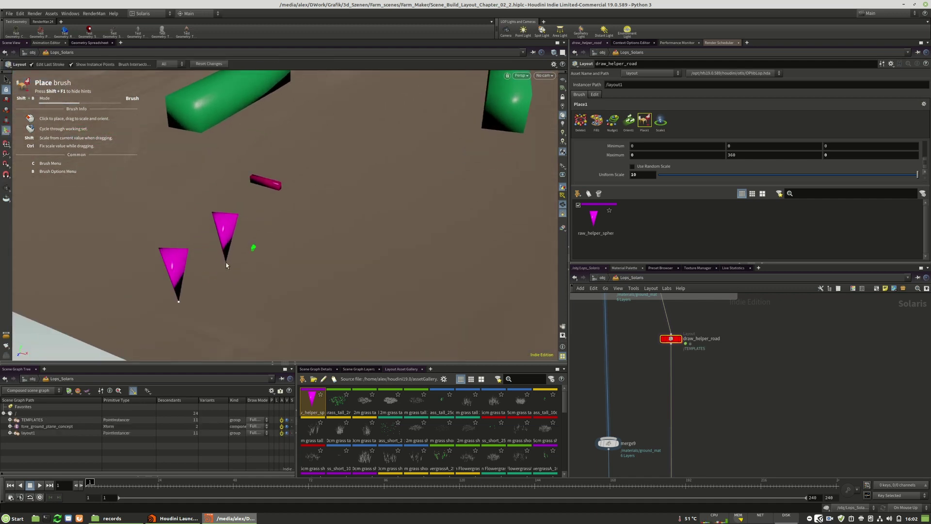
left_click(225, 258)
left_click(272, 223)
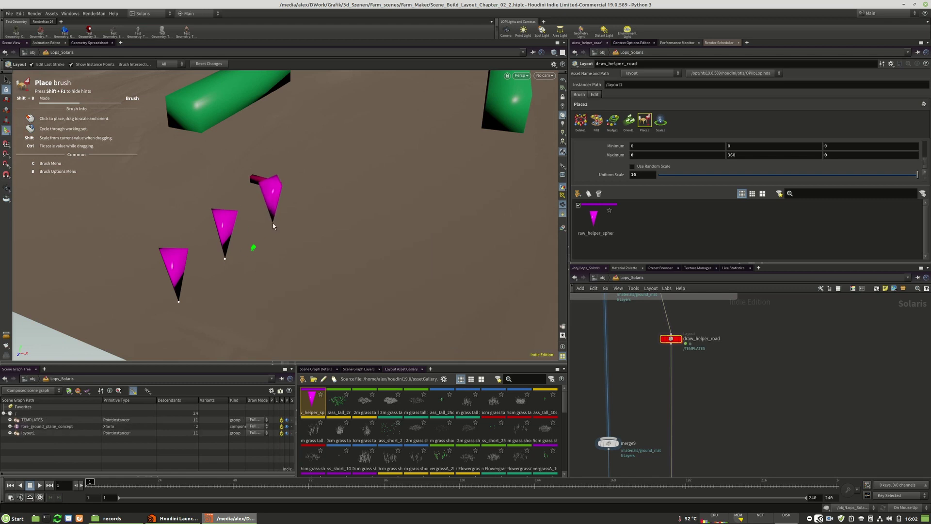
left_click(331, 153)
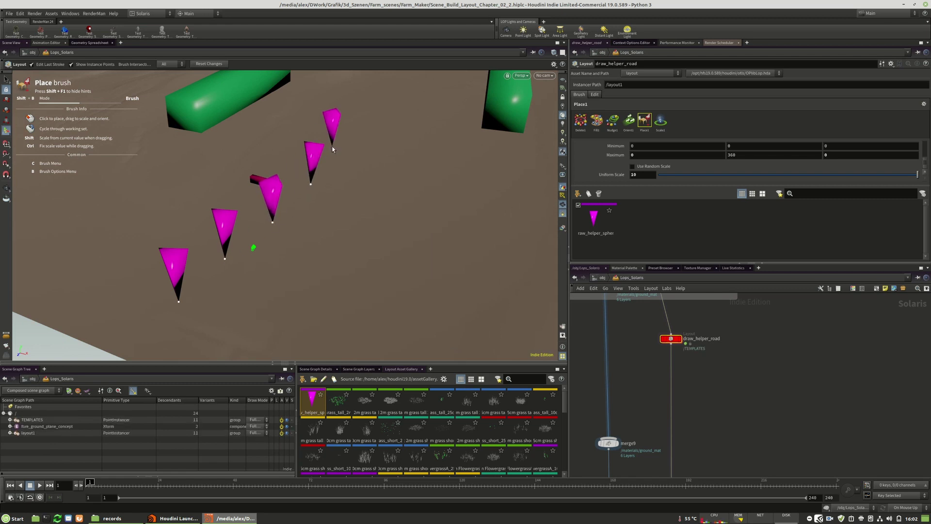
Step: Continue the row of helper points up the slope through the gap between the two nearest green forest blocks
mouse_move(330, 187)
left_mouse_down("alt")
mouse_move(362, 150)
mouse_move(370, 222)
mouse_move(343, 254)
left_mouse_up("alt")
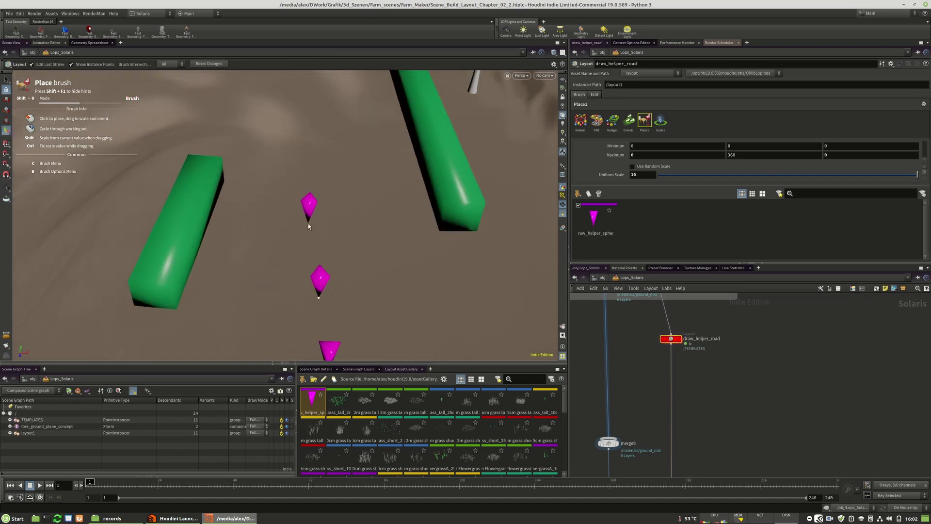
left_click(326, 176)
key("space")
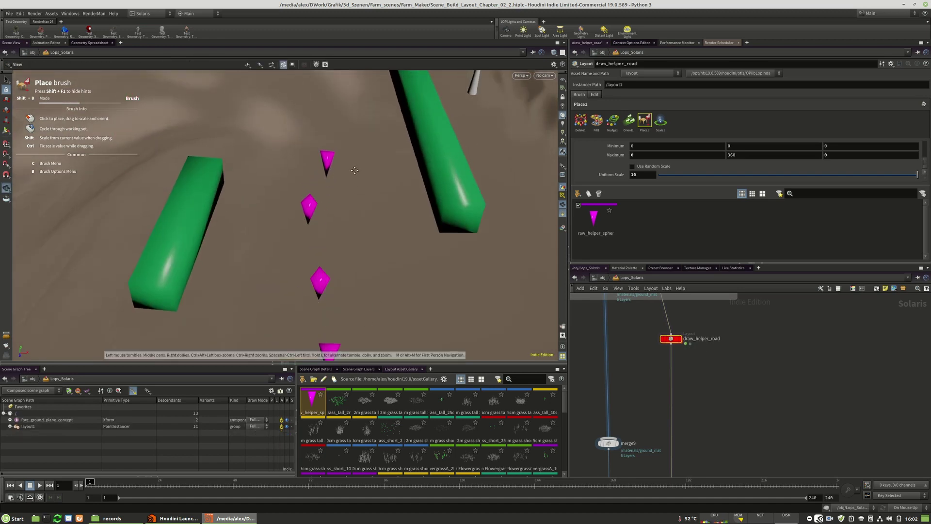
middle_click_drag(355, 171, 353, 287, "alt")
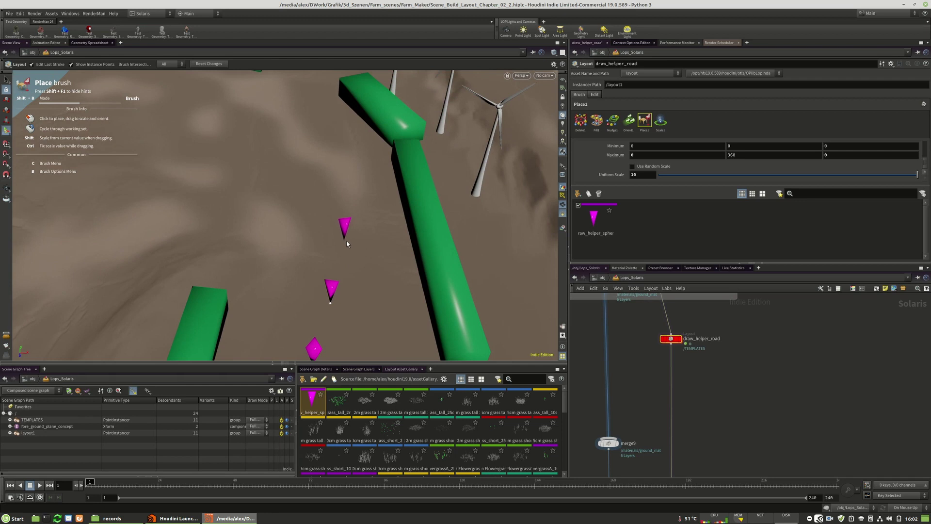
mouse_move(346, 246)
left_mouse_down("alt")
mouse_move(353, 206)
mouse_move(336, 214)
mouse_move(353, 244)
left_mouse_up("alt")
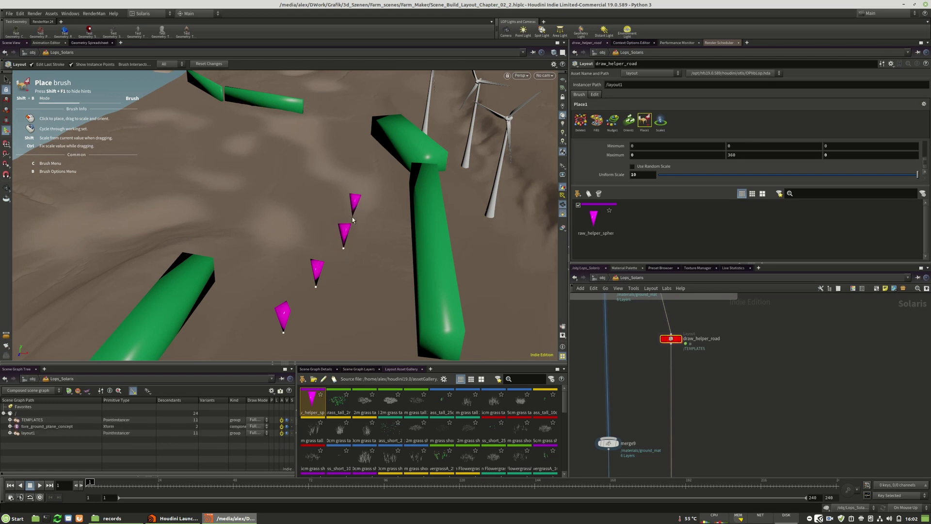
left_click(345, 192)
key("space")
Step: Extend the helper points around the bend and behind the distant thin green blocks toward the ground's side edge
left_click_drag(354, 158, 413, 177)
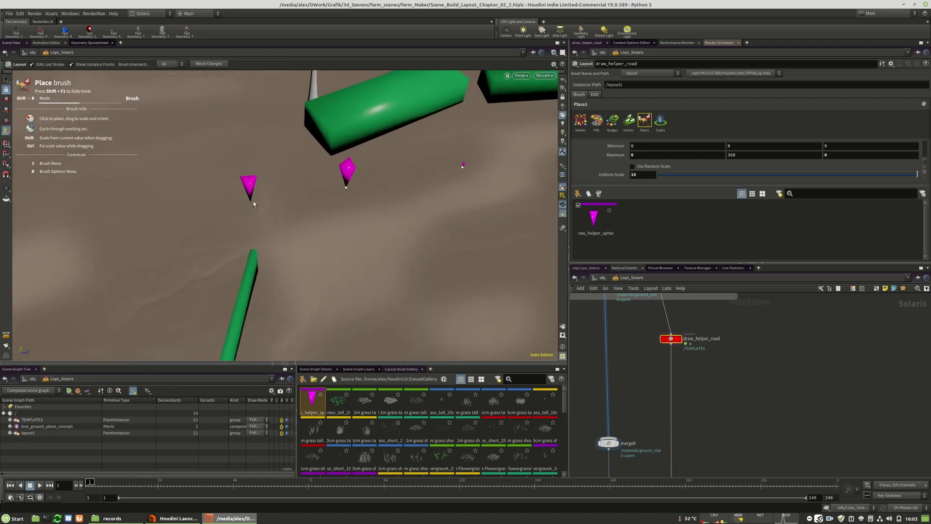
left_click(212, 217)
left_click_drag(175, 266, 152, 327)
left_click(159, 328)
middle_click_drag(159, 328, 286, 187)
right_click_drag(286, 187, 184, 200)
left_click(323, 210)
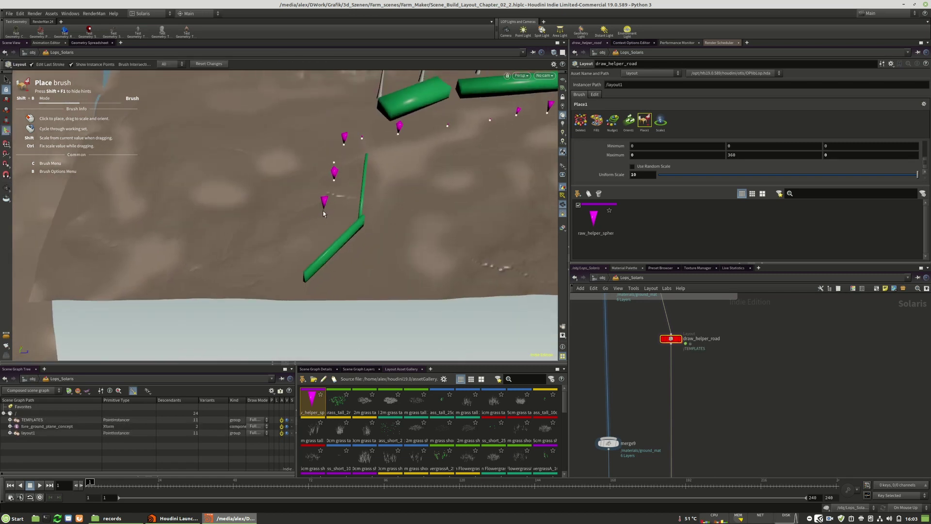
left_click(308, 238)
left_click(289, 266)
left_click_drag(413, 205, 285, 257)
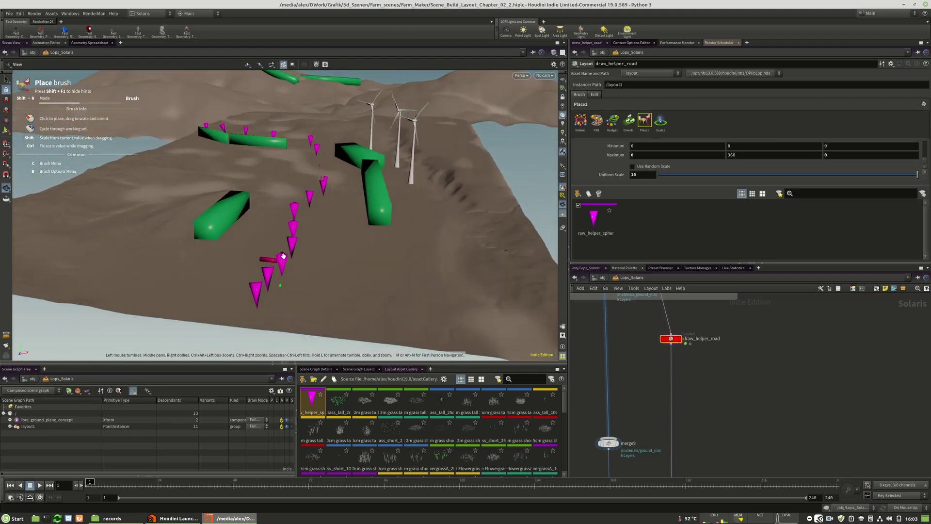
right_click_drag(285, 257, 376, 247)
left_click_drag(297, 259, 294, 236)
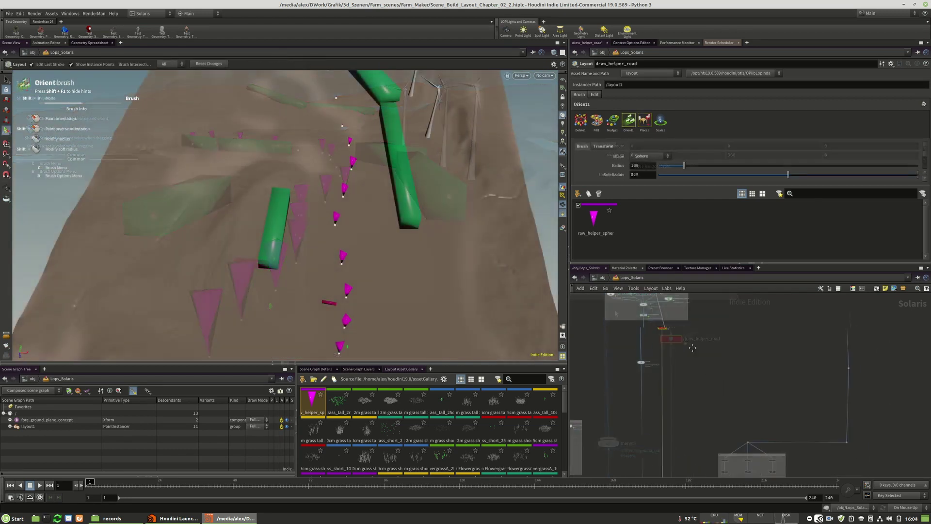
Step: Erase all placed helper points from the ground with the Delete brush of draw_helper_road
scroll(674, 327, "down", 2)
middle_click_drag(676, 432, 659, 387)
scroll(651, 405, "up", 5)
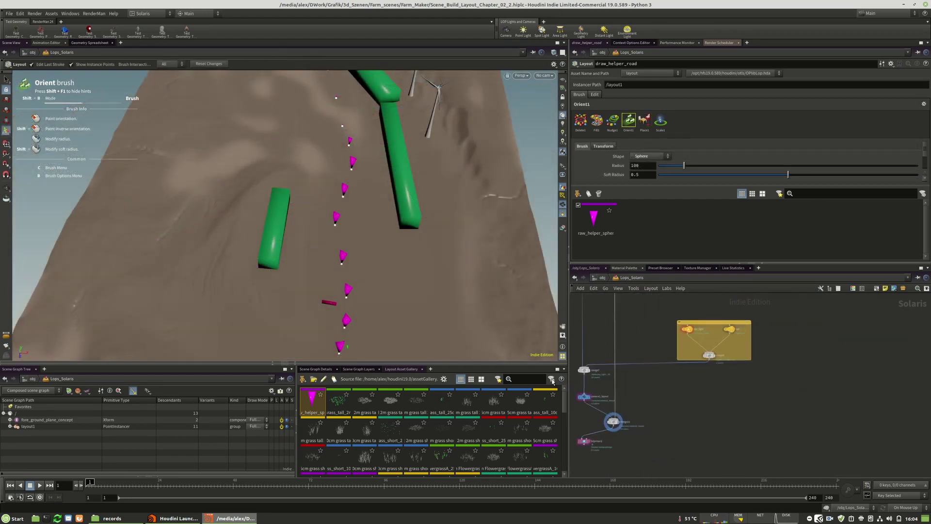
right_click_drag(415, 230, 355, 225)
middle_click_drag(355, 225, 312, 246)
mouse_move(312, 246)
left_mouse_down()
mouse_move(317, 281)
mouse_move(321, 242)
mouse_move(296, 285)
left_mouse_up()
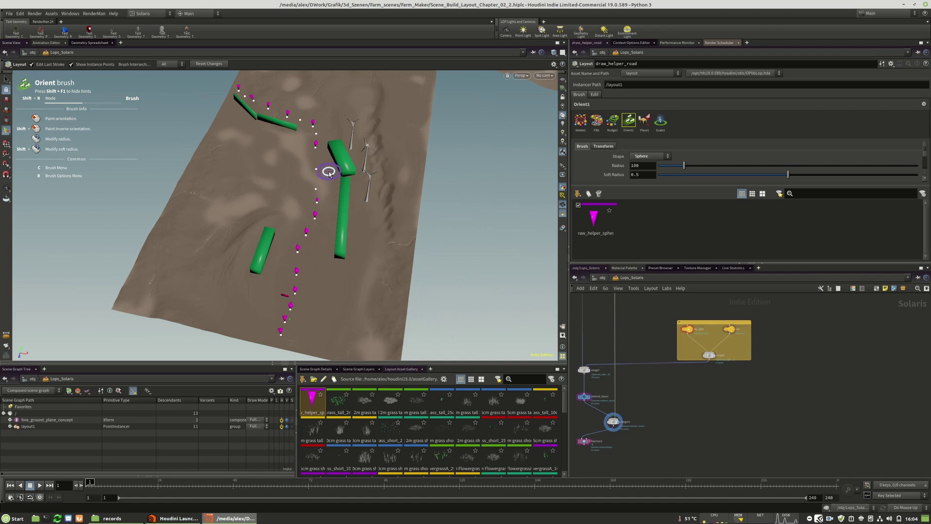
middle_click_drag(675, 394, 679, 457)
scroll(679, 458, "down", 4)
middle_click_drag(673, 320, 675, 417)
scroll(661, 377, "up", 5)
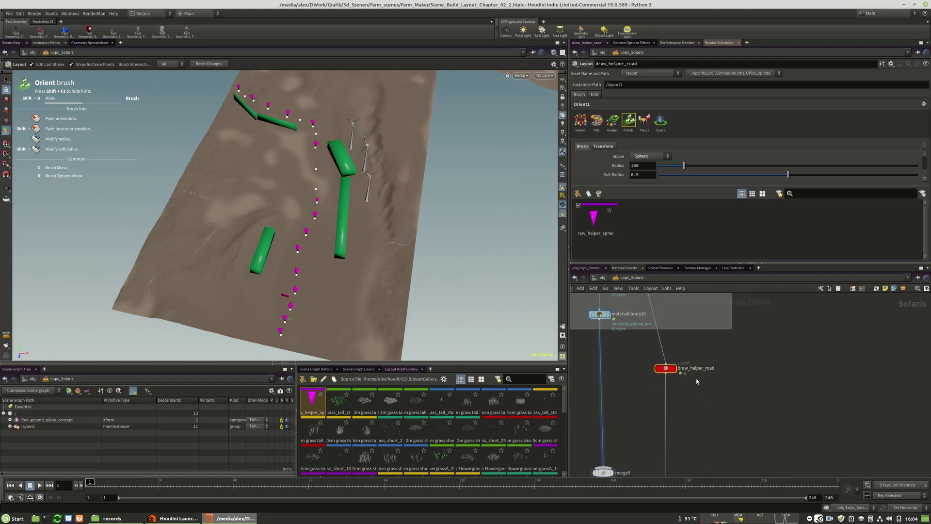
left_click(579, 122)
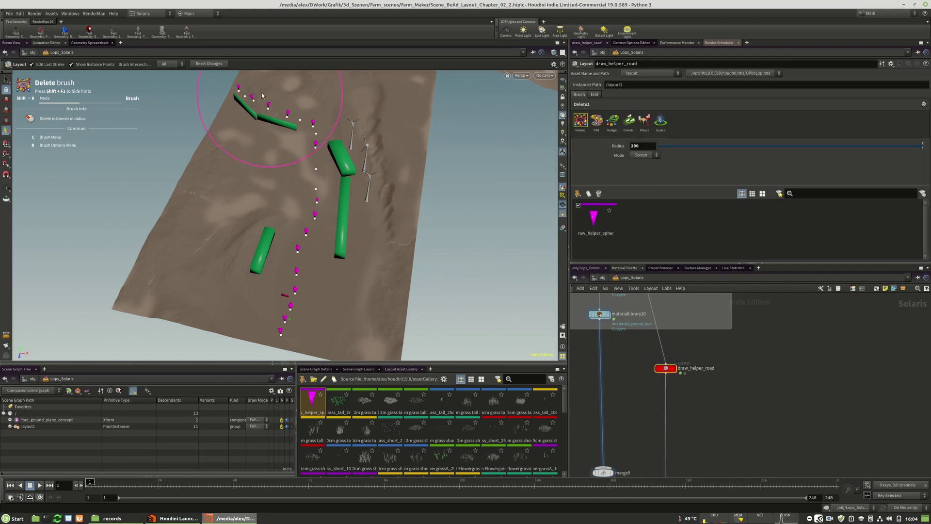
left_click_drag(319, 172, 301, 254)
Step: Place new helper points with the Place brush from the ground's front edge past the pink block toward the green forest blocks
left_click(644, 121)
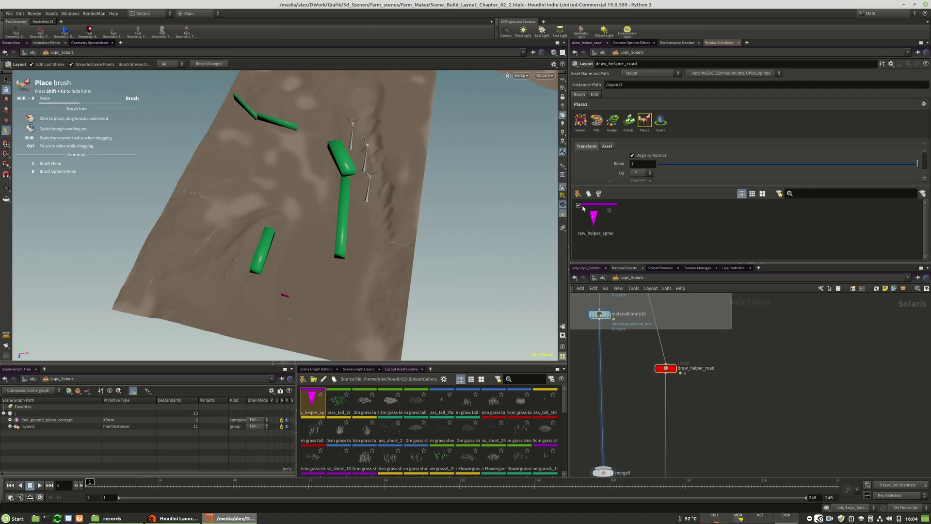
middle_click_drag(298, 322, 300, 279, "alt")
right_click_drag(284, 299, 449, 271, "alt")
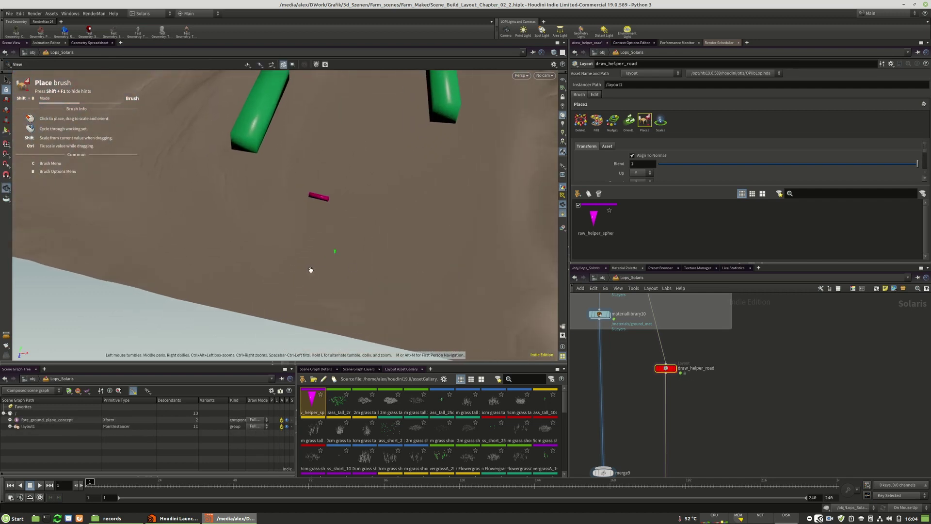
left_click(322, 249)
left_click(347, 211)
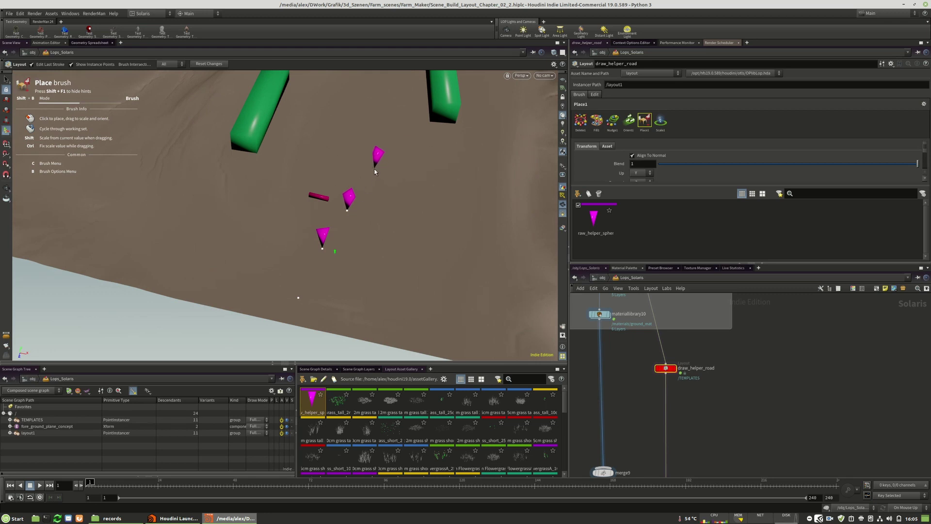
left_click(376, 136)
left_click_drag(377, 135, 360, 163, "alt")
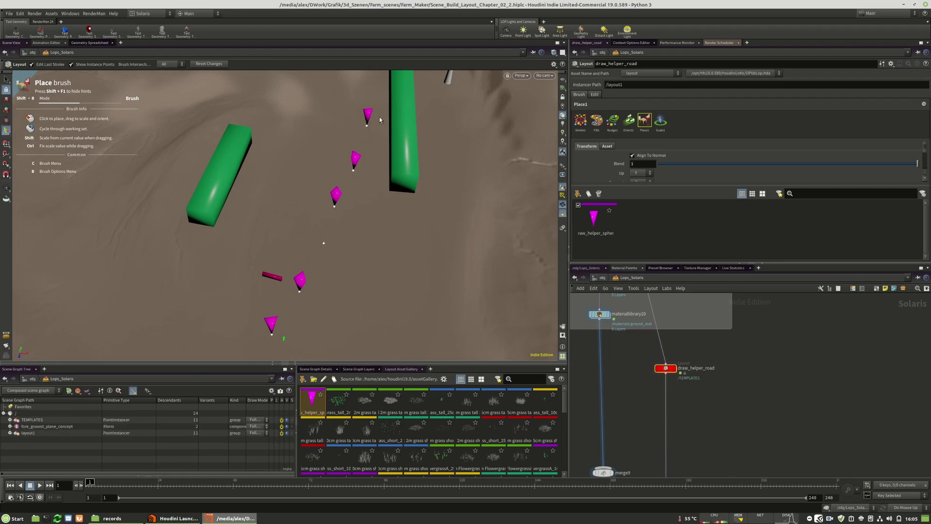
Step: Continue the helper points through the gap between the green blocks and behind the distant thin blocks to the ground's side edge
left_click_drag(380, 120, 355, 221, "alt")
left_click(357, 182)
left_click_drag(329, 115, 320, 238, "alt")
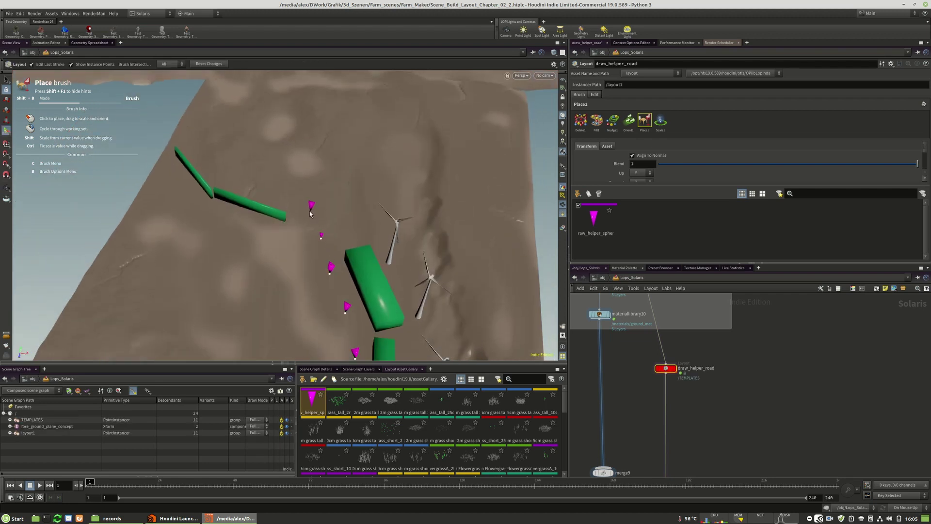
left_click(246, 191)
left_click(223, 181)
left_click(199, 161)
left_click(195, 148)
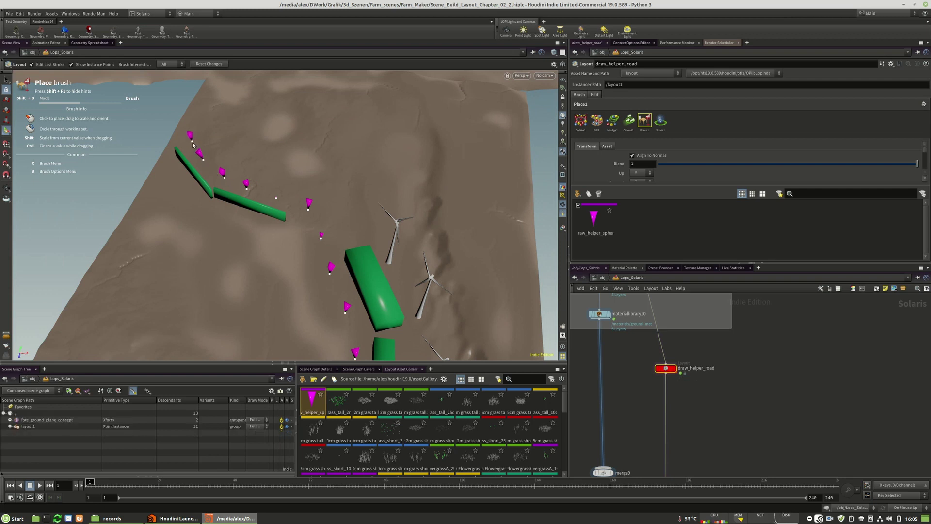
Step: Lower the view over the helper point row and switch the viewport to look through camera2_layout
middle_click_drag(408, 270, 404, 155, "alt")
middle_click_drag(327, 291, 330, 168, "alt")
left_click_drag(328, 278, 324, 180, "alt")
left_click(541, 77)
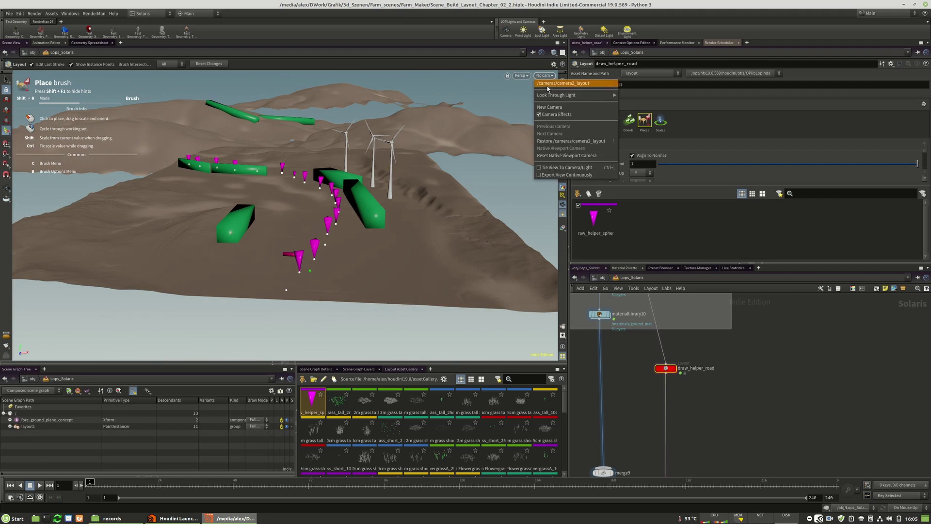
left_click(547, 87)
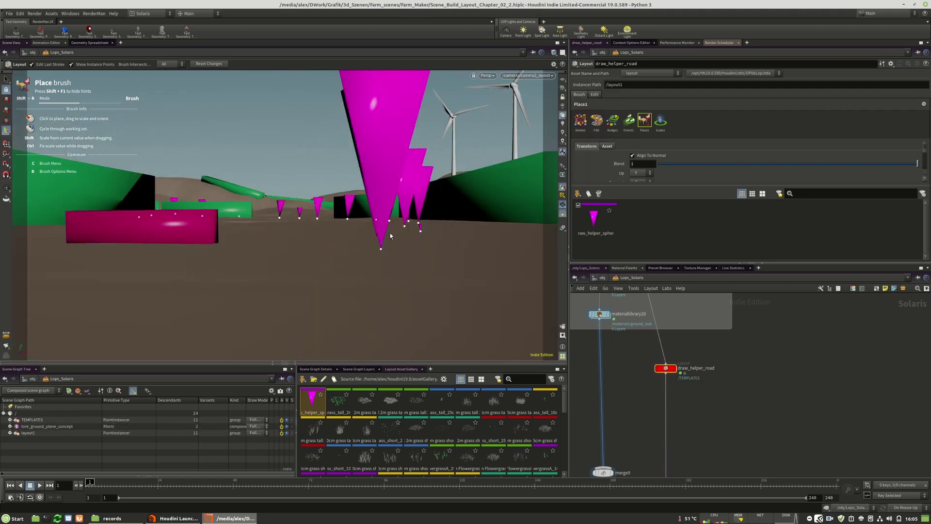
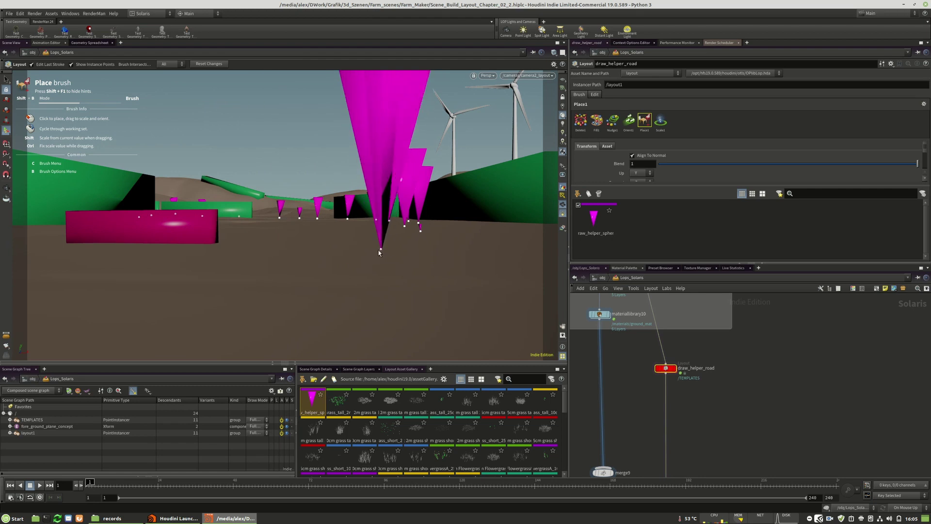
Step: Select the camera2_layout node and adjust its framing in the viewport
scroll(678, 340, "down", 3)
scroll(672, 349, "down", 3)
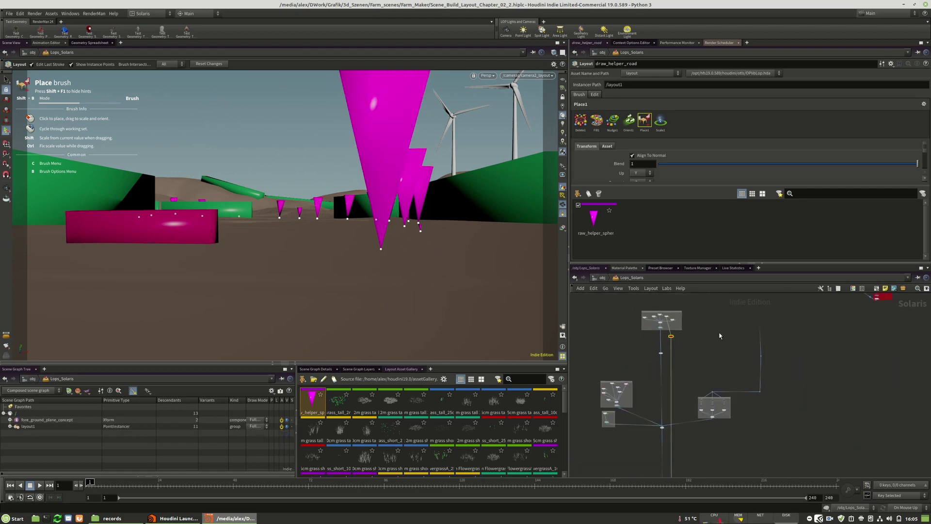
scroll(671, 372, "up", 5)
left_click_drag(622, 430, 638, 445)
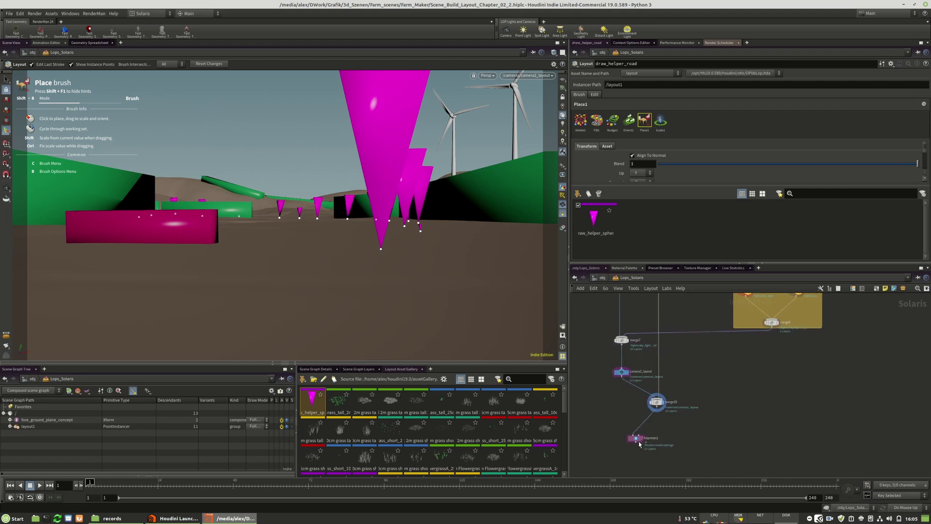
left_click(621, 372)
left_click(563, 98)
left_click_drag(324, 222, 561, 329)
Step: Set the scene's update mode to Auto Update and nudge the camera2_layout position slightly
left_click(913, 509)
left_click(906, 499)
mouse_move(285, 203)
left_mouse_down()
mouse_move(290, 118)
mouse_move(286, 195)
left_mouse_up()
Step: Cut the wire connecting draw_helper_road to the final merge node
scroll(710, 408, "down", 5)
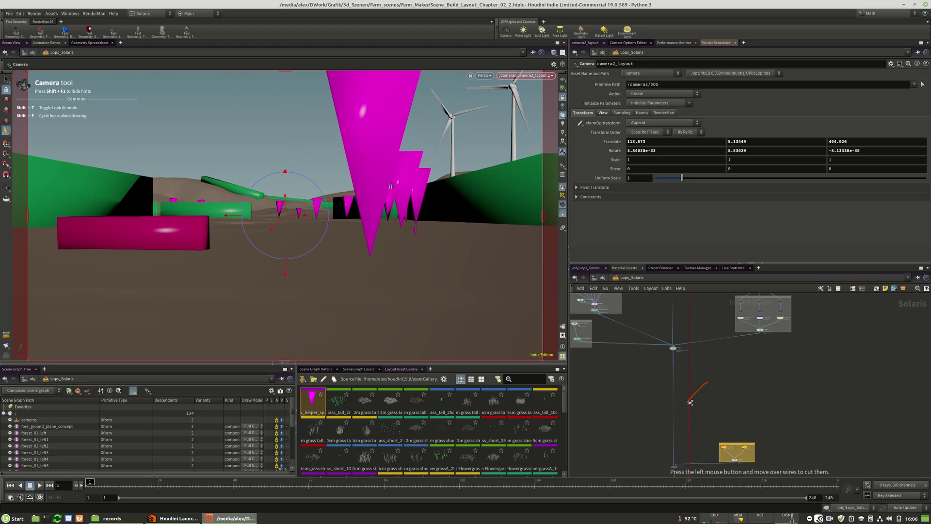
scroll(706, 393, "down", 4)
scroll(698, 395, "up", 6)
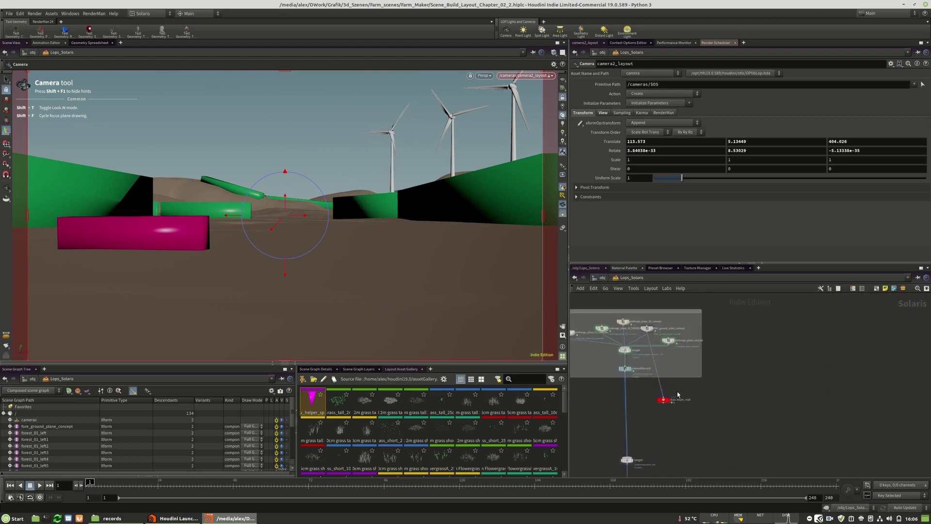
scroll(647, 404, "down", 4)
mouse_move(660, 402)
left_mouse_down()
mouse_move(662, 371)
mouse_move(650, 410)
left_mouse_up()
Step: Save the scene as a new version named Scene_Build_Layout_Chapter_02_3.hiplc
scroll(690, 446, "down", 6)
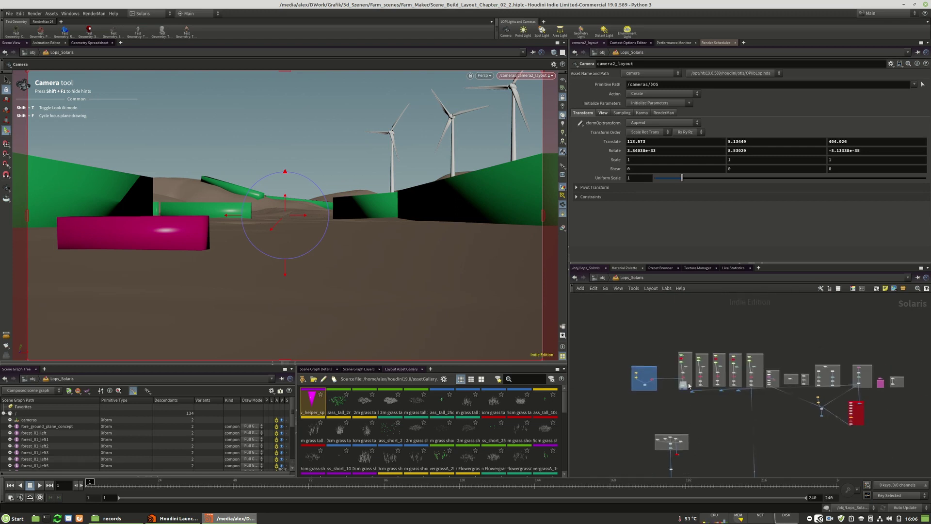
scroll(697, 403, "up", 8)
scroll(688, 322, "down", 2)
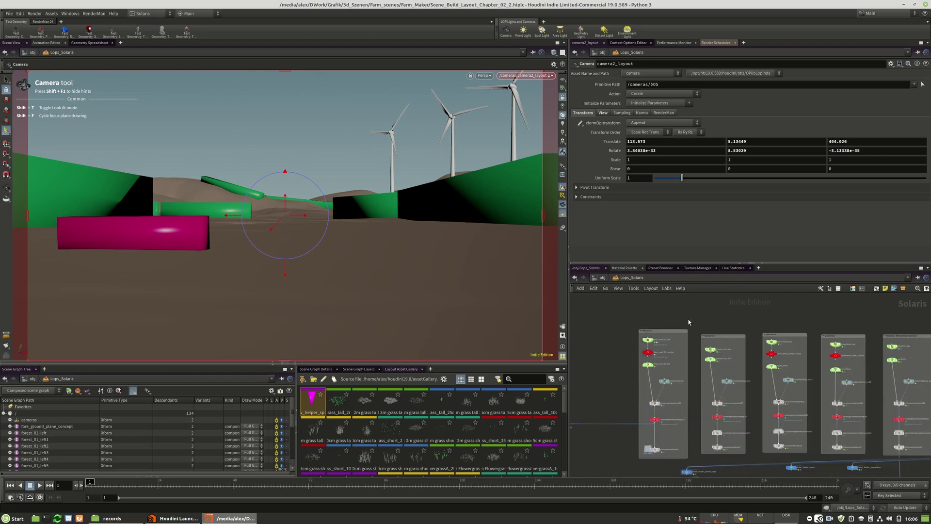
left_click(9, 13)
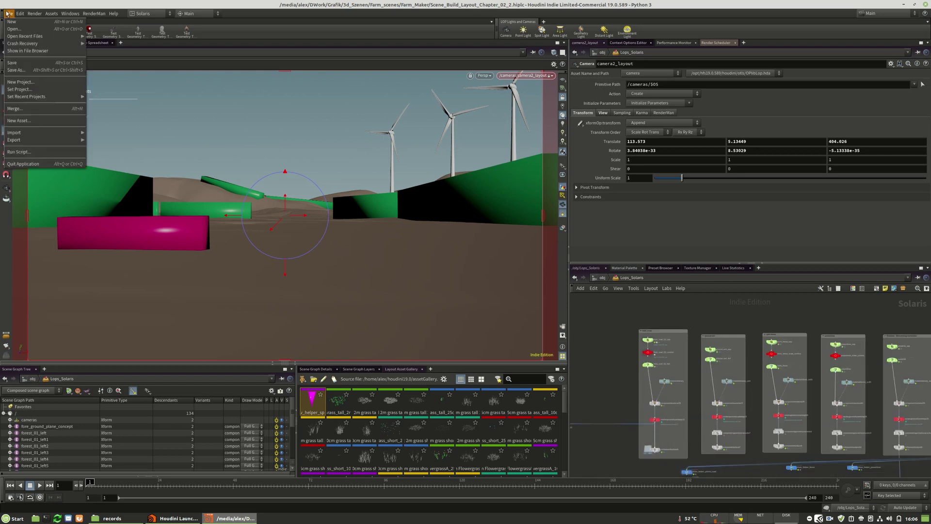
left_click(29, 71)
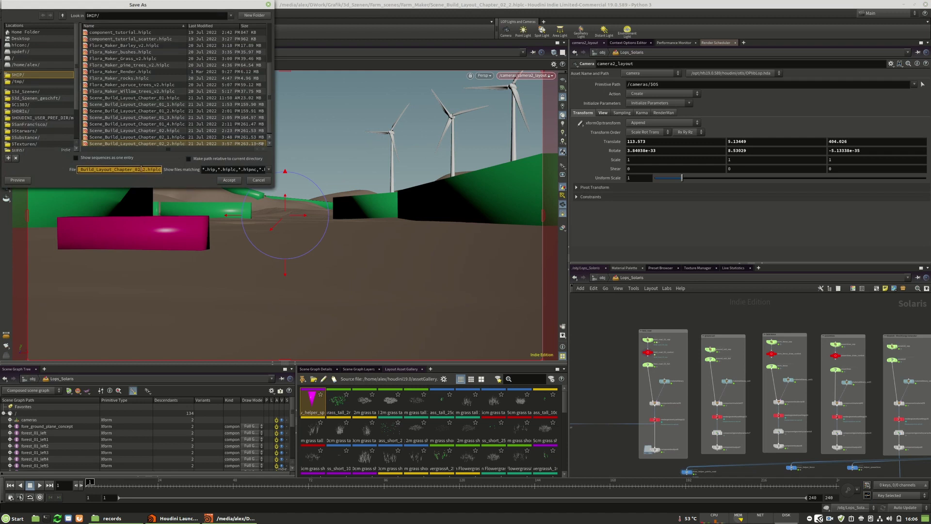
left_click(143, 169)
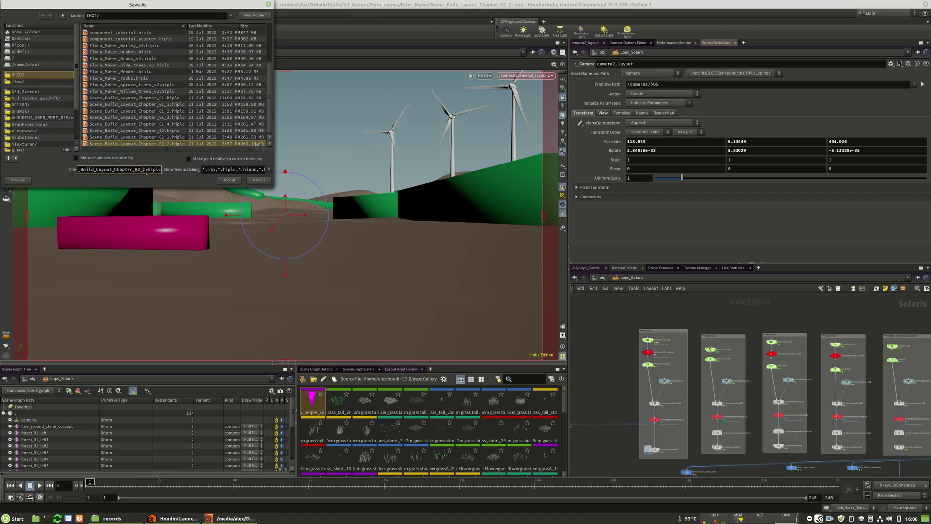
left_click(223, 180)
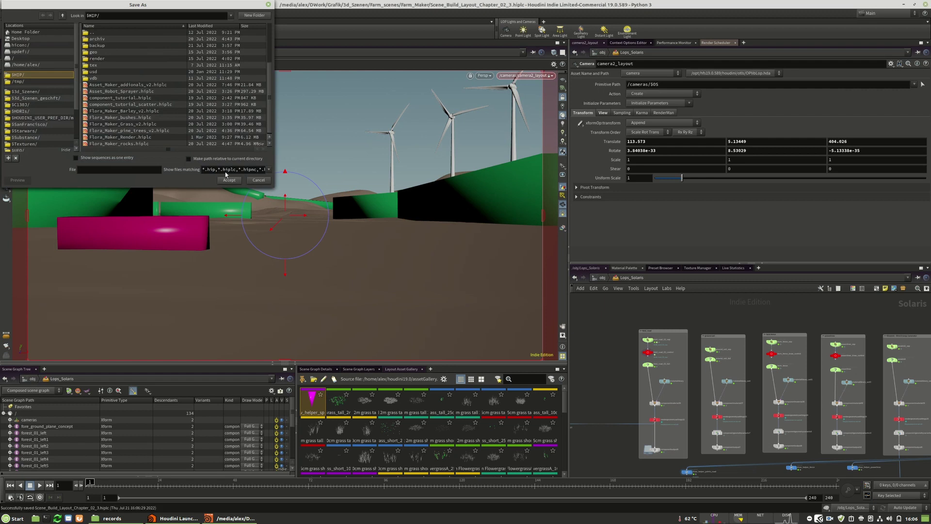
Step: Open the geometry network inside the field_road_02_sop node of the field_road group
scroll(647, 342, "up", 3)
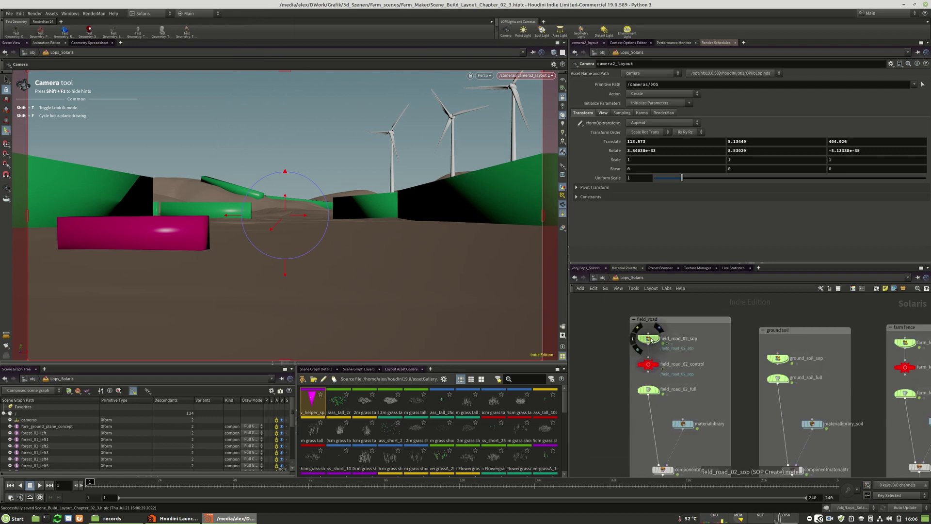
double_click(651, 339)
middle_click_drag(777, 379, 722, 321)
scroll(700, 412, "up", 4)
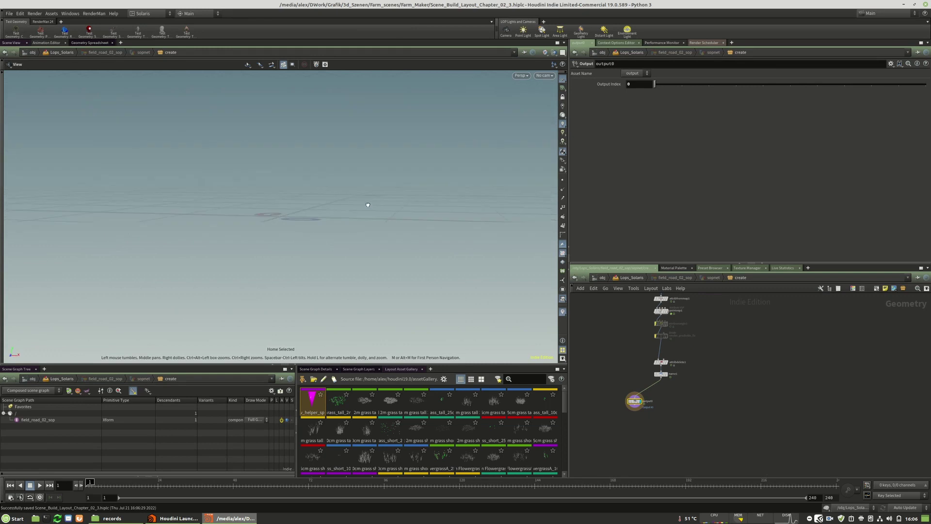
Step: Display the lopimport1 node in the pink network box and examine the imported ground and helper points
scroll(724, 433, "down", 6)
scroll(722, 346, "up", 4)
scroll(734, 412, "up", 2)
scroll(734, 415, "down", 4)
scroll(717, 382, "up", 5)
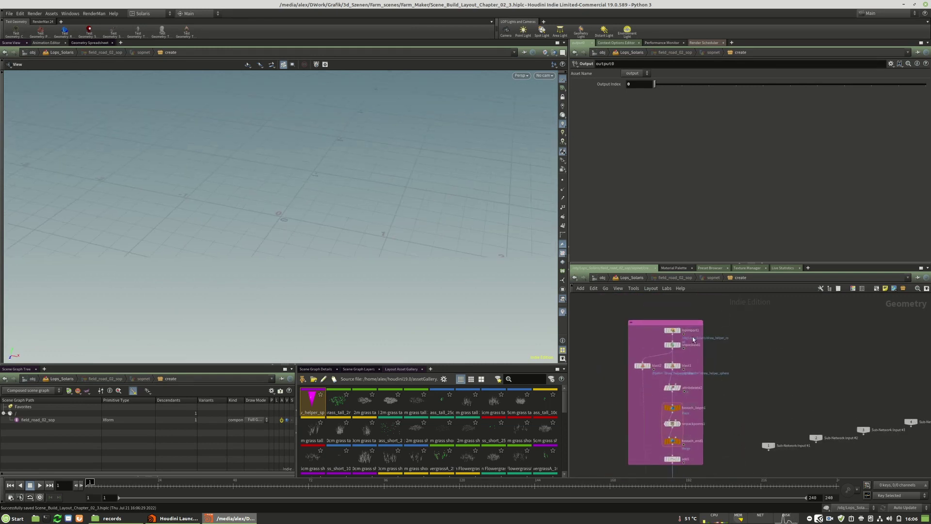
scroll(690, 330, "up", 3)
scroll(677, 323, "down", 2)
scroll(678, 324, "up", 2)
left_click(658, 318)
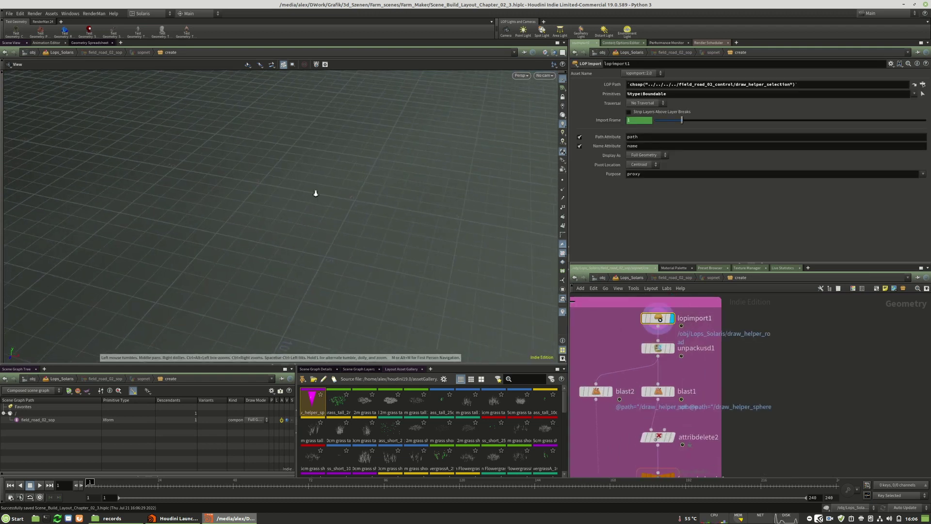
scroll(202, 187, "down", 5)
left_click_drag(201, 187, 401, 199)
scroll(210, 197, "down", 3)
left_click_drag(209, 196, 327, 132)
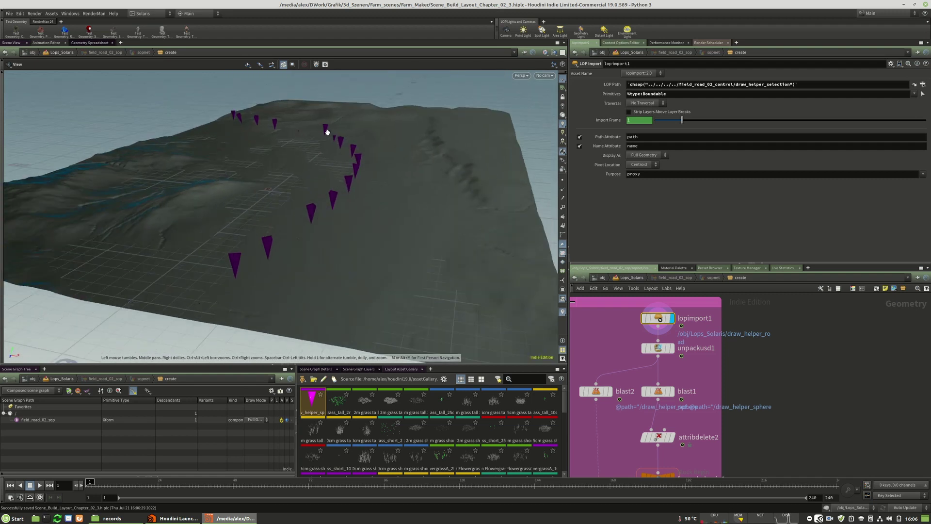
Step: Compare the geometry output of unpackusd1, blast2 and blast1 to find where the helper points are lost
left_click(671, 349)
middle_click_drag(665, 362, 692, 326)
left_click(628, 354)
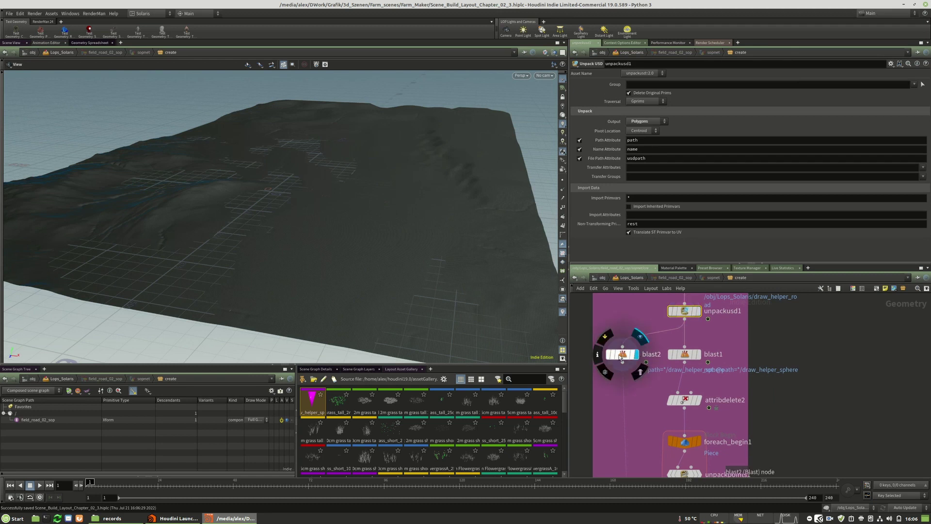
left_click(688, 354)
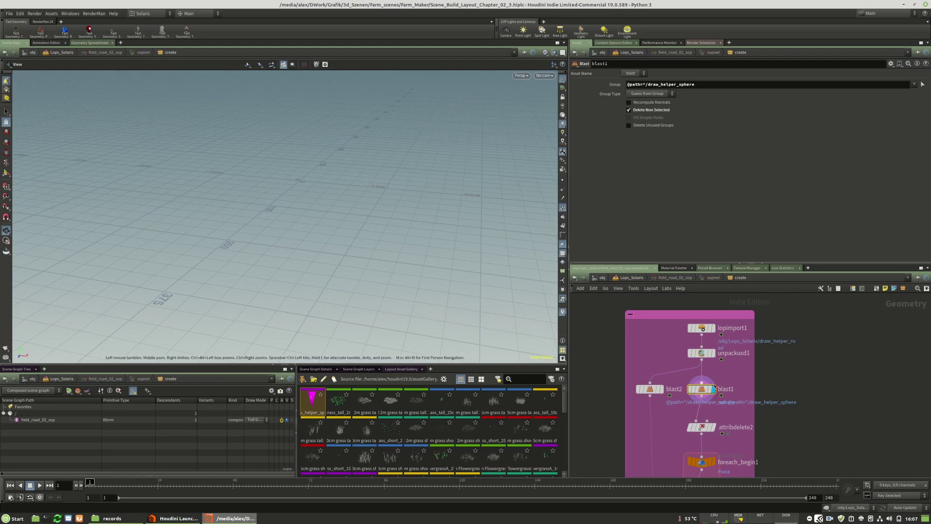
left_click_drag(703, 389, 703, 389)
left_click(711, 357)
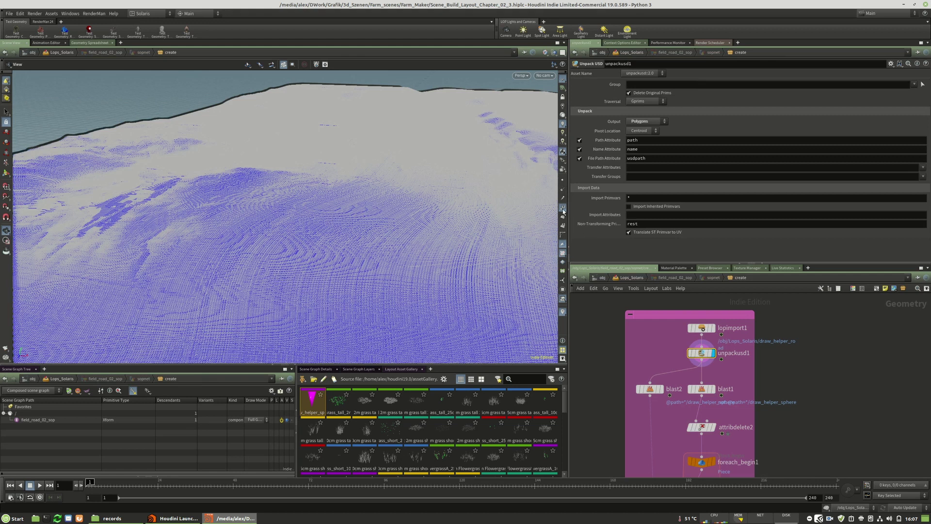
mouse_move(405, 218)
left_mouse_down()
mouse_move(322, 208)
mouse_move(322, 185)
mouse_move(316, 230)
left_mouse_up()
Step: Examine lopimport1's preset primitive patterns and check the unpackusd1 settings and output against the imported geometry
left_click(711, 328)
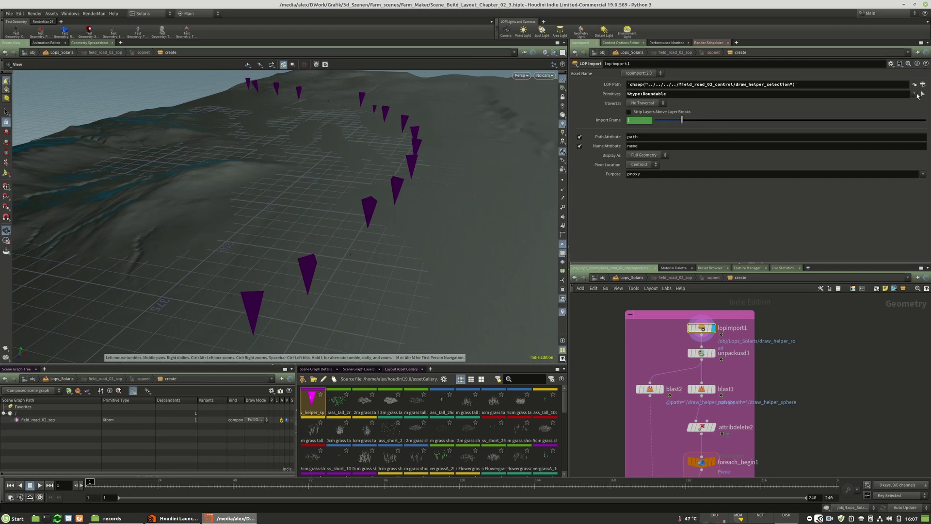
left_click(915, 94)
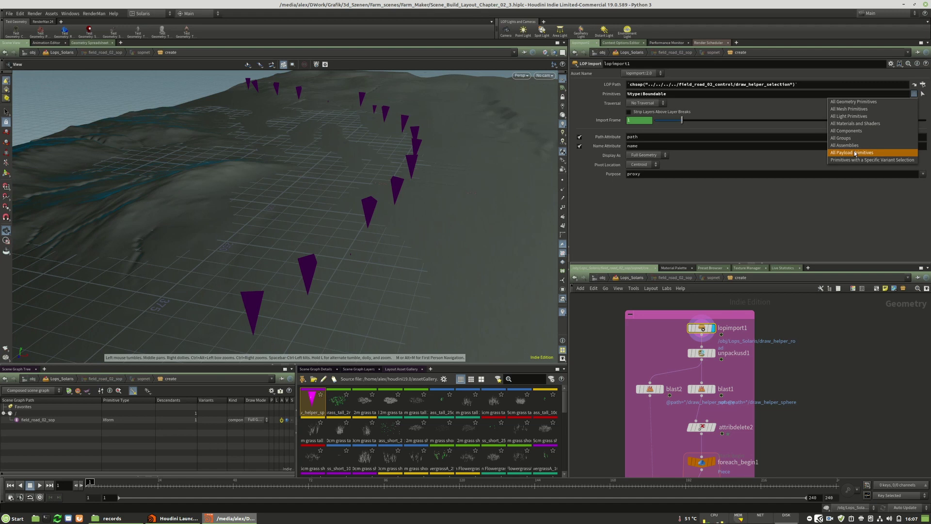
left_click(734, 369)
left_click(703, 355)
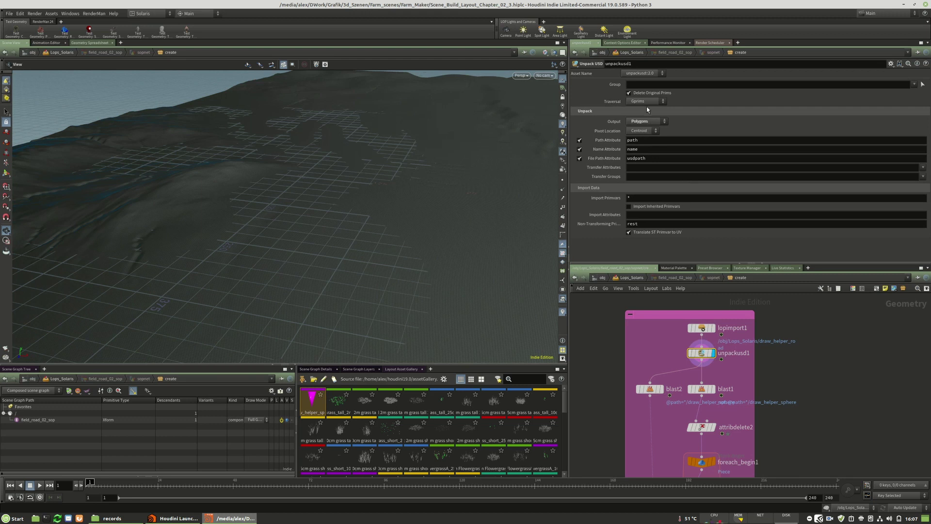
left_click(704, 330)
left_click(914, 94)
left_click(914, 95)
left_click_drag(697, 355, 678, 356)
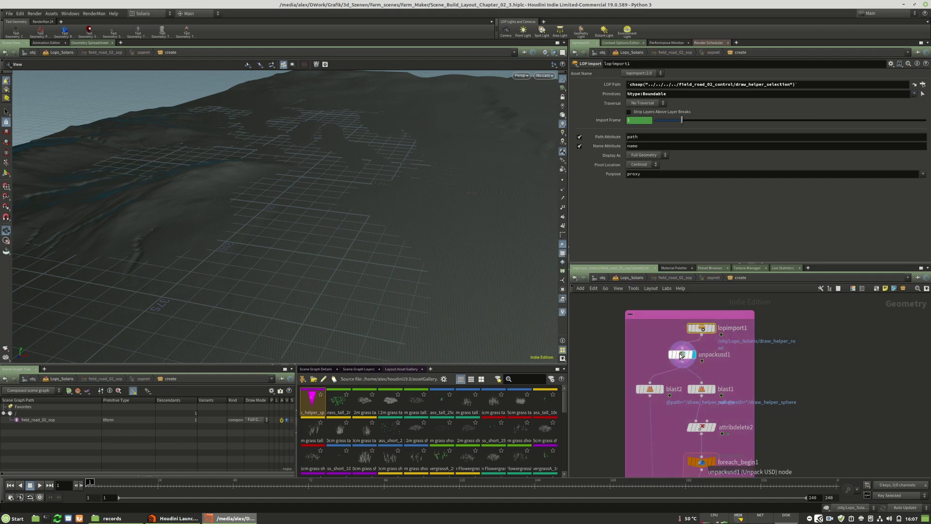
Step: Check unpackusd1's traversal and output settings against the geometry from blast2 and blast1
left_click(647, 127)
left_click(645, 123)
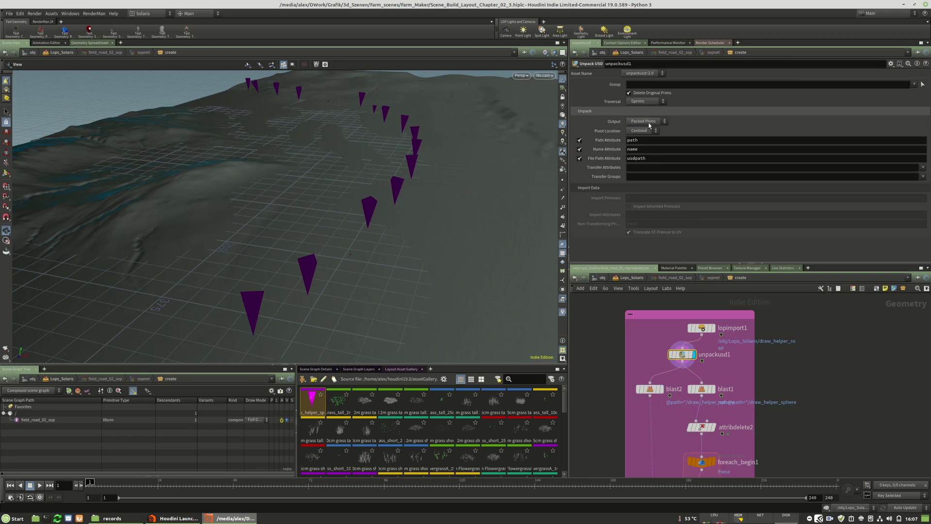
left_click(647, 390)
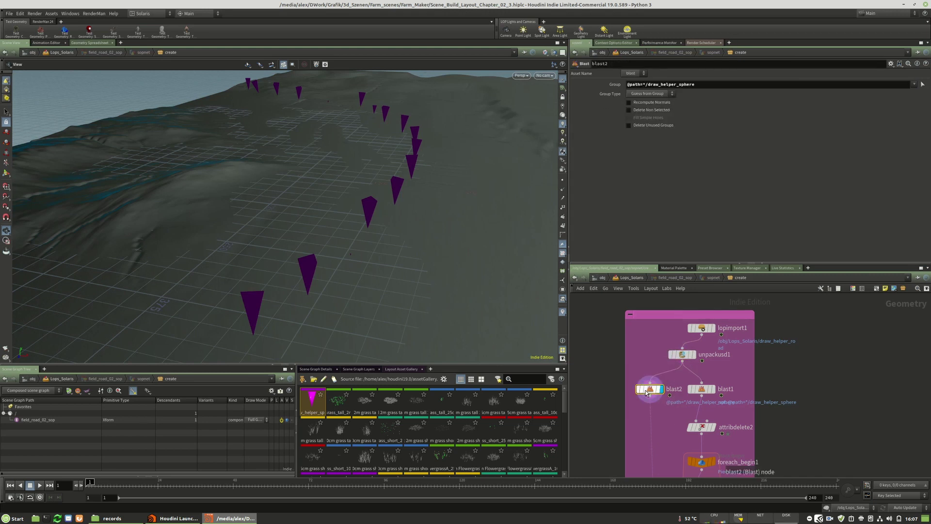
left_click(715, 375)
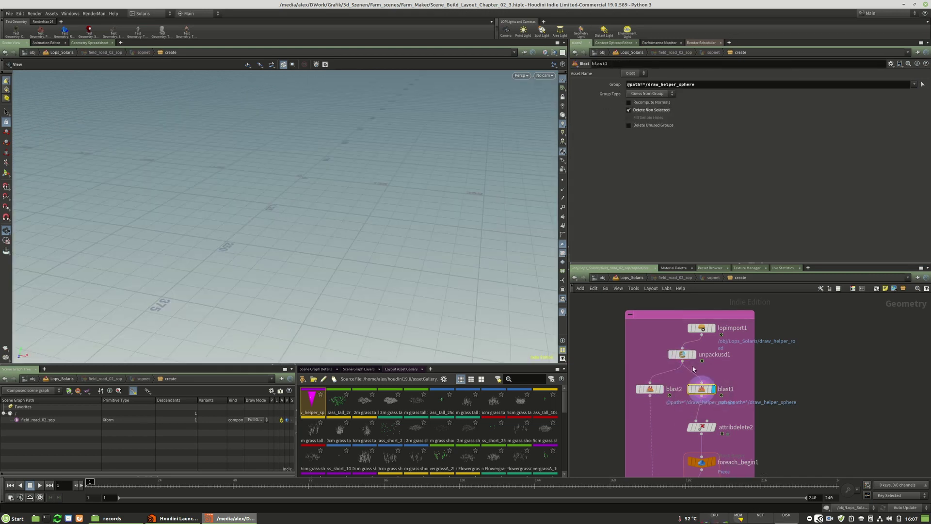
Step: Set unpackusd1's Output to Polygons and display blast1 to check the helper points
left_click(682, 354)
left_click(647, 121)
left_click(640, 138)
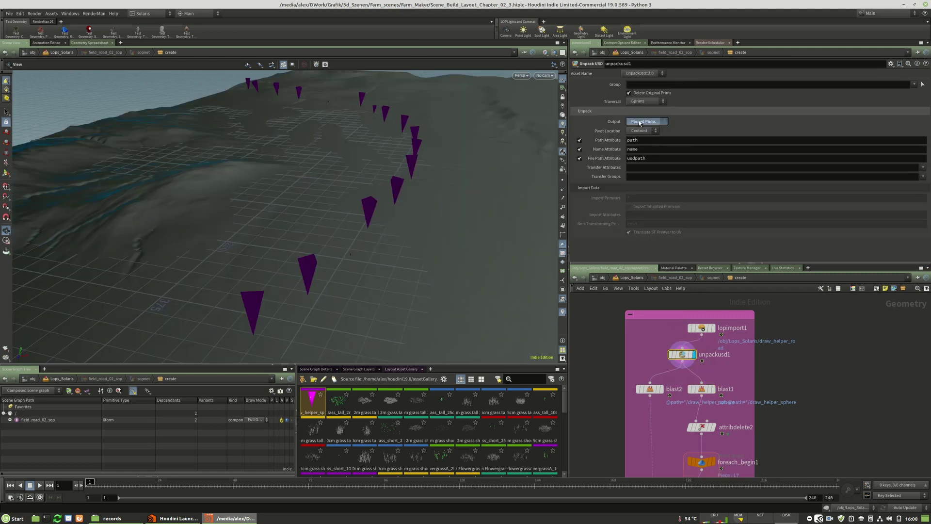
left_click_drag(683, 354, 701, 354)
left_click(712, 388)
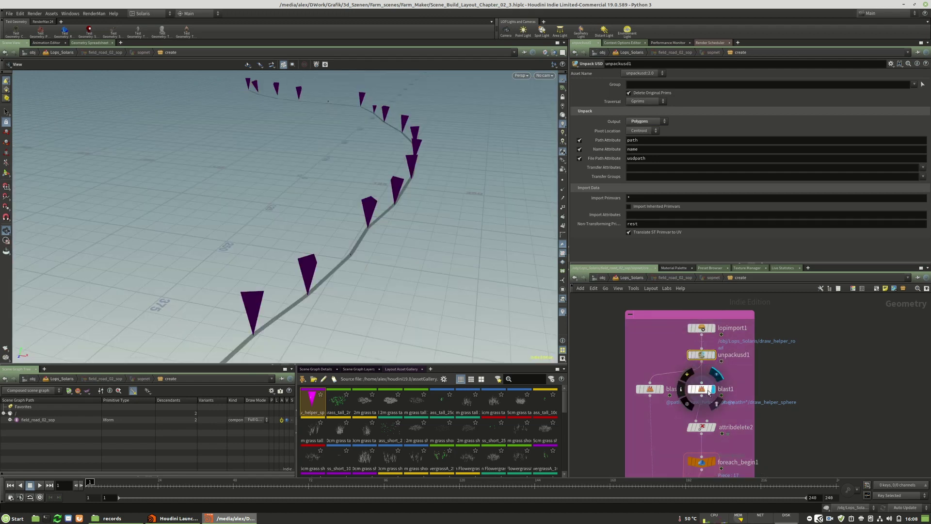
left_click(700, 389)
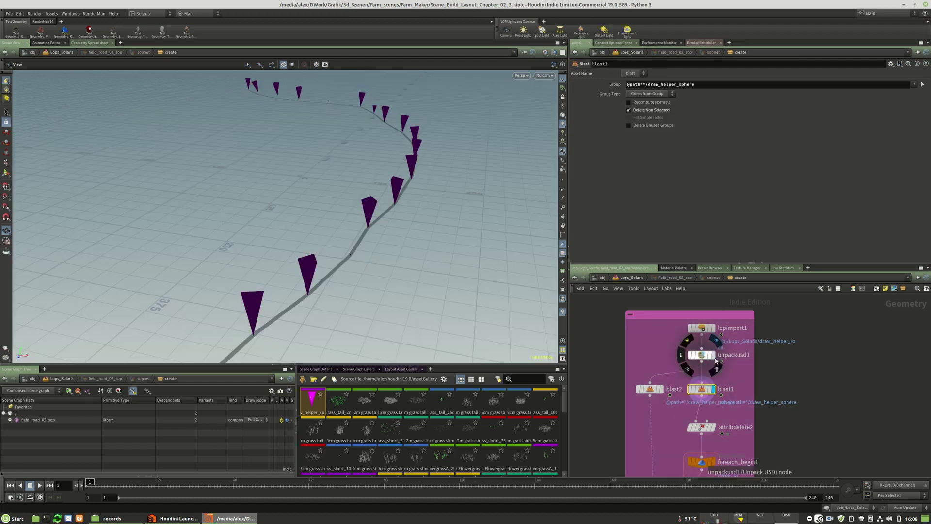
Step: Reposition unpackusd1 in the network so that it sits above and between blast2 and blast1
left_click_drag(712, 357, 683, 355)
left_click(684, 356)
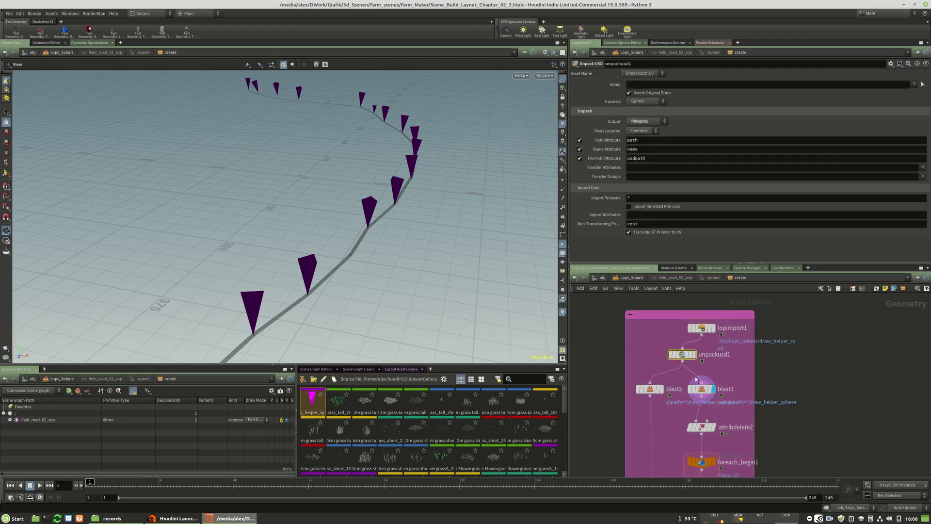
left_click_drag(691, 360, 693, 361)
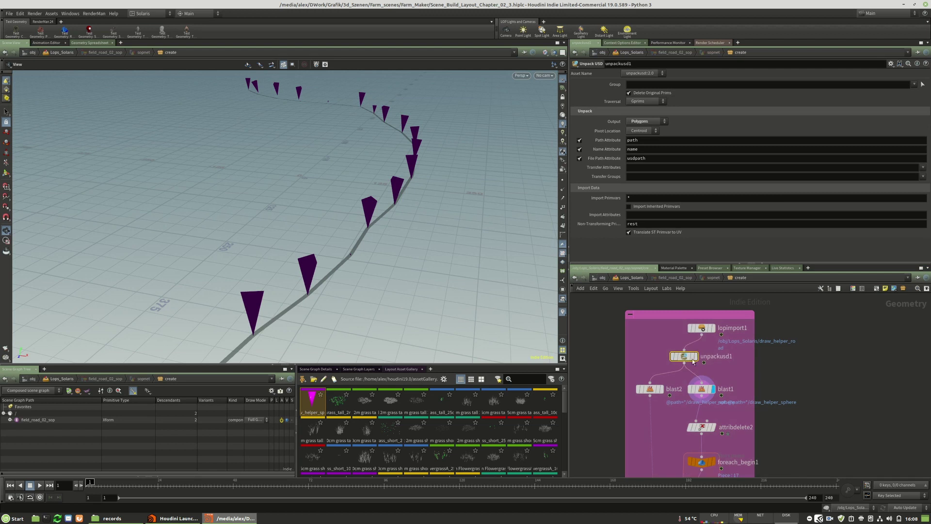
Step: Compare the ground output of blast2 with the helper output of blast1 in the viewport
left_click(660, 389)
left_click(649, 389)
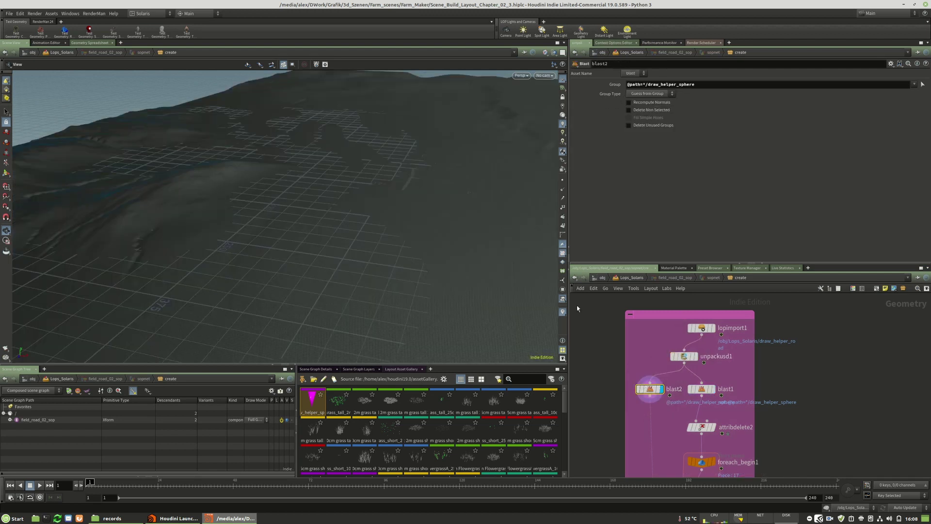
left_click(714, 388)
left_click(702, 389)
left_click_drag(367, 262, 373, 242)
mouse_move(372, 242)
right_mouse_down()
mouse_move(555, 248)
mouse_move(469, 247)
mouse_move(384, 229)
right_mouse_up()
left_click_drag(384, 228, 355, 246)
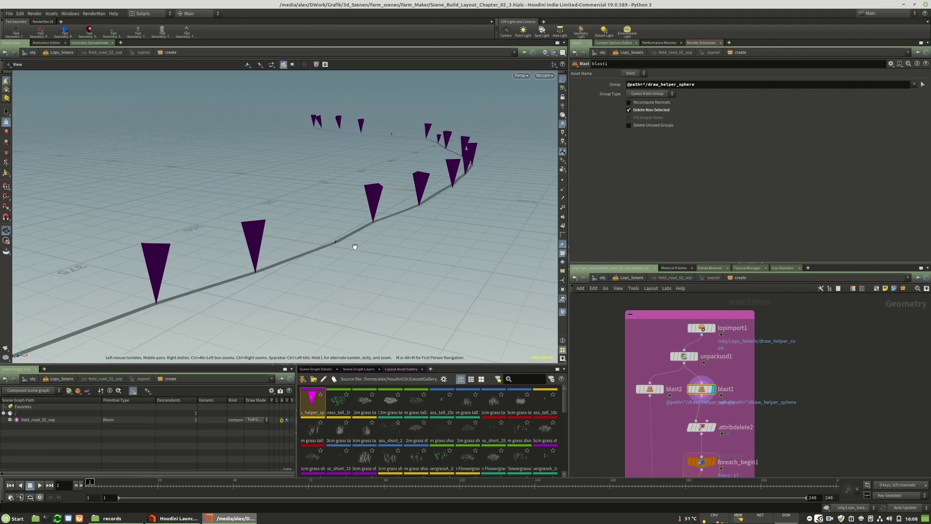
Step: Display add1, switch1 and copytocurves2 in turn to examine how the helper points become the road curve
scroll(716, 340, "down", 5)
scroll(710, 398, "up", 5)
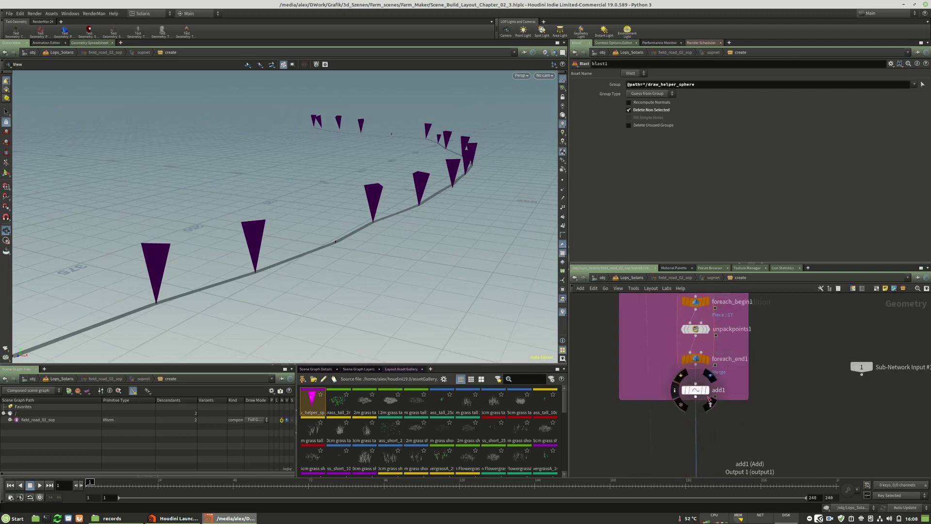
left_click(709, 398)
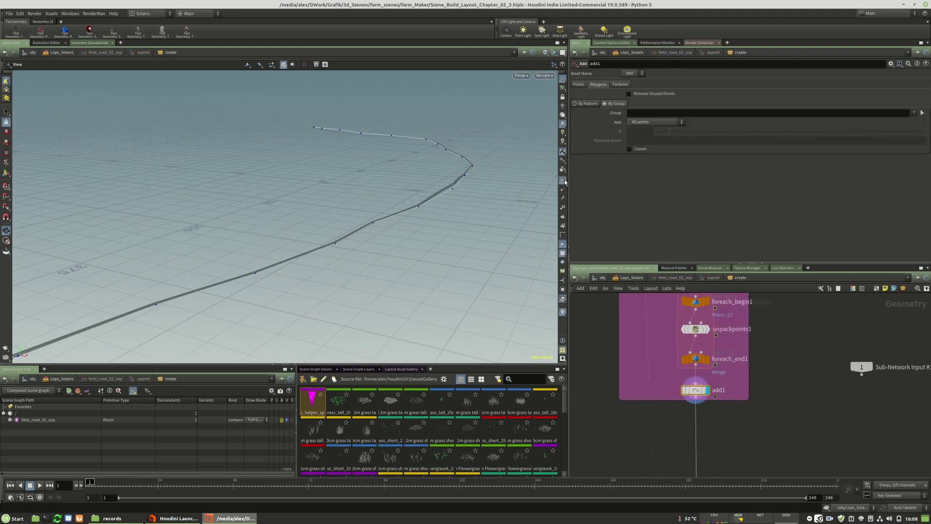
scroll(720, 403, "down", 5)
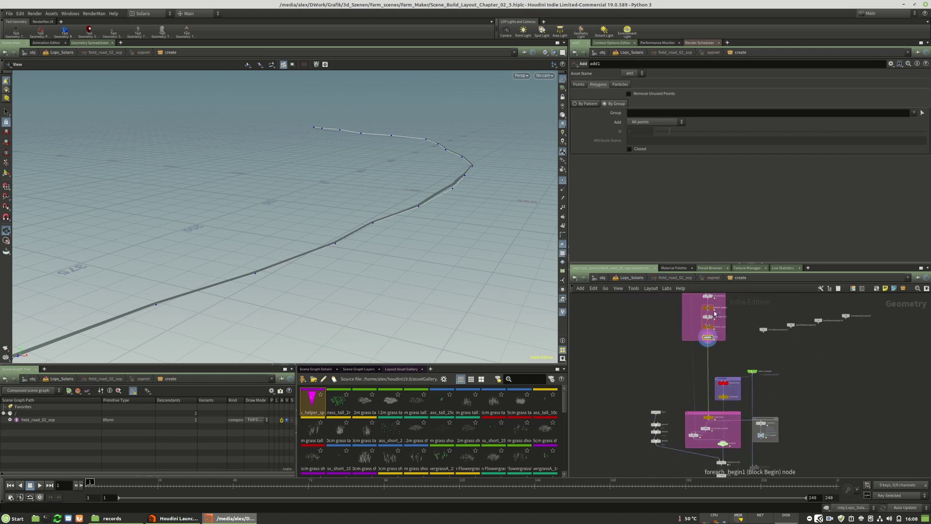
scroll(720, 403, "up", 5)
left_click(721, 410)
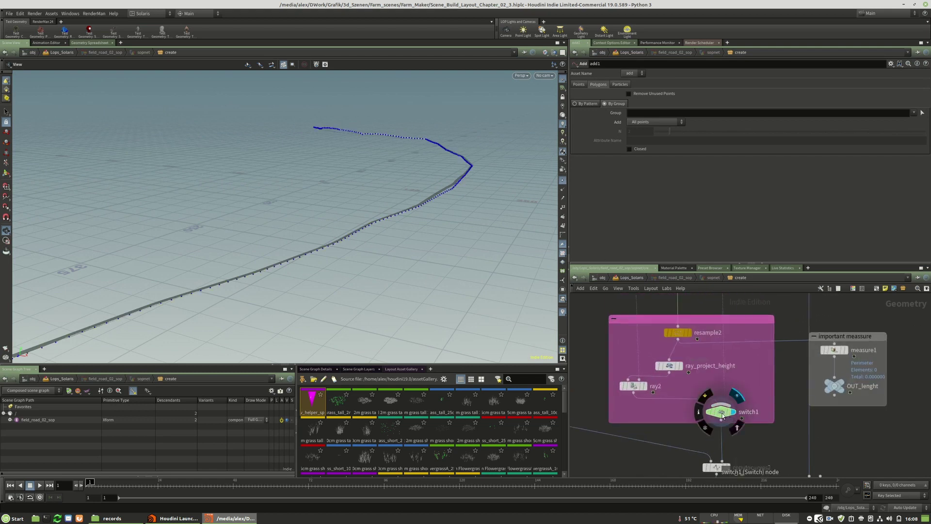
scroll(713, 406, "down", 5)
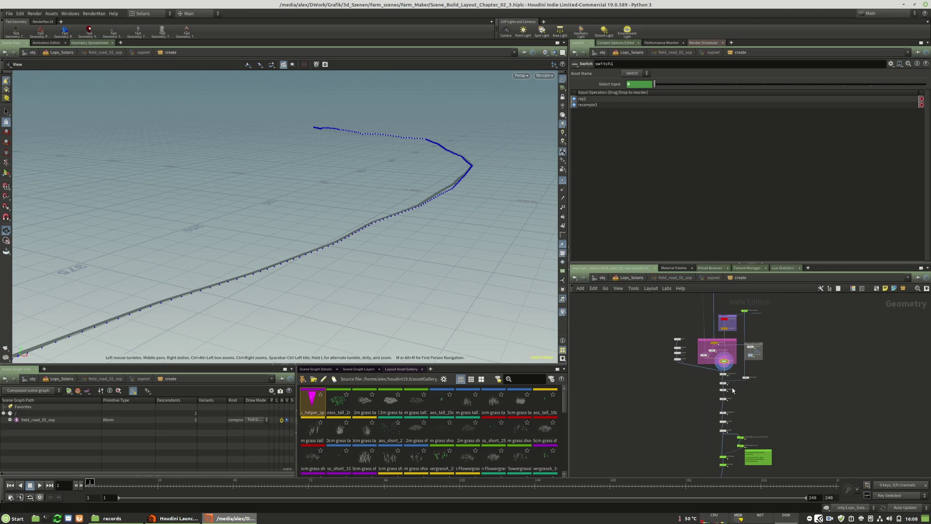
scroll(716, 355, "up", 5)
left_click(701, 352)
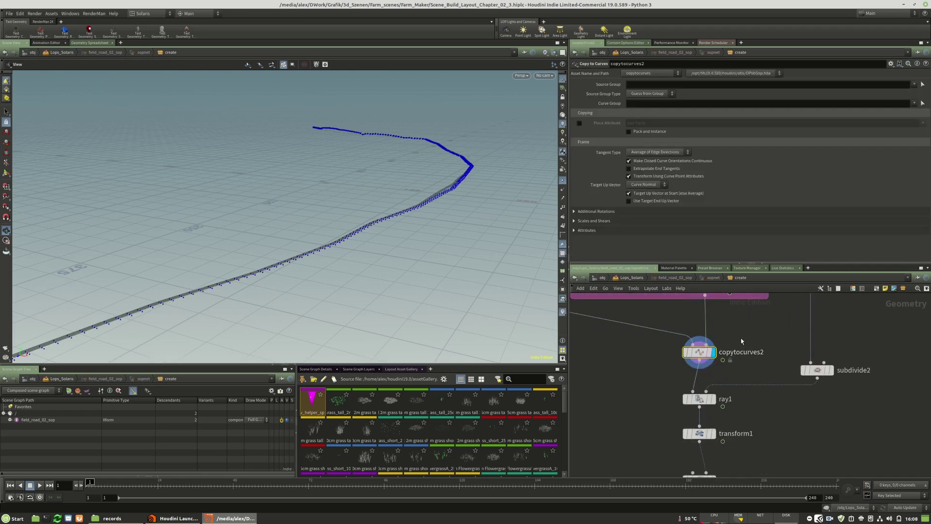
scroll(750, 403, "up", 2)
scroll(730, 350, "down", 3)
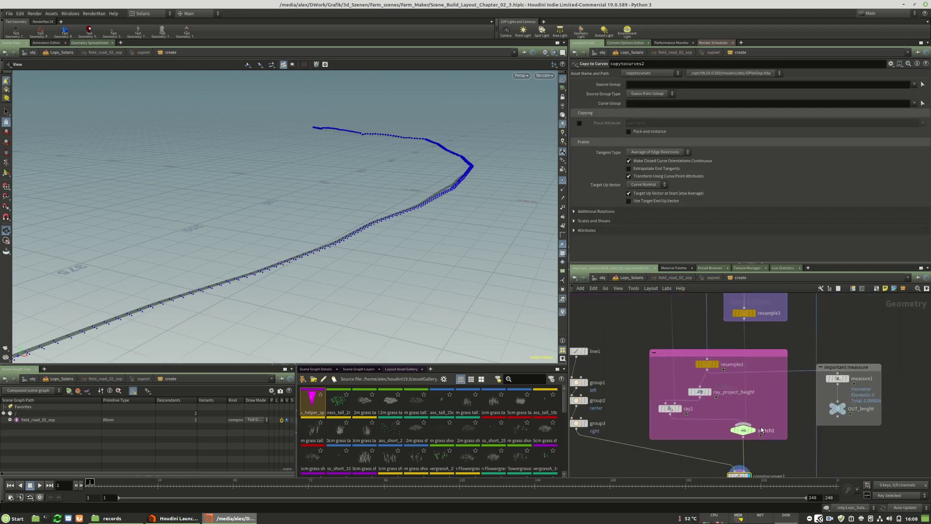
Step: Display switch1 and insert a PolySpline node between switch1 and copytocurves2
mouse_move(745, 432)
left_click_drag(745, 431, 748, 433)
middle_click_drag(784, 381, 778, 335)
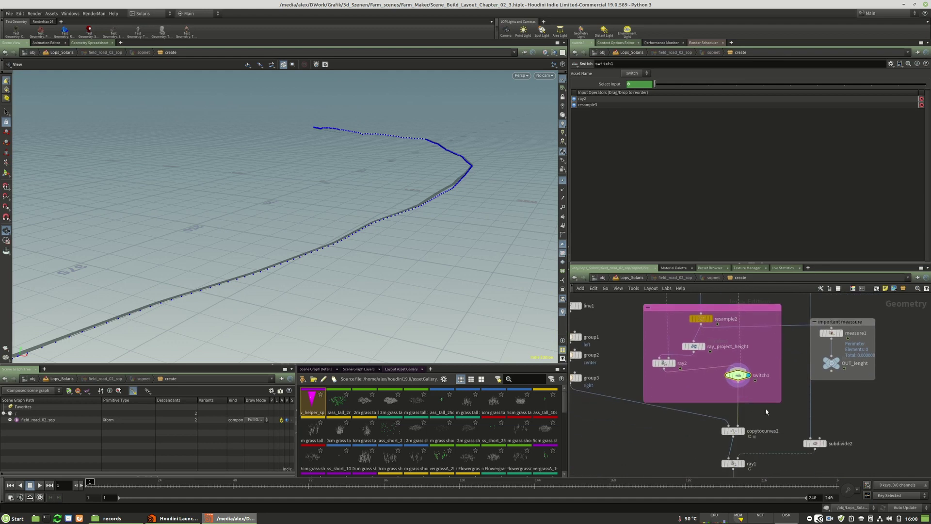
key("Tab")
type("polyp")
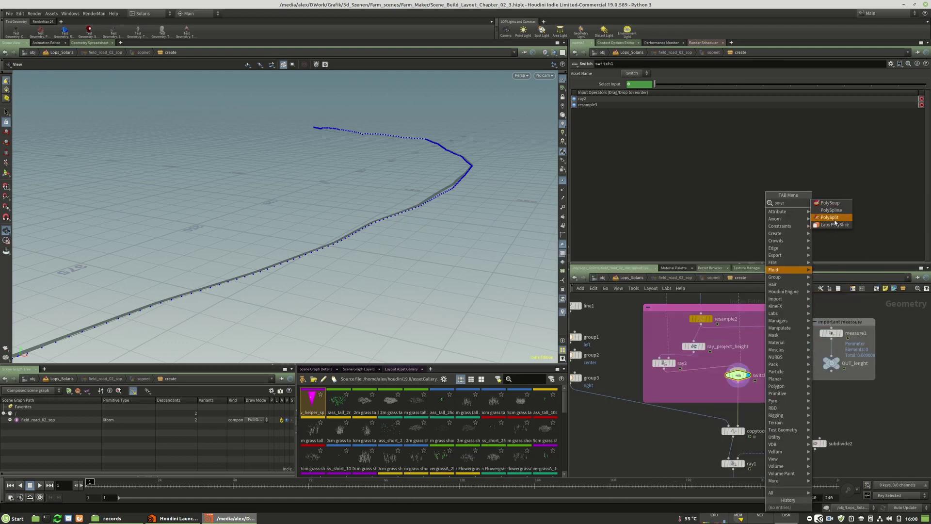
left_click(835, 211)
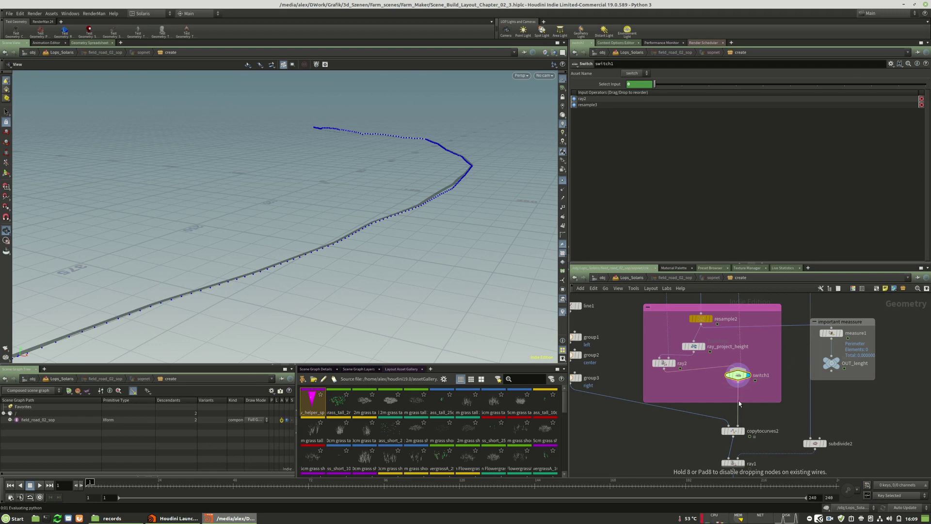
left_click(738, 401)
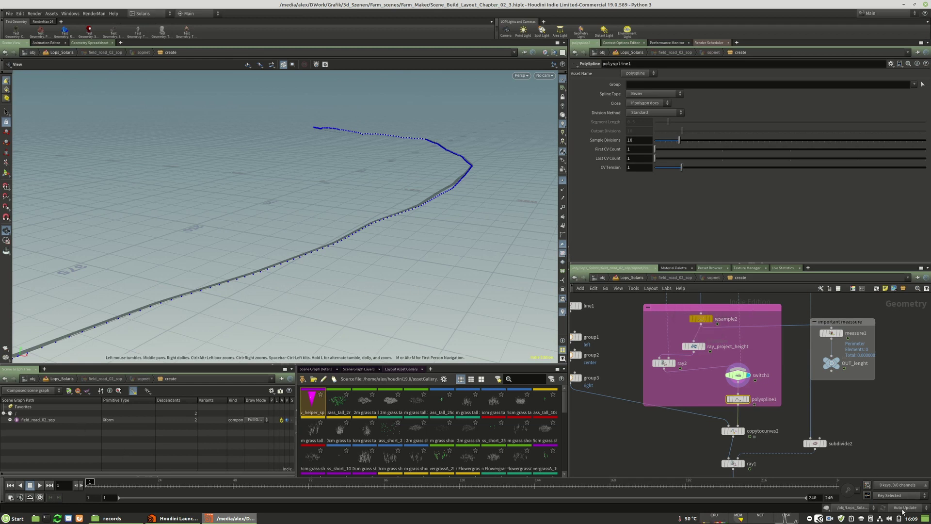
Step: Change the desktop layout to Build and display the polyspline1 curve in the viewport
left_click(143, 14)
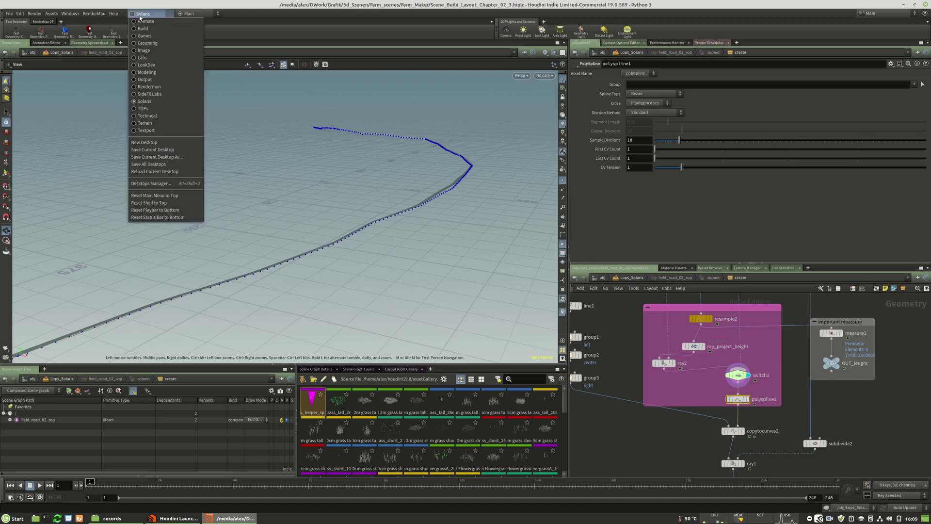
left_click(145, 28)
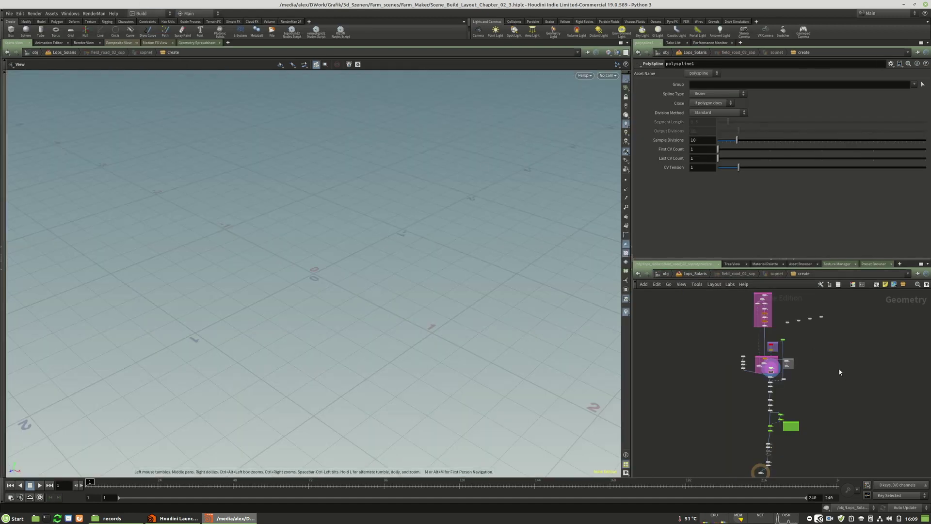
scroll(774, 355, "up", 9)
key("space+g")
left_click_drag(337, 258, 361, 320)
scroll(361, 320, "up", 5)
scroll(393, 282, "down", 4)
middle_click_drag(764, 456, 765, 379)
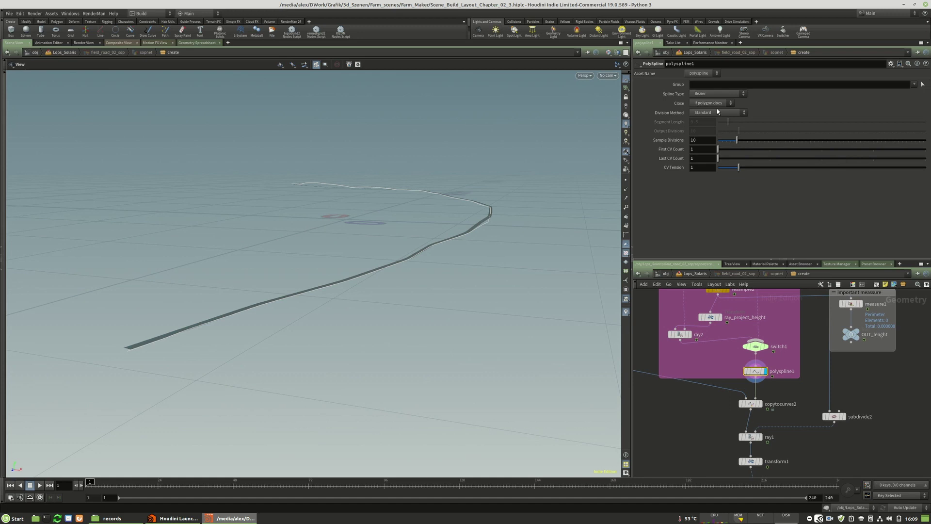
Step: Show the curve's points in the viewport and set polyspline1's Sample Divisions to 3
left_click(625, 182)
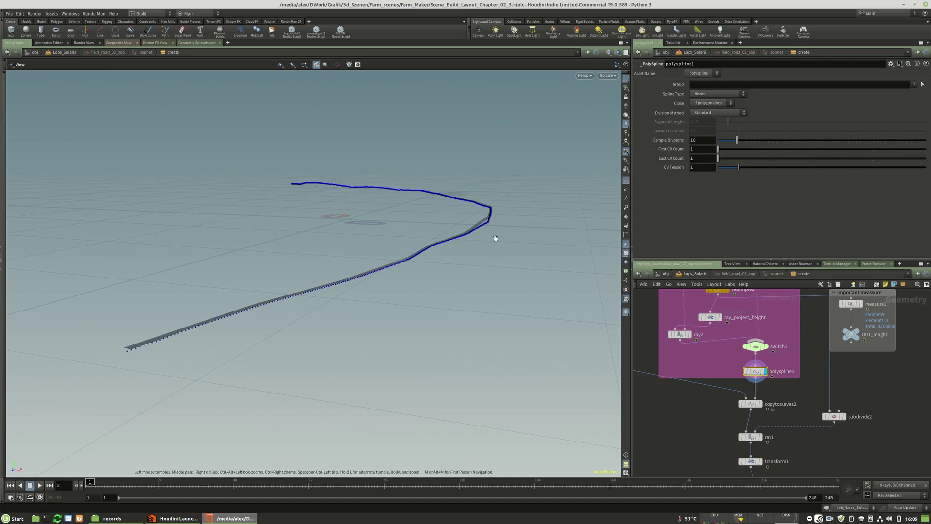
left_click(721, 141)
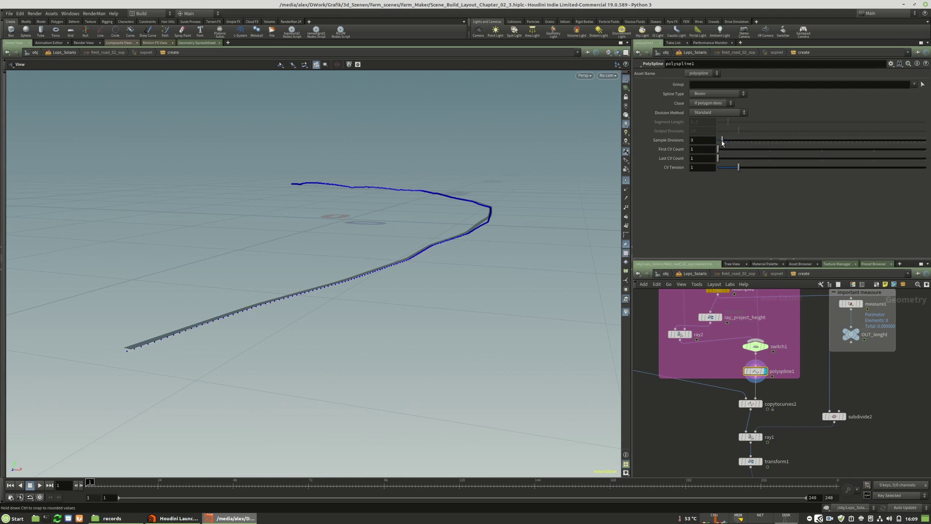
mouse_move(444, 216)
left_mouse_down()
mouse_move(433, 239)
mouse_move(433, 229)
left_mouse_up()
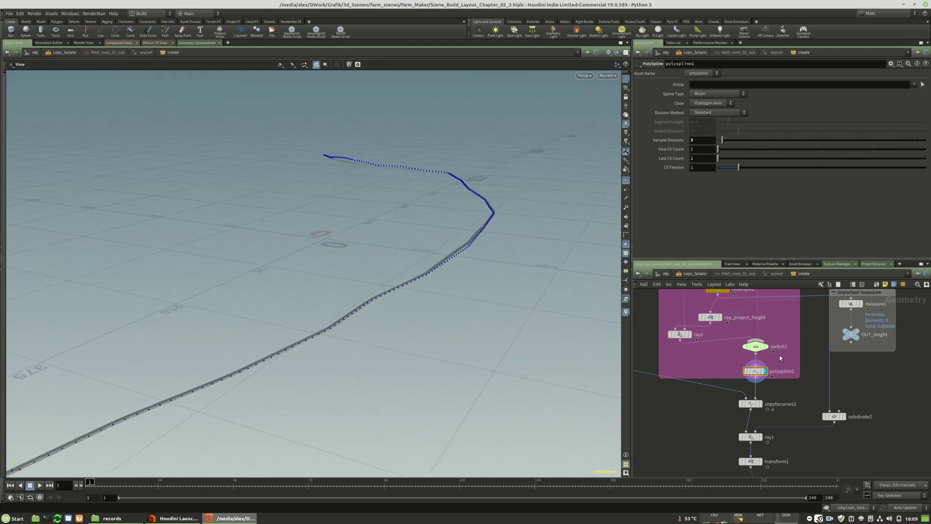
Step: Delete the polyspline1 node below switch1 and hide the point markers in the viewport
middle_click_drag(779, 355, 777, 390)
left_click_drag(757, 382, 759, 369)
left_click_drag(758, 405, 760, 392)
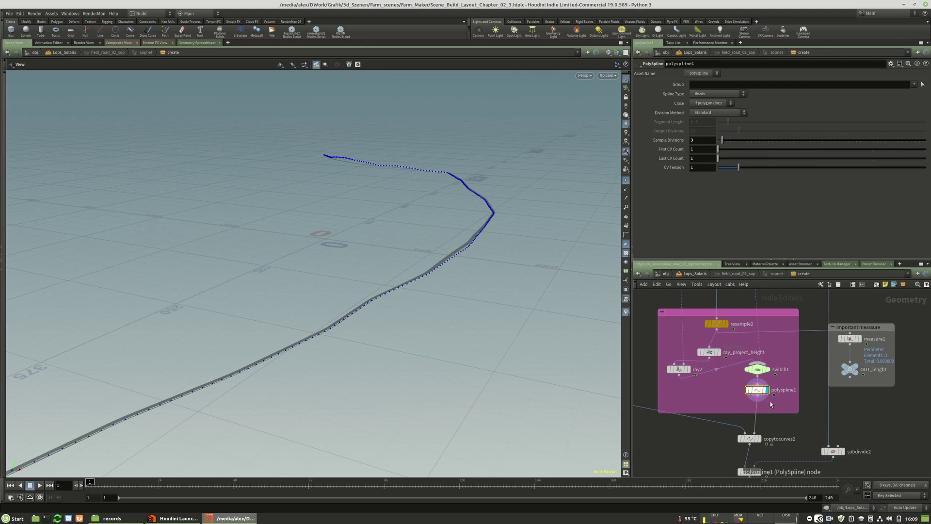
key("Delete")
right_click(761, 393)
key("Escape")
left_click_drag(762, 373, 763, 380)
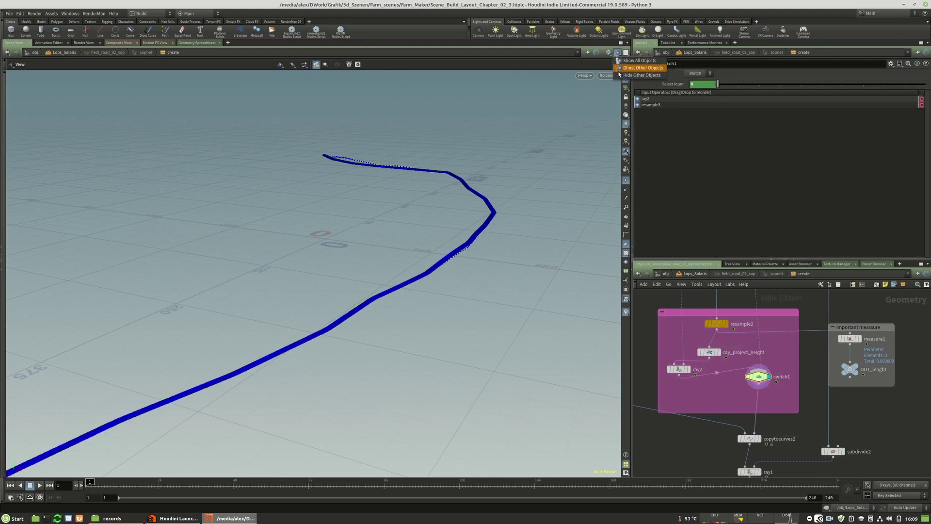
left_click(625, 188)
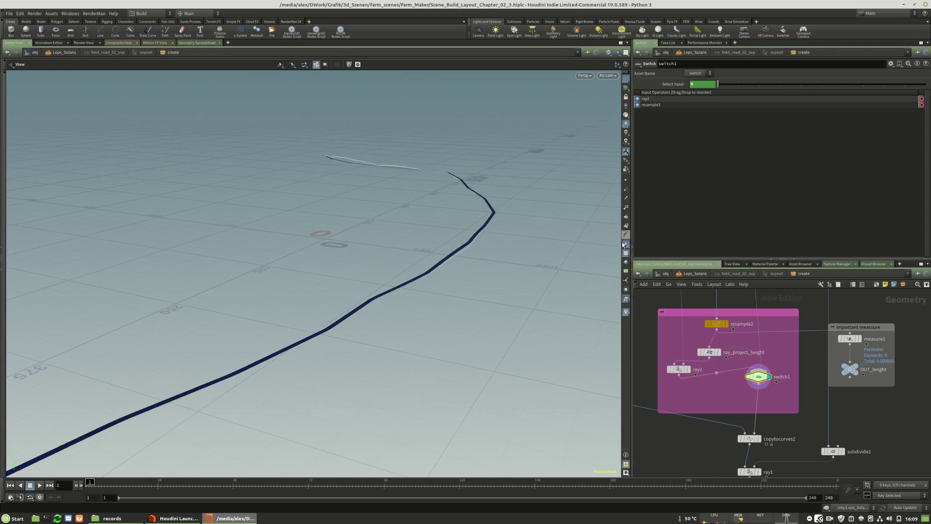
Step: Insert a Switch node between name1 and output0 at the end of the network
middle_click_drag(789, 374, 789, 404)
left_click_drag(758, 406, 756, 413)
scroll(745, 369, "down", 8)
scroll(745, 436, "up", 5)
scroll(738, 472, "up", 5)
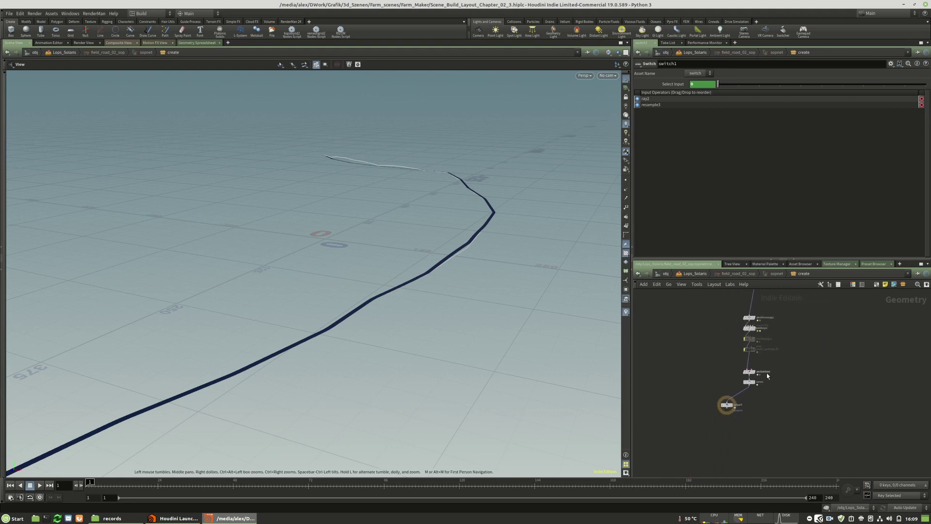
key("Tab")
type("sw")
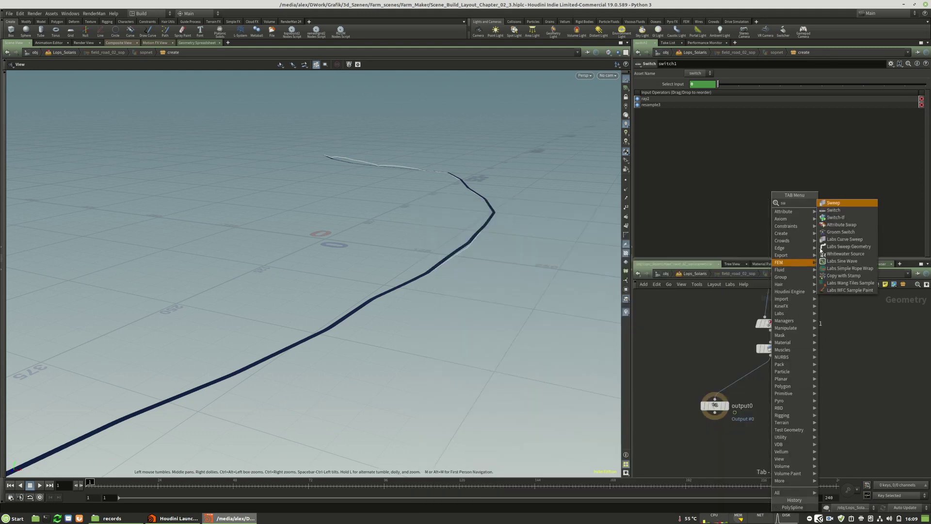
left_click(833, 210)
left_click(738, 379)
left_click_drag(738, 380, 757, 391)
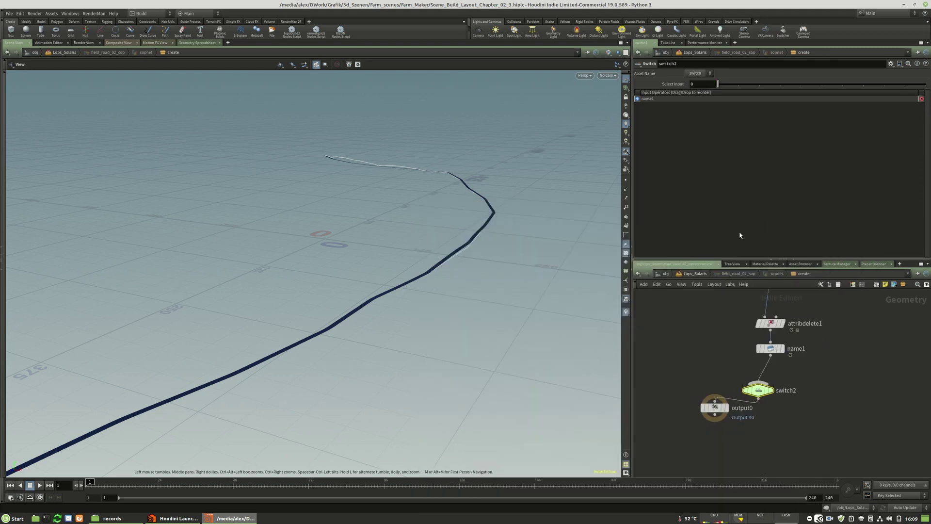
Step: Add a Null node as the second input of switch2 and display output0
key("Tab")
type("null")
left_click(898, 196)
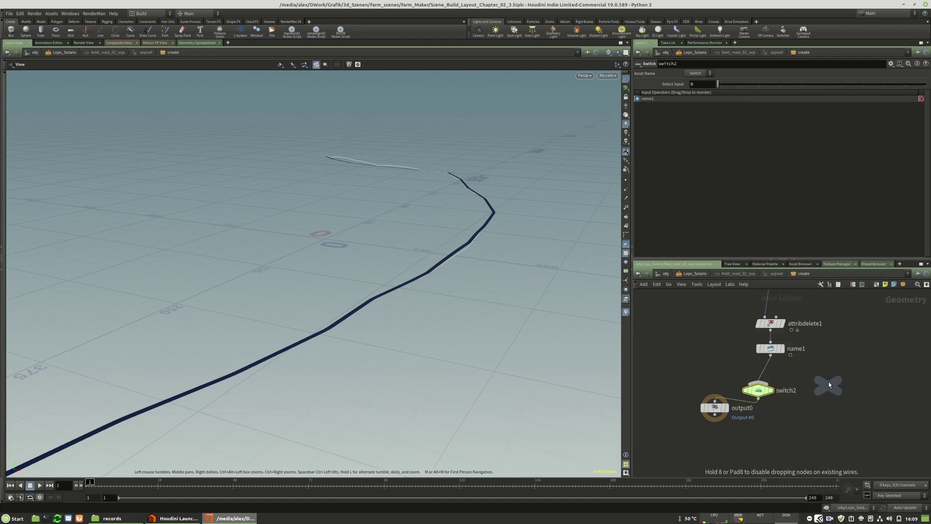
left_click(832, 366)
left_click_drag(832, 376, 742, 439)
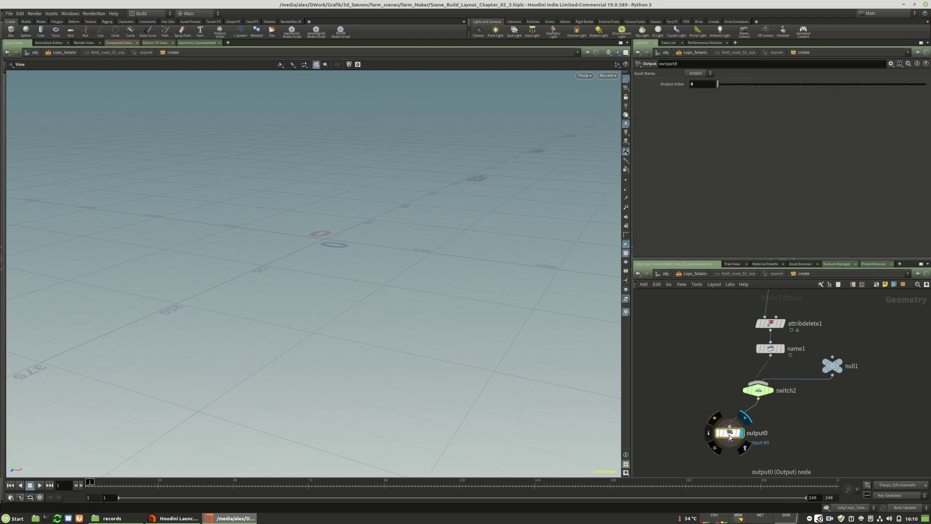
Step: Display the road curve at switch1 and show its points in the viewport
scroll(760, 467, "down", 6)
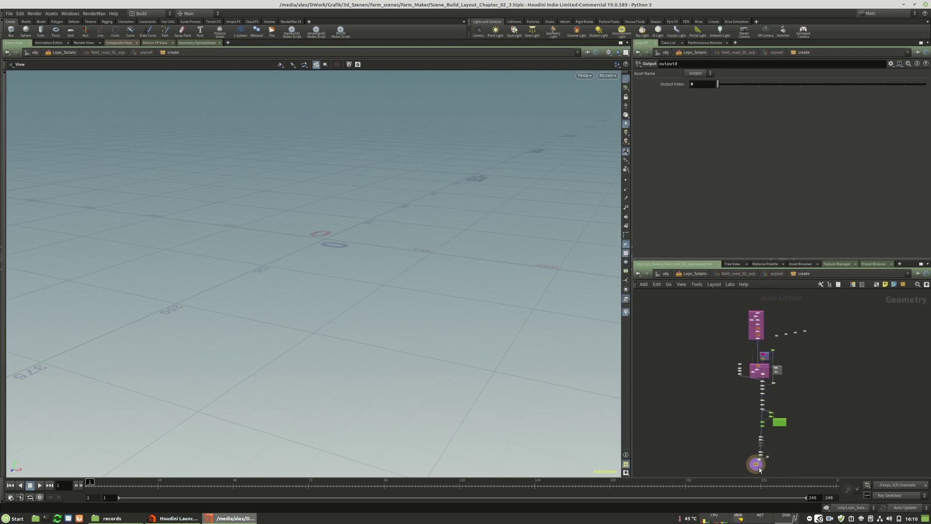
scroll(776, 445, "up", 5)
left_click(782, 401)
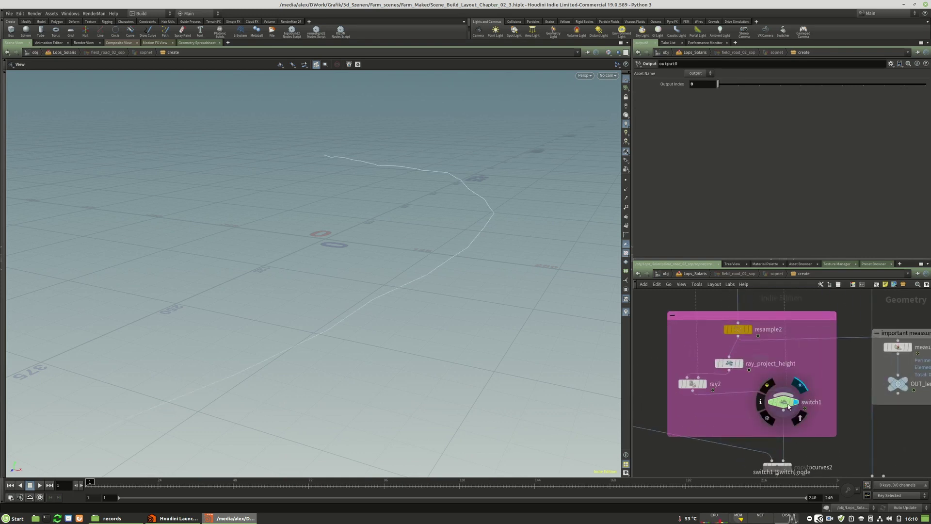
left_click(626, 182)
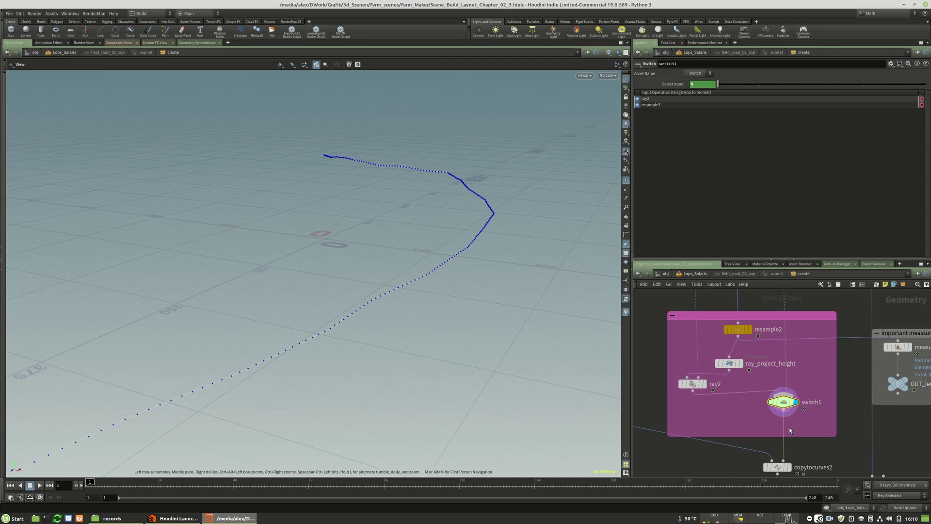
Step: Insert a Smooth node between switch1 and copytocurves2 and display its result
middle_click_drag(789, 430, 789, 410)
key("Tab")
type("smoo")
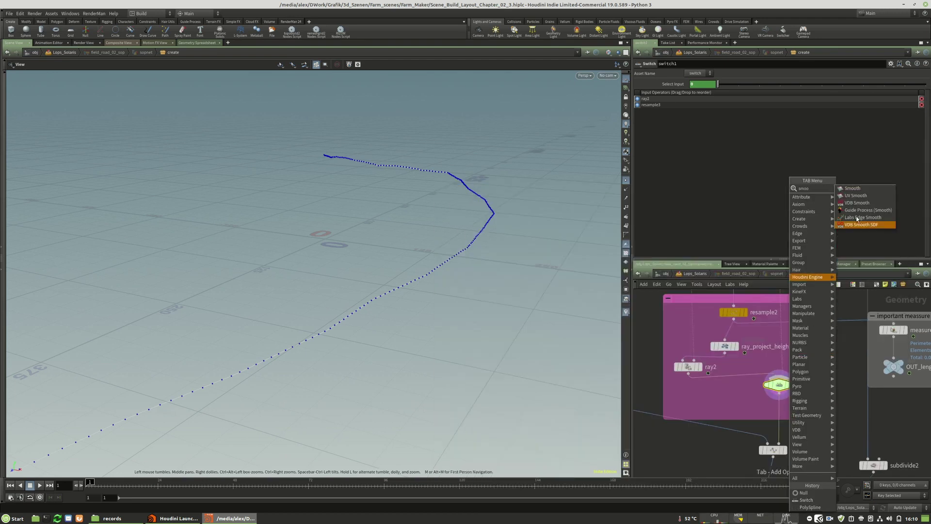
left_click(852, 188)
left_click(782, 412)
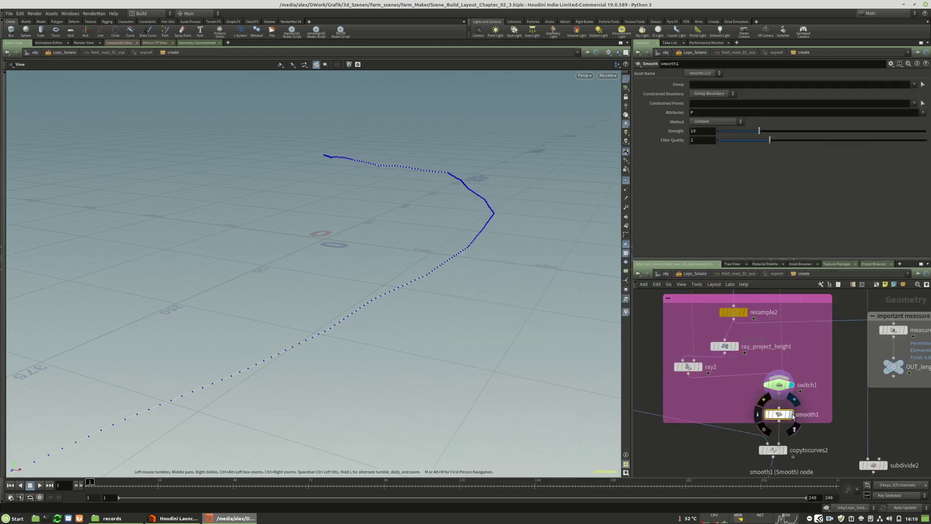
Step: Set the Smooth node's Filter Quality to 1 and its Strength to 16.2
left_click_drag(810, 131, 926, 131)
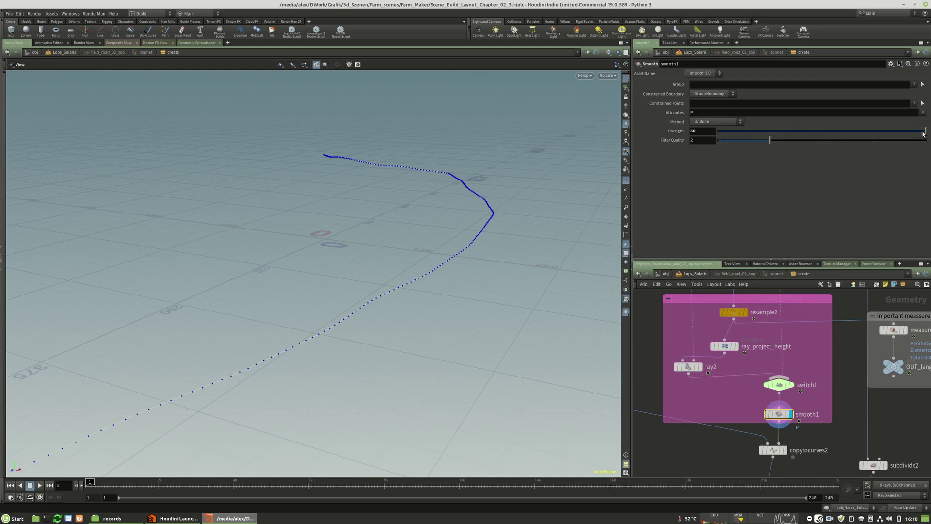
left_click_drag(774, 143, 717, 143)
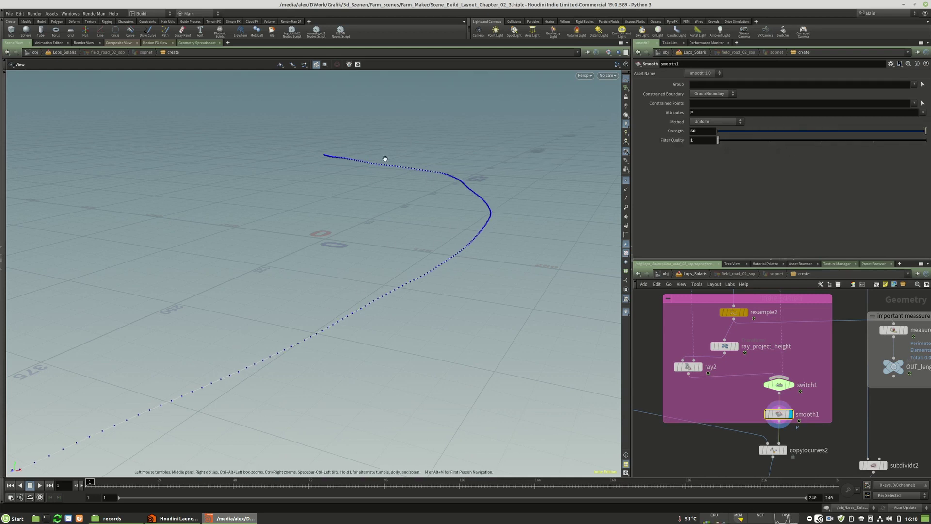
left_click_drag(824, 132, 698, 123)
left_click_drag(758, 125, 691, 123)
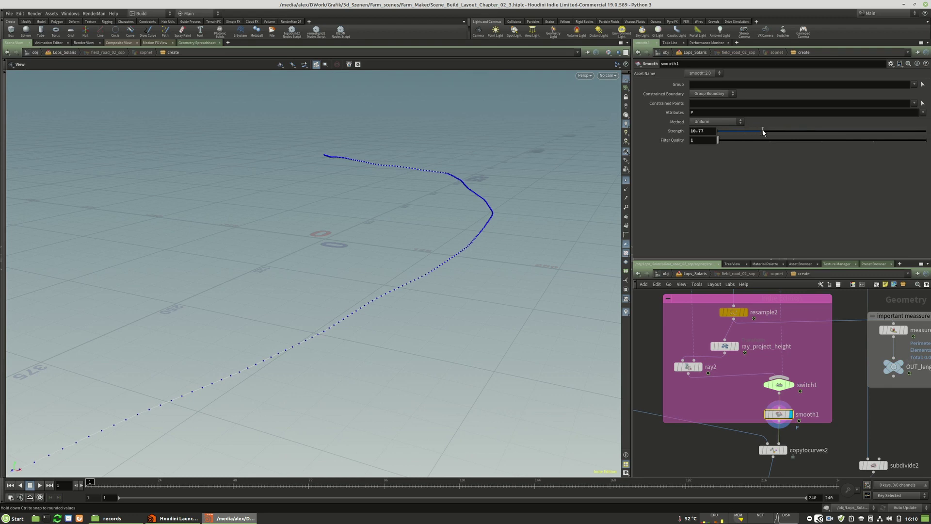
left_click_drag(322, 287, 340, 274)
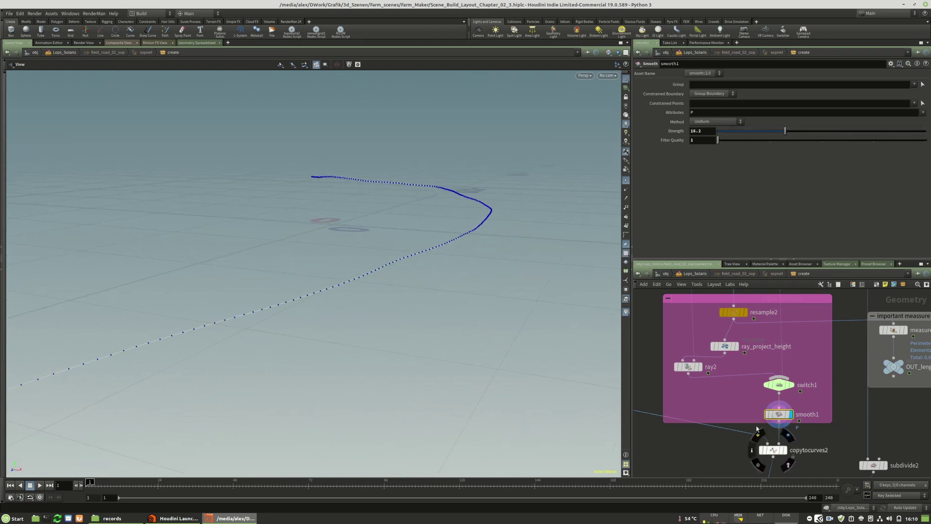
Step: Display copytocurves2 to check the copied curves along the smoothed road path
scroll(734, 323, "down", 6)
scroll(761, 409, "up", 4)
scroll(738, 320, "up", 2)
left_click(731, 329)
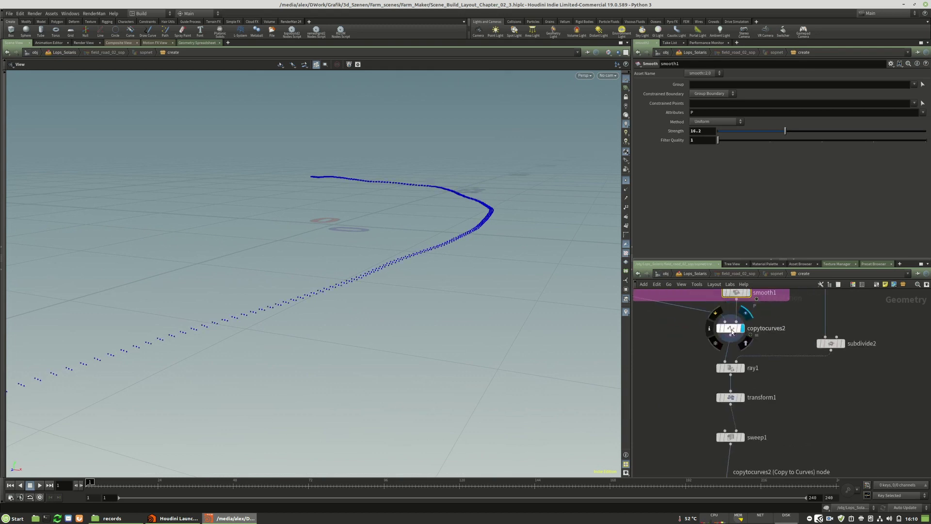
Step: Display output0 at the end of the network below switch2
scroll(755, 341, "down", 5)
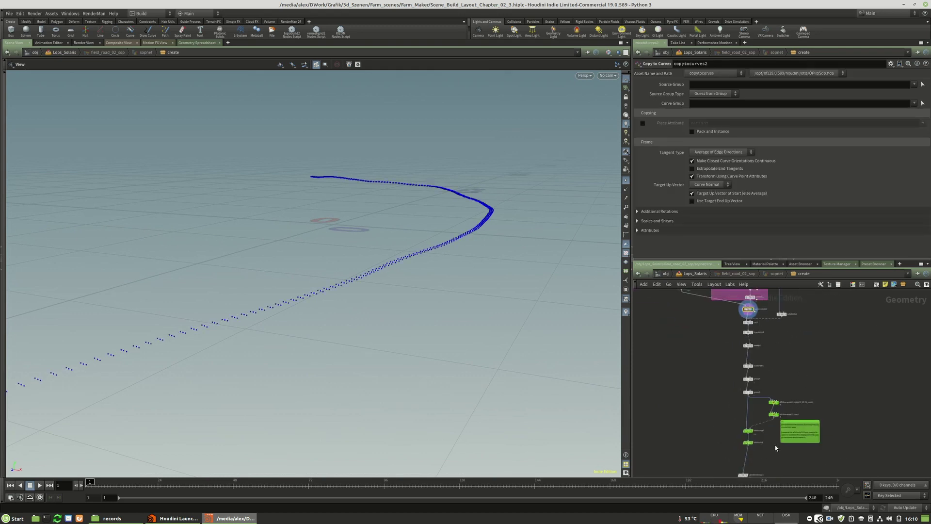
middle_click_drag(775, 446, 768, 379)
scroll(764, 437, "up", 2)
middle_click_drag(776, 425, 781, 334)
scroll(771, 349, "down", 1)
scroll(738, 403, "up", 5)
left_click(731, 404)
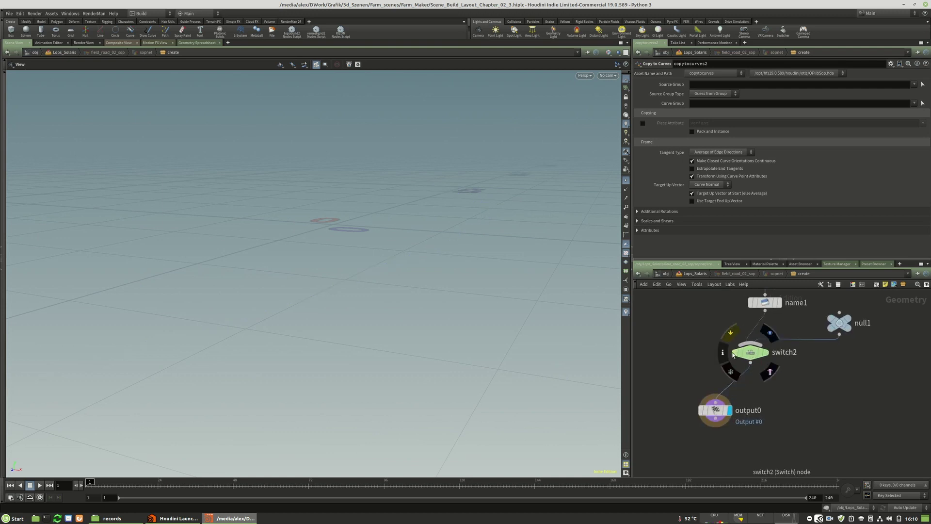
Step: Bypass the switch2 node and hide the viewport points before returning to the Lops_Solaris network
left_click(733, 358)
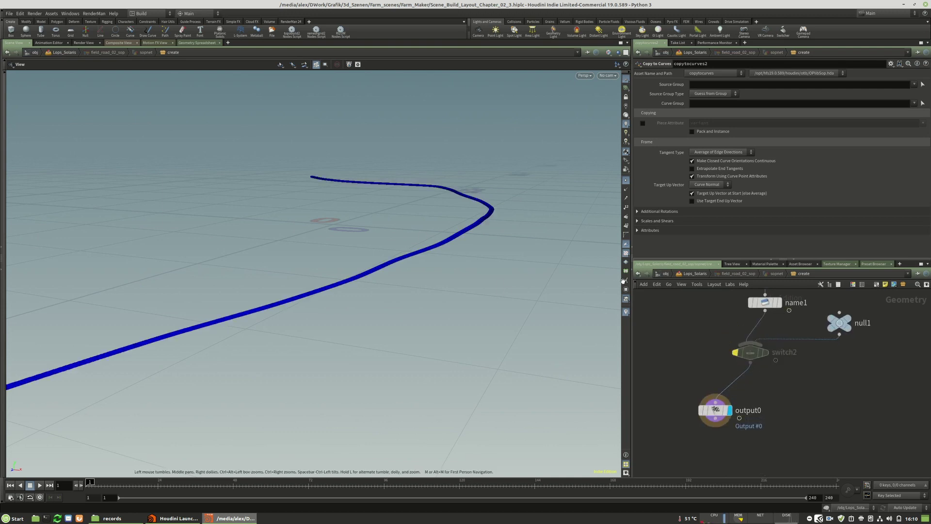
left_click(628, 180)
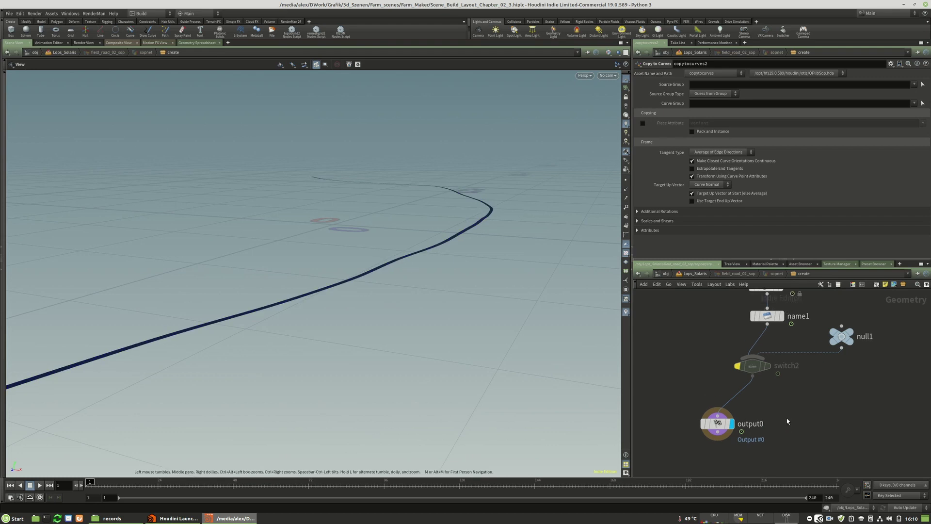
key("u")
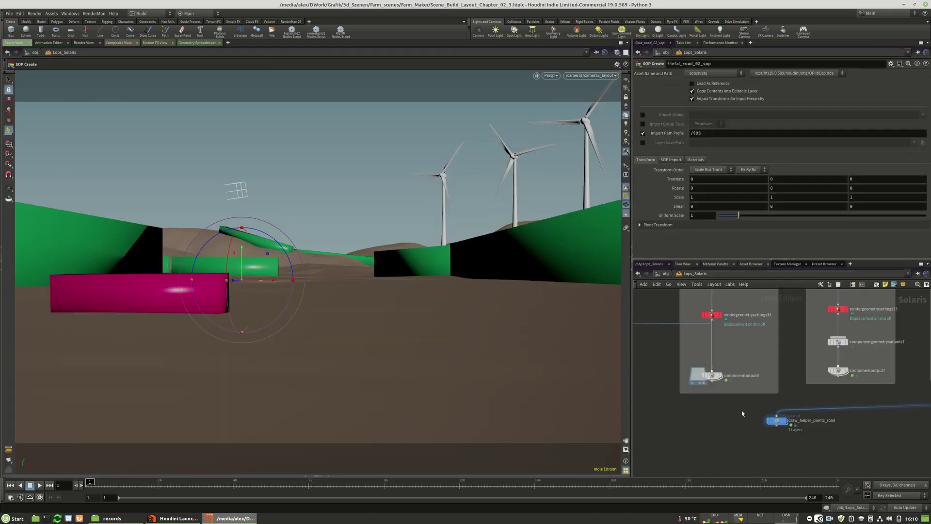
scroll(756, 423, "down", 3)
scroll(741, 409, "up", 4)
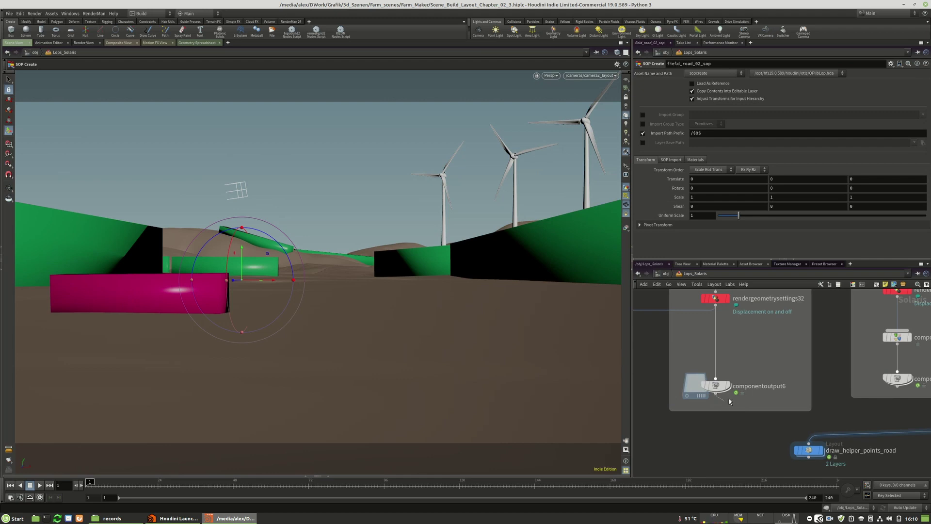
left_click(718, 395)
scroll(732, 315, "down", 12)
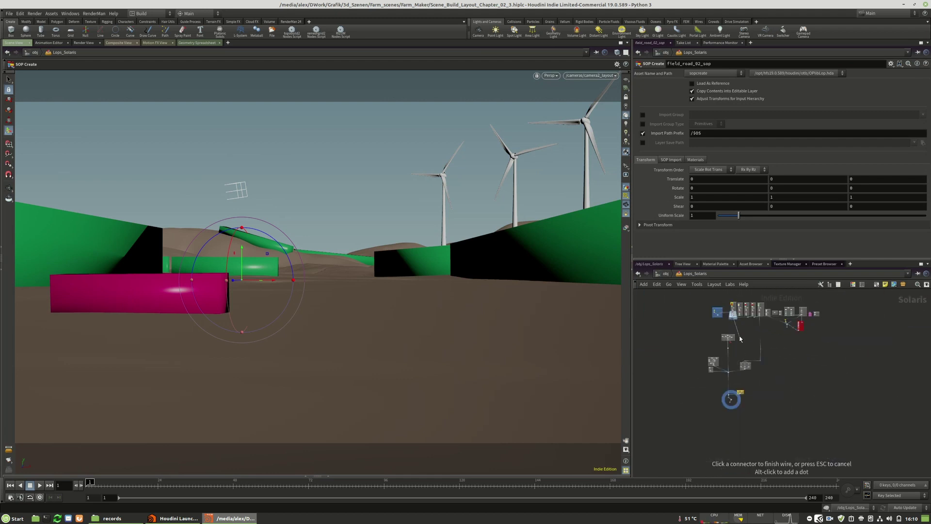
key("Escape")
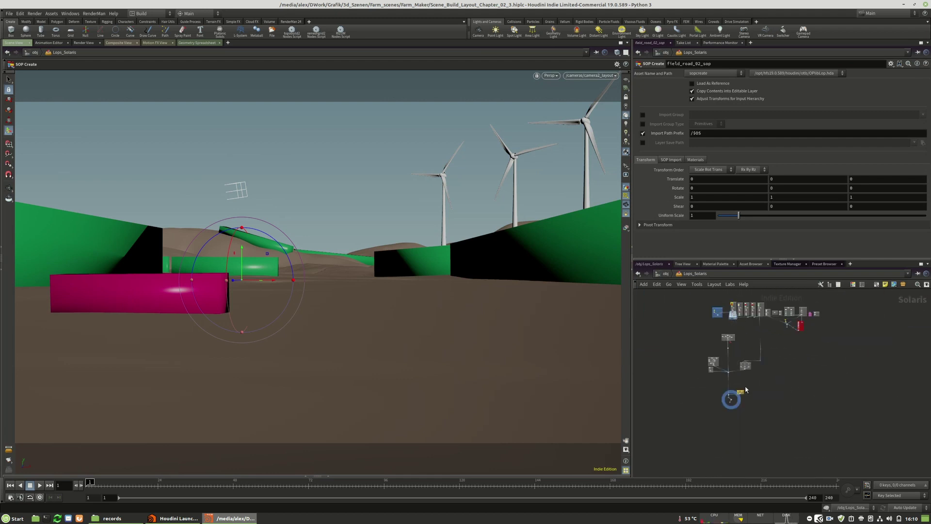
Step: Add a USD ROP node below componentoutput6 and connect it to that node's output
scroll(737, 392, "up", 8)
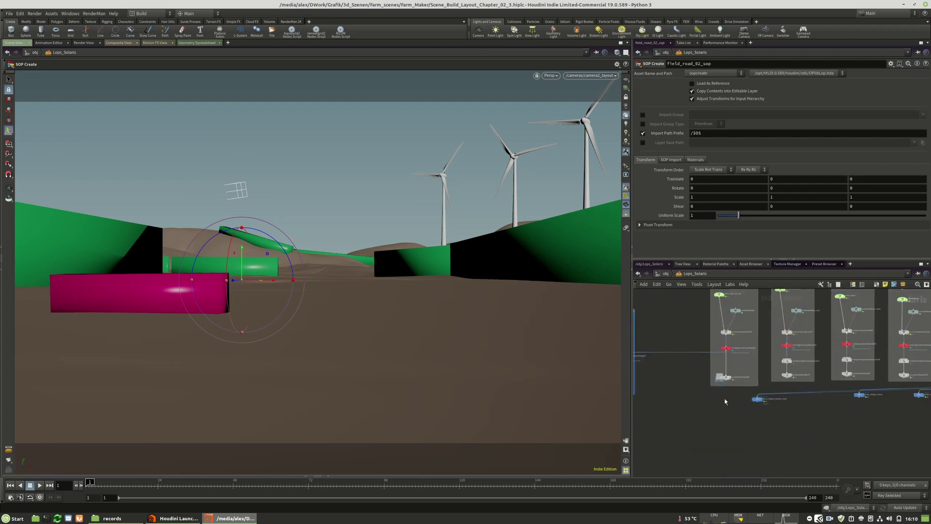
scroll(725, 402, "up", 3)
key("Tab")
type("usd")
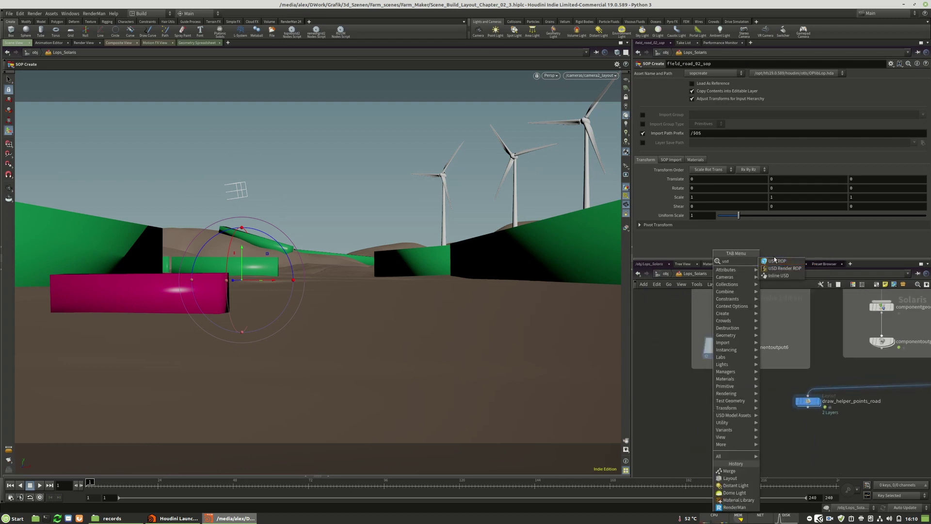
left_click(775, 261)
left_click(730, 388)
left_click_drag(730, 383, 733, 359)
Step: Browse for the USD ROP's output location in $HIP/geo/caches/caches_chapters and create a chapter_02 folder there
left_click(917, 141)
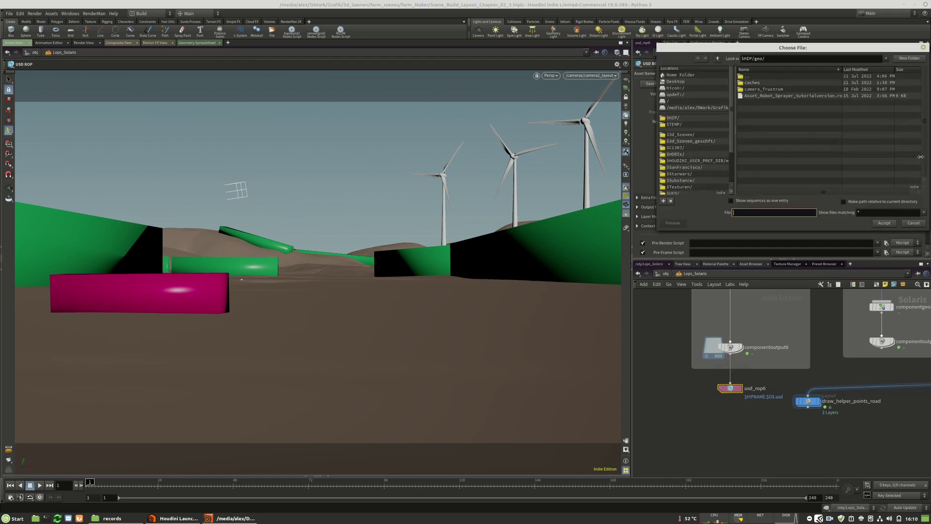
double_click(749, 76)
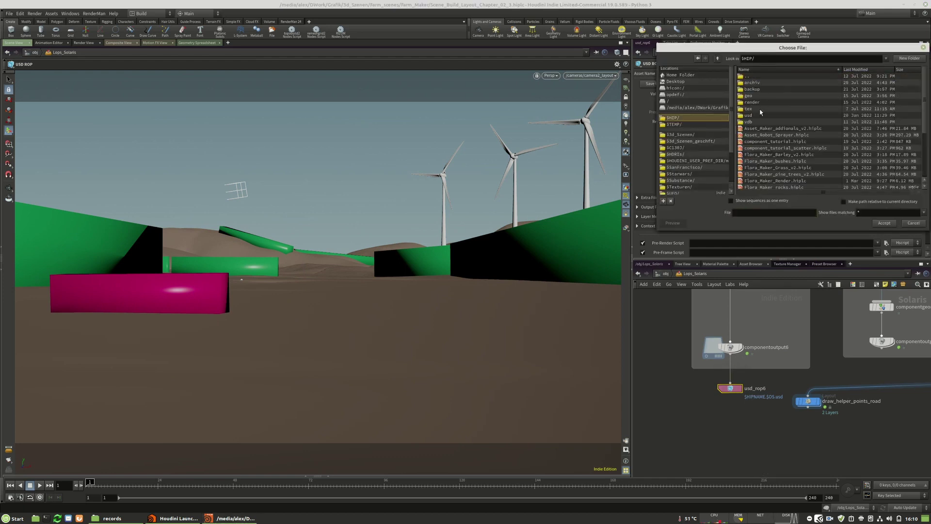
double_click(751, 96)
double_click(754, 84)
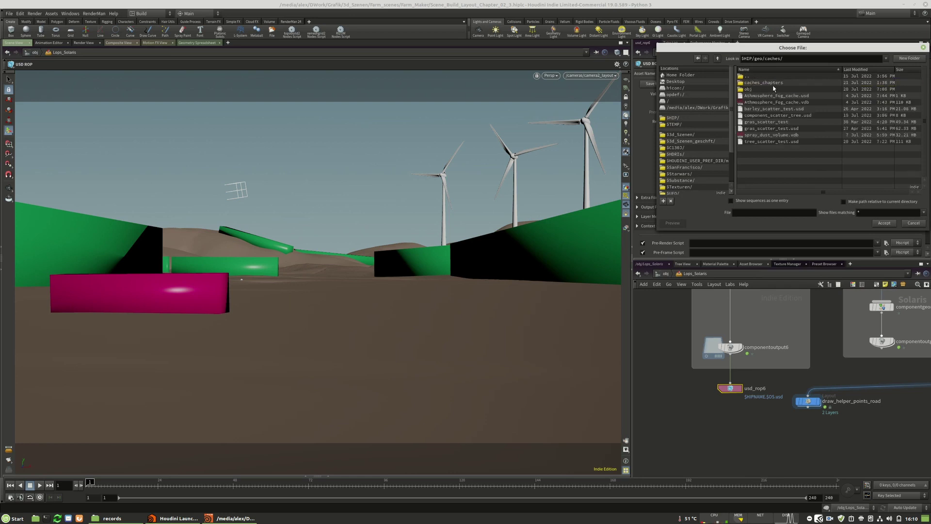
double_click(773, 83)
left_click(910, 58)
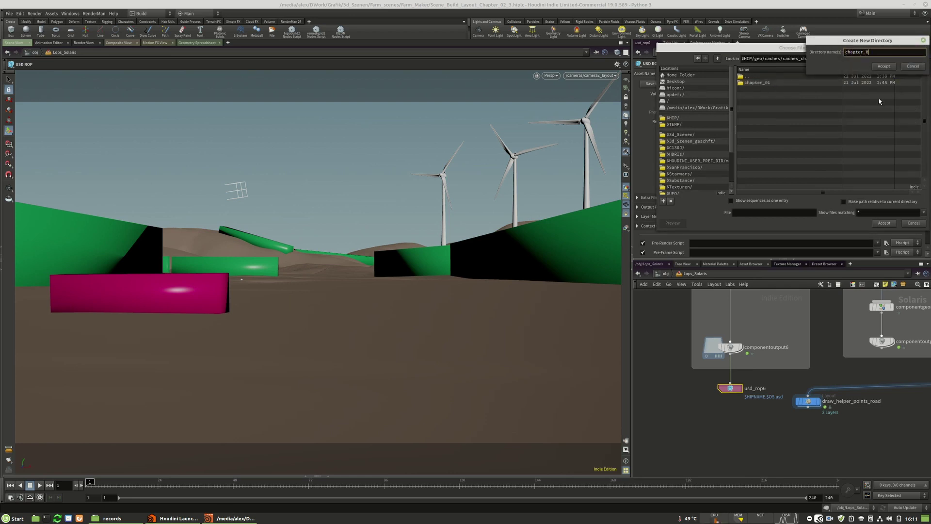
key("Return")
Step: Set the output file name to road_01.usd inside chapter_02
left_click(780, 212)
type("road_01.usd")
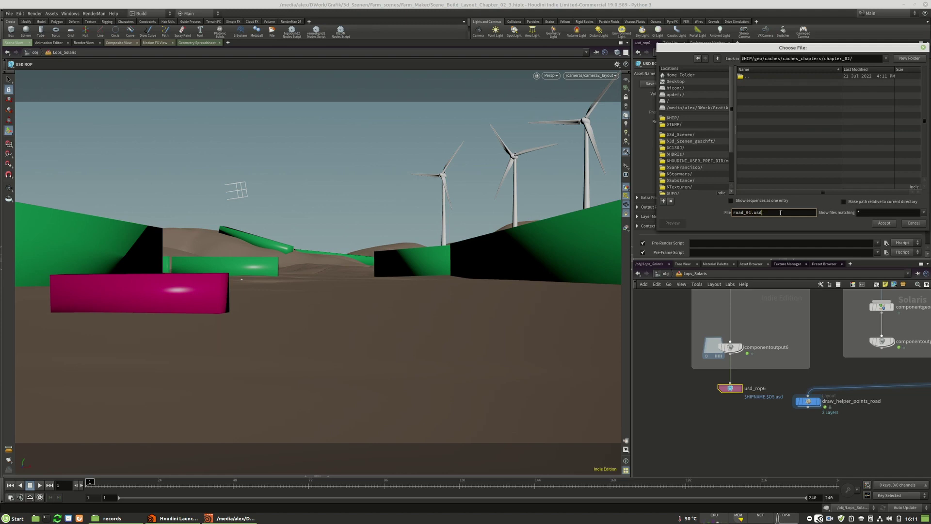
key("Return")
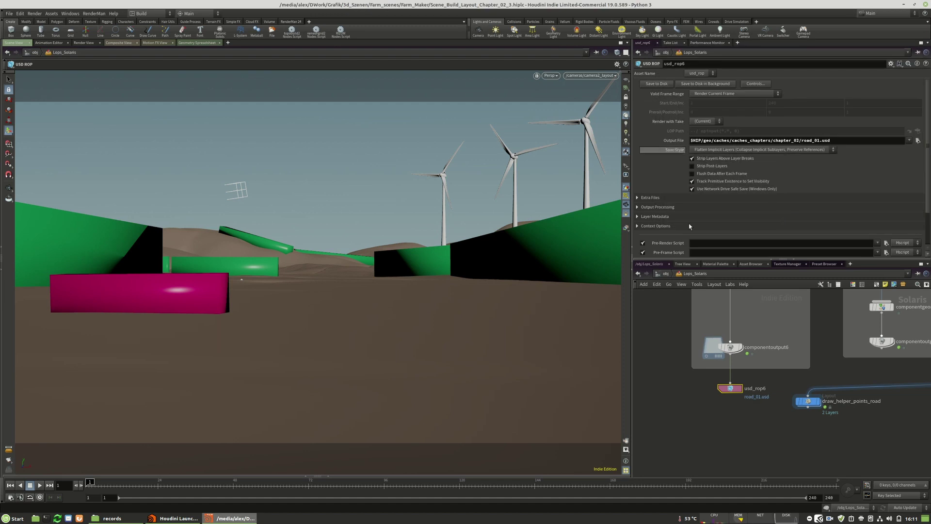
Step: Try to save the USD ROP's output to disk and check the chapter_02 folder for the file
left_click(661, 84)
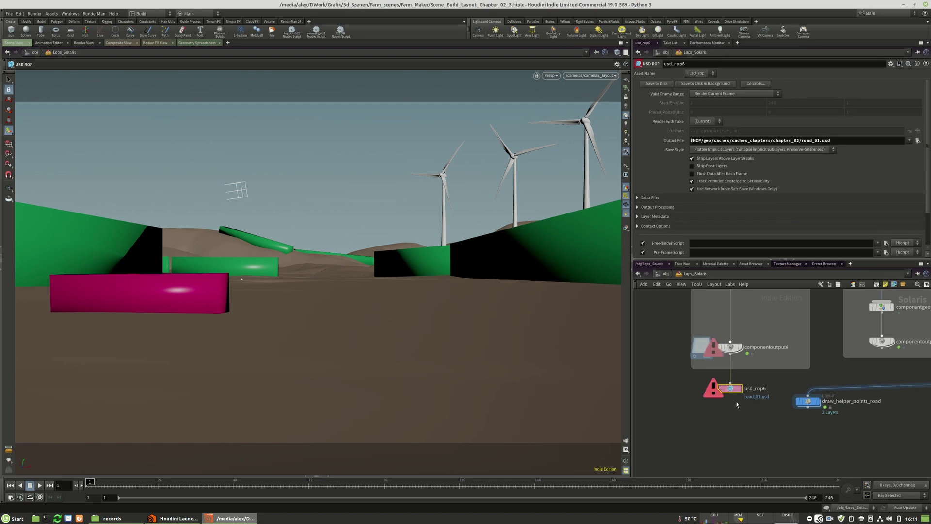
left_click(918, 141)
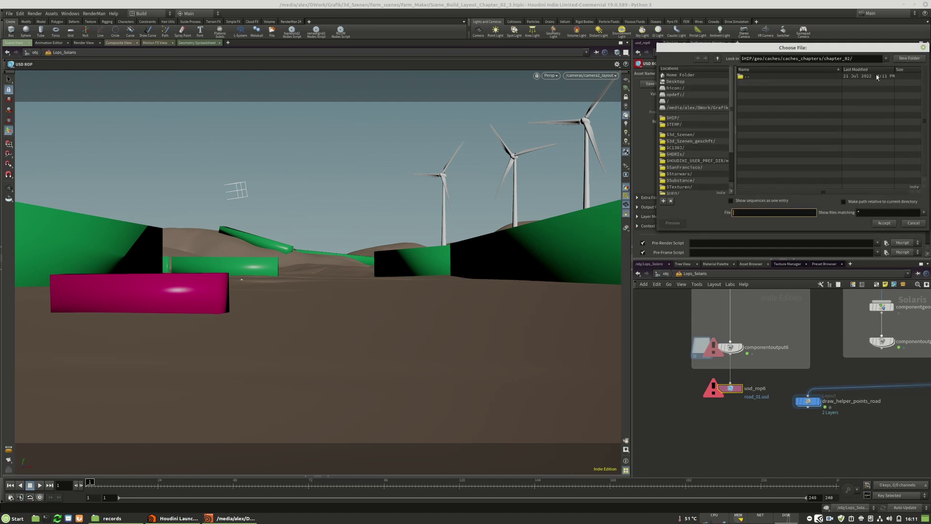
left_click(913, 223)
Step: Rewire the USD ROP to the output of rendergeometrysettings32, bypassing componentoutput6
middle_click_drag(732, 349, 769, 420)
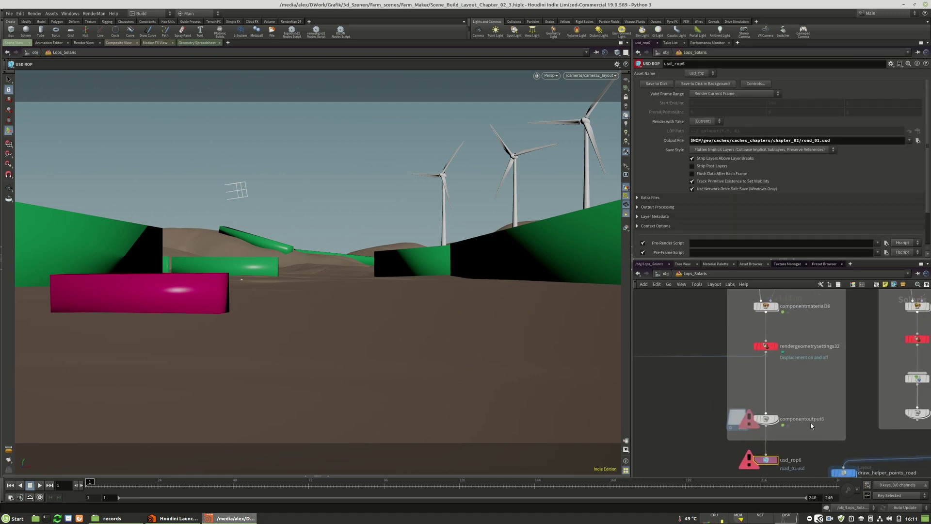
left_click(767, 419)
scroll(653, 203, "down", 3)
middle_click_drag(770, 451, 775, 428)
left_click_drag(779, 438, 809, 367)
scroll(725, 174, "down", 3)
scroll(724, 169, "up", 3)
Step: Save road_01.usd to disk and check the chapter_02 folder for it
left_click(655, 83)
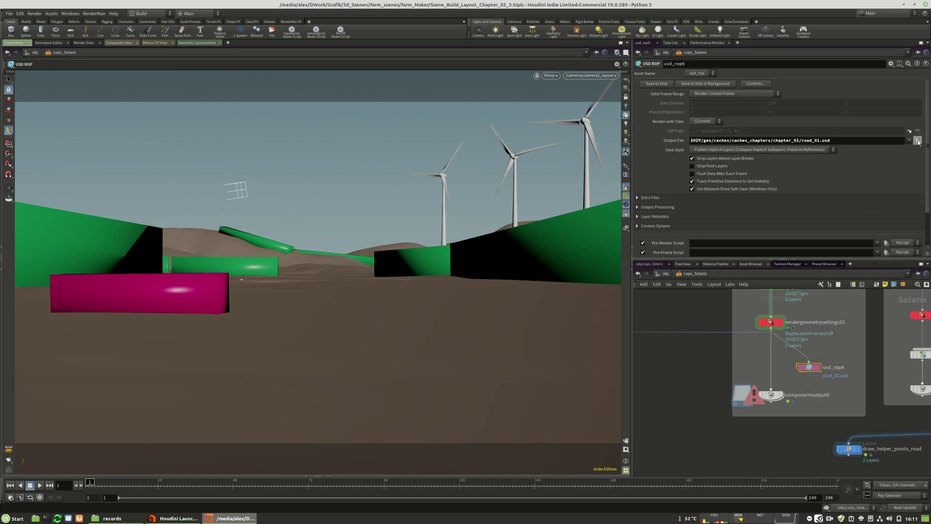
left_click(918, 140)
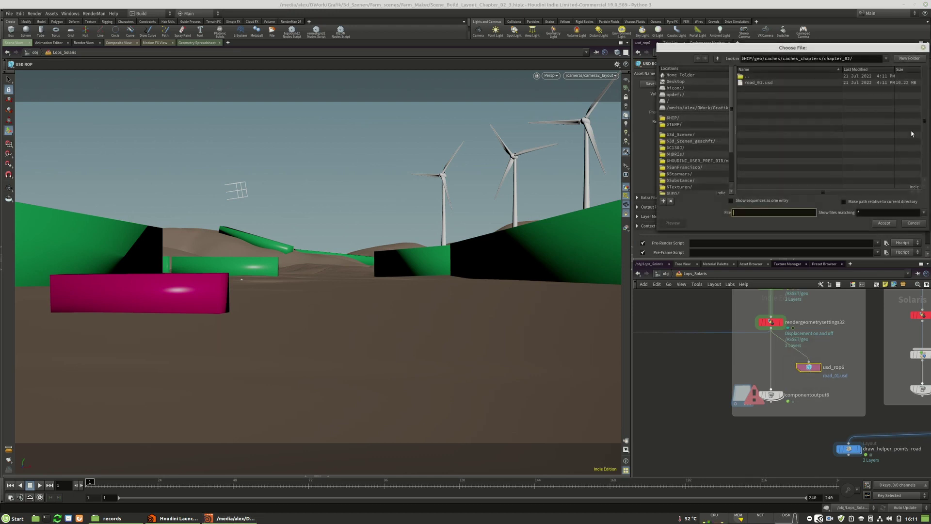
left_click(913, 223)
Step: Move the USD ROP node down the network, beside the red node under the grey network box
scroll(789, 334, "down", 6)
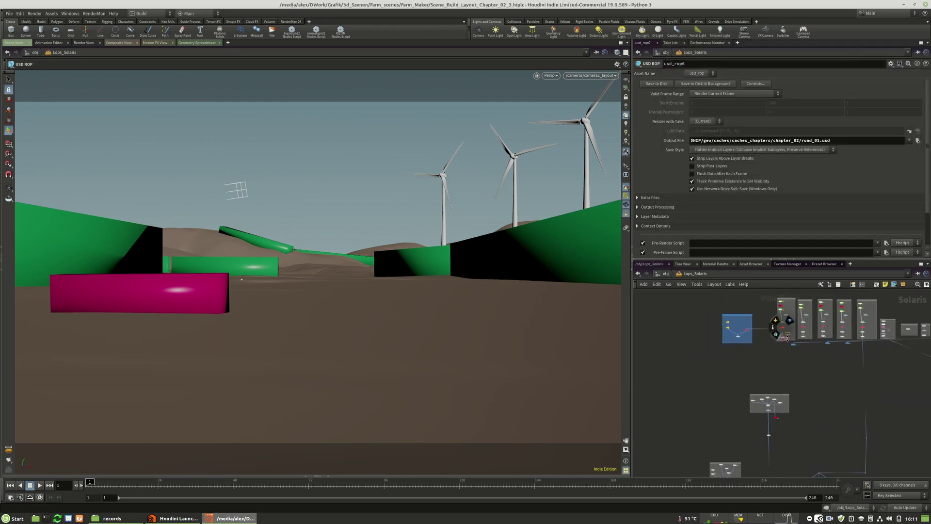
left_click_drag(789, 335, 748, 364)
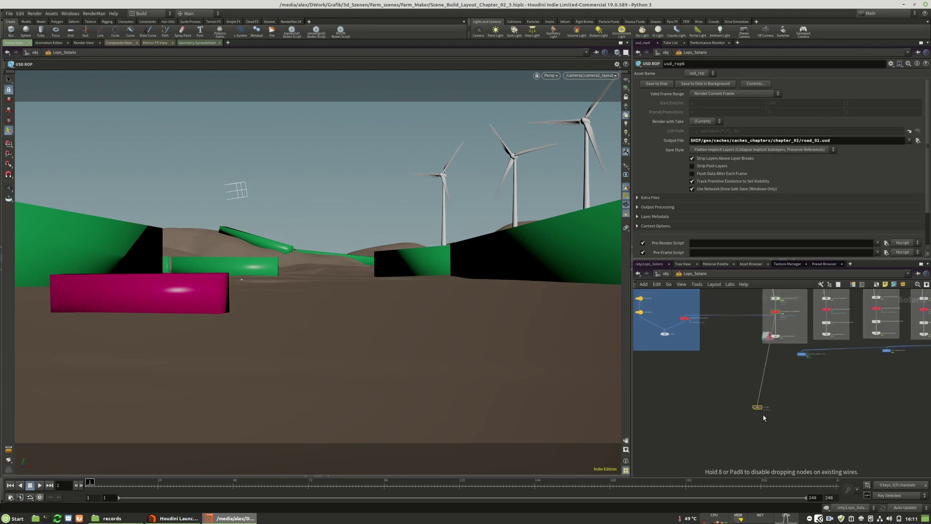
middle_click_drag(797, 433, 745, 312)
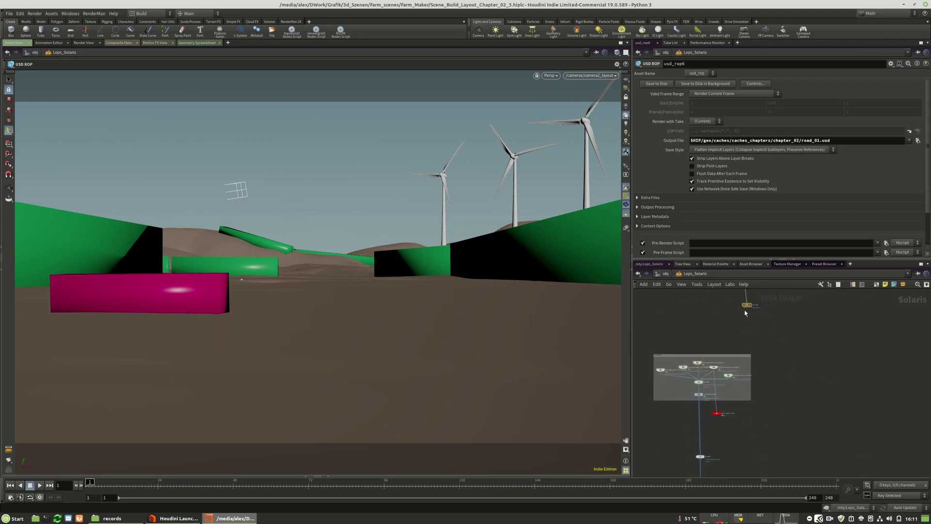
left_click_drag(754, 315, 739, 415)
Step: Enclose the red node and the USD ROP in a network box titled "road building"
left_click(712, 412, "shift")
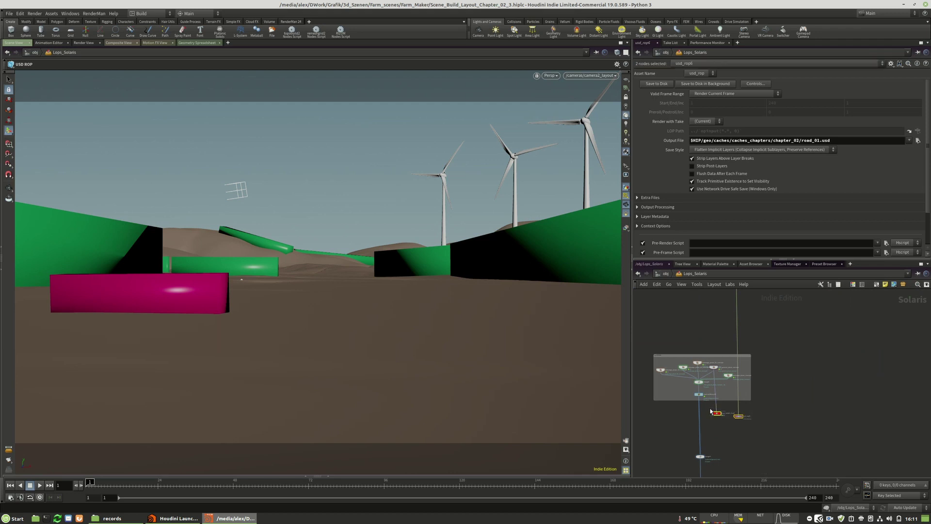
left_click(876, 284)
scroll(722, 415, "up", 3)
left_click(747, 411)
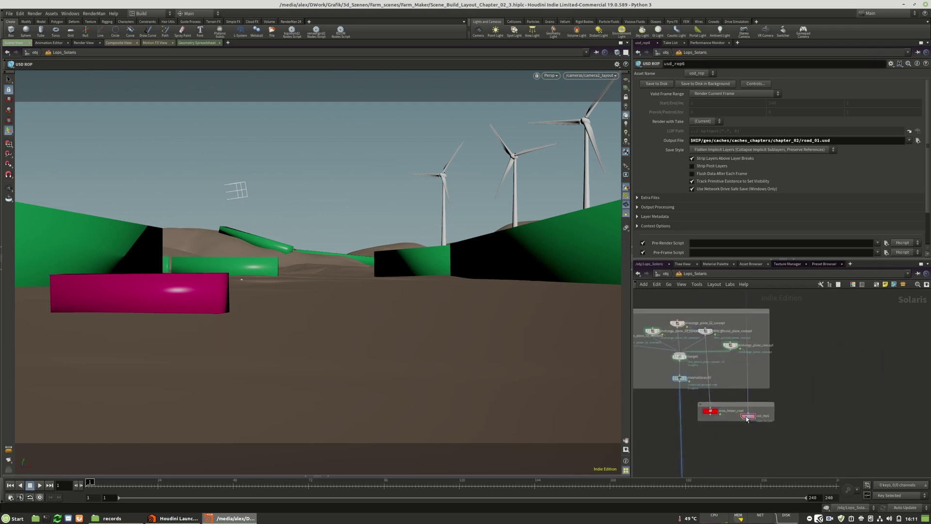
double_click(732, 404)
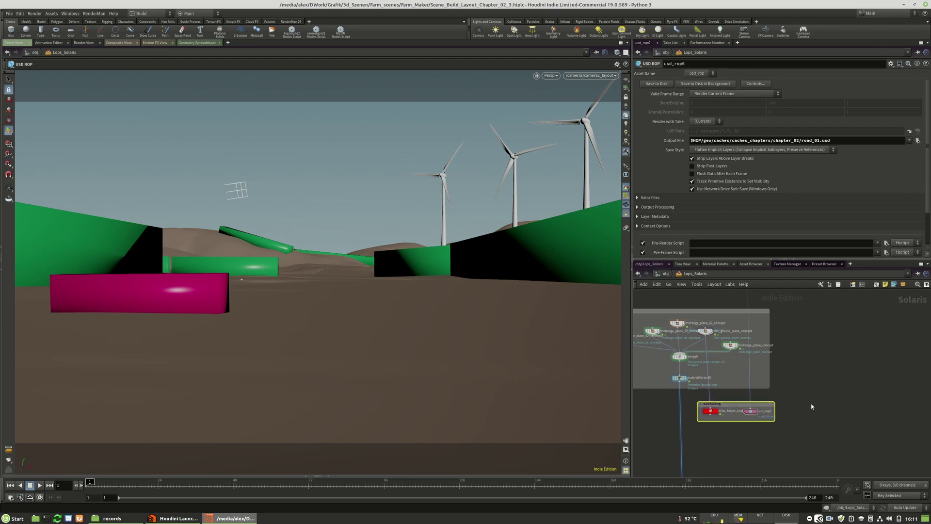
Step: Colour the road building network box bright green
left_click(748, 404)
key("c")
left_click(898, 445)
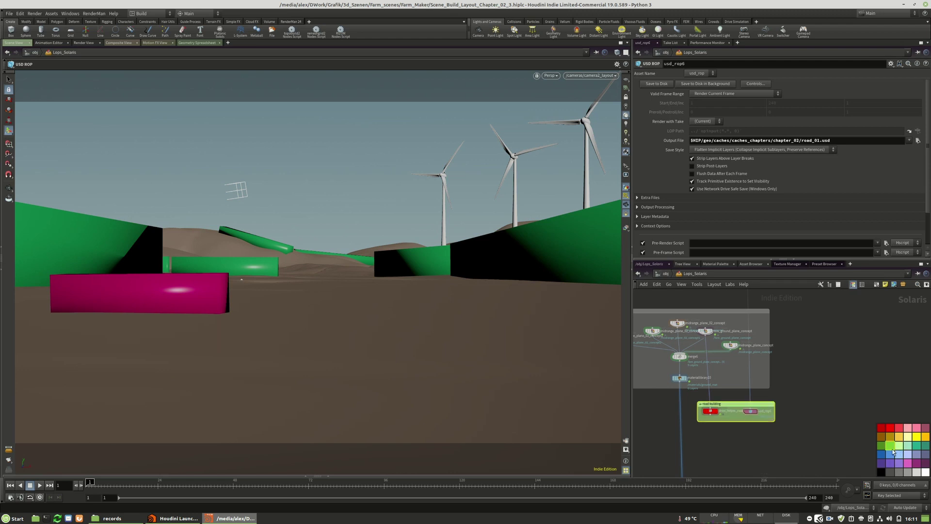
key("c")
Step: Add a Reference node below the road building network box
scroll(790, 438, "down", 4)
left_click_drag(761, 393, 763, 388)
middle_click_drag(790, 354, 794, 297)
middle_click_drag(815, 391, 816, 304)
middle_click_drag(800, 362, 778, 335)
middle_click_drag(756, 296, 755, 460)
scroll(756, 460, "up", 5)
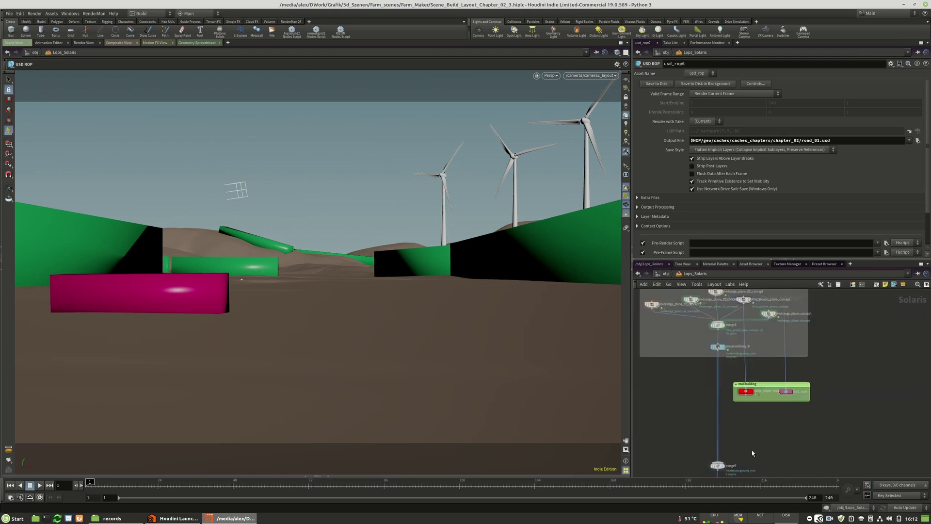
key("Tab")
type("ref")
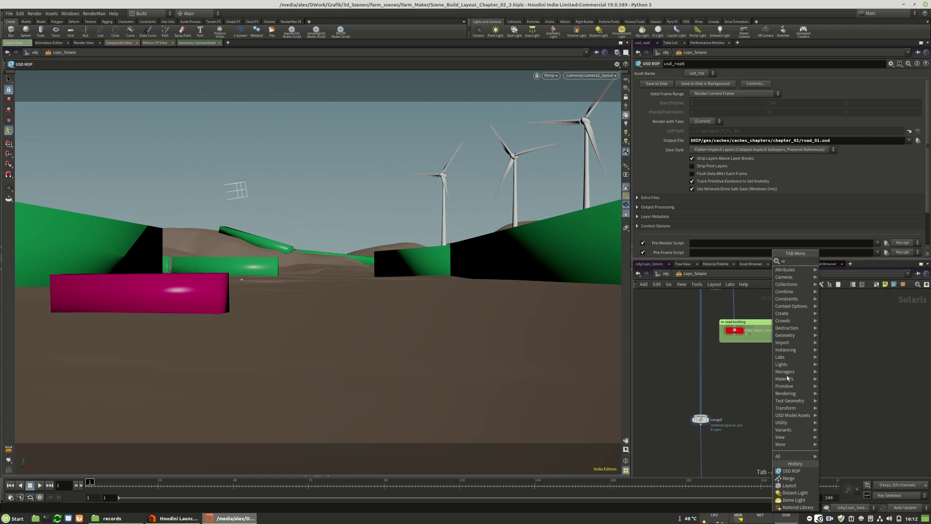
key("Return")
left_click(798, 412)
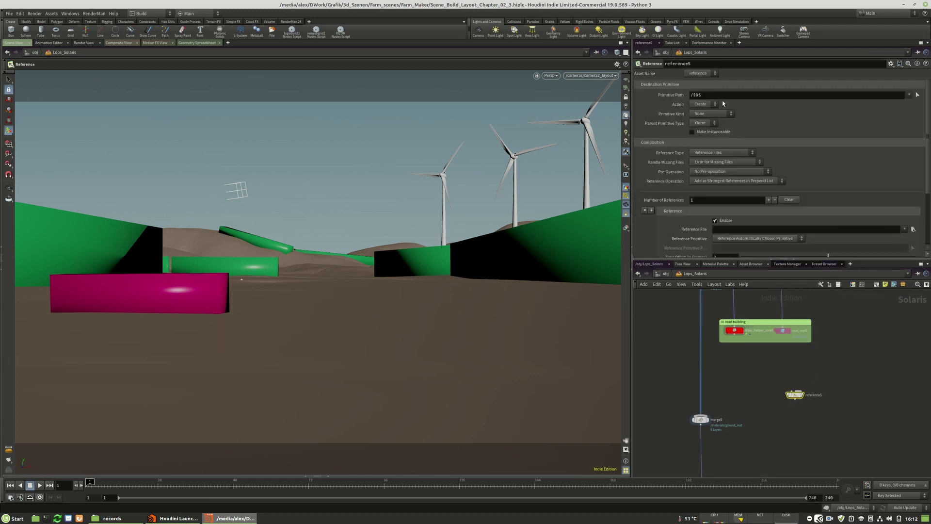
Step: Set the Reference node's primitive path to /road_01
double_click(700, 97)
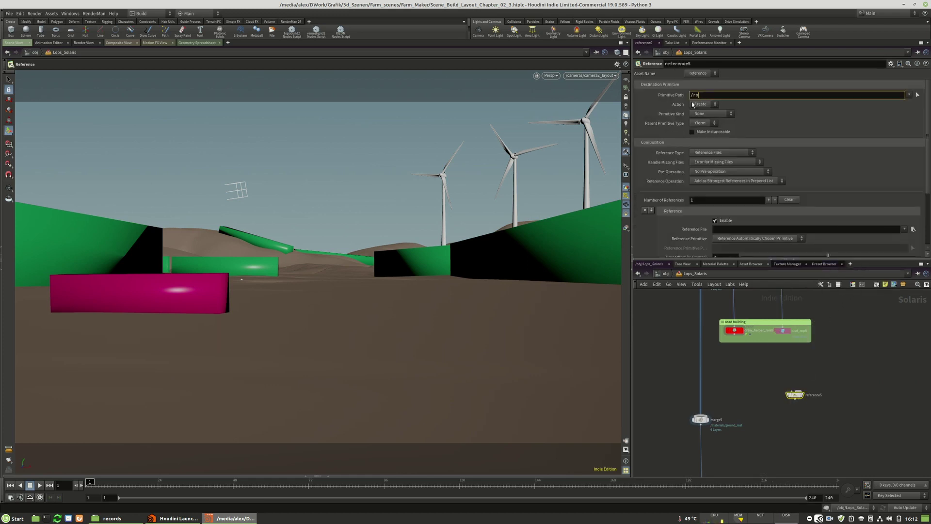
type("road_01")
key("Return")
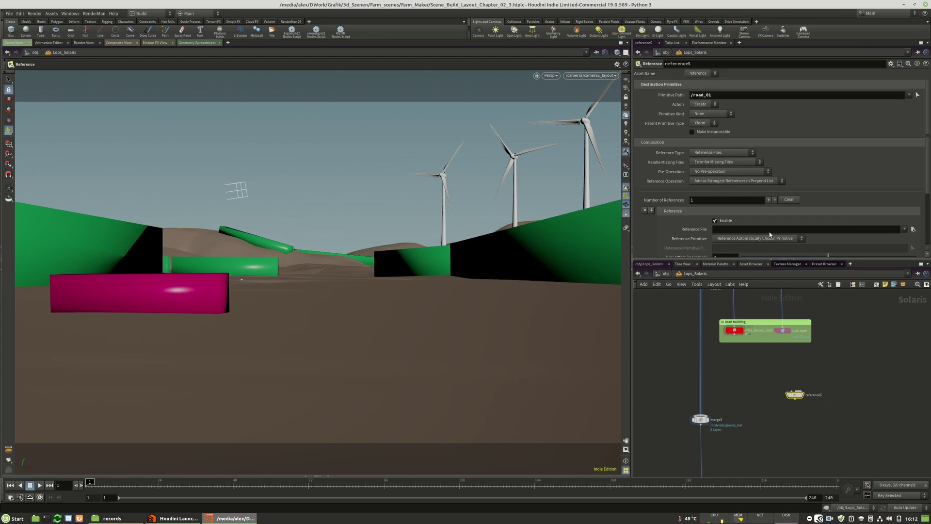
Step: Wire the Reference node into the merge node below and load road_01.usd from chapter_02 as its reference file
left_click_drag(795, 399, 700, 415)
left_click_drag(801, 401, 789, 365)
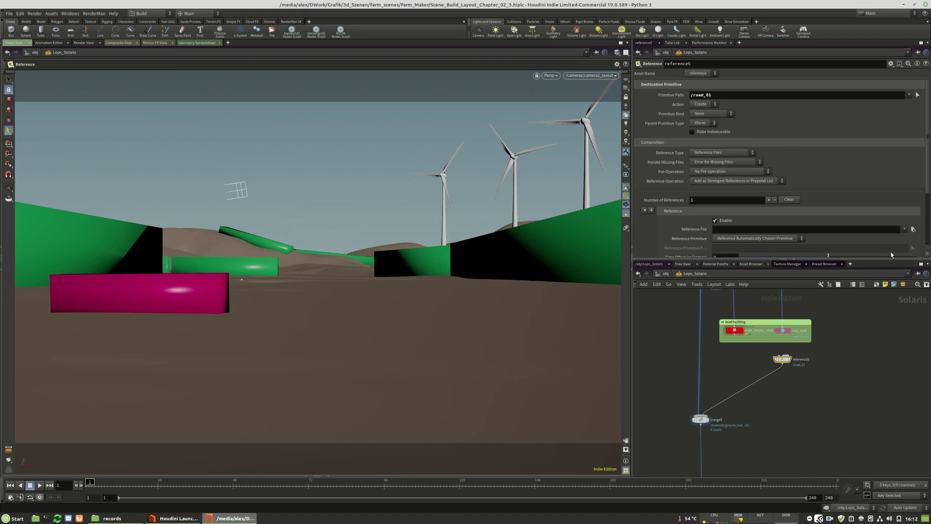
left_click(912, 229)
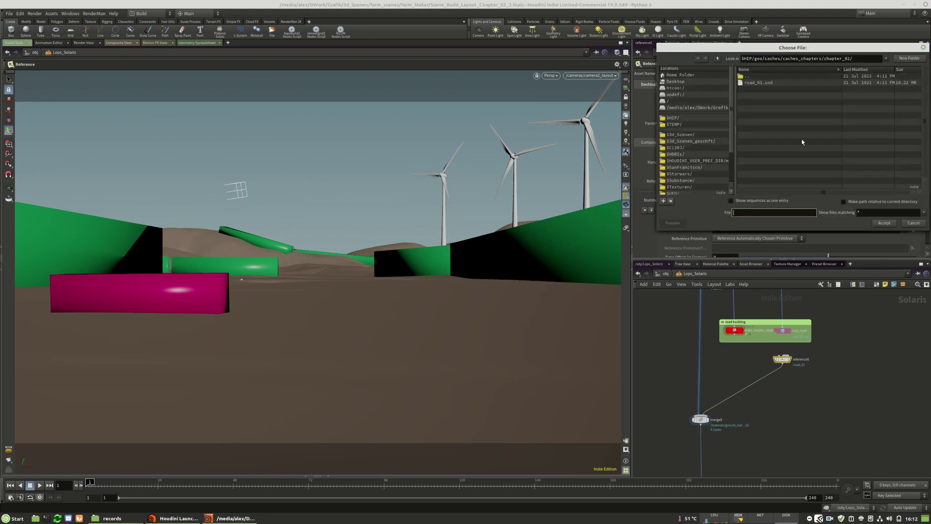
double_click(749, 83)
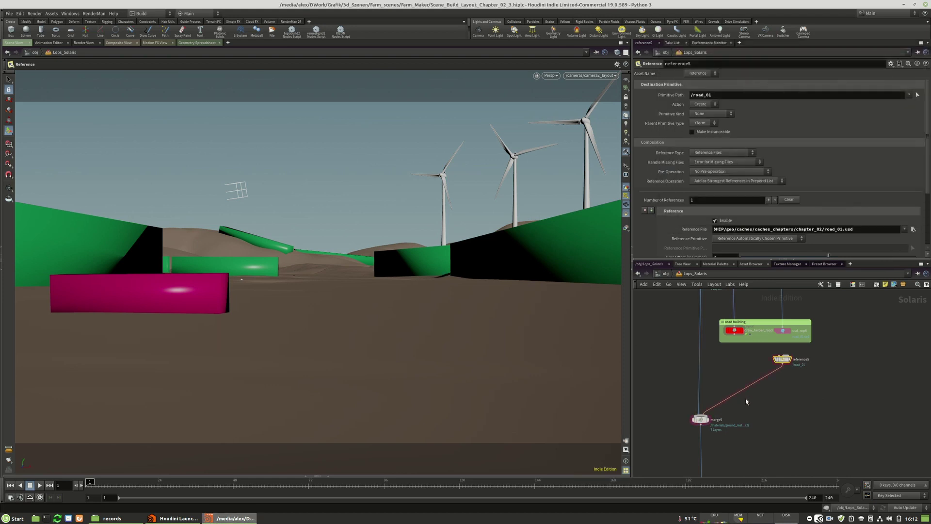
Step: Orbit the scene view to inspect the landscape from above after merging the road reference
left_click_drag(705, 420, 706, 423)
key("Escape")
left_click_drag(366, 285, 350, 260)
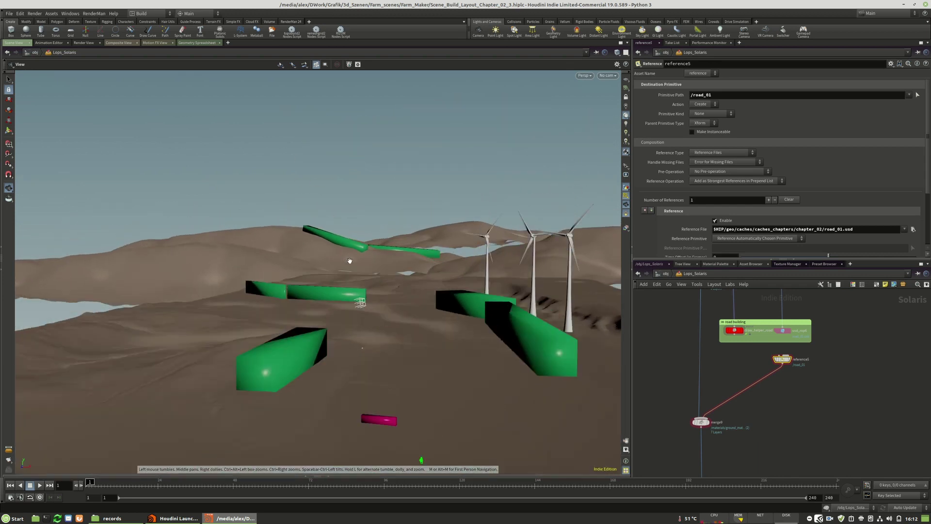
Step: Insert a Transform node between the road Reference node and the merge node
scroll(798, 364, "up", 2)
key("Tab")
type("tra")
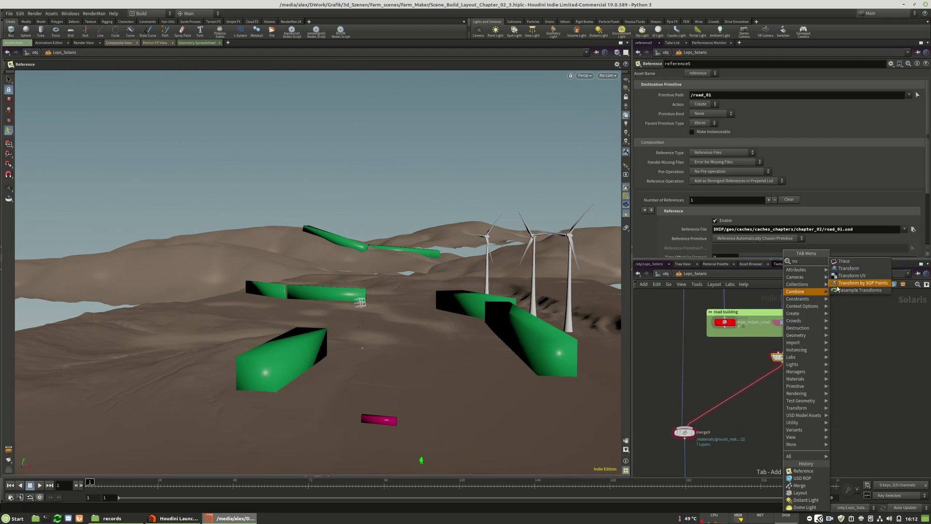
left_click(848, 268)
left_click(780, 385)
Step: Try raising the road to a Y translation of 16.131, check it in the scene view, and delete the Transform node
left_click_drag(297, 303, 296, 294)
left_click_drag(401, 335, 392, 293, "alt")
right_click_drag(392, 292, 416, 292, "alt")
mouse_move(459, 288)
left_mouse_down("alt")
mouse_move(449, 288)
mouse_move(452, 319)
mouse_move(453, 274)
mouse_move(451, 283)
left_mouse_up("alt")
middle_click_drag(465, 239, 460, 243, "alt")
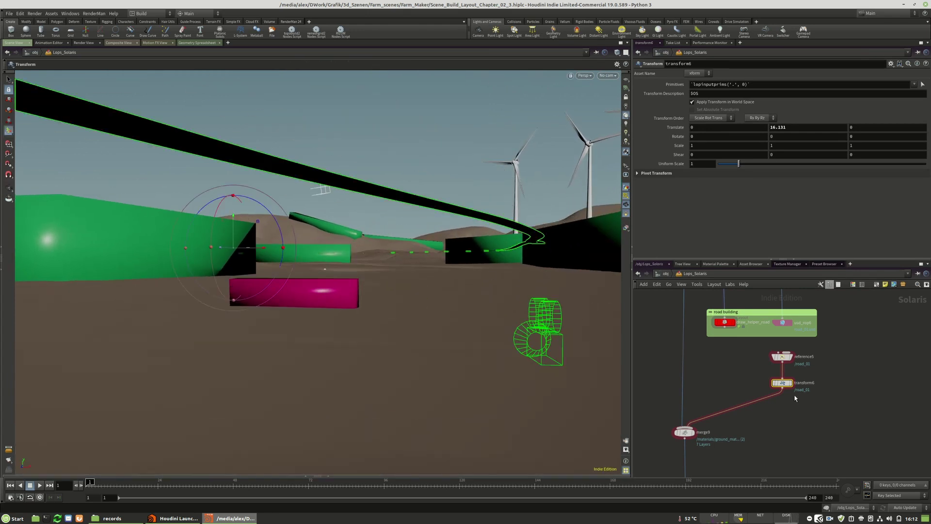
key("Delete")
Step: Enter the geometry network of field_road_02_sop in the field_road box and orbit around the road to examine its surface
scroll(801, 435, "down", 5)
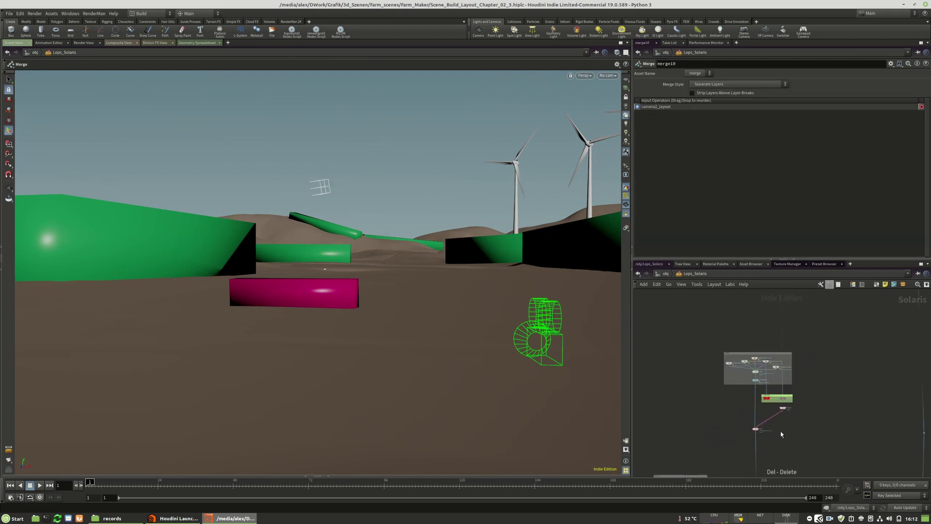
scroll(801, 436, "up", 10)
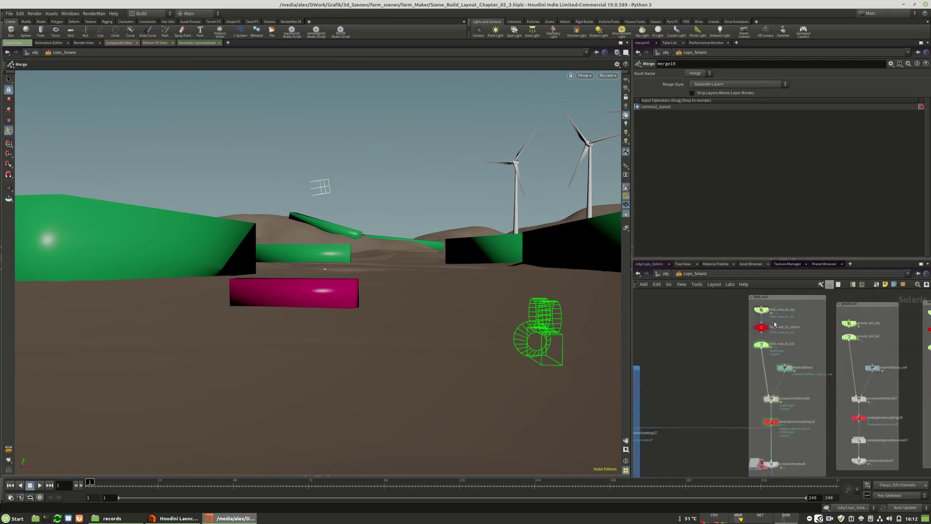
middle_click_drag(814, 351, 805, 411)
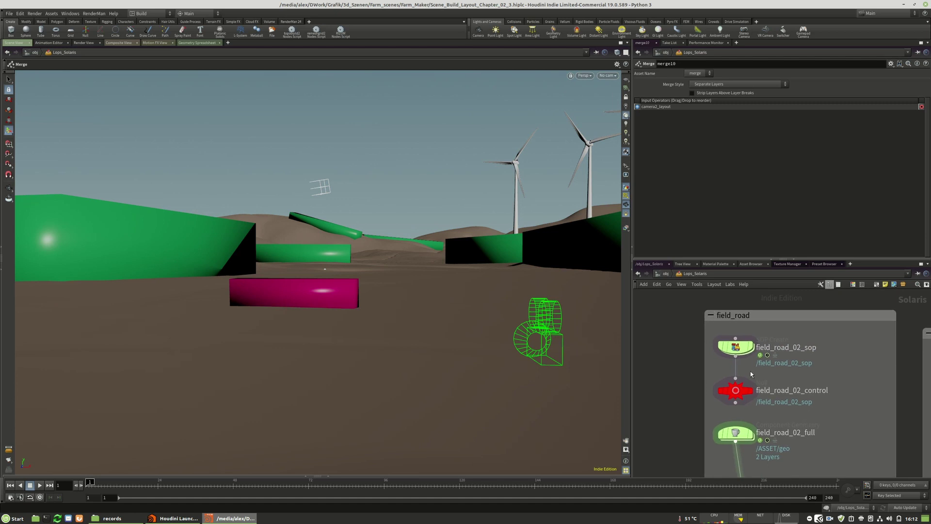
left_click(735, 348)
double_click(736, 348)
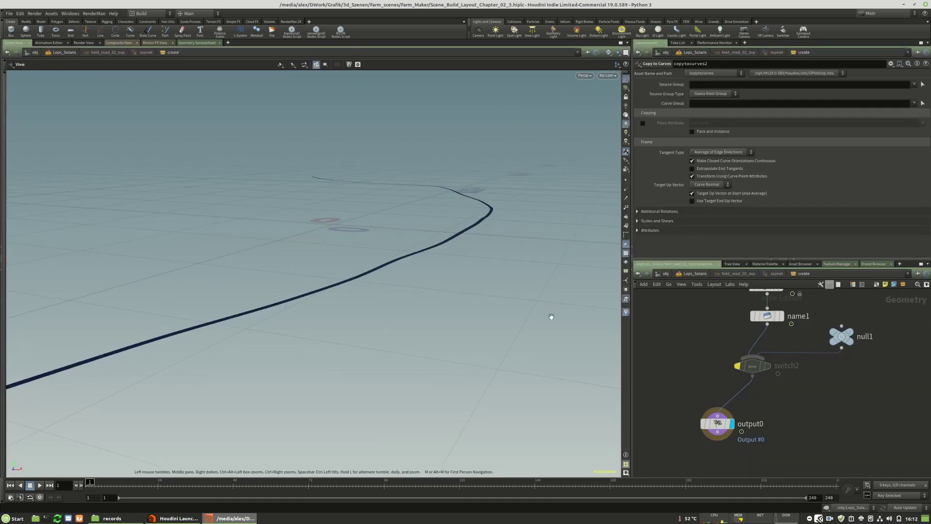
left_click(624, 190)
mouse_move(318, 272)
left_mouse_down()
mouse_move(305, 267)
mouse_move(315, 255)
left_mouse_up()
left_click(625, 191)
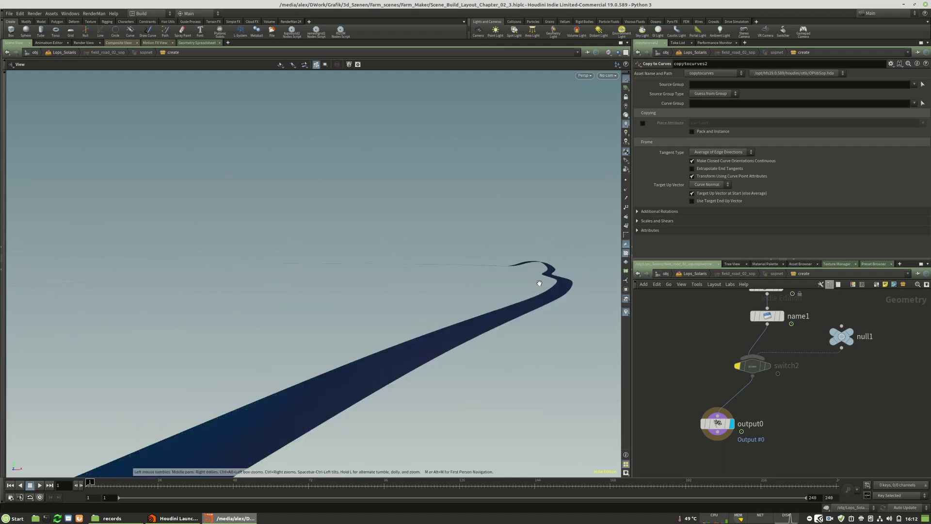
Step: Locate the ray projection section of the road network and examine the ray_project_height transform's settings
scroll(807, 405, "down", 6)
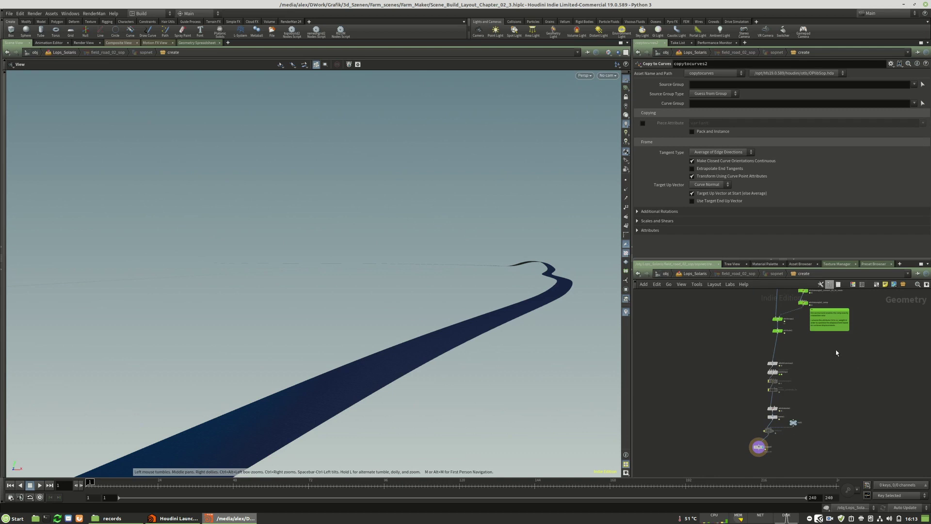
scroll(790, 394, "up", 5)
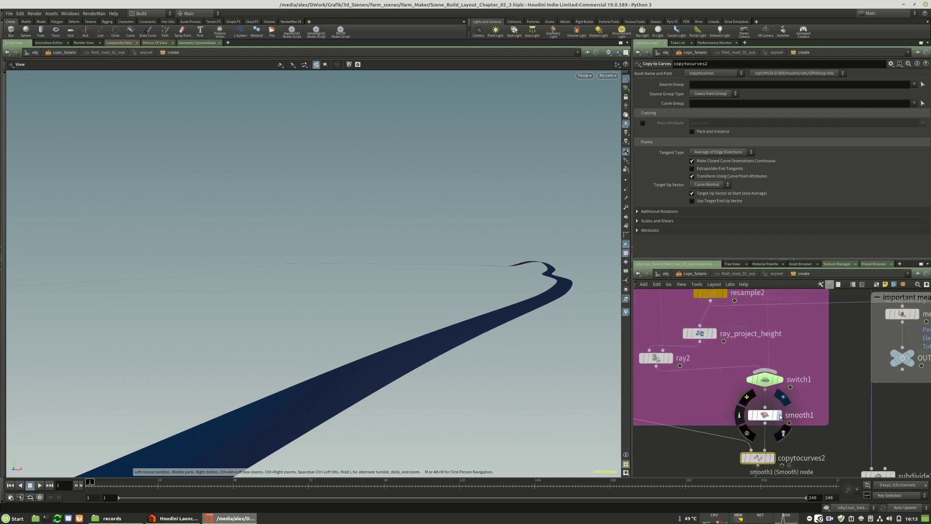
scroll(800, 437, "down", 2)
left_click_drag(726, 398, 729, 390)
left_click(696, 415)
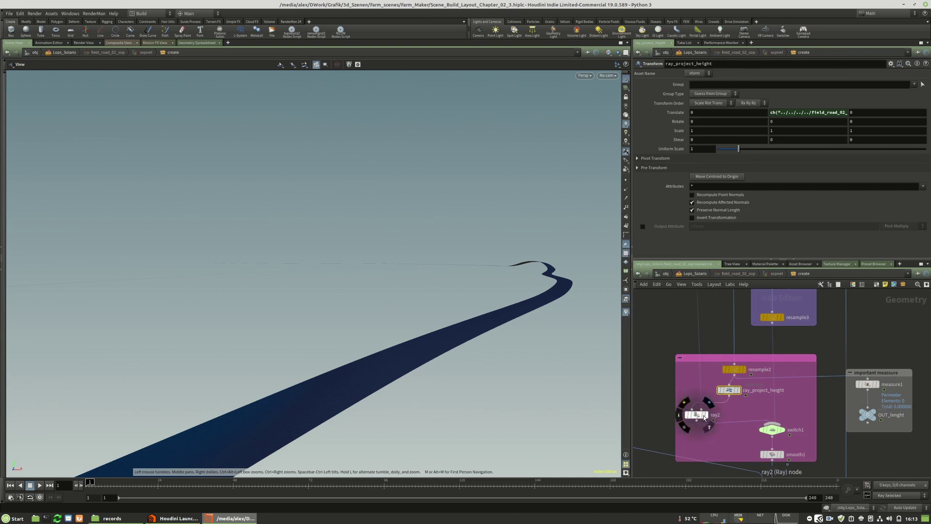
left_click(729, 390)
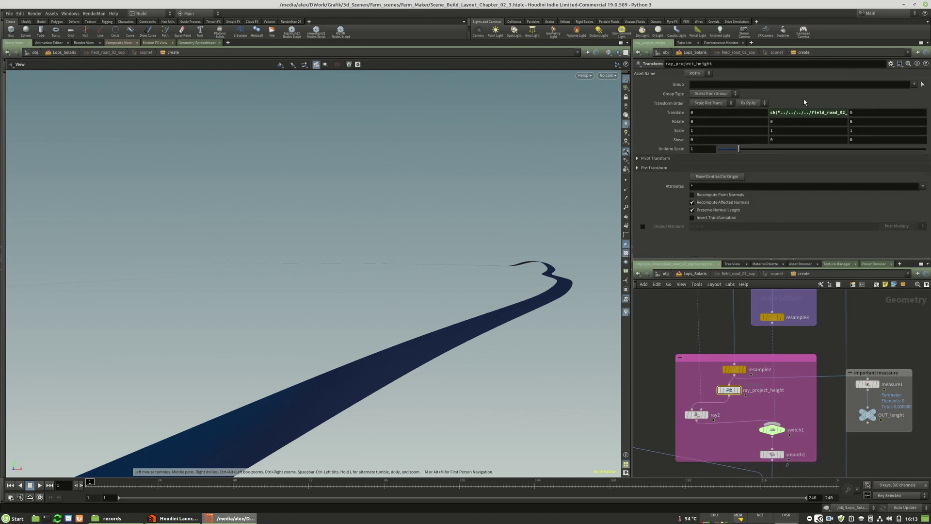
Step: Return to the Solaris network and review the field_road_02_control parameters
key("u")
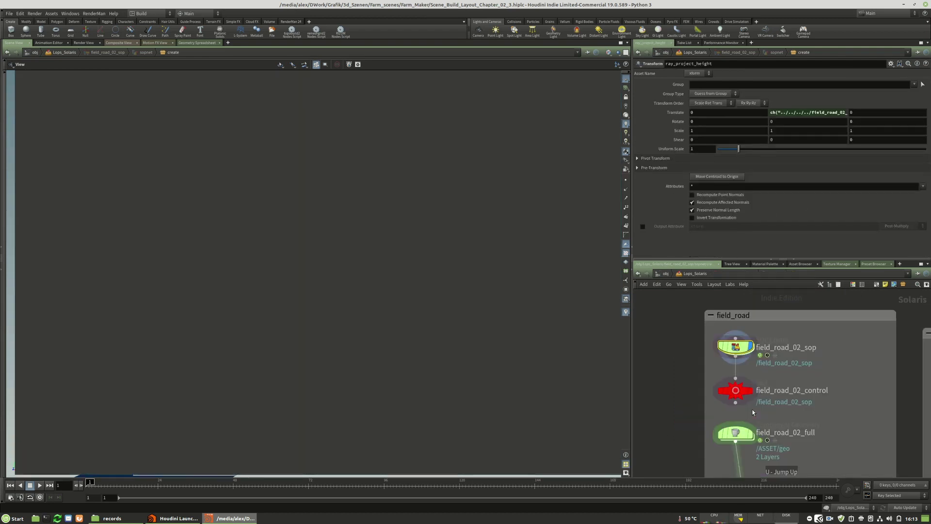
left_click(735, 391)
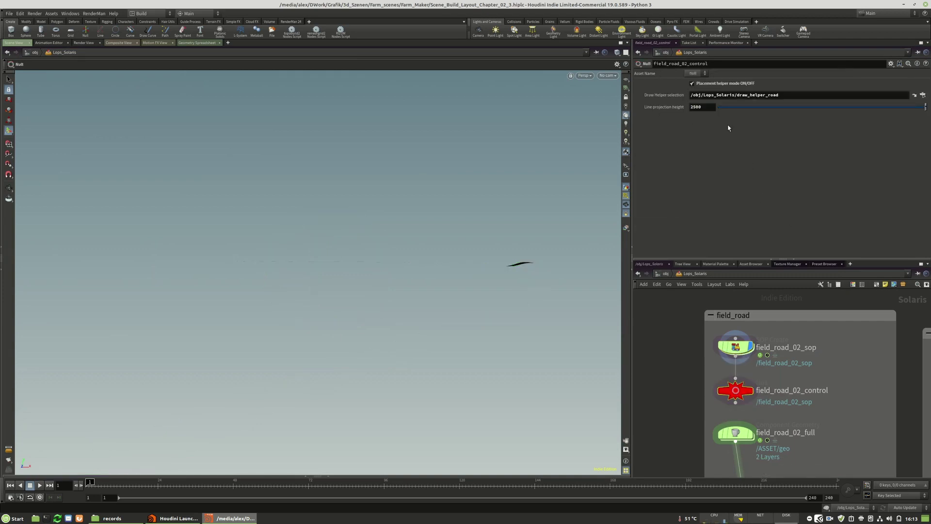
mouse_move(744, 392)
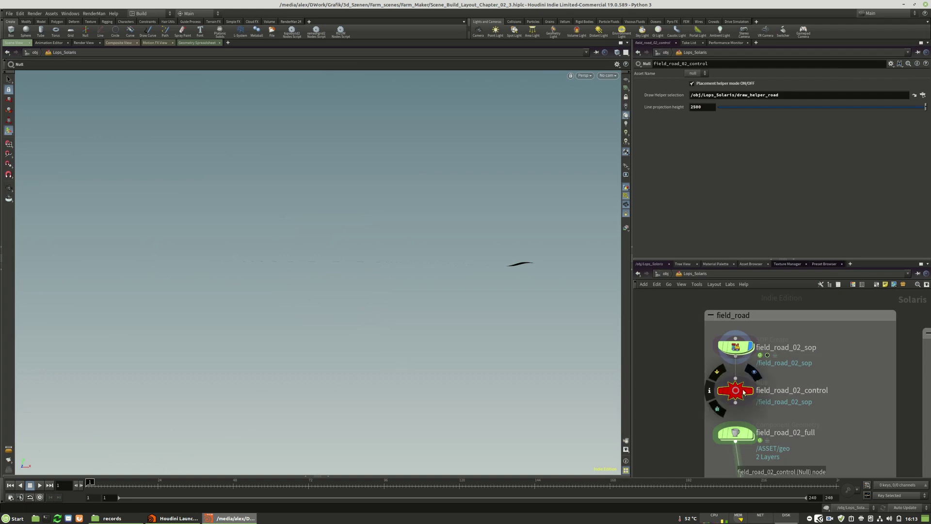
Step: Display the road at the rendergeometrysettings32 node and orbit around it to examine its shape and shading
scroll(769, 406, "down", 5)
middle_click_drag(770, 407, 767, 316)
scroll(762, 442, "up", 3)
mouse_move(763, 441)
middle_mouse_down()
mouse_move(751, 364)
mouse_move(752, 433)
middle_mouse_up()
scroll(762, 410, "down", 1)
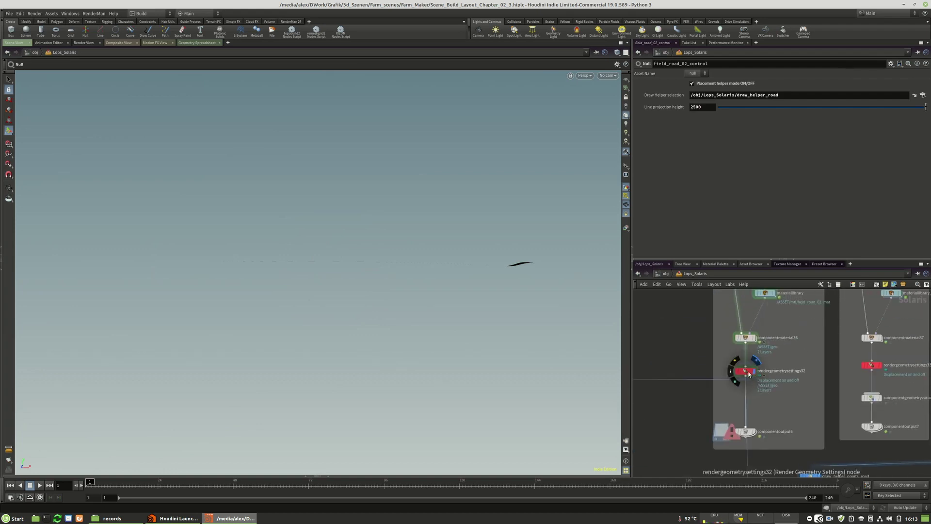
key("r")
left_click(748, 372)
left_click(748, 374)
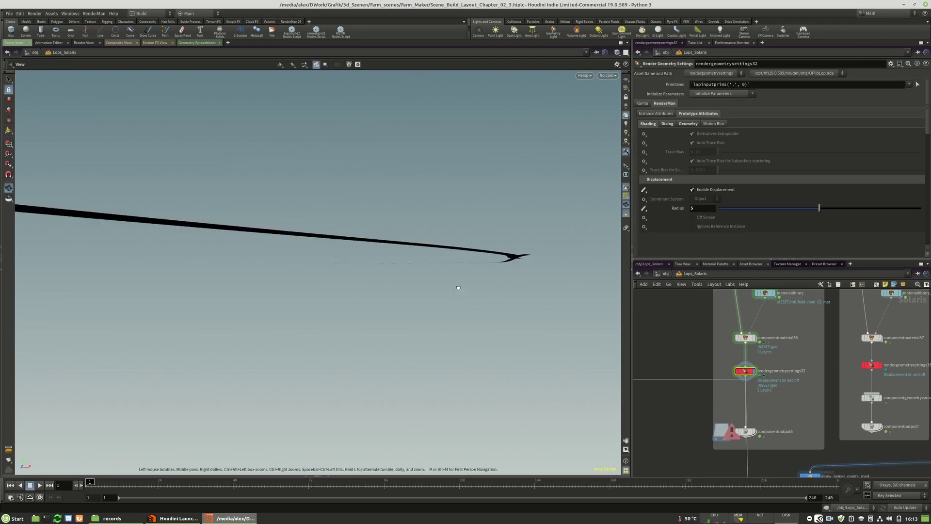
left_click_drag(459, 285, 447, 287, "alt")
scroll(769, 423, "down", 6)
scroll(757, 365, "up", 8)
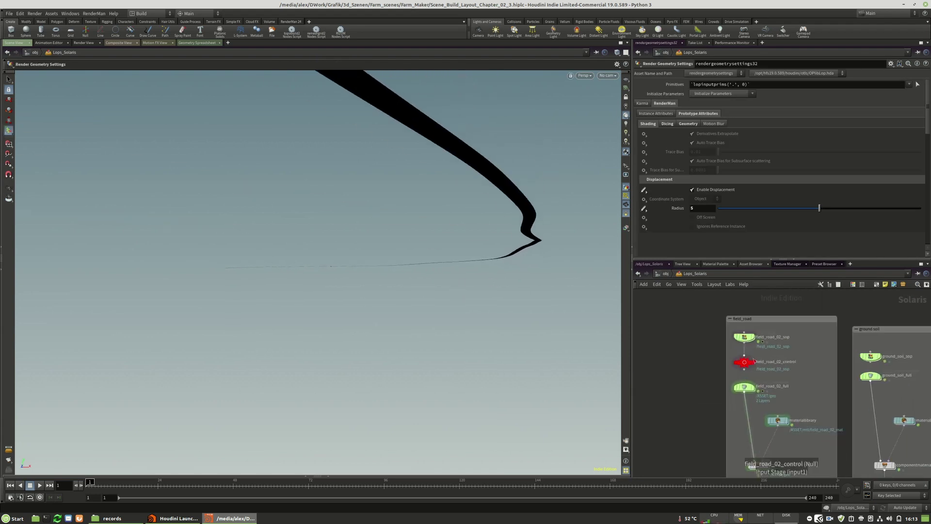
Step: Re-enter the field_road_02_sop geometry network, display the ray2 node and review its ray projection settings
double_click(740, 328)
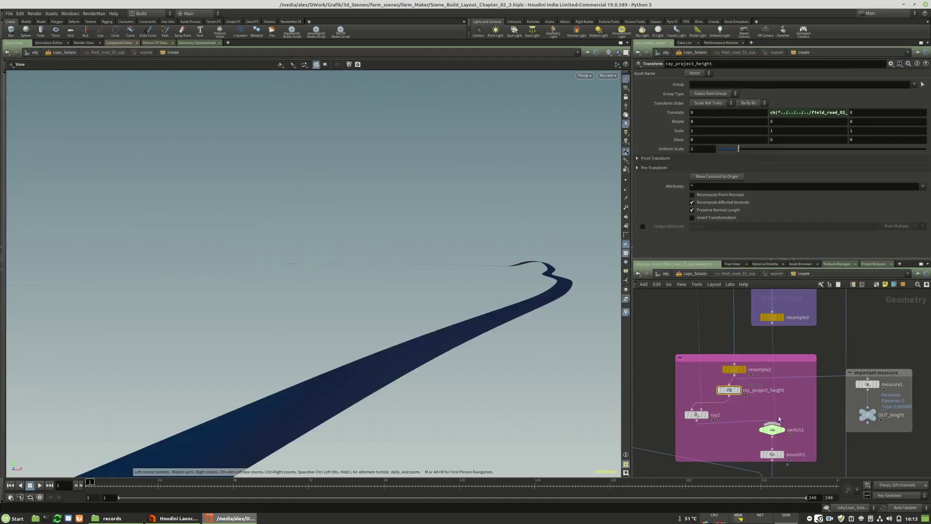
middle_click_drag(797, 421, 784, 391)
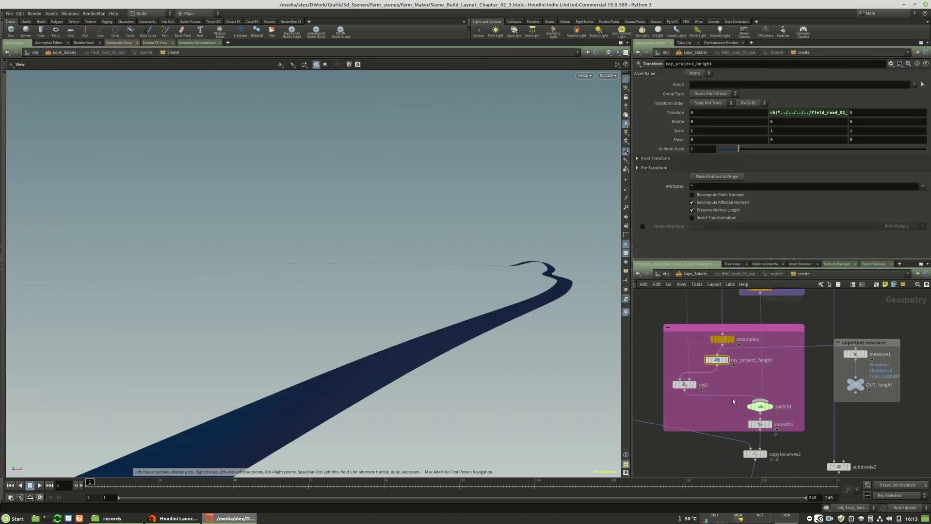
left_click(695, 385)
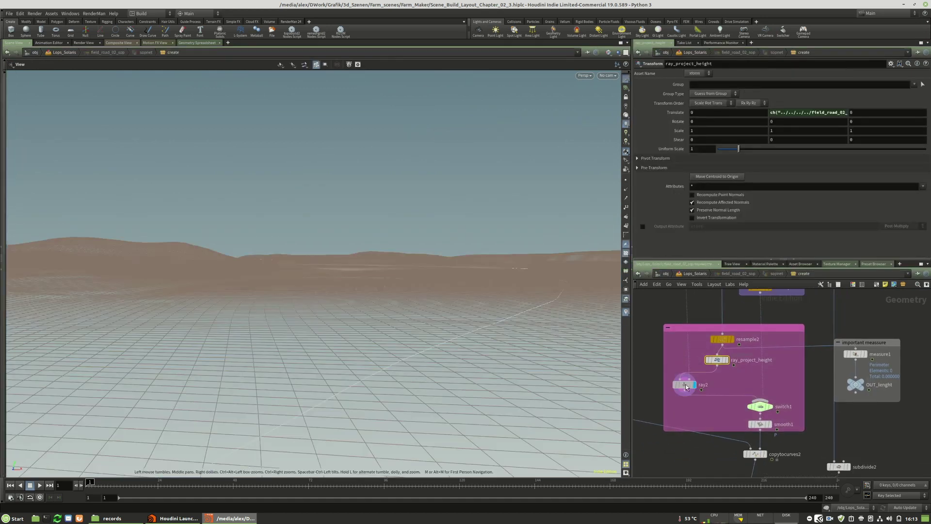
scroll(733, 431, "down", 5)
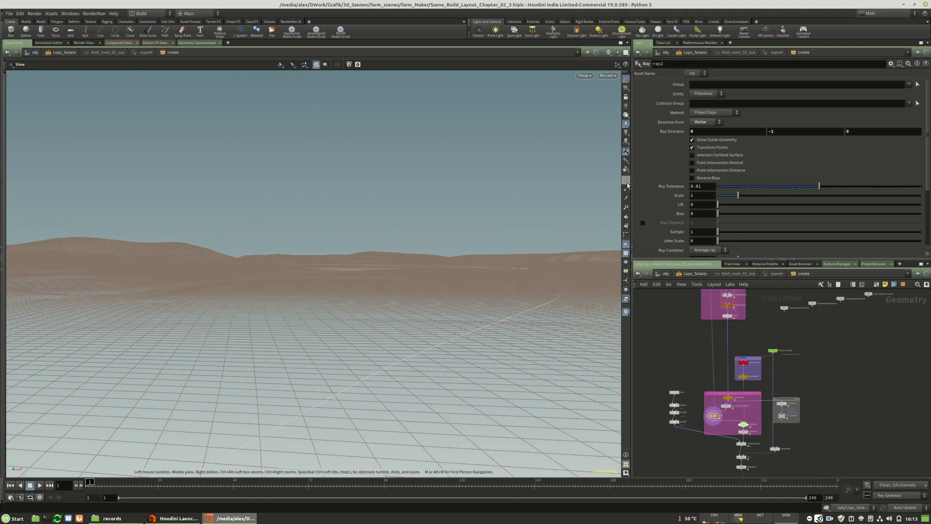
scroll(756, 435, "up", 5)
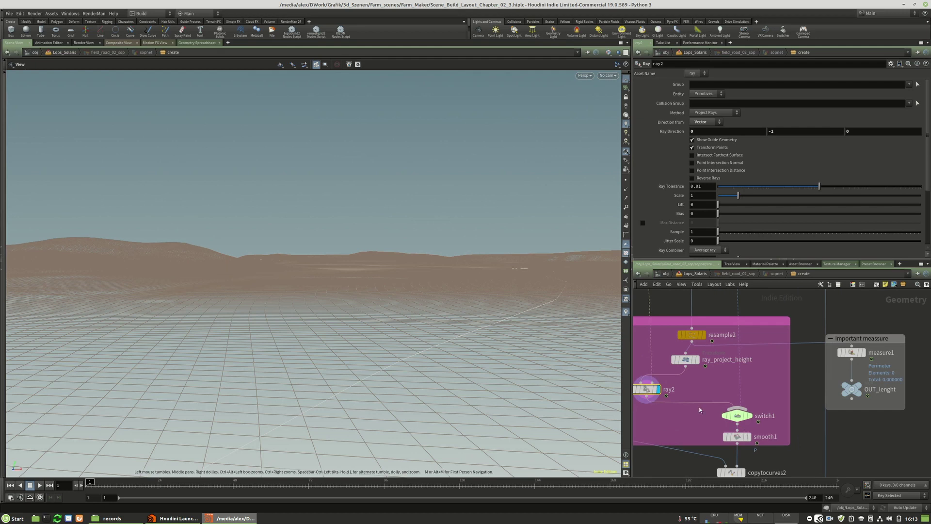
left_click(708, 178)
Step: Add a Reverse node beside the attribdelete1 node near the end of the road geometry network
scroll(771, 369, "down", 5)
scroll(716, 331, "up", 4)
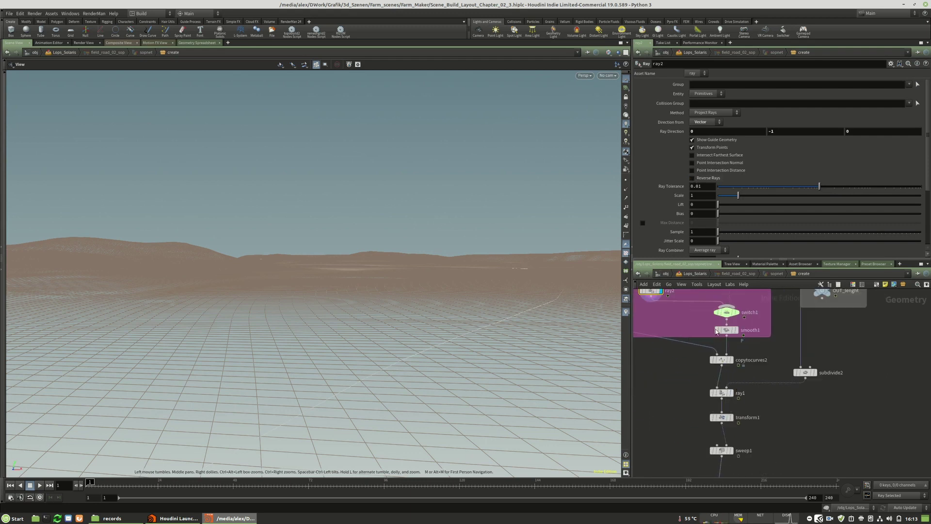
scroll(718, 332, "down", 6)
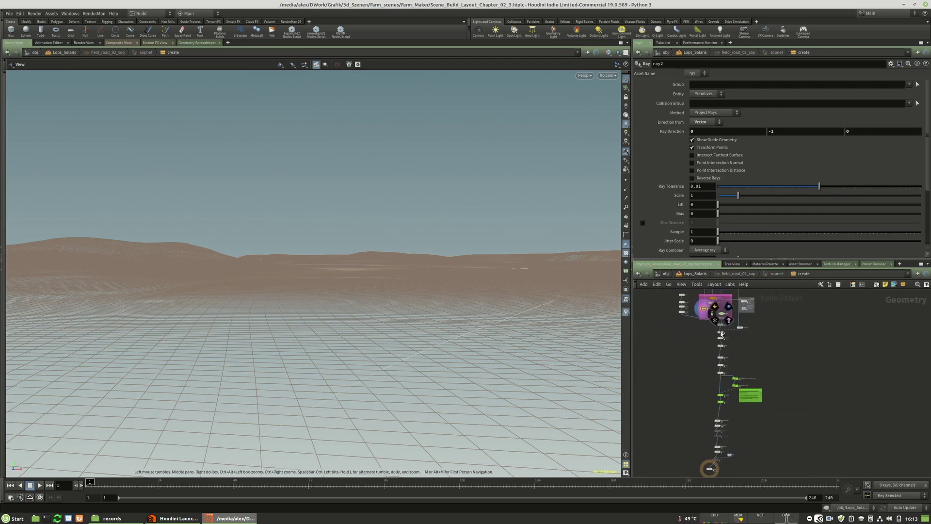
scroll(734, 438, "up", 6)
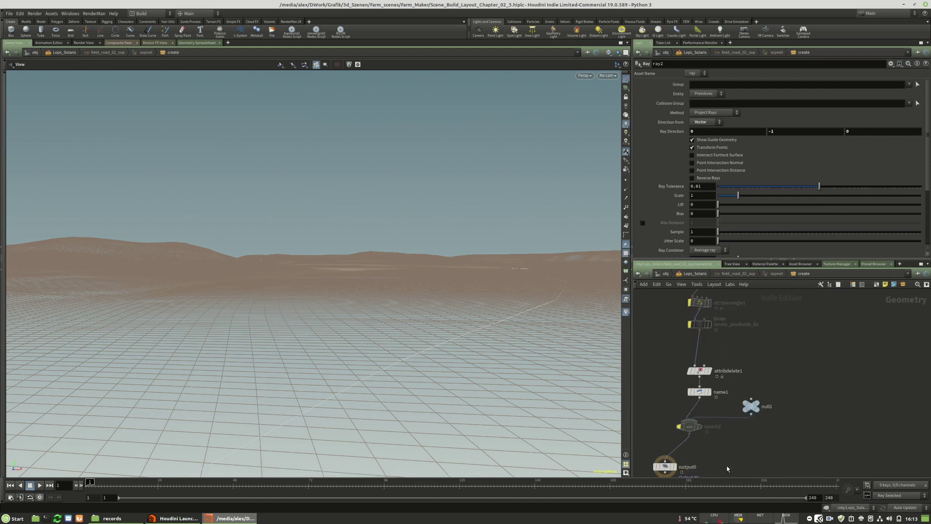
key("Tab")
type("fr")
left_click(670, 381)
key("Tab")
type("resa")
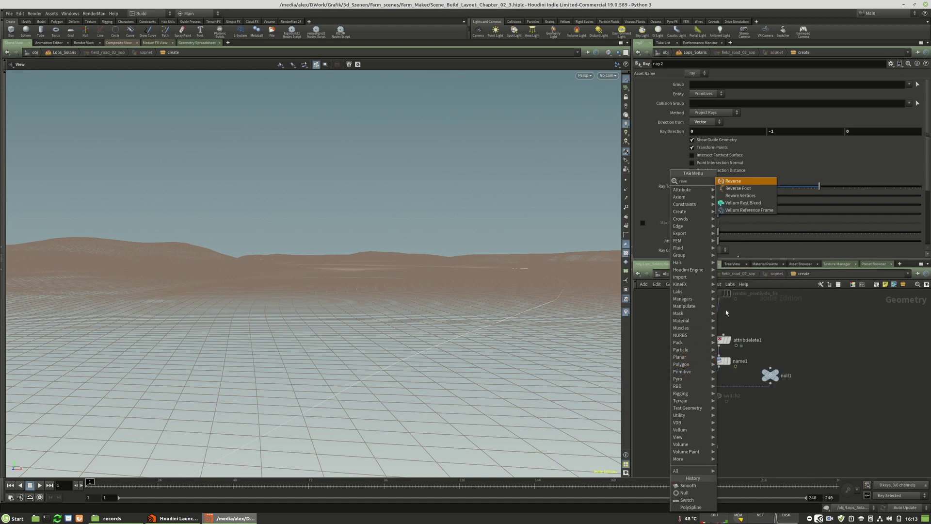
left_click(734, 182)
left_click(786, 324)
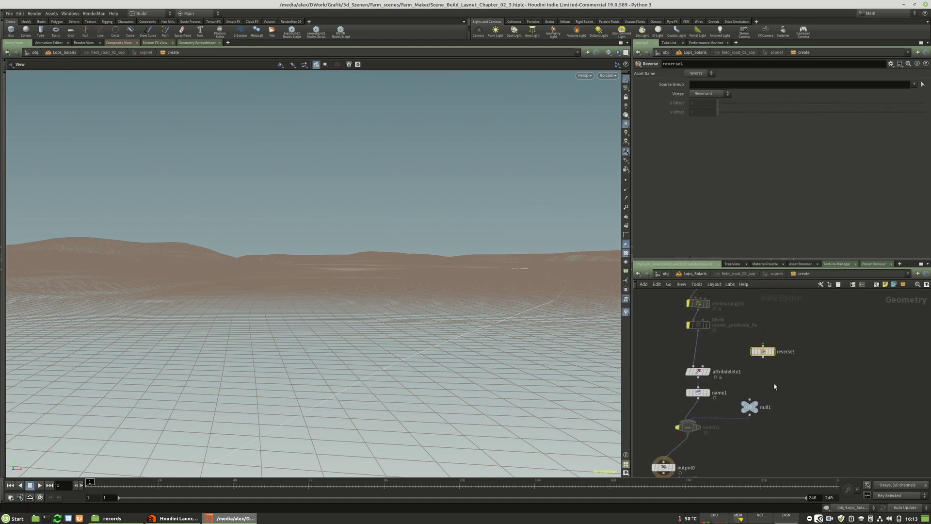
Step: Delete the null1 and switch2 nodes and insert the Reverse node into the chain above attribdelete1
left_click(749, 406)
key("Delete")
left_click_drag(766, 396, 702, 393)
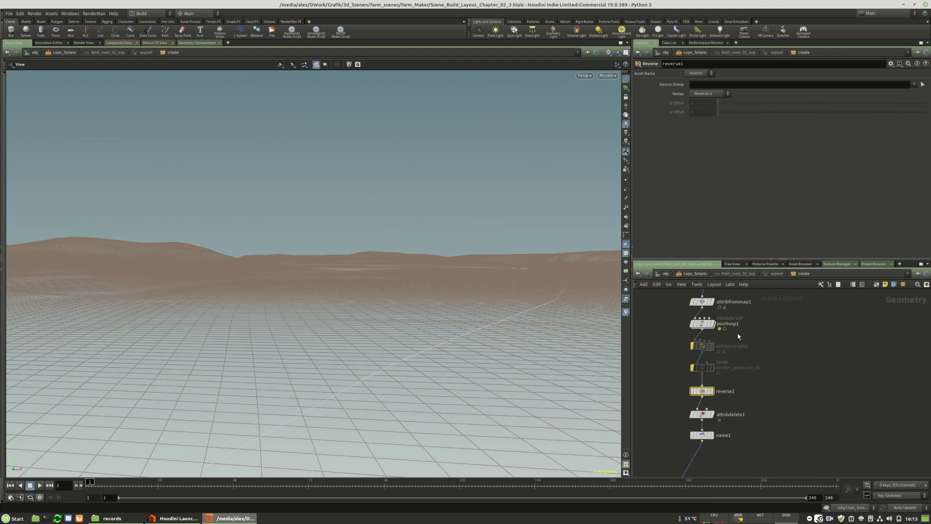
Step: Display the road at the name1 node to check its reversed faces, and set the display back to output0
middle_click_drag(725, 430, 757, 353)
left_click(737, 358)
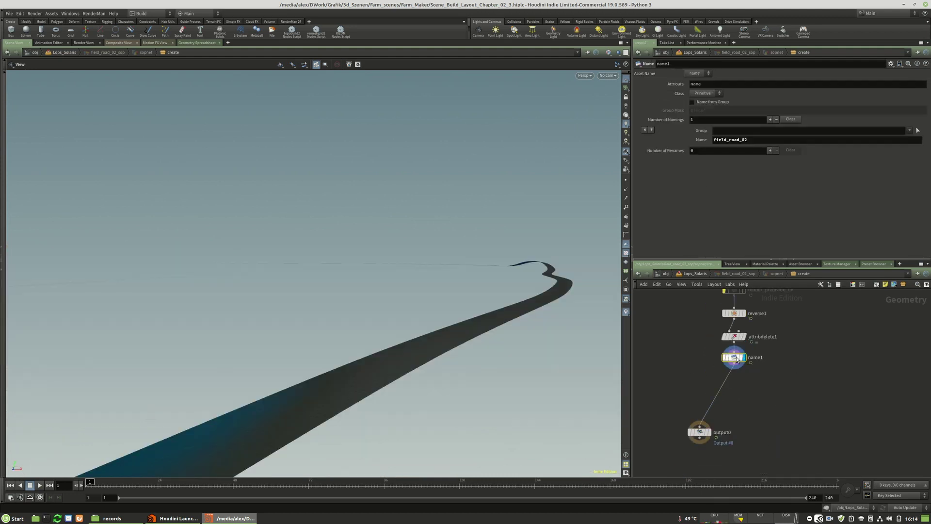
middle_click_drag(392, 345, 394, 343)
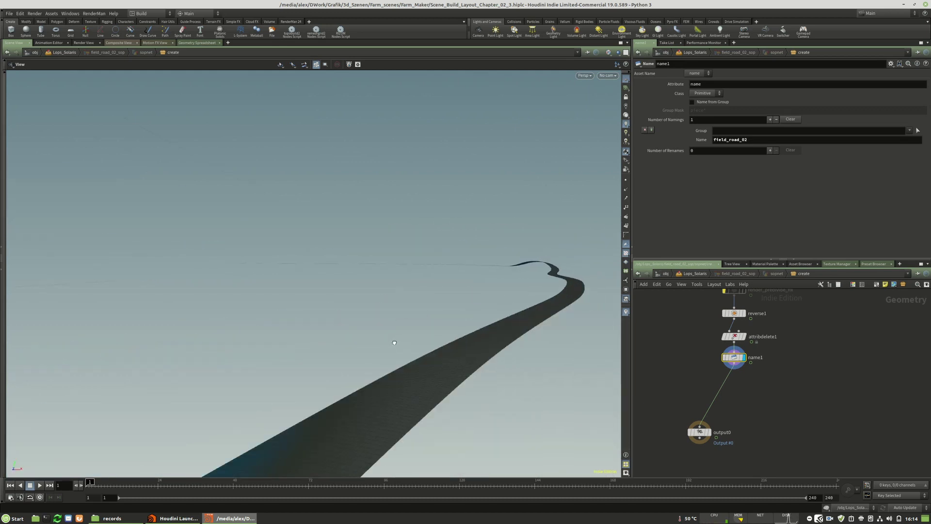
left_click(699, 432)
middle_click_drag(769, 422, 765, 394)
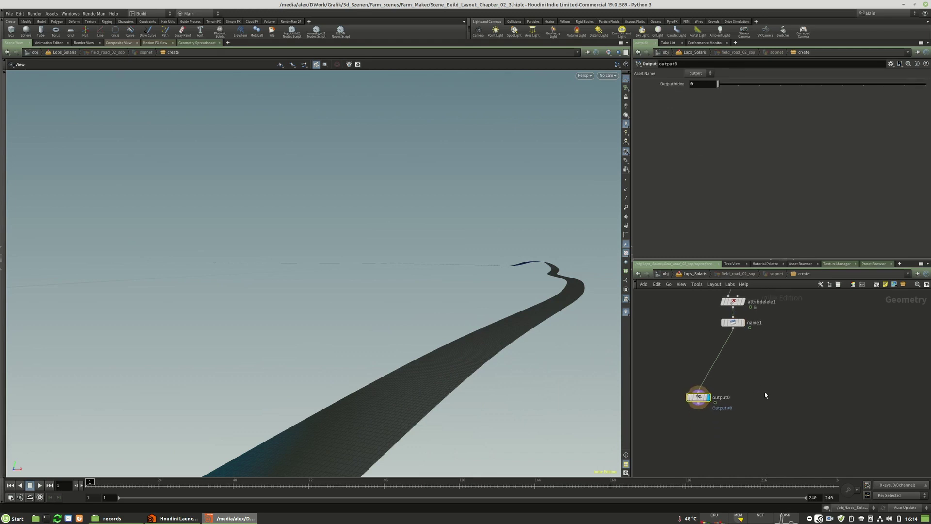
Step: Return to the Solaris network and review the output file of usd_rop6 and the reference file of reference5
key("u")
scroll(721, 310, "down", 8)
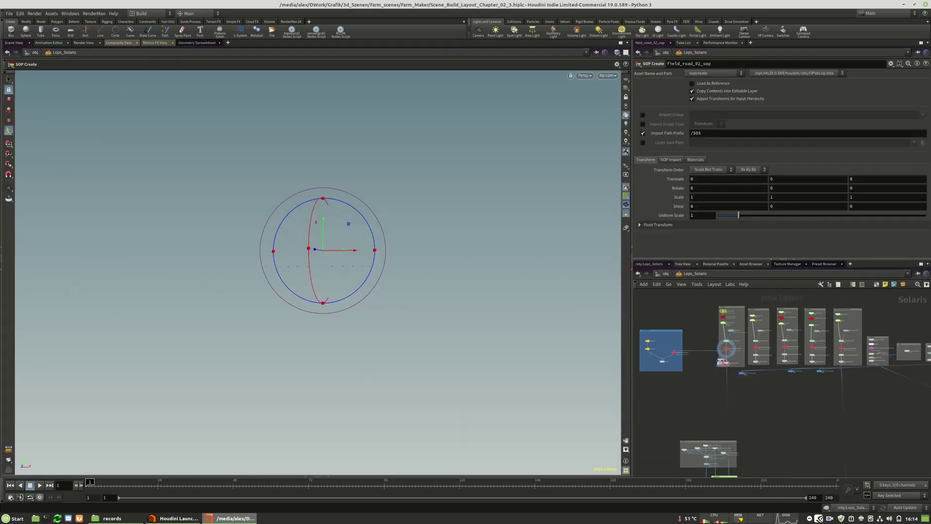
scroll(727, 328, "up", 10)
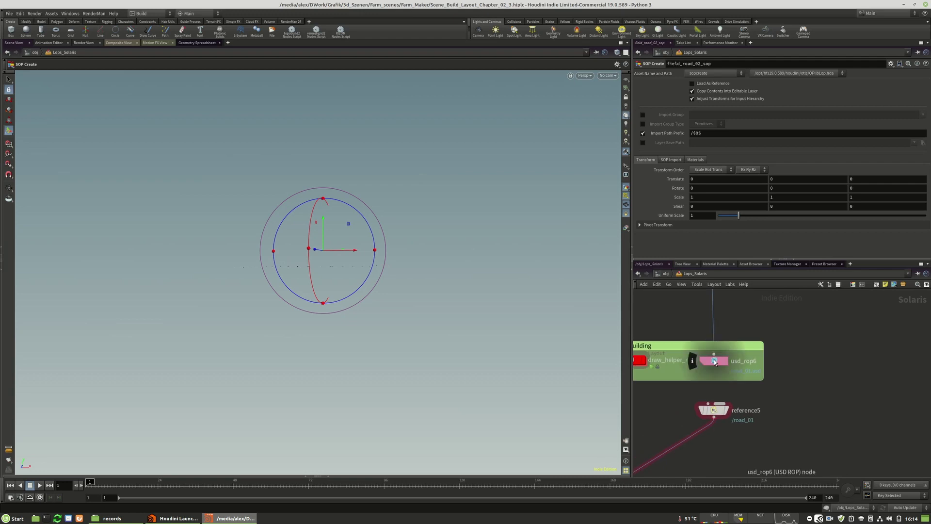
left_click(714, 361)
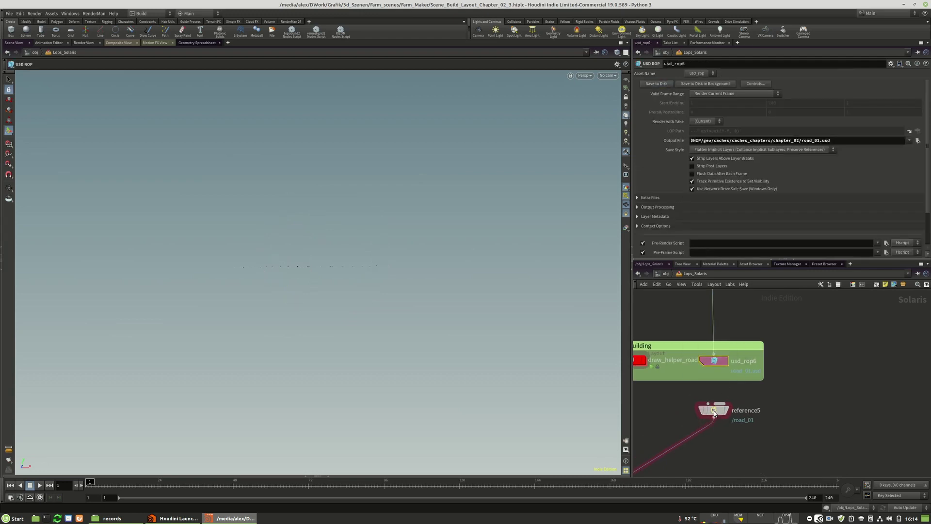
left_click(714, 411)
scroll(739, 241, "down", 2)
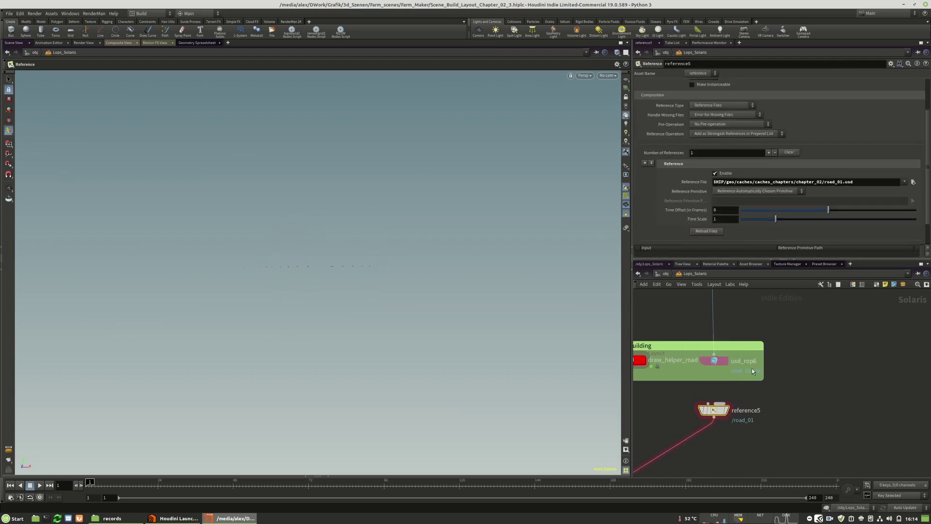
Step: Display the stage at the merge9 node below reference5 to check the ground and road together
scroll(819, 360, "down", 5)
scroll(754, 415, "up", 5)
left_click(737, 390)
left_click(720, 407)
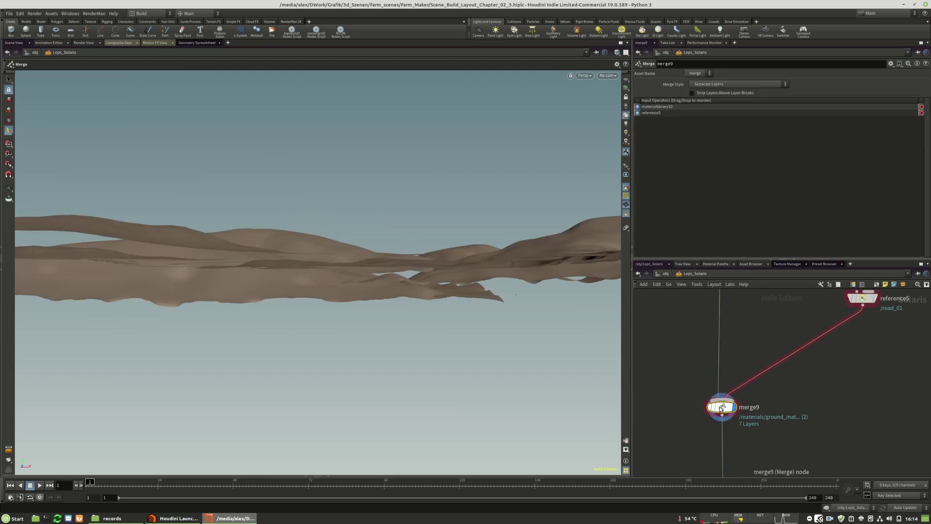
left_click(604, 77)
left_click(842, 361)
Step: Display the stage at the camera2_layout node and look at the scene through that camera
scroll(733, 296, "down", 10)
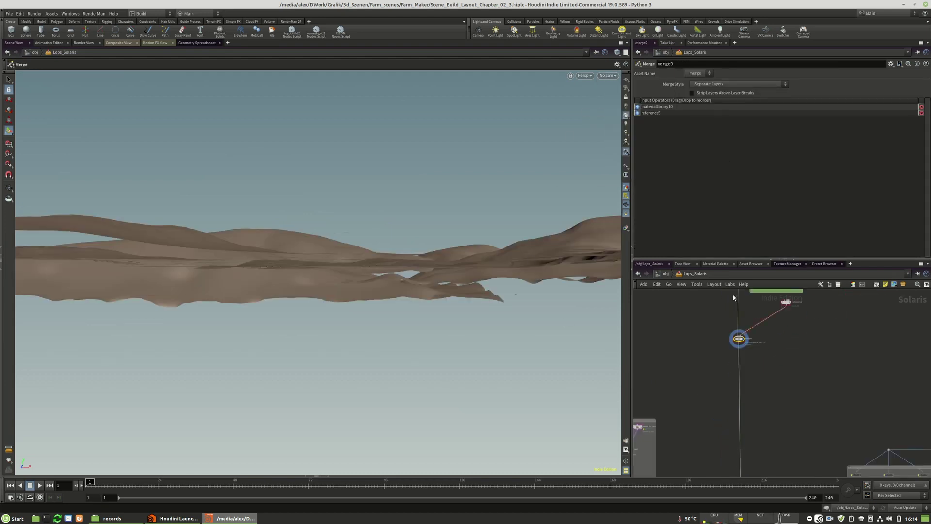
scroll(742, 439, "up", 5)
scroll(742, 442, "up", 5)
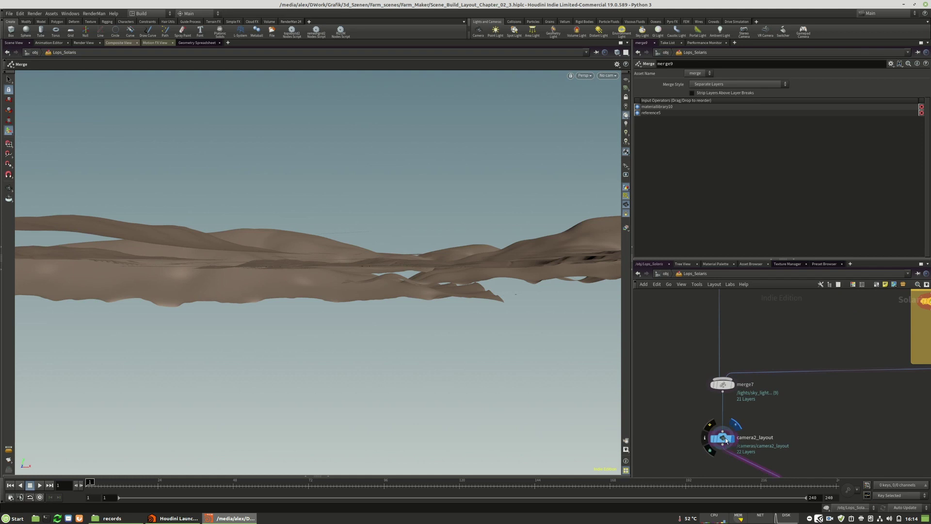
left_click(733, 427)
left_click(722, 438)
left_click(608, 75)
left_click(612, 86)
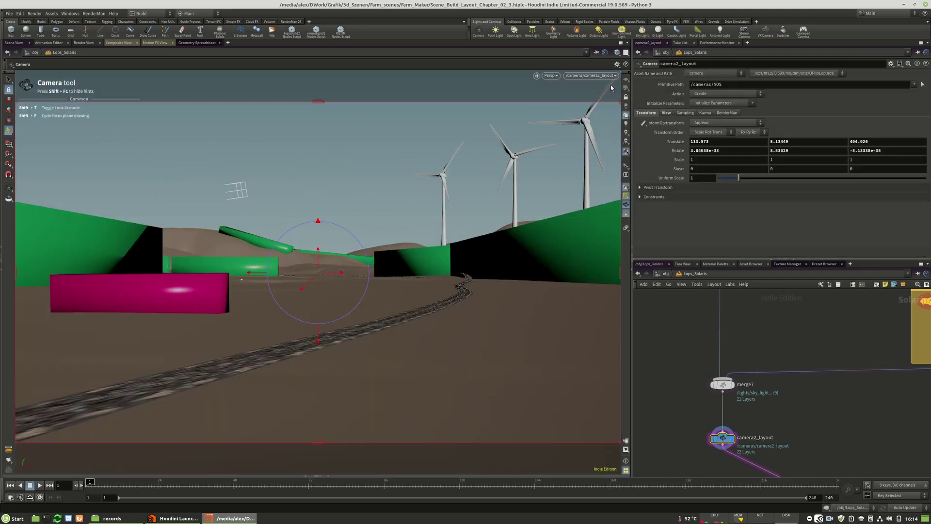
Step: Select the merge10 node below the layout camera and view the road from a raised free perspective
middle_click_drag(814, 442, 795, 403)
scroll(787, 378, "down", 5)
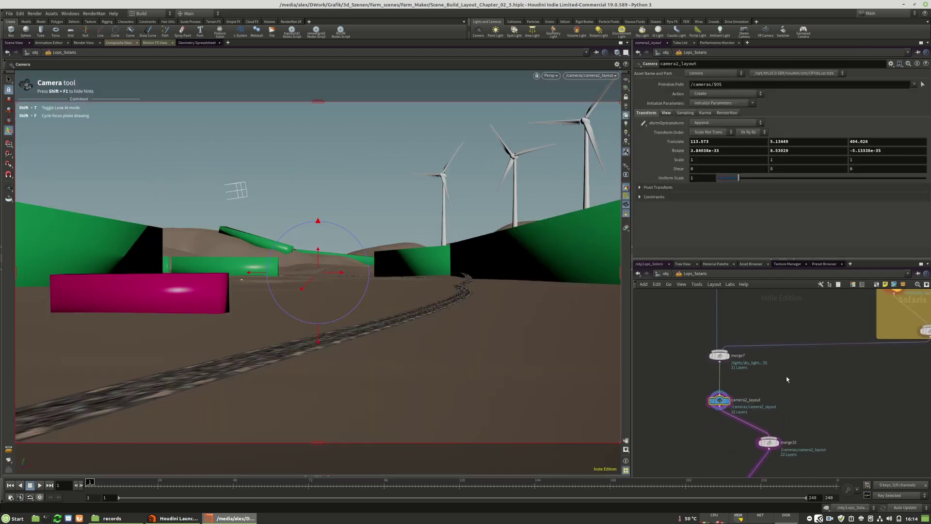
scroll(775, 441, "up", 7)
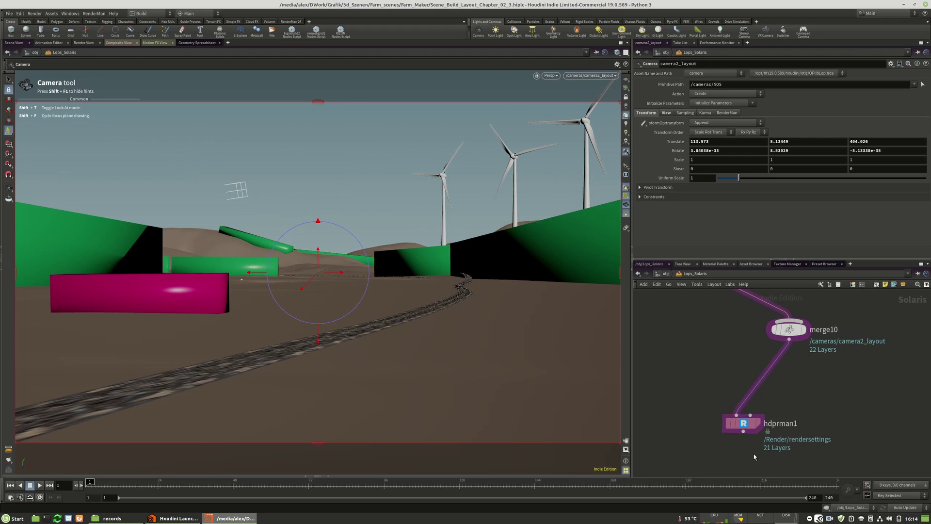
scroll(754, 456, "down", 3)
mouse_move(773, 382)
left_mouse_down()
mouse_move(732, 397)
mouse_move(774, 388)
left_mouse_up()
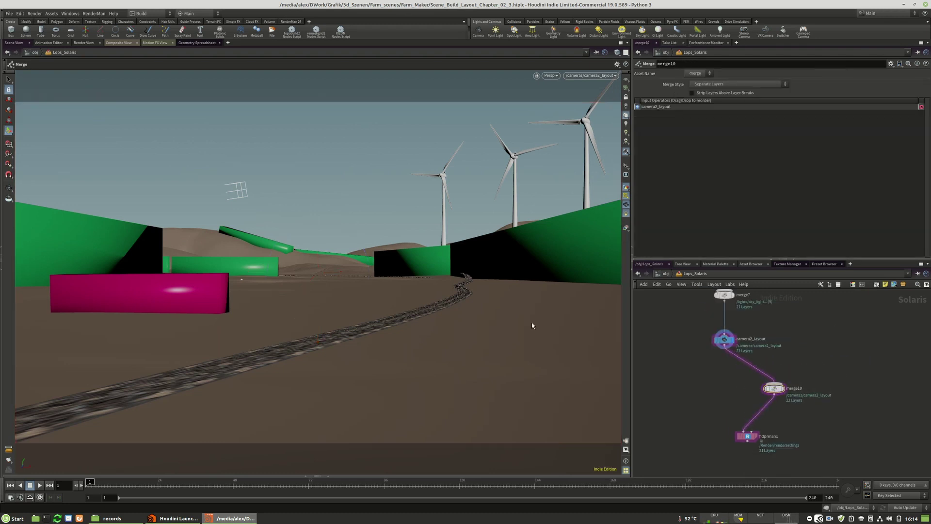
left_click_drag(448, 283, 300, 236)
Step: Locate and select the fore_ground_plane_concept node in the ground plane group above the road building box
scroll(769, 450, "down", 13)
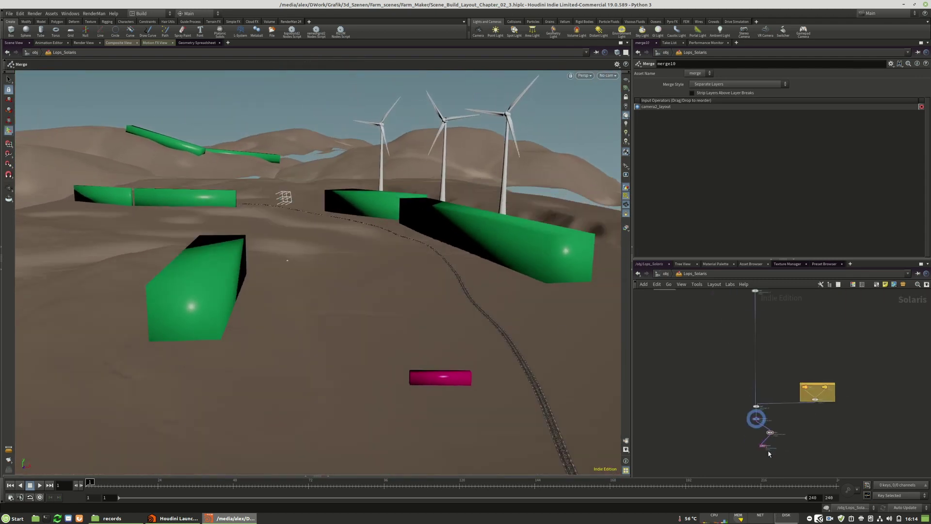
scroll(773, 369, "up", 5)
middle_click_drag(774, 388, 762, 303)
scroll(728, 410, "up", 4)
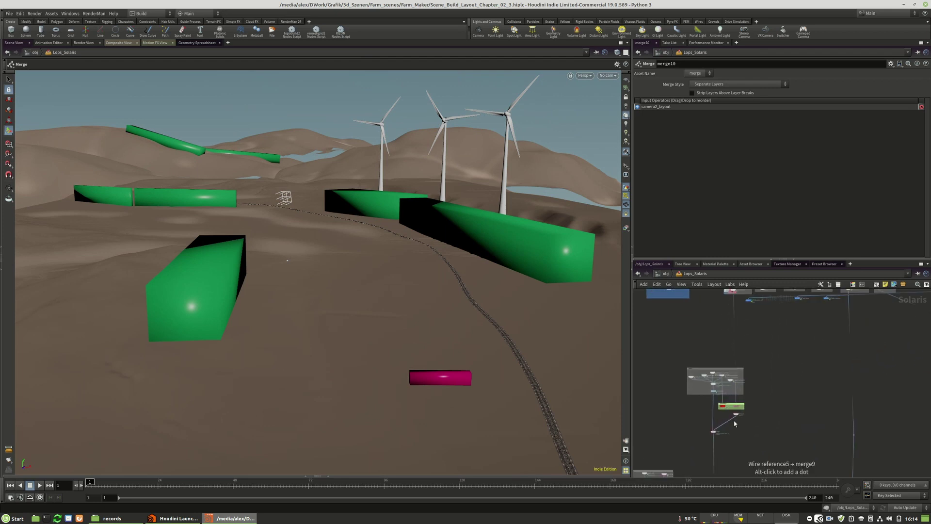
scroll(730, 434, "down", 6)
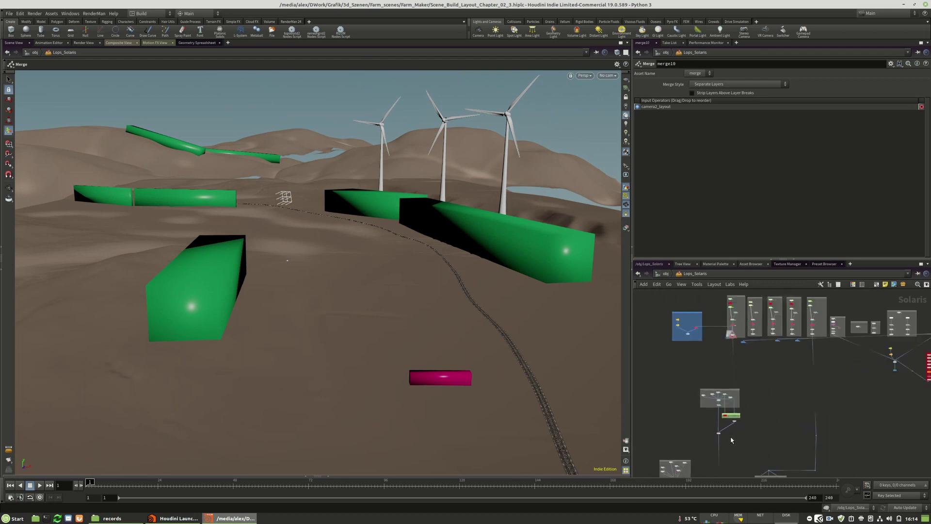
scroll(719, 336, "up", 5)
middle_click_drag(741, 451, 737, 393)
scroll(733, 411, "up", 5)
scroll(732, 430, "down", 4)
middle_click_drag(742, 451, 734, 425)
scroll(739, 396, "up", 5)
scroll(735, 426, "down", 2)
scroll(736, 424, "up", 2)
middle_click_drag(798, 390, 815, 413)
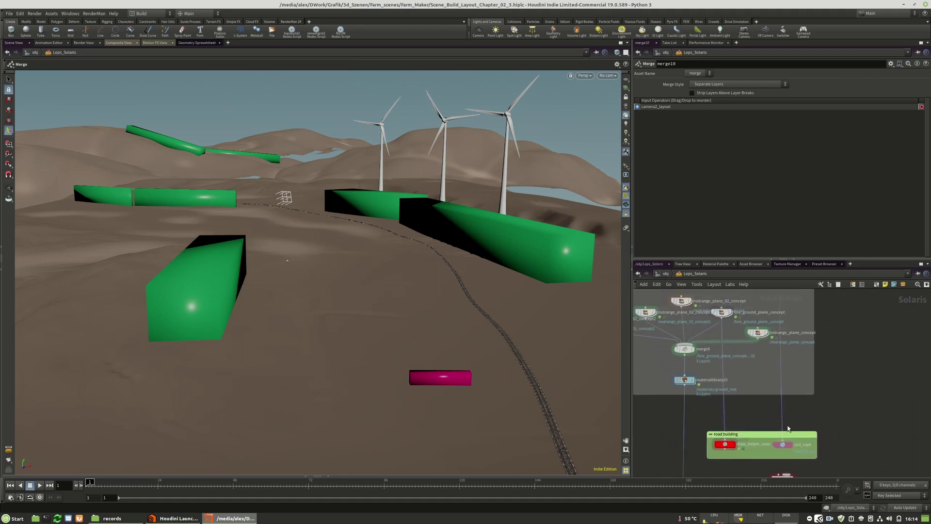
scroll(766, 430, "down", 3)
scroll(718, 330, "up", 4)
left_click(748, 368)
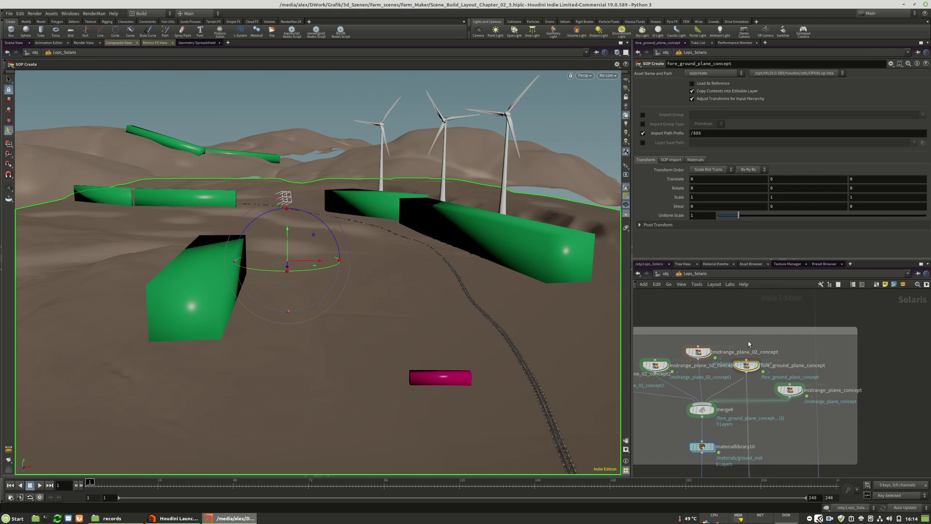
Step: Re-enter the field_road_02_sop geometry network and select its object_merge1 node to view its source settings
scroll(749, 375, "down", 4)
scroll(755, 408, "up", 4)
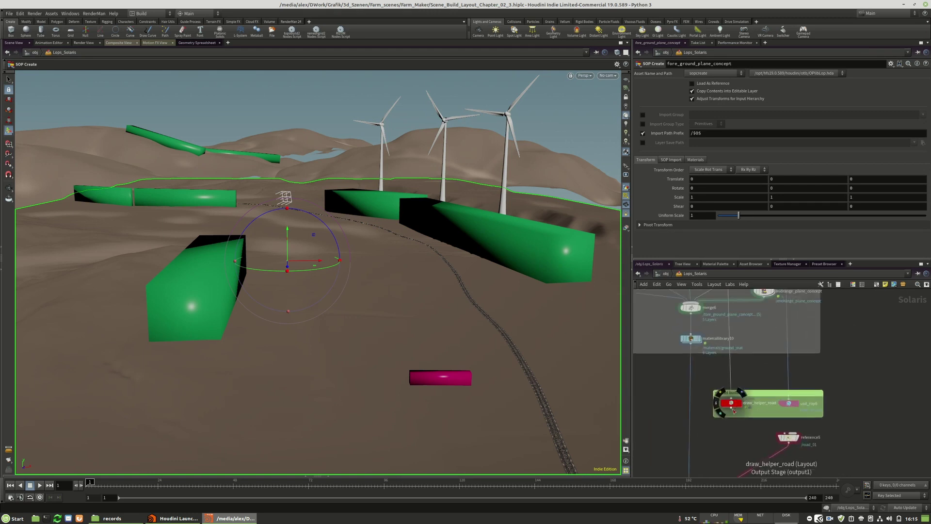
scroll(750, 435, "down", 9)
scroll(756, 422, "up", 4)
scroll(741, 461, "down", 3)
scroll(738, 434, "up", 4)
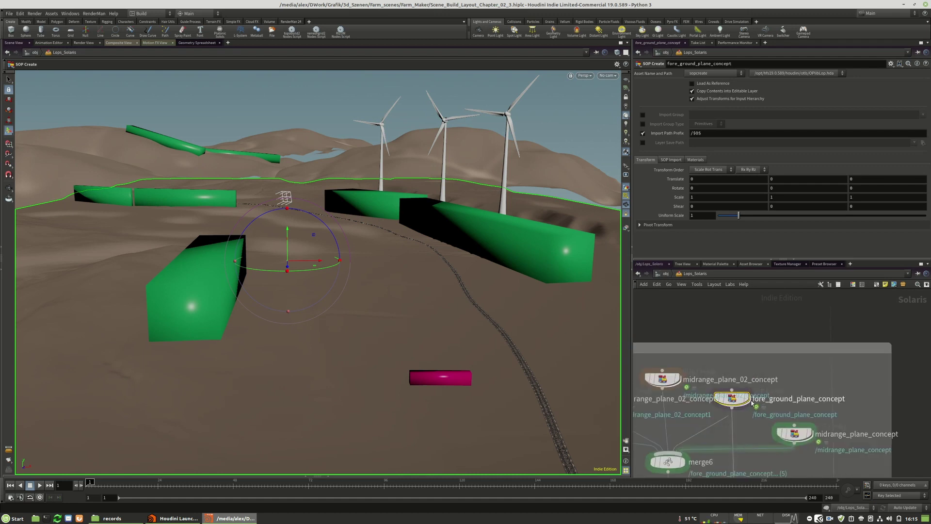
scroll(728, 437, "down", 4)
scroll(735, 359, "up", 6)
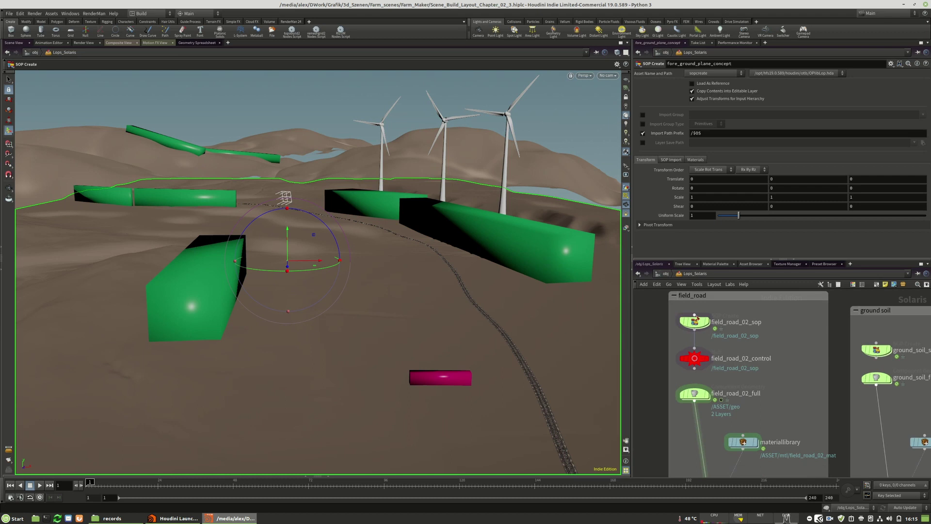
double_click(694, 320)
scroll(759, 426, "down", 8)
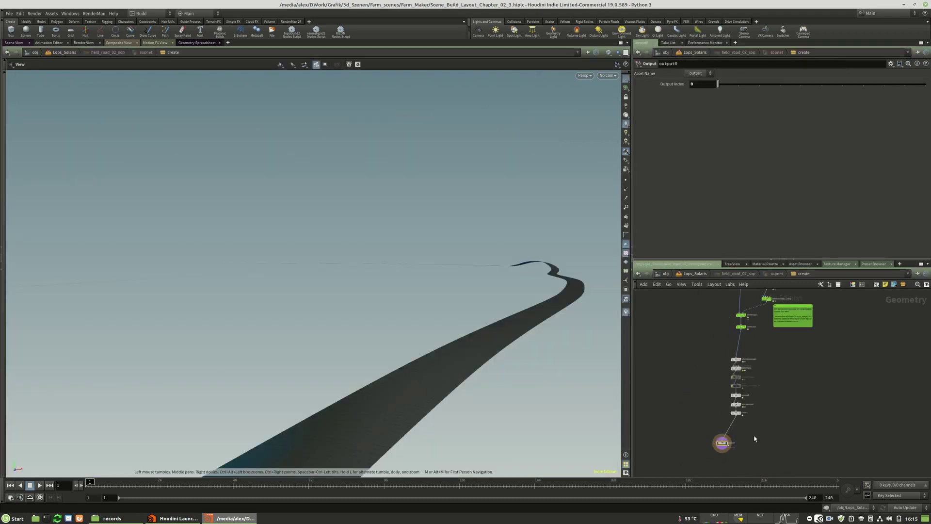
scroll(766, 401, "up", 6)
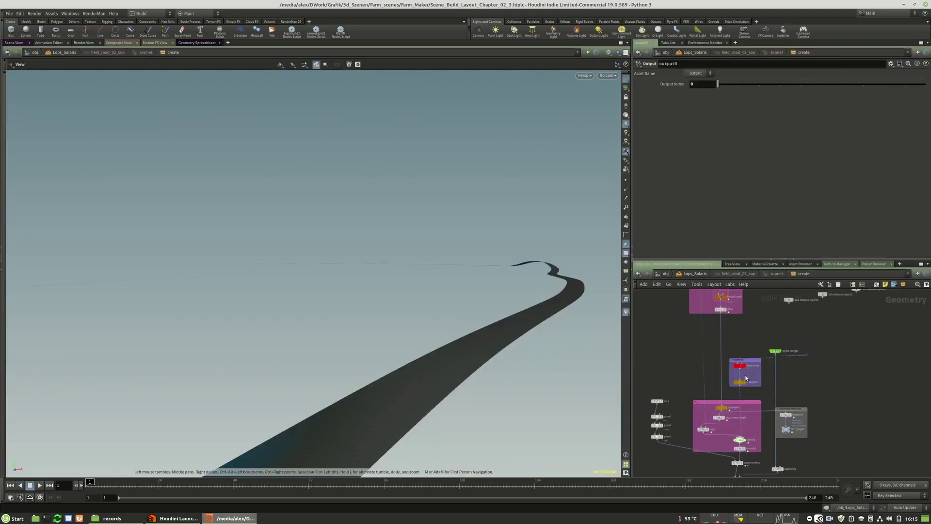
left_click_drag(808, 311, 807, 307)
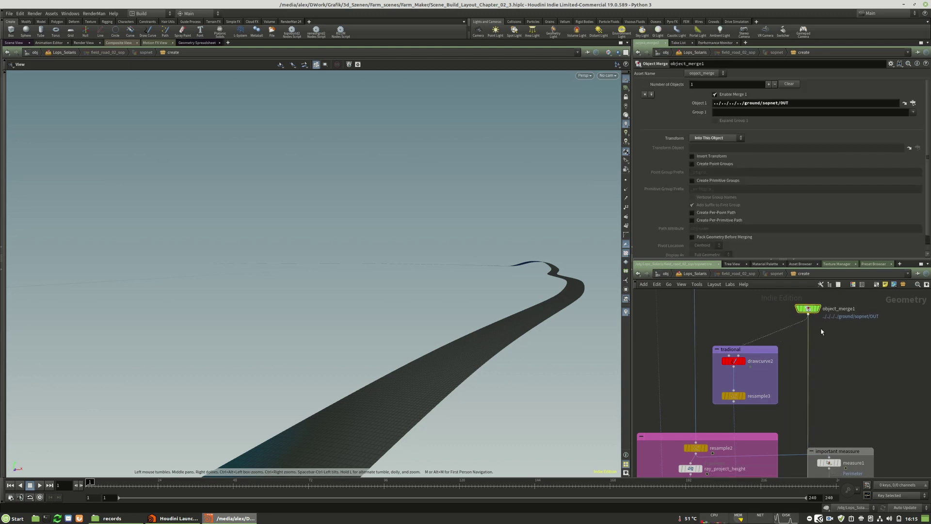
left_click(912, 103)
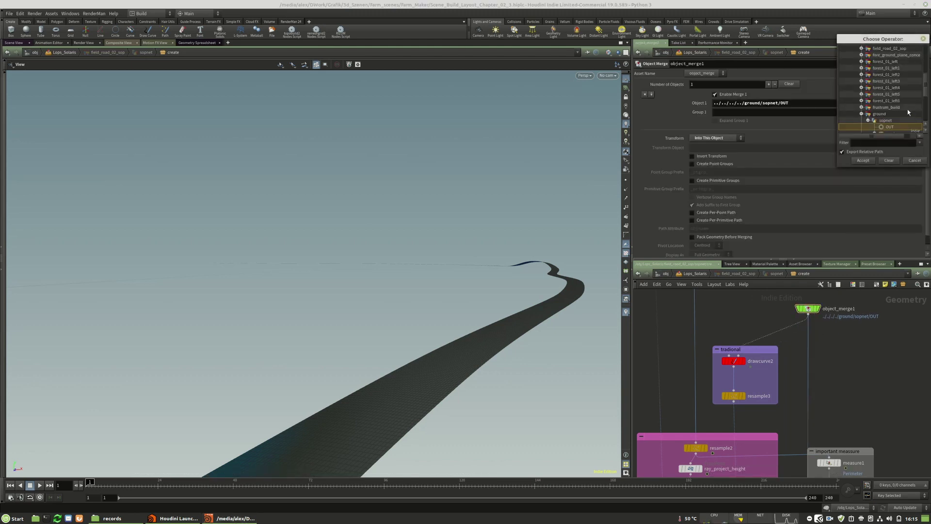
left_click(862, 114)
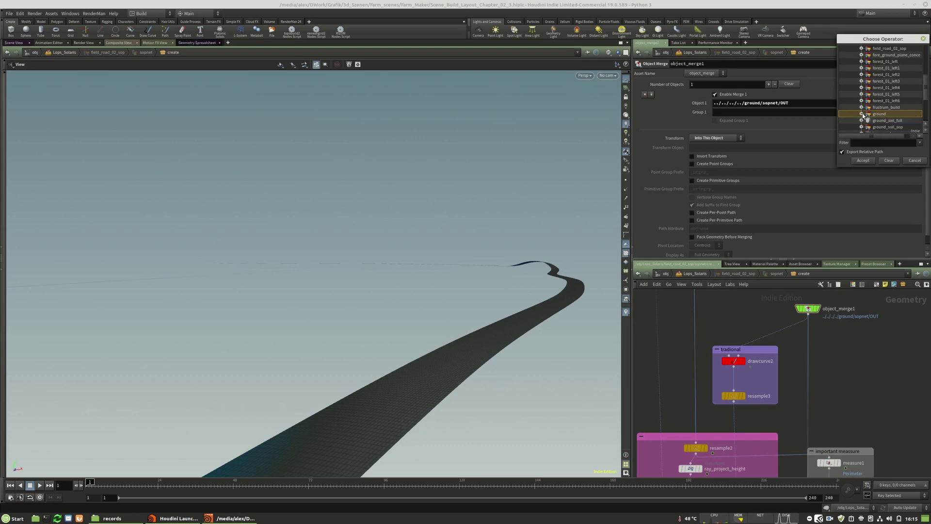
scroll(871, 89, "up", 8)
left_click(853, 54)
left_click(855, 61)
scroll(905, 119, "down", 5)
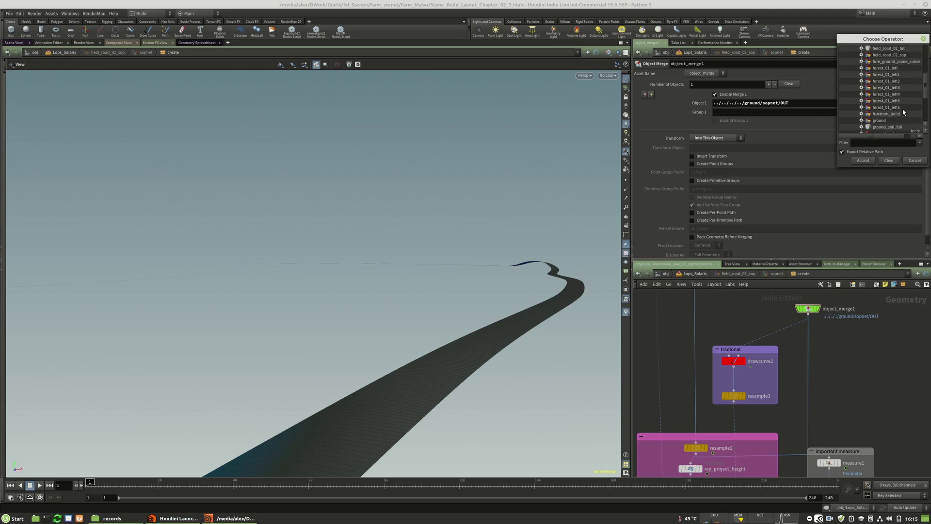
left_click_drag(925, 89, 926, 82)
left_click(914, 160)
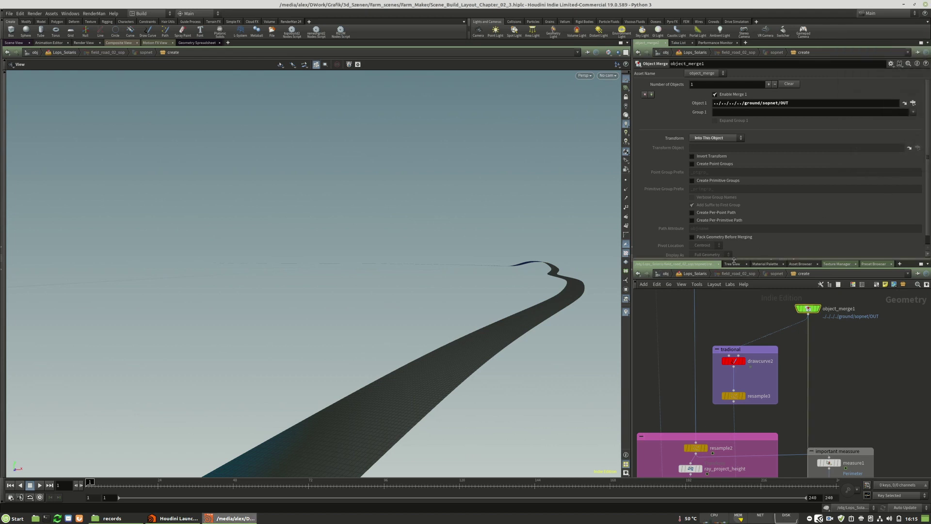
Step: Go back up to the Solaris network and select the fore_ground_plane_concept node again
key("u")
key("u")
key("u")
scroll(766, 338, "down", 6)
scroll(742, 388, "up", 11)
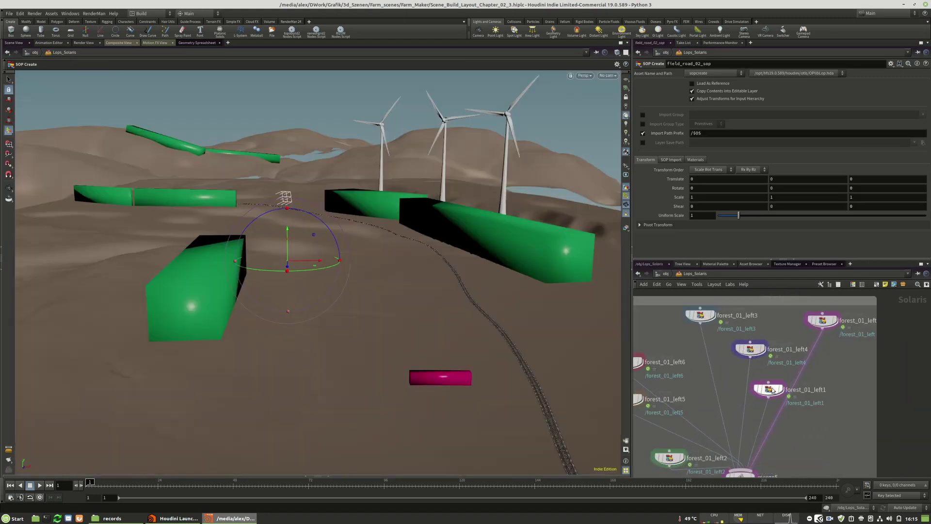
scroll(693, 351, "down", 8)
scroll(714, 387, "up", 10)
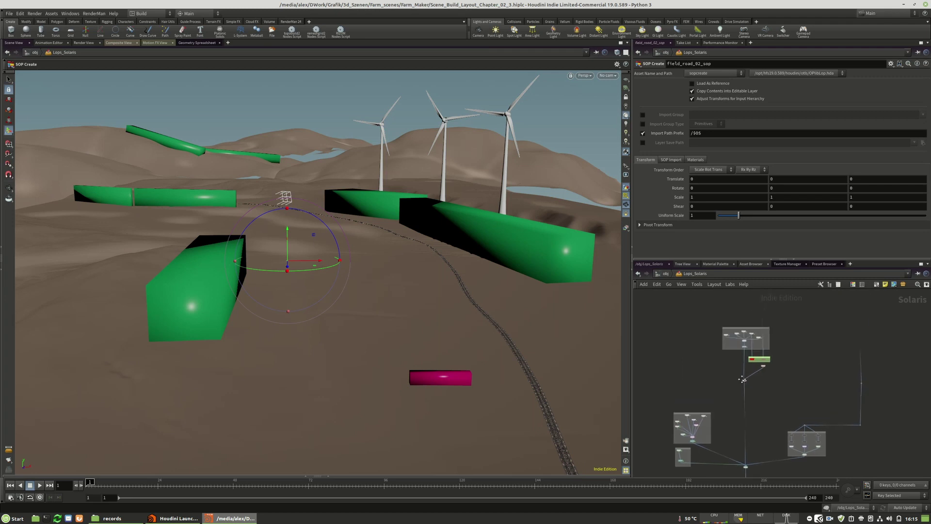
left_click(769, 362)
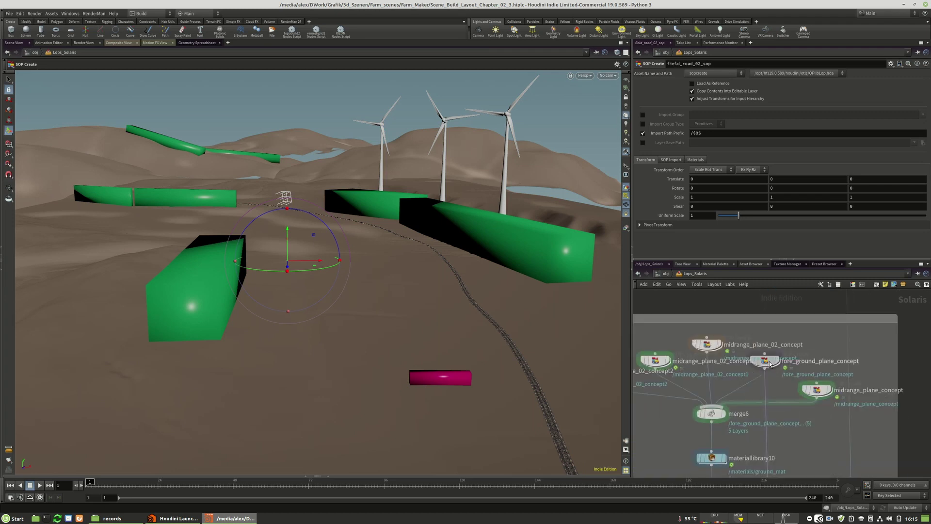
double_click(842, 362)
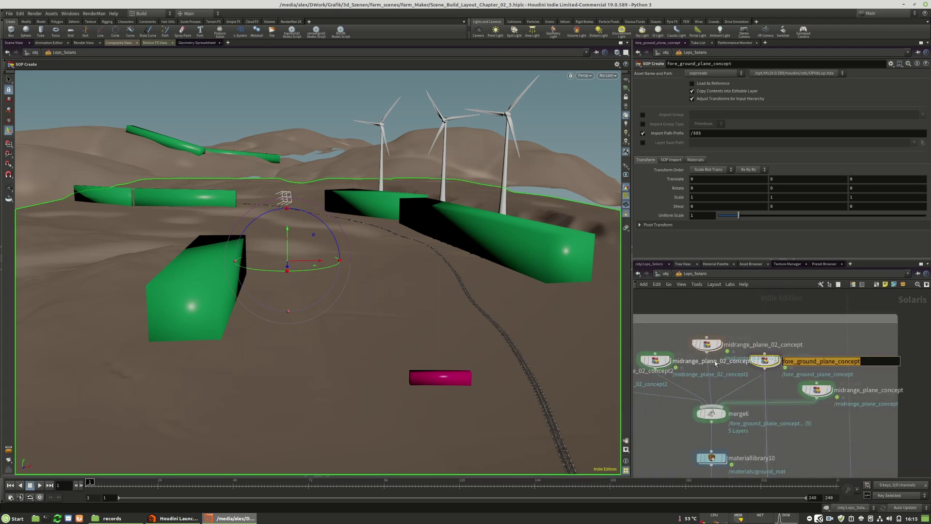
left_click(803, 442)
Step: Rename the fore_ground_plane_concept node as fore_ground_plane
scroll(802, 453, "down", 10)
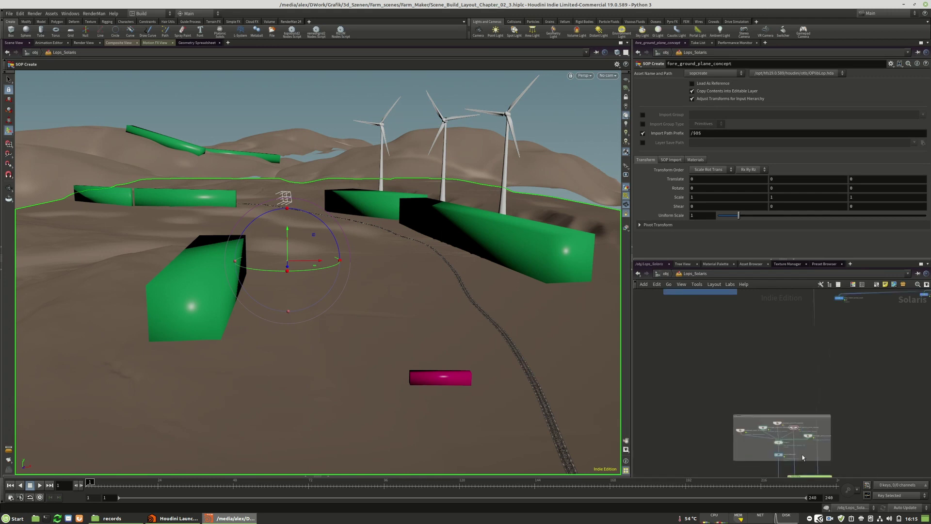
middle_click_drag(815, 414, 796, 431)
scroll(784, 381, "up", 10)
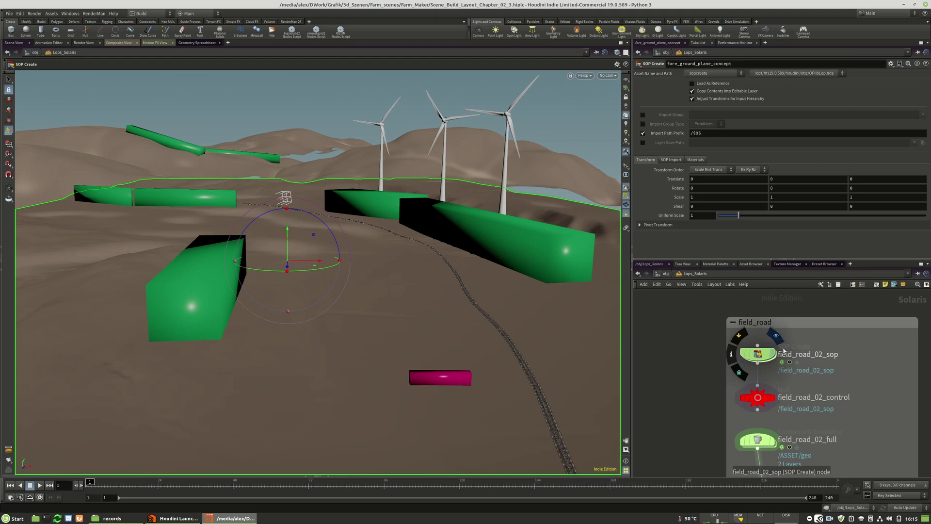
scroll(754, 357, "down", 10)
scroll(790, 436, "up", 10)
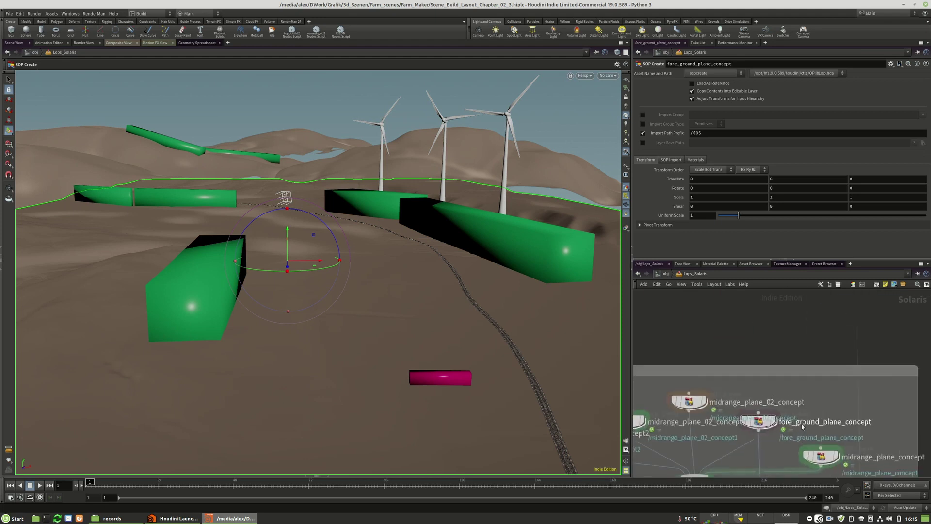
double_click(840, 420)
left_click(840, 420)
scroll(823, 418, "down", 8)
scroll(818, 410, "up", 7)
left_click(818, 410)
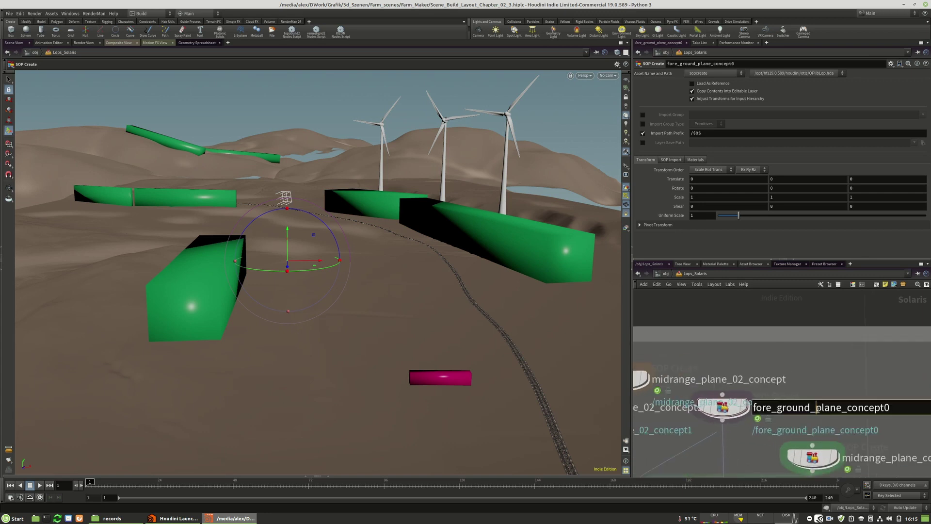
left_click_drag(845, 410, 891, 410)
key("BackSpace")
key("BackSpace")
key("Return")
left_click(804, 407)
key("Return")
scroll(803, 420, "down", 3)
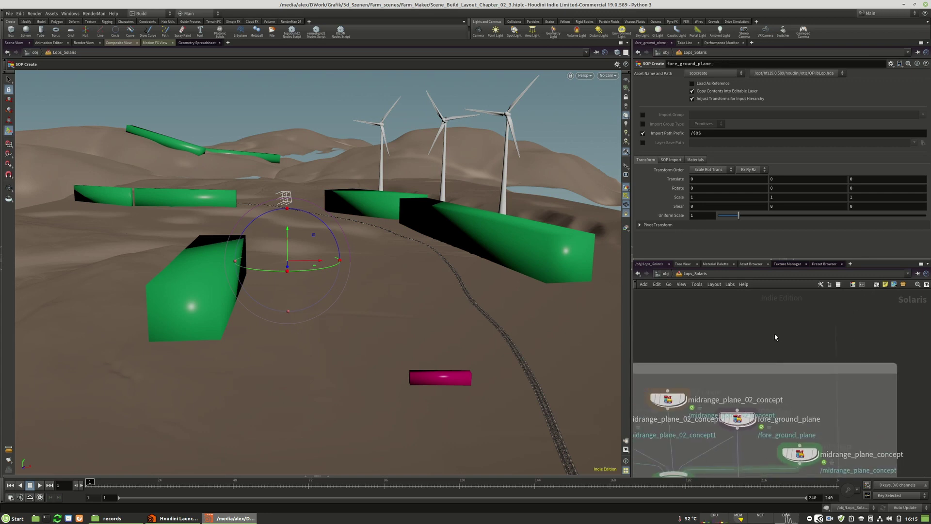
Step: Locate the field_road_02_sop node in the field_road box and enter its geometry network
left_click(802, 420)
key("Return")
scroll(776, 427, "down", 6)
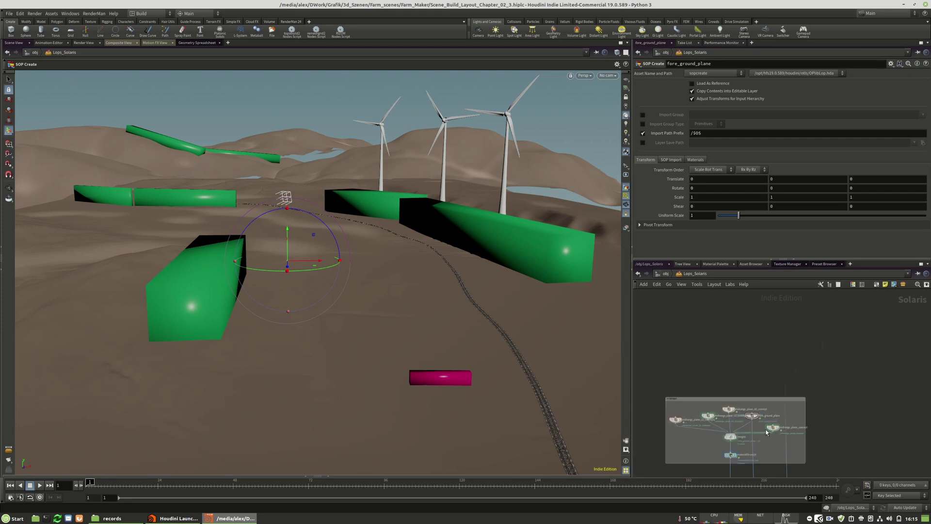
scroll(774, 429, "up", 6)
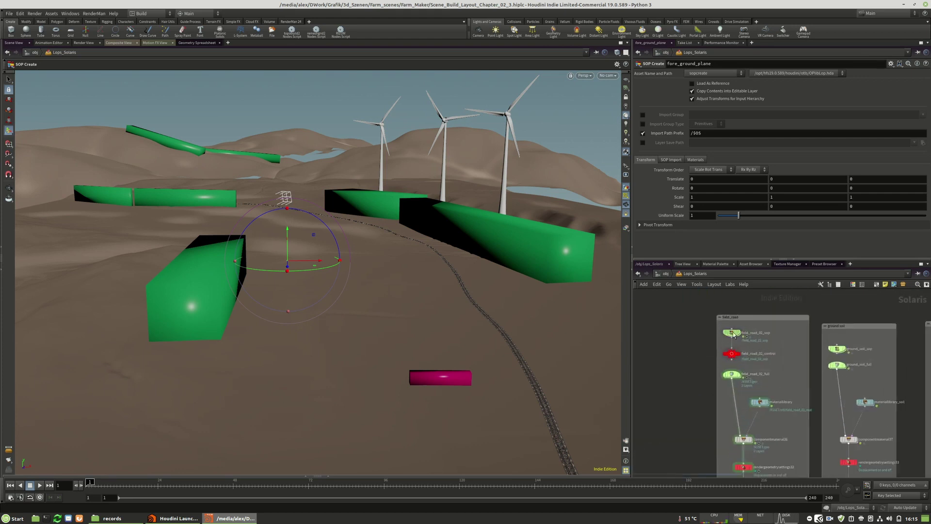
left_click(733, 334)
double_click(733, 333)
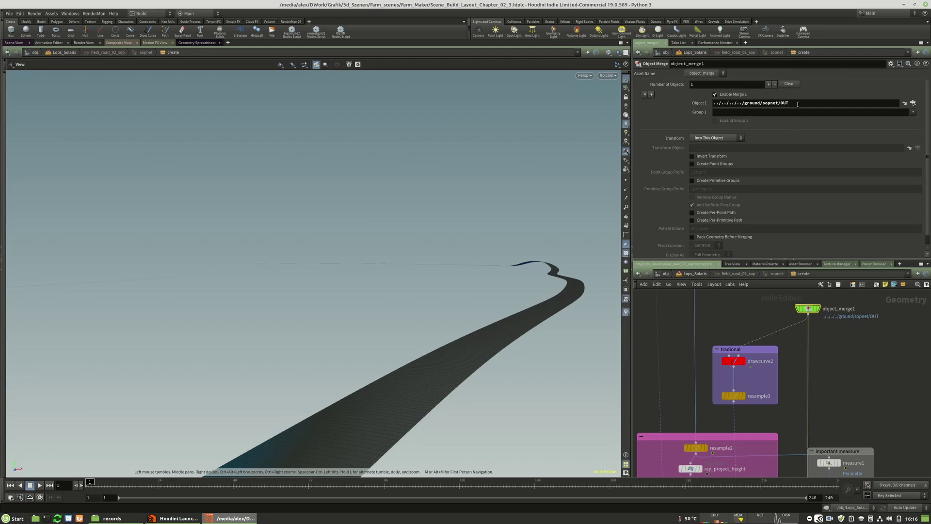
Step: Set object_merge1's Object 1 source to the OUT node inside fore_ground_plane's sopnet, keeping the path relative
left_click(912, 104)
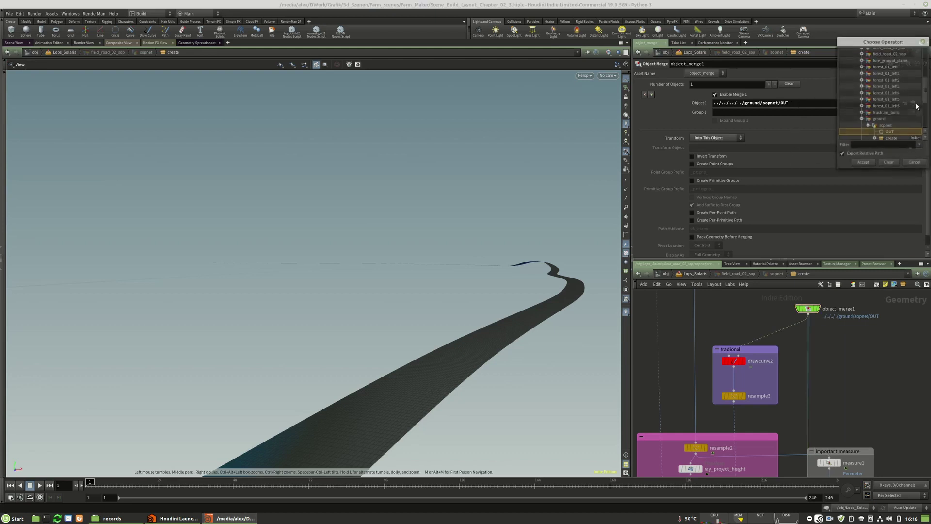
left_click(867, 120)
mouse_move(925, 86)
left_mouse_down()
mouse_move(927, 95)
mouse_move(927, 81)
left_mouse_up()
left_click(867, 96)
left_click(862, 96)
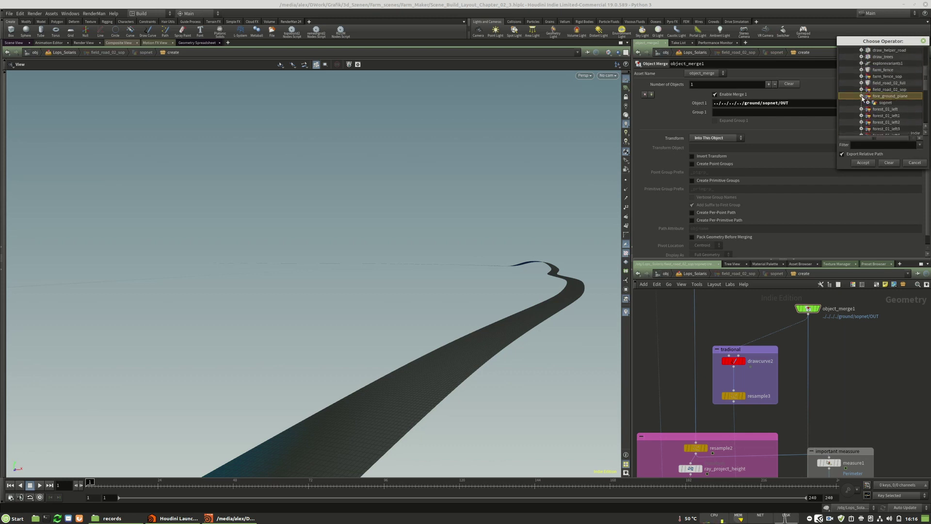
left_click(868, 103)
left_click(875, 109)
left_click(874, 114)
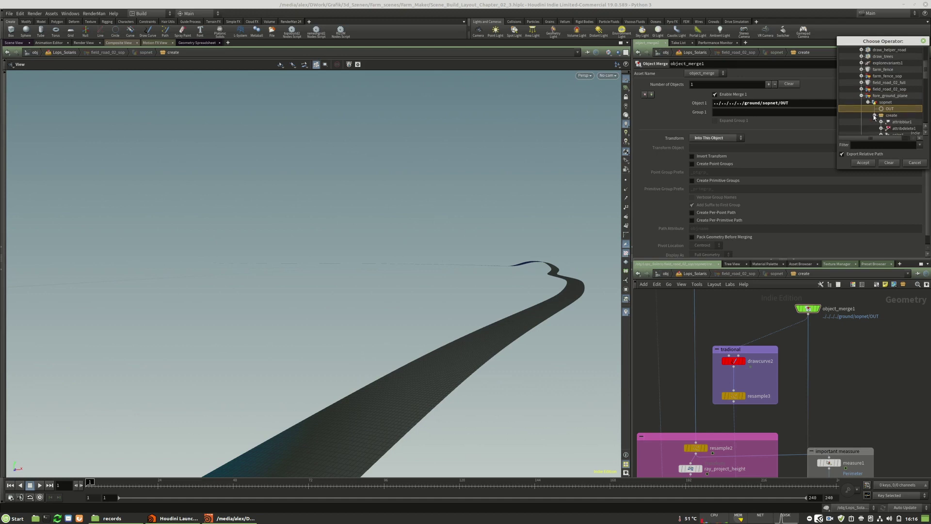
left_click(864, 162)
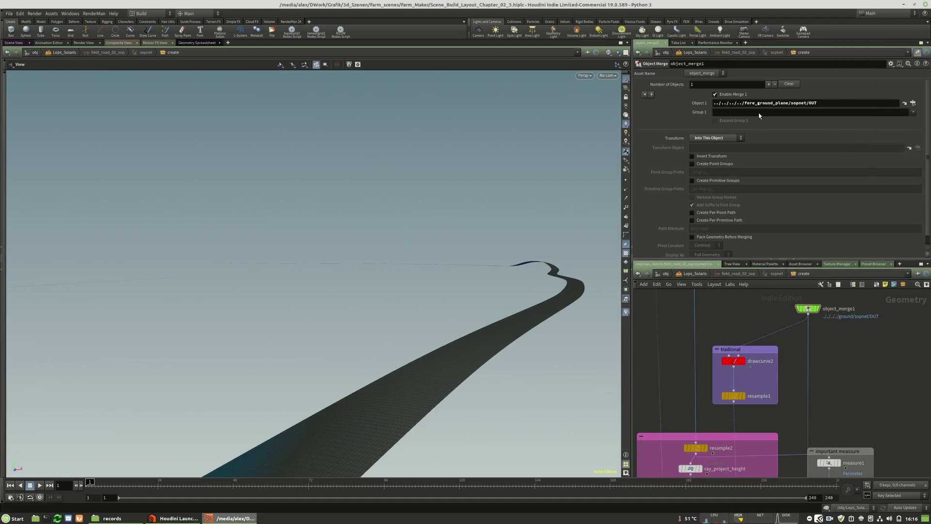
Step: Display object_merge1 and wire its output into the second input of ray2 in the pink box
left_click(819, 309)
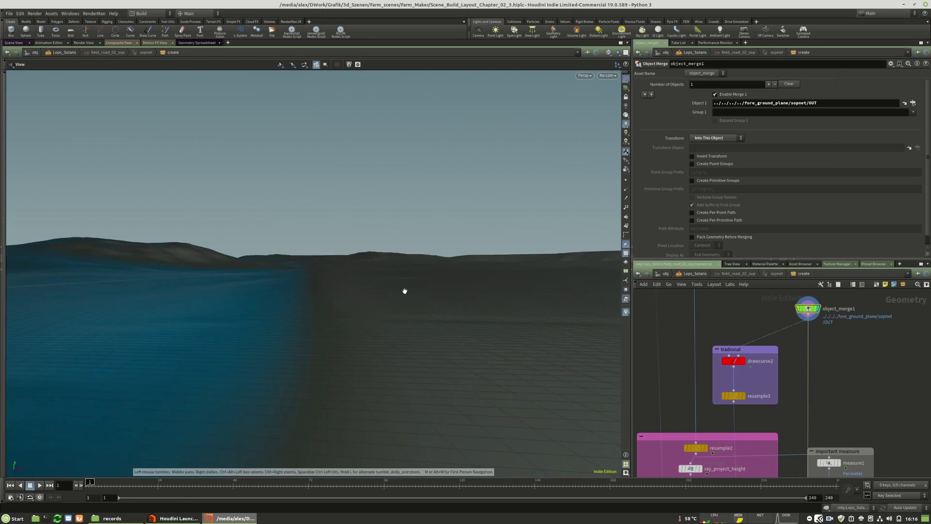
left_click(807, 320)
scroll(818, 325, "down", 5)
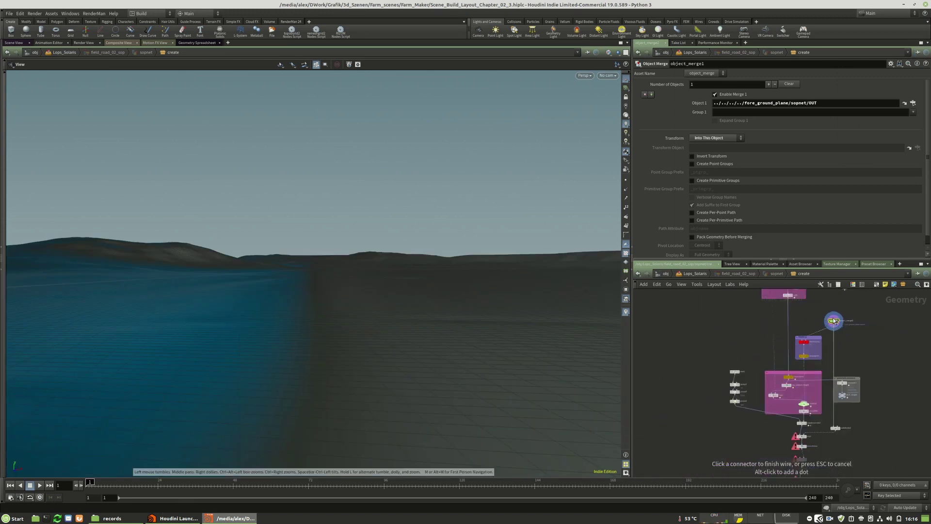
scroll(817, 331, "up", 6)
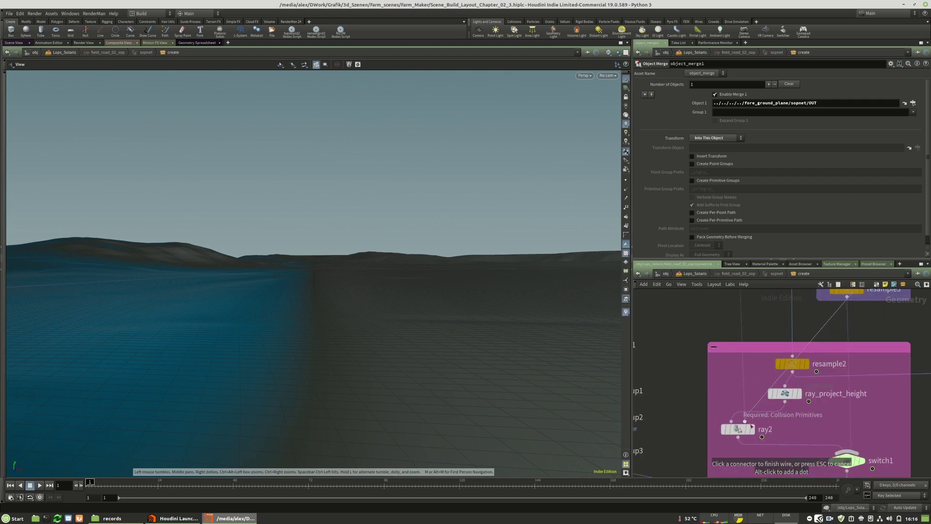
left_click(745, 422)
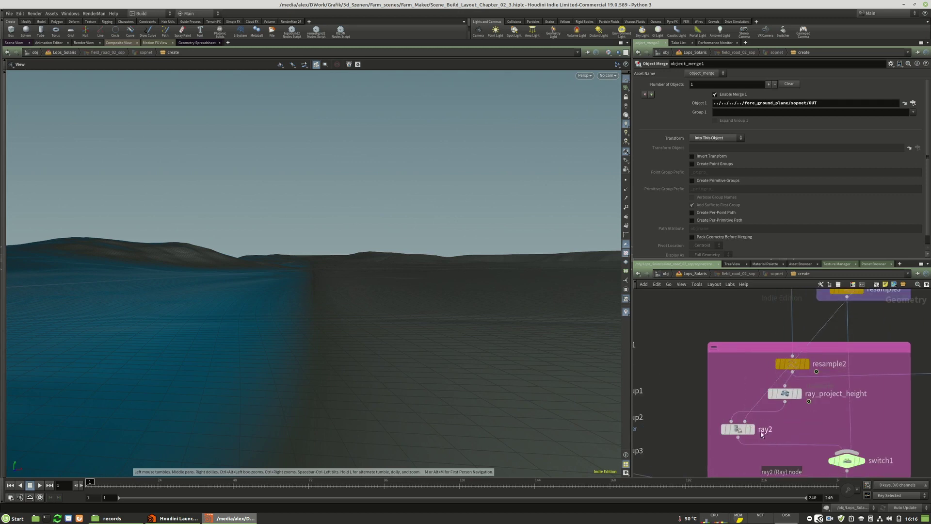
Step: Display the ray2 node and undo the last input disconnection
mouse_move(743, 435)
key("r")
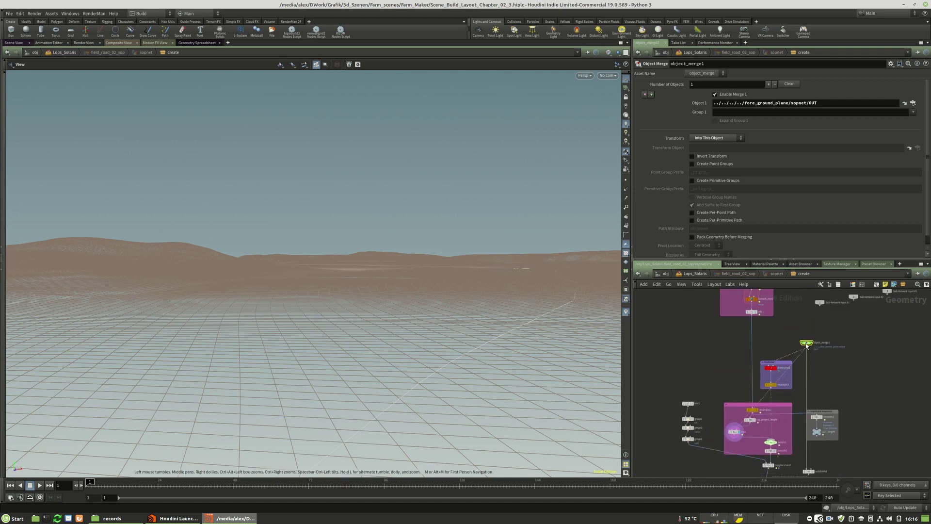
key("ctrl+z")
scroll(770, 446, "up", 5)
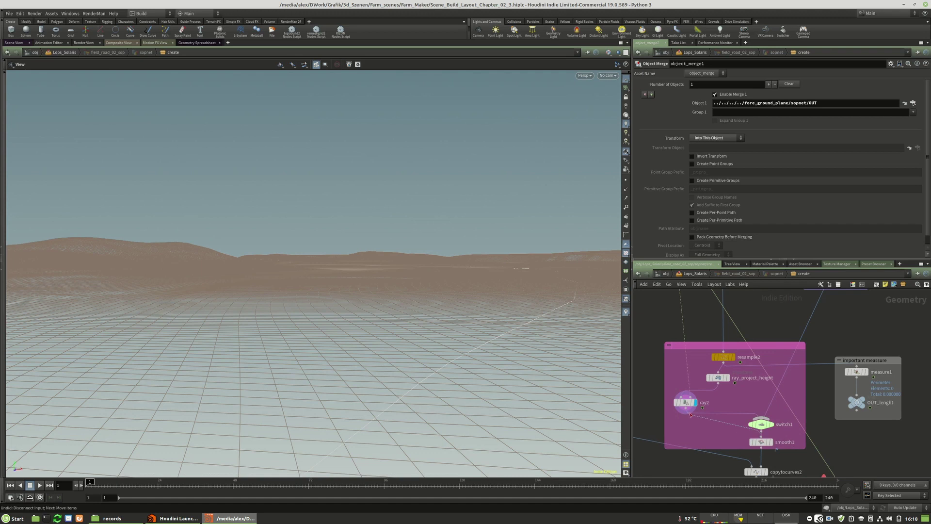
Step: Move switch1 out of the pink box to just below the tradional box
left_click_drag(774, 410, 829, 315)
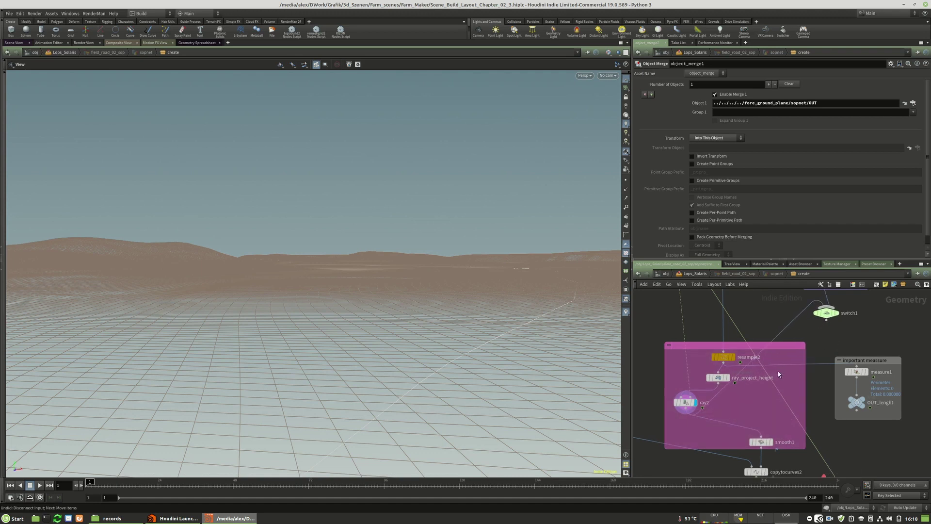
scroll(797, 352, "down", 2)
scroll(782, 364, "down", 3)
scroll(751, 326, "up", 3)
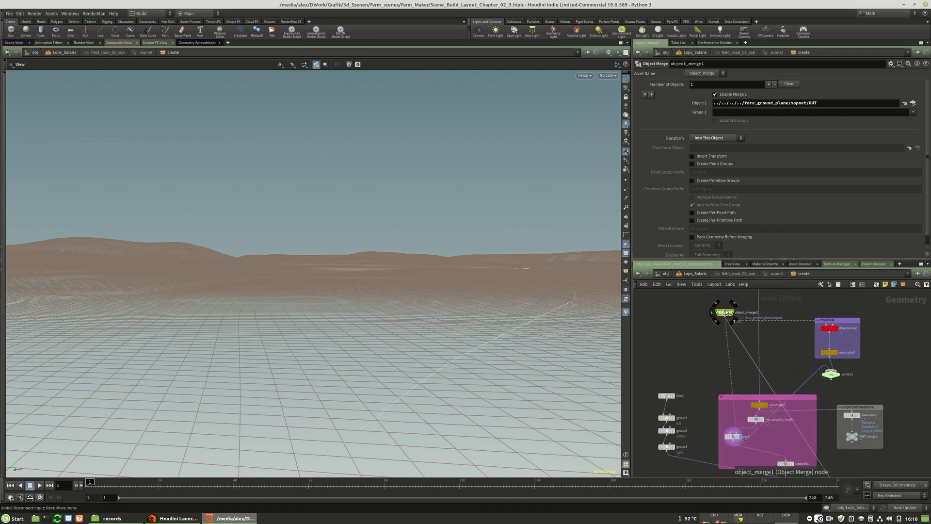
Step: Bypass and delete subdivide2, and reposition the wire dot so object_merge1 feeds ray1 directly
scroll(710, 307, "down", 5)
scroll(736, 383, "up", 6)
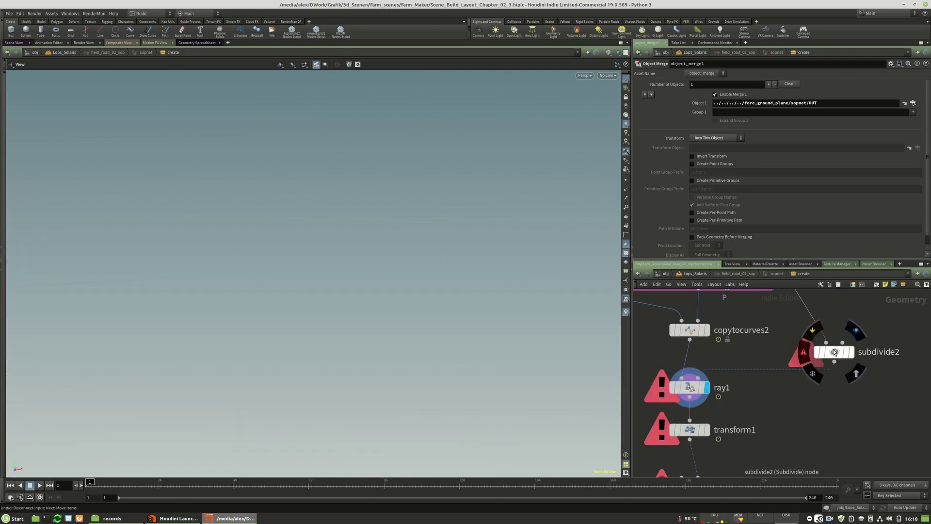
scroll(838, 412, "down", 4)
scroll(835, 403, "up", 5)
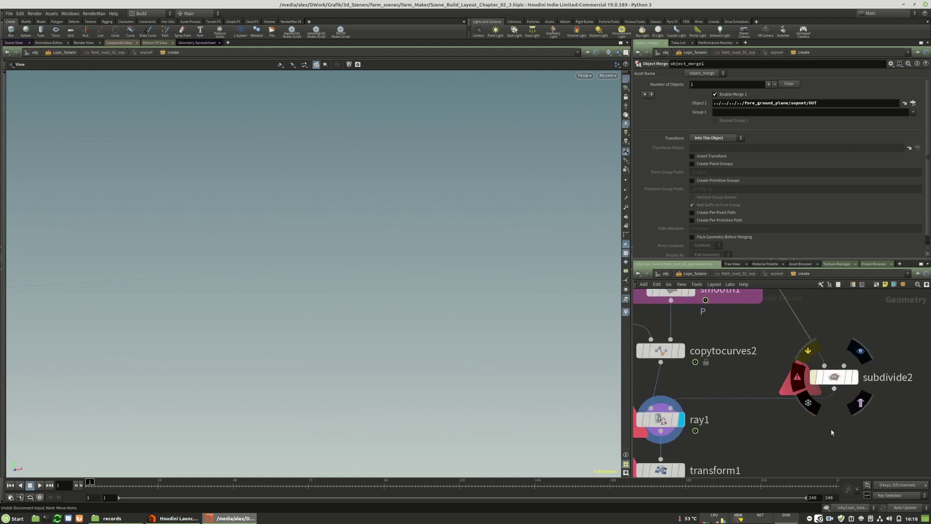
left_click(814, 378)
left_click_drag(912, 439, 807, 351)
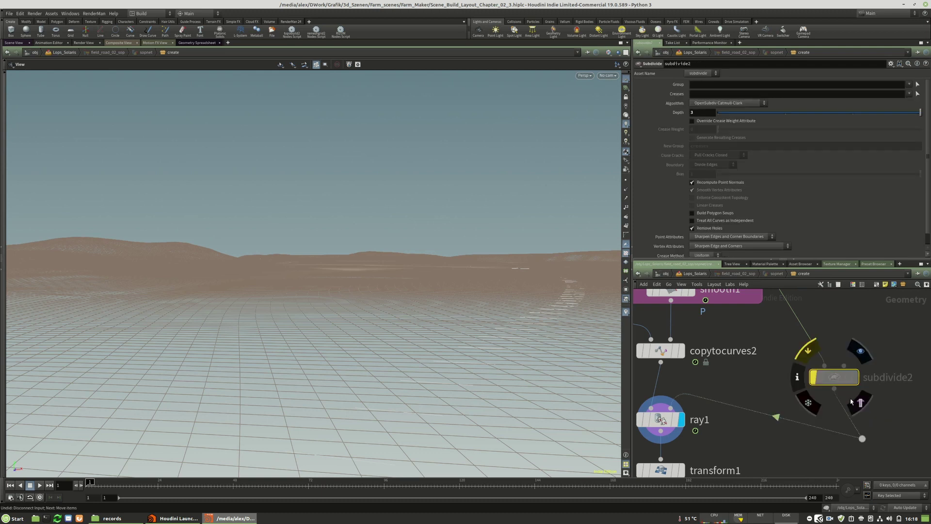
key("Delete")
left_click_drag(863, 438, 839, 412)
scroll(830, 422, "down", 8)
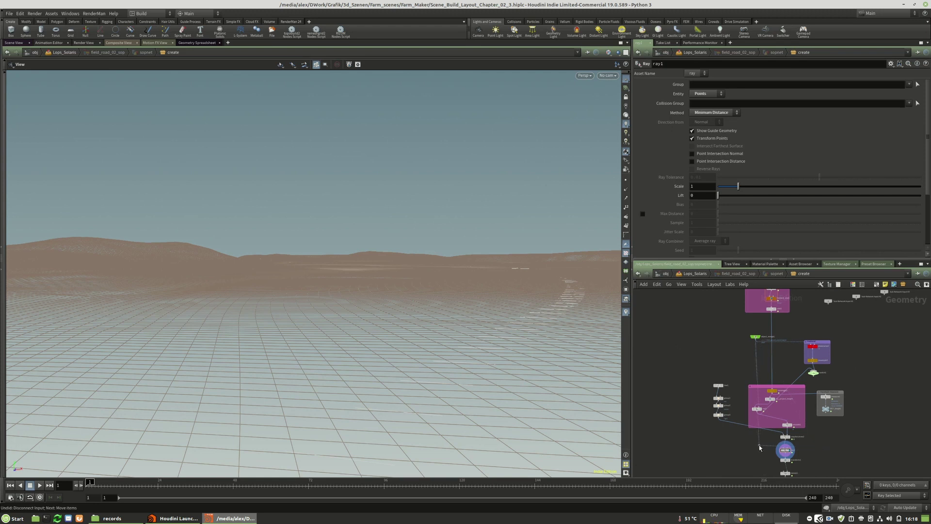
Step: Add a dot to the wire between object_merge1 and ray1 to tidy its routing, and select ray1
left_click(738, 371, "alt")
scroll(777, 412, "down", 3)
scroll(770, 416, "up", 7)
scroll(758, 407, "down", 2)
scroll(758, 392, "up", 3)
mouse_move(758, 392)
middle_mouse_down()
mouse_move(751, 357)
mouse_move(766, 401)
middle_mouse_up()
left_click(734, 360)
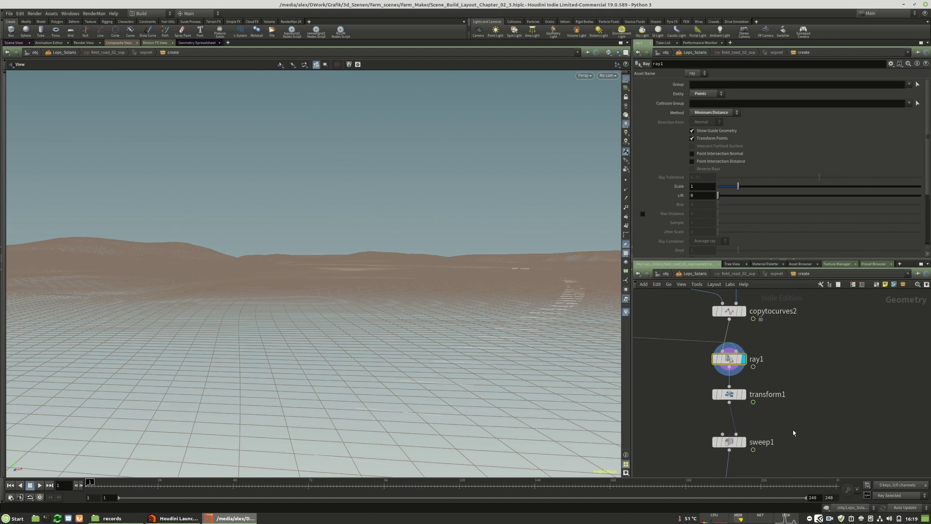
Step: Display transform1 below ray1 and view its transform parameters
scroll(756, 354, "down", 5)
scroll(751, 374, "up", 6)
scroll(740, 329, "up", 3)
middle_click_drag(740, 329, 730, 291)
left_click(747, 337)
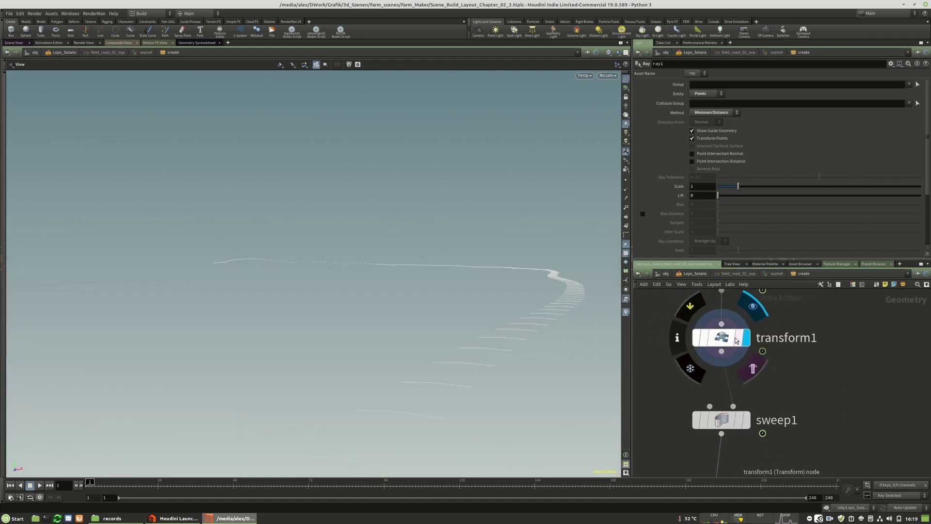
left_click(724, 338)
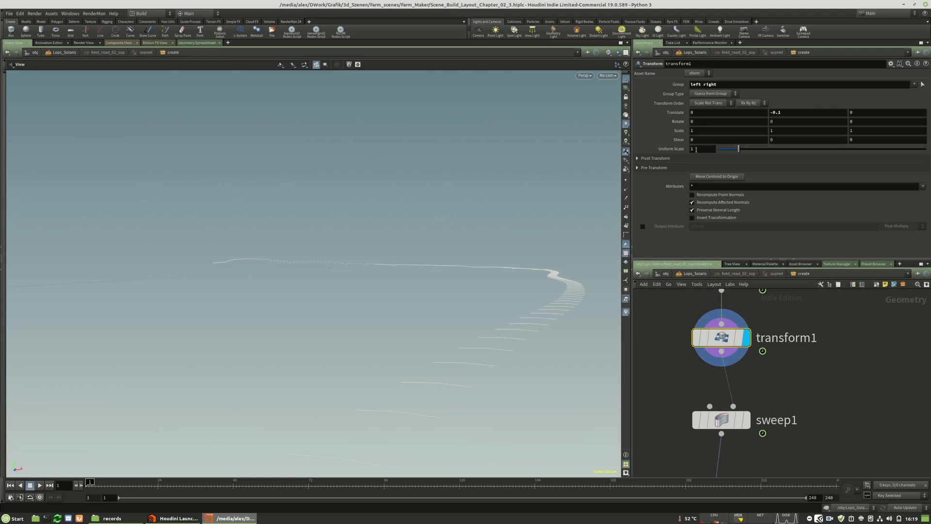
Step: Display the output0 node at the end of the road network and go back up to the Solaris network
scroll(733, 339, "down", 5)
scroll(722, 334, "up", 3)
scroll(713, 324, "down", 4)
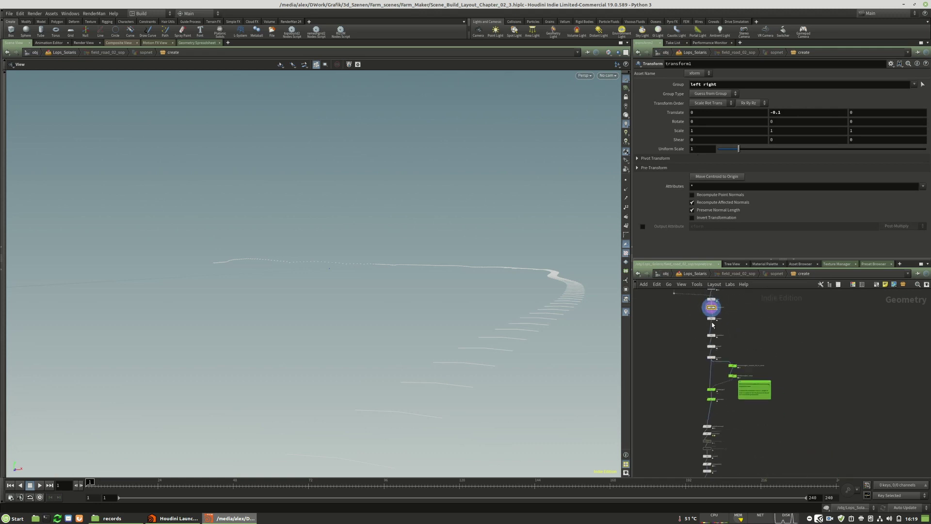
scroll(723, 445, "up", 6)
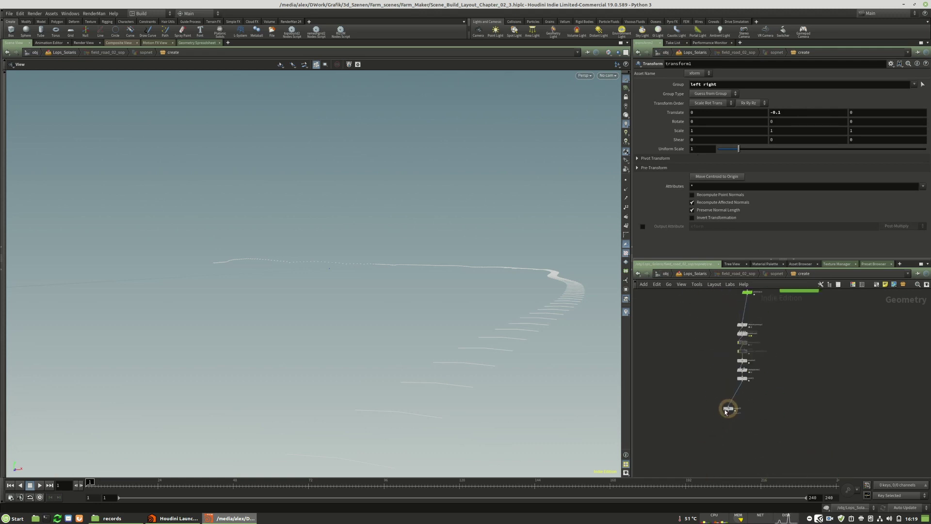
scroll(725, 444, "down", 4)
scroll(716, 436, "up", 6)
left_click(717, 431)
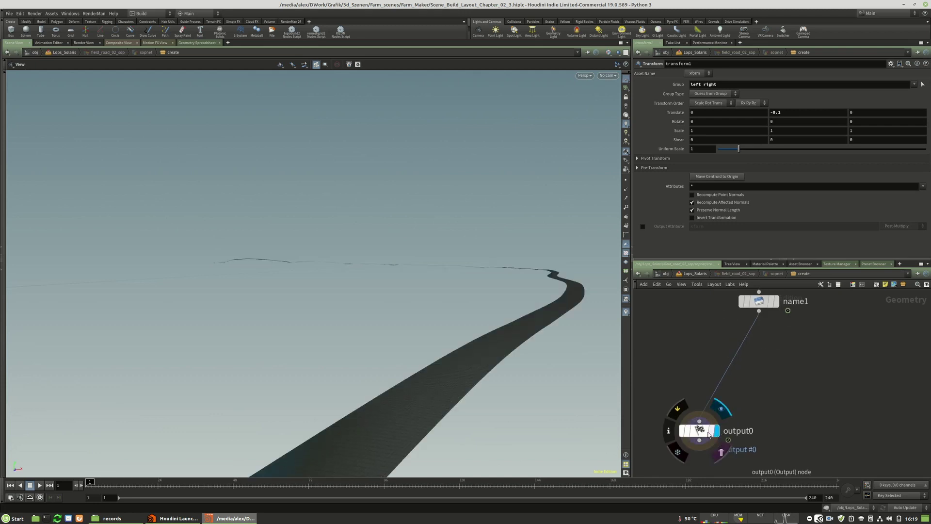
left_click(700, 431)
key("u")
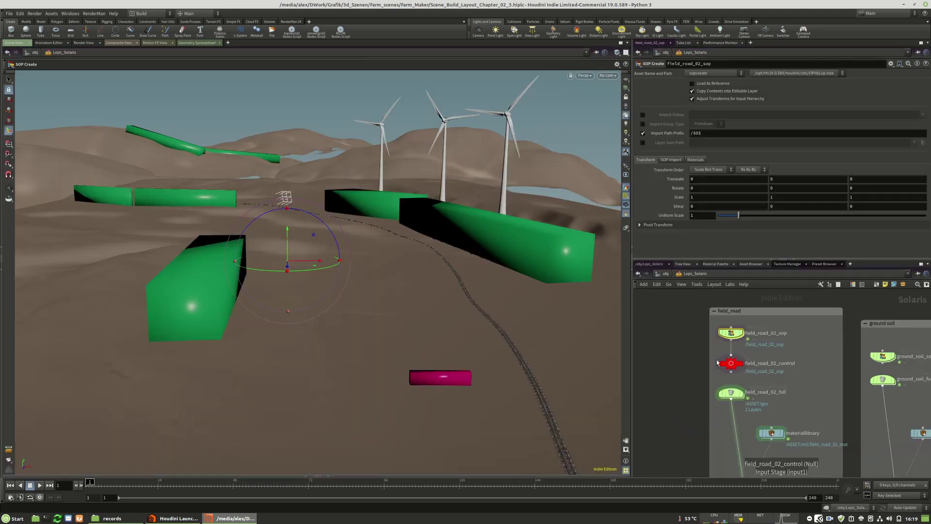
Step: Save the road to disk as road_01.usd with usd_rop6 and reload the files of reference5
scroll(742, 339, "down", 8)
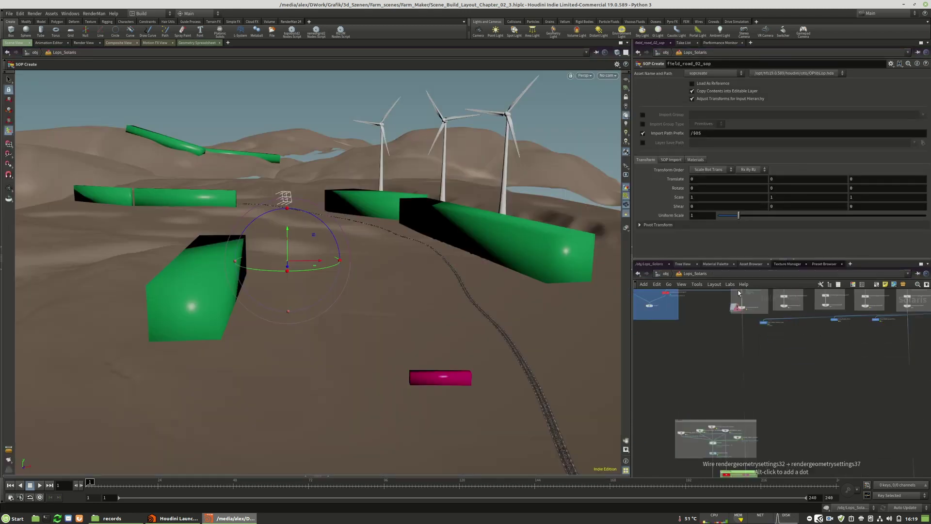
scroll(737, 388, "up", 8)
left_click(720, 332)
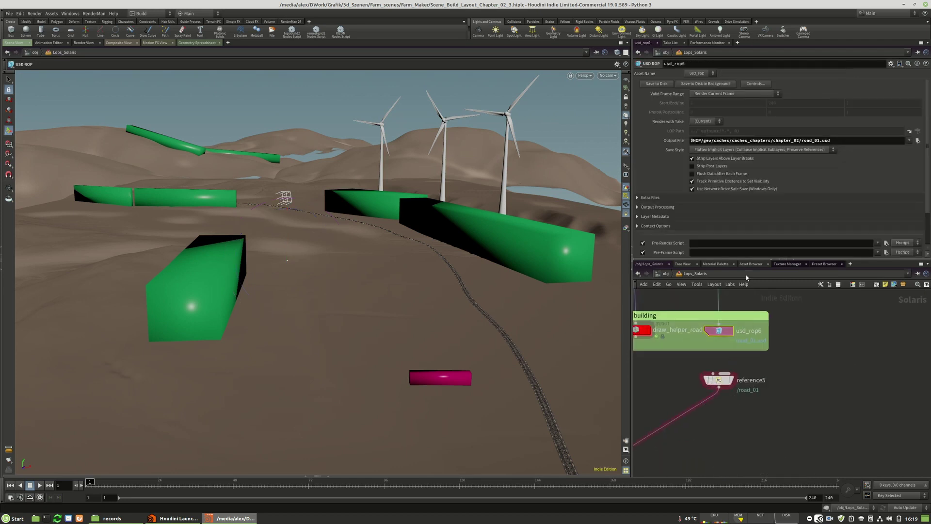
left_click(657, 84)
left_click(718, 380)
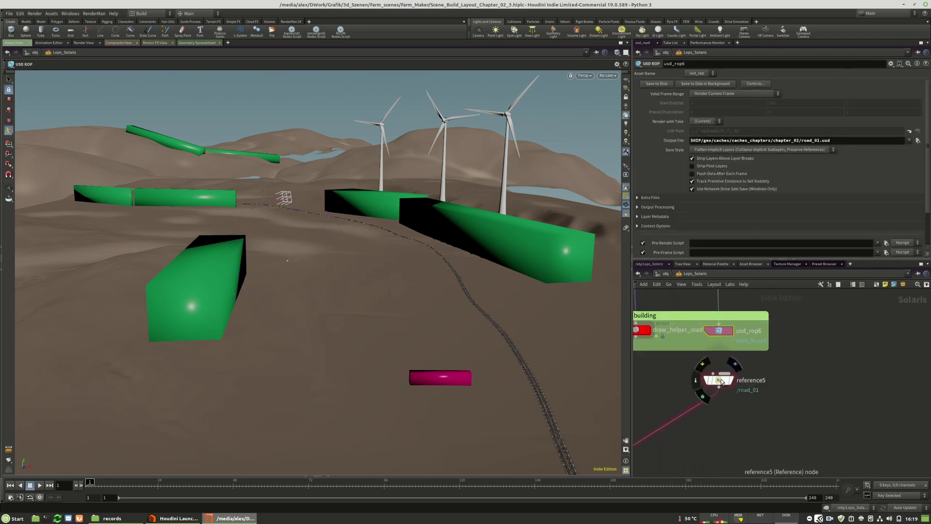
left_click(703, 233)
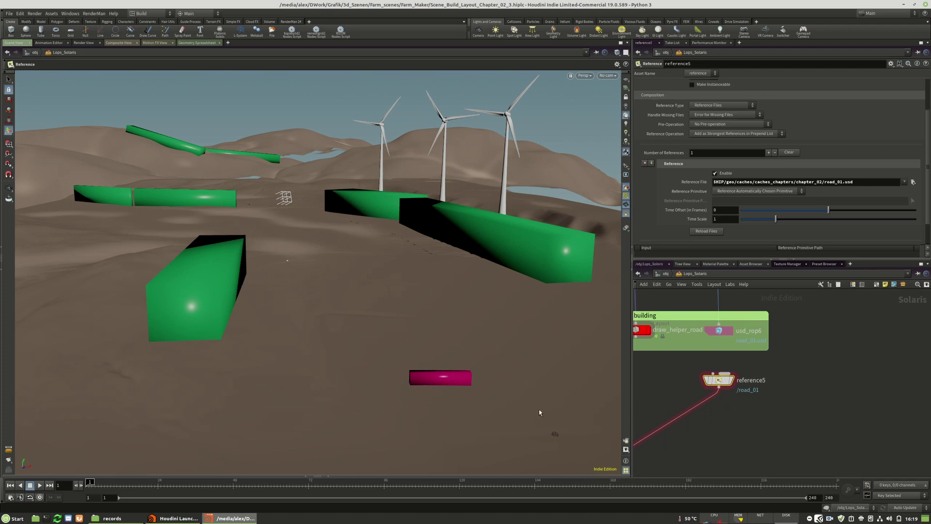
Step: Locate the field_road group in the Solaris network and go inside field_road_02_sop
scroll(760, 472, "down", 9)
middle_click_drag(753, 341, 746, 388)
scroll(746, 388, "down", 1)
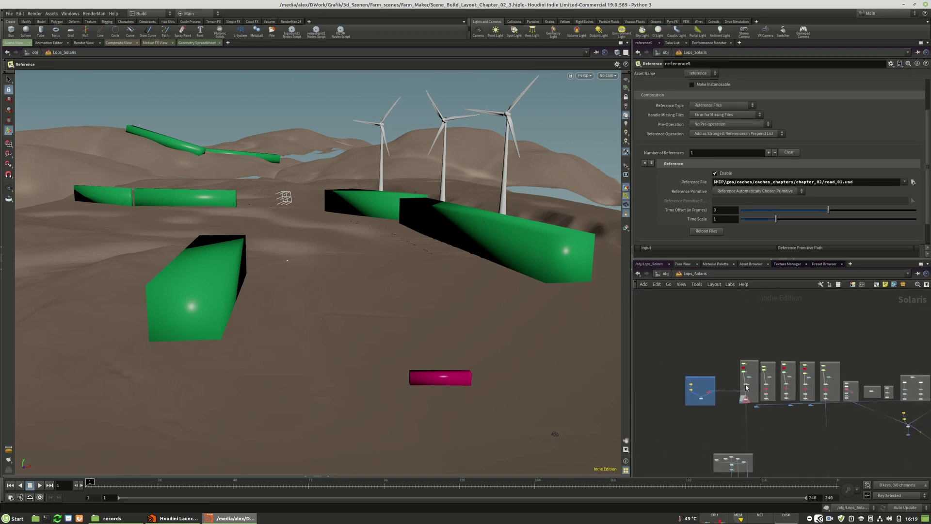
scroll(747, 386, "up", 6)
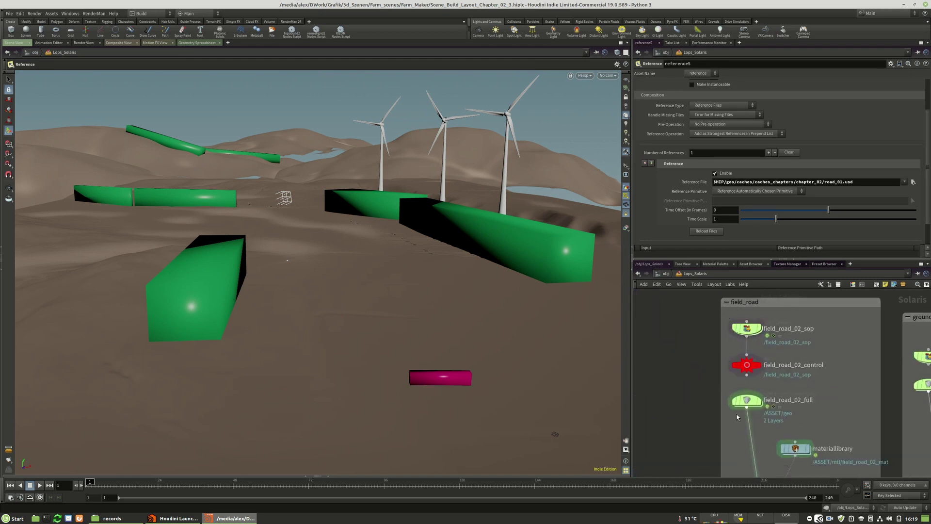
scroll(762, 354, "down", 6)
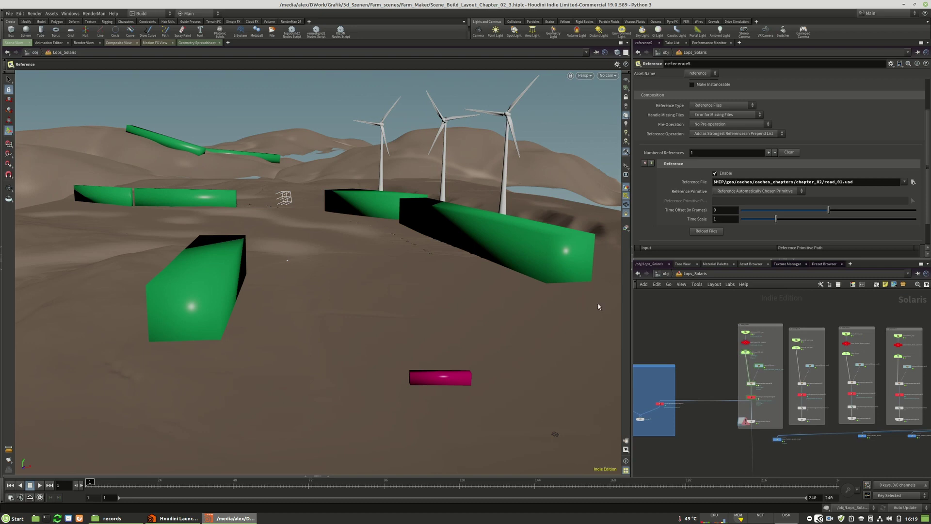
scroll(748, 394, "up", 6)
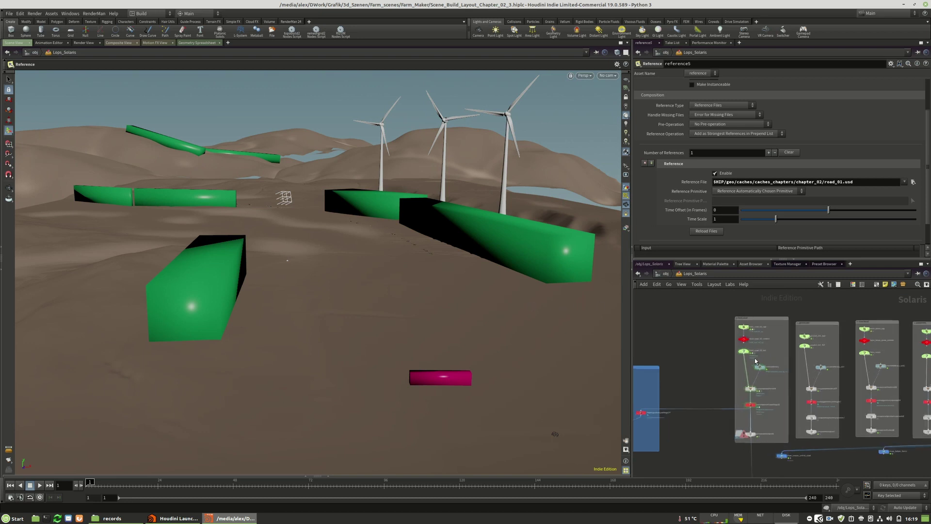
scroll(753, 443, "down", 3)
scroll(737, 348, "up", 5)
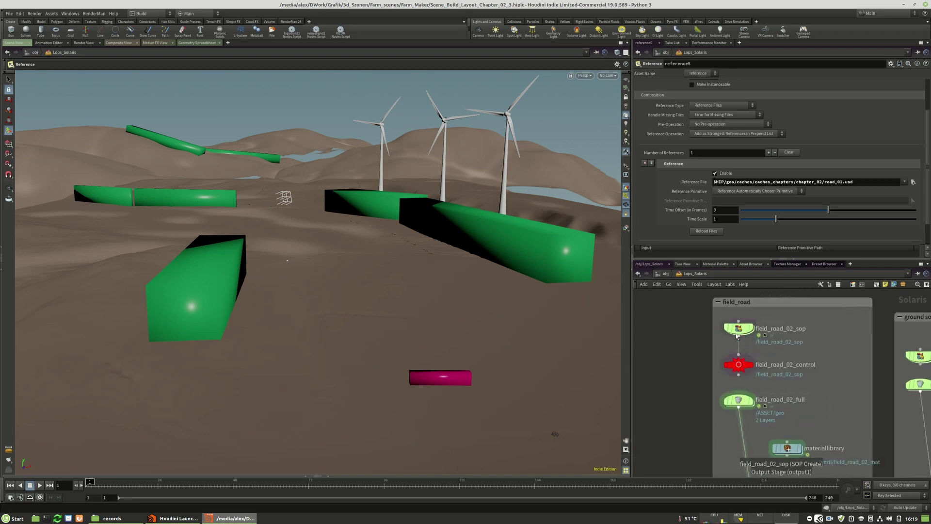
double_click(735, 329)
scroll(742, 453, "down", 8)
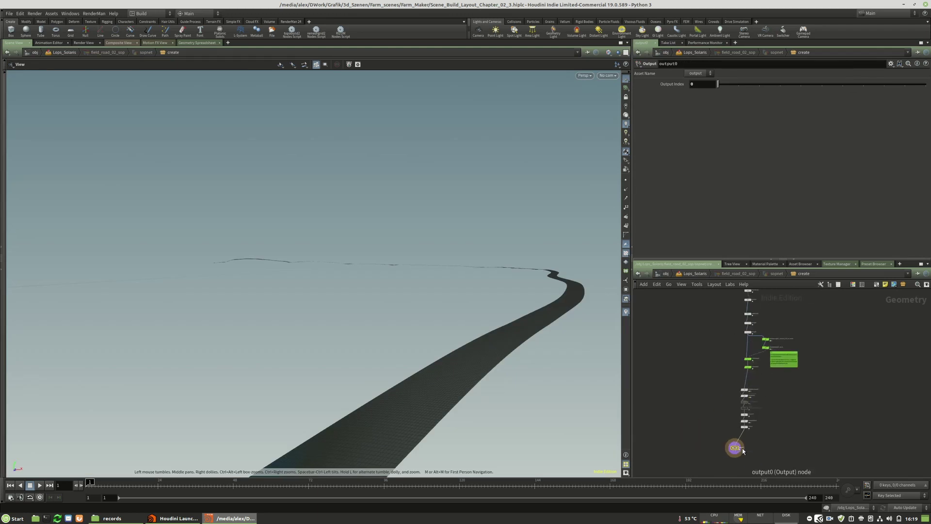
Step: Select ray2 below ray_project_height, try a Lift of 10, and set its Lift to 0
middle_click_drag(780, 328, 770, 435)
scroll(770, 435, "up", 5)
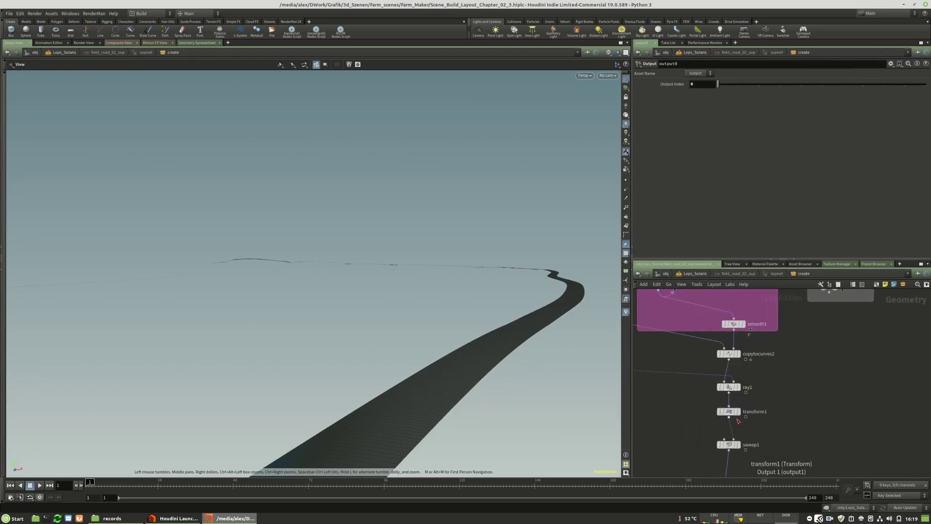
middle_click_drag(760, 379, 776, 411)
left_click_drag(751, 413, 819, 413)
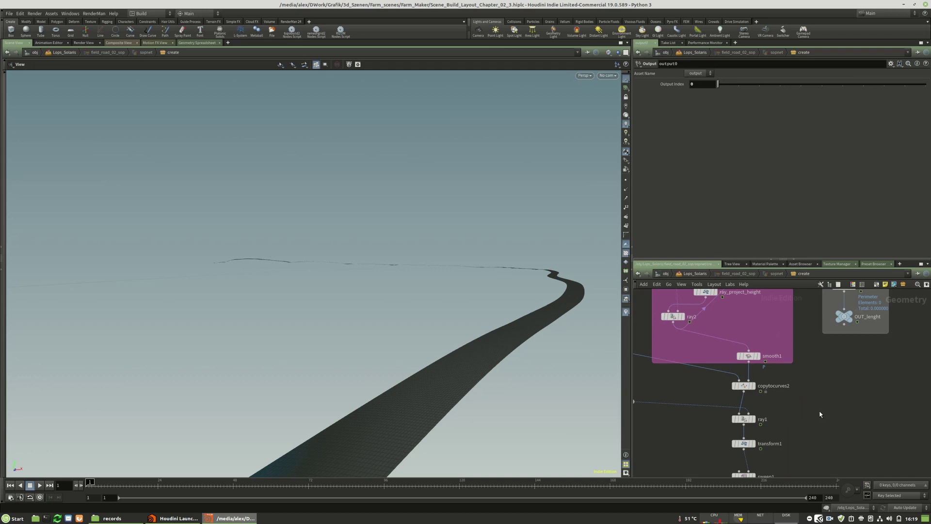
middle_click_drag(819, 413, 844, 468)
middle_click_drag(709, 373, 711, 349)
left_click(698, 348)
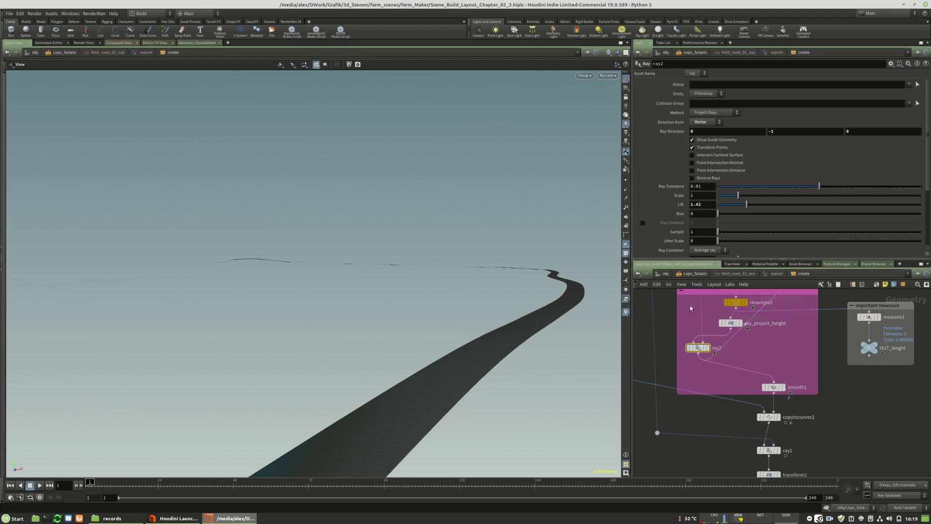
left_click_drag(706, 204, 680, 209)
type("10")
key("Return")
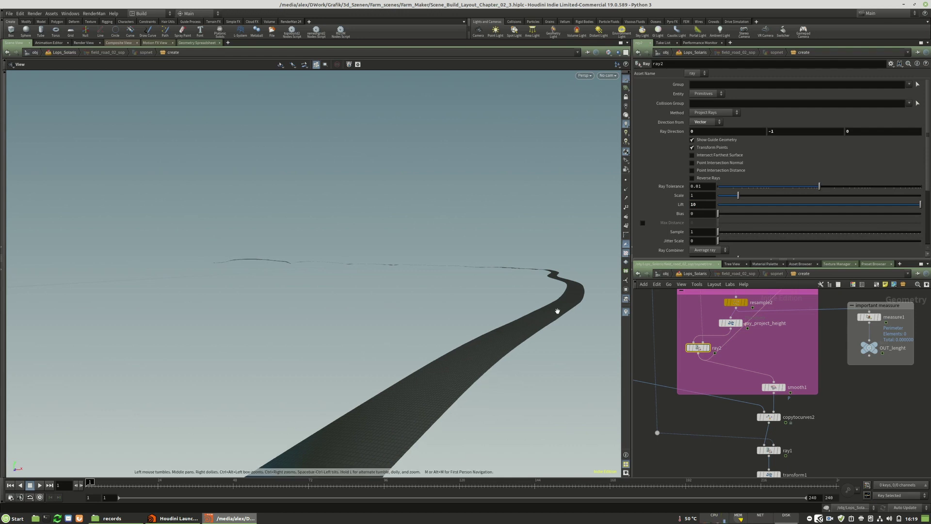
double_click(704, 203)
type("0")
key("Return")
Step: Select ray1 below copytocurves2, try Lift values of 10 and 1, and set its Lift to 0.1
middle_click_drag(844, 450, 822, 367)
left_click(749, 369)
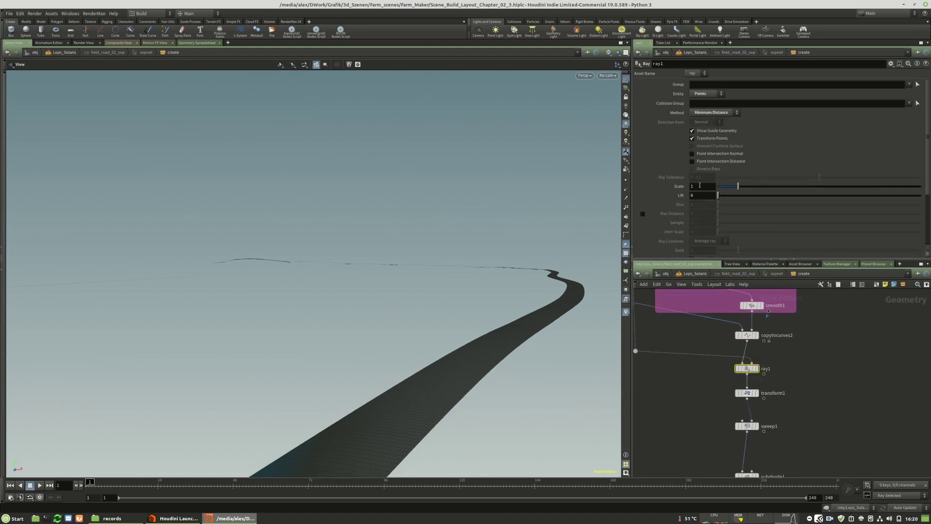
type("10")
key("Return")
double_click(707, 196)
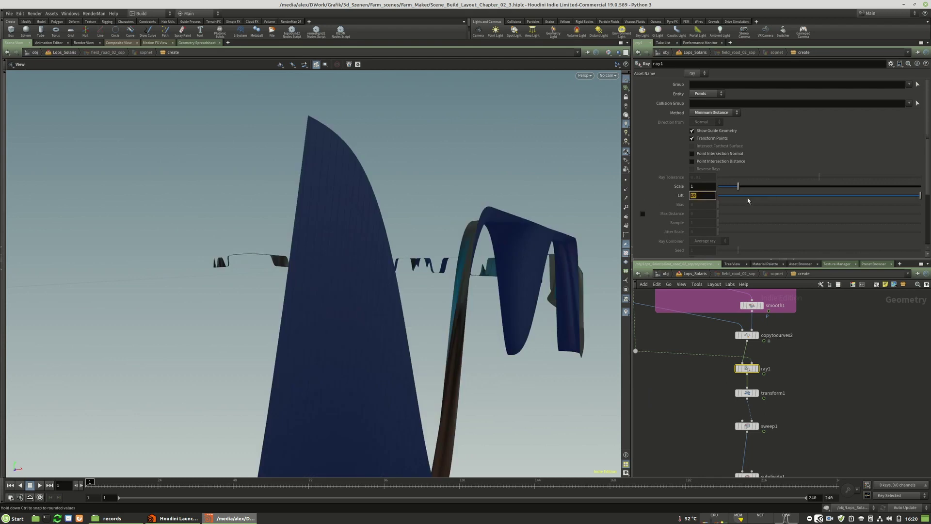
type("1")
key("Return")
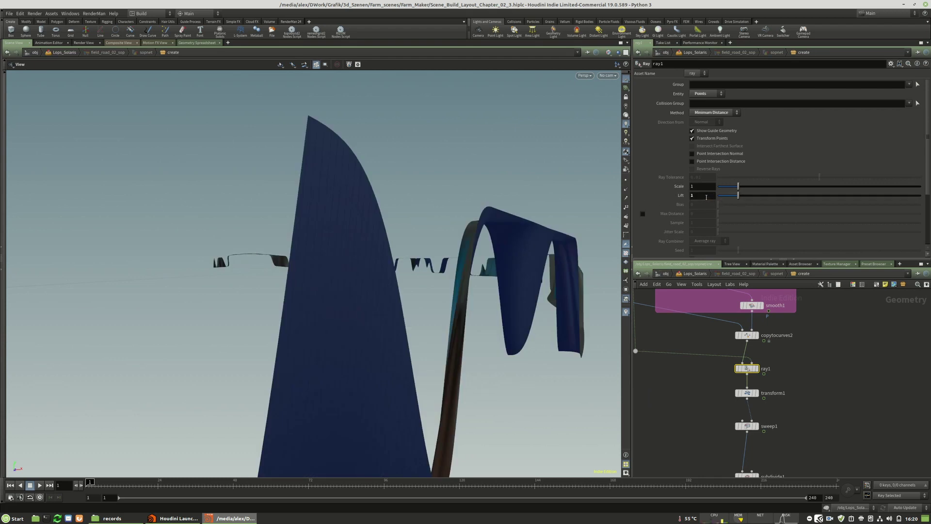
double_click(691, 196)
type("0.1")
key("Return")
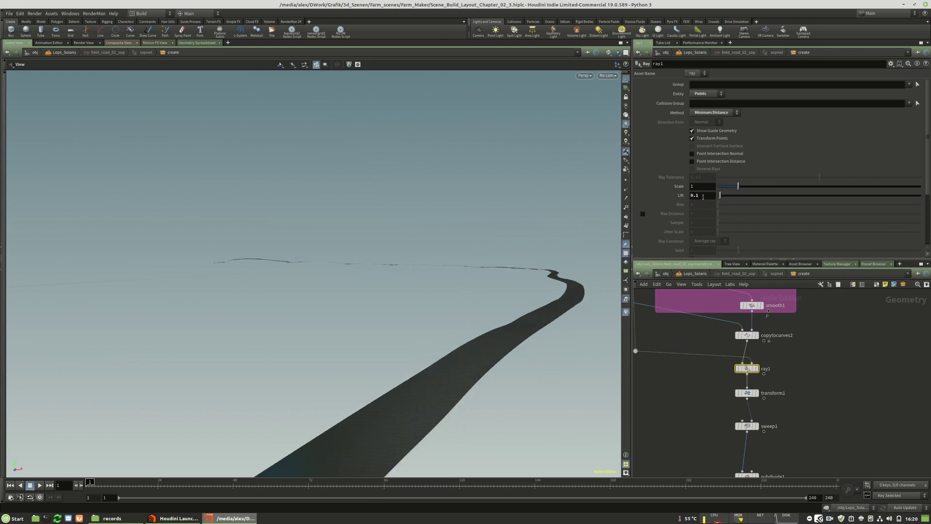
Step: Return to the Solaris network, save the road to disk as road_01.usd with usd_rop6, and select reference5
scroll(750, 338, "down", 2)
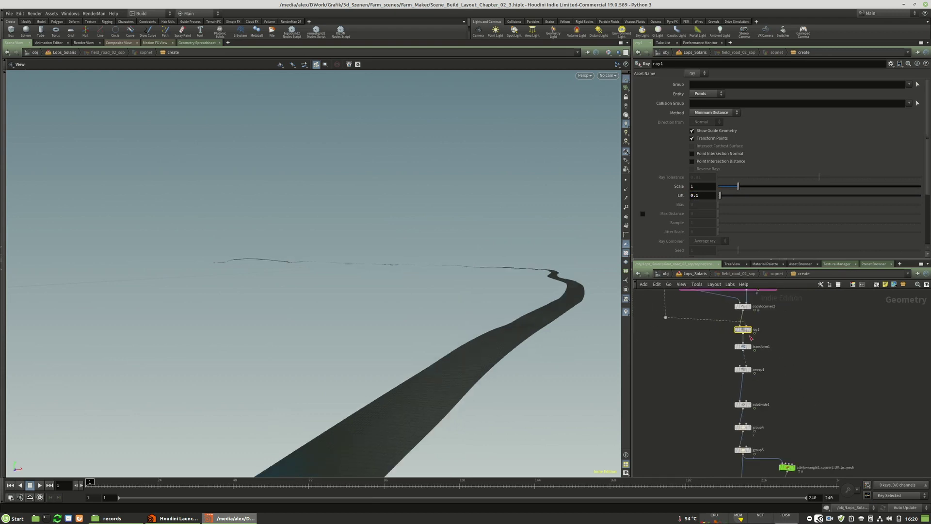
scroll(763, 348, "down", 5)
scroll(754, 459, "up", 3)
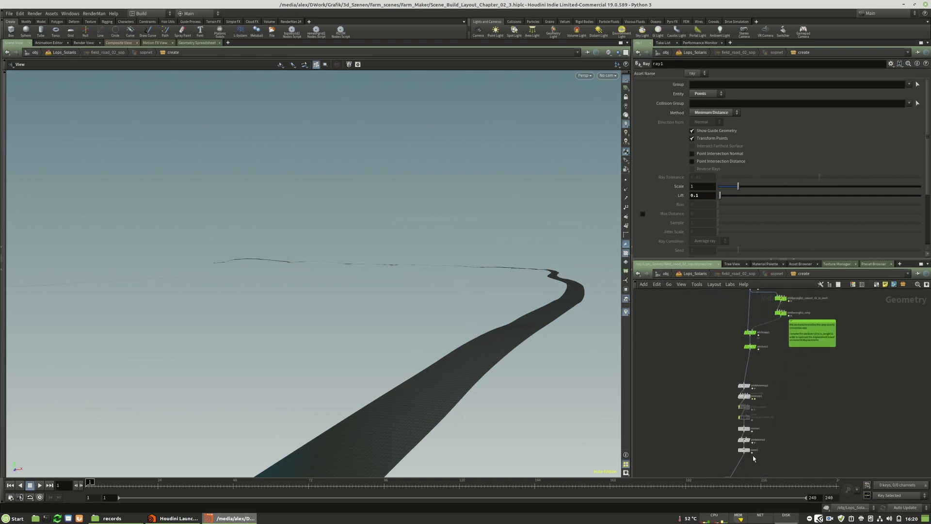
key("u")
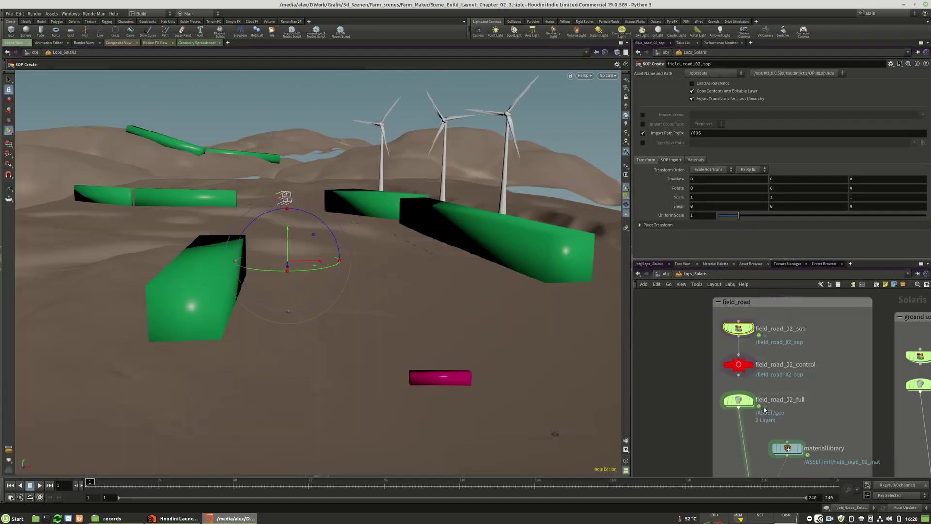
scroll(721, 338, "down", 6)
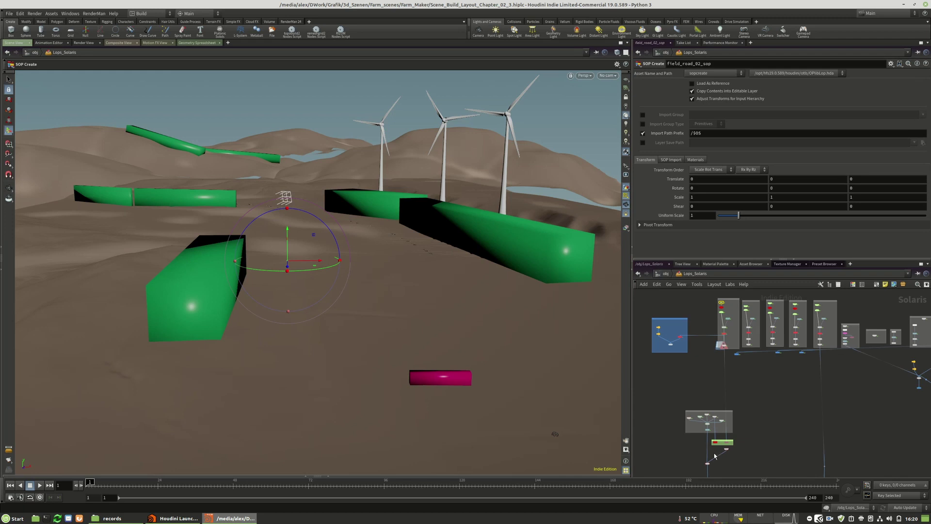
scroll(717, 449, "up", 5)
left_click(744, 377)
left_click(660, 84)
left_click(744, 426)
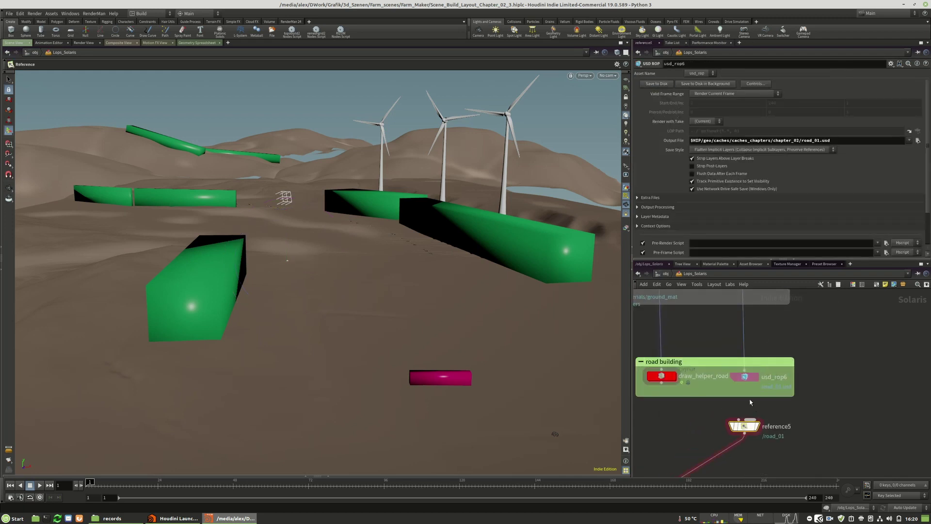
Step: Inspect the road from above and switch the viewport to look through /cameras/camera2_layout
middle_click_drag(492, 329, 375, 221, "alt")
left_click_drag(375, 221, 386, 291, "alt")
left_click(608, 75)
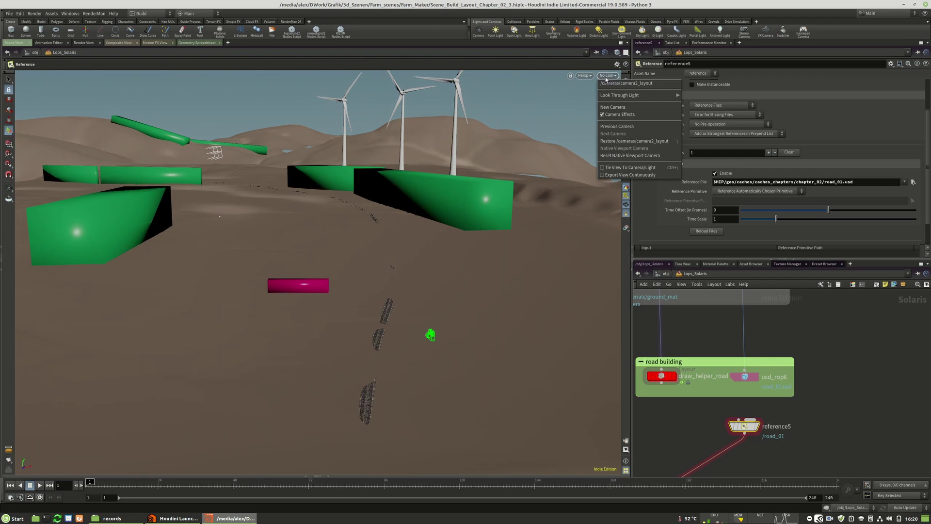
left_click(611, 89)
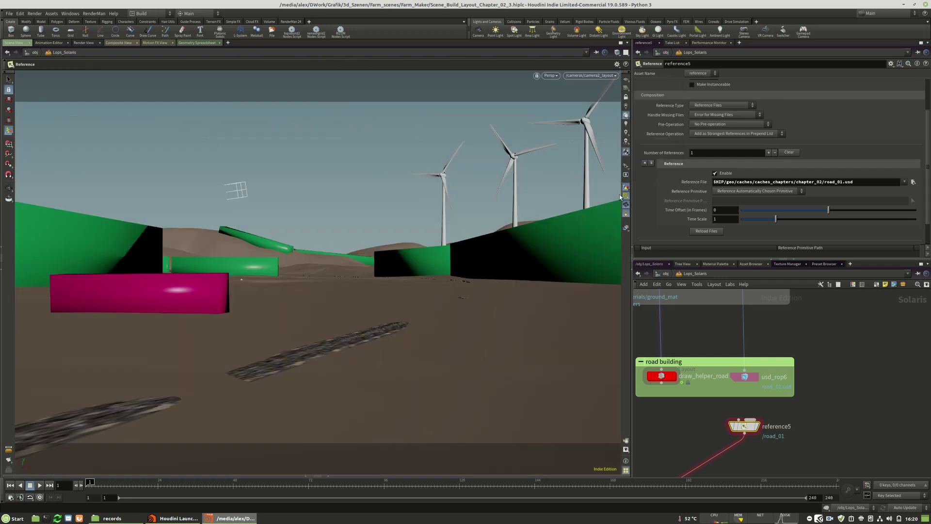
Step: Examine from slightly different camera angles how the foreground road pieces meet the ground
key("Escape")
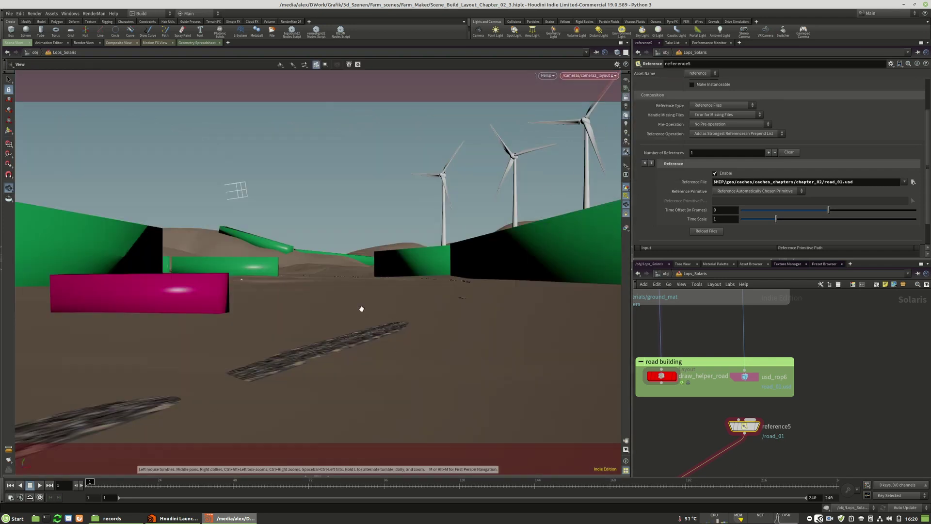
left_click_drag(361, 309, 365, 308, "alt")
right_click_drag(365, 309, 361, 320, "alt")
middle_click_drag(361, 320, 407, 326)
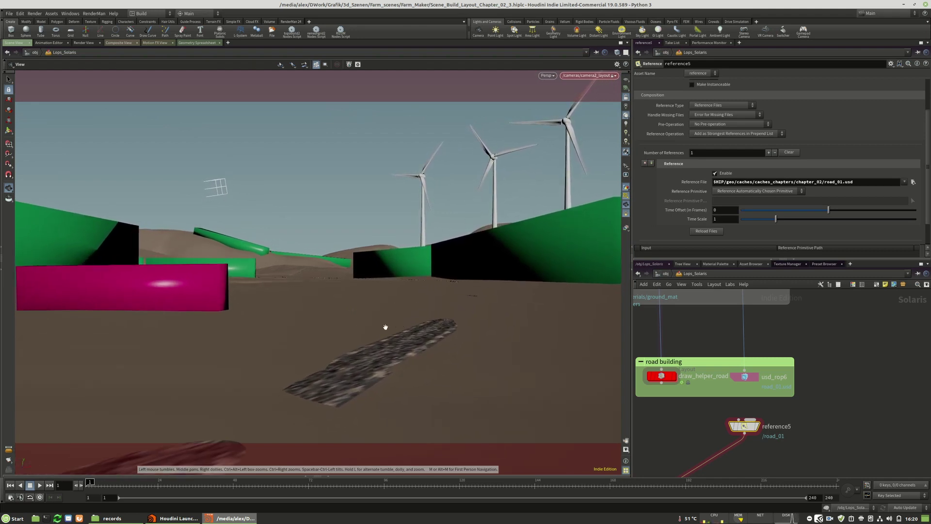
scroll(383, 327, "up", 2)
left_click_drag(382, 328, 373, 323)
middle_click_drag(373, 323, 361, 329)
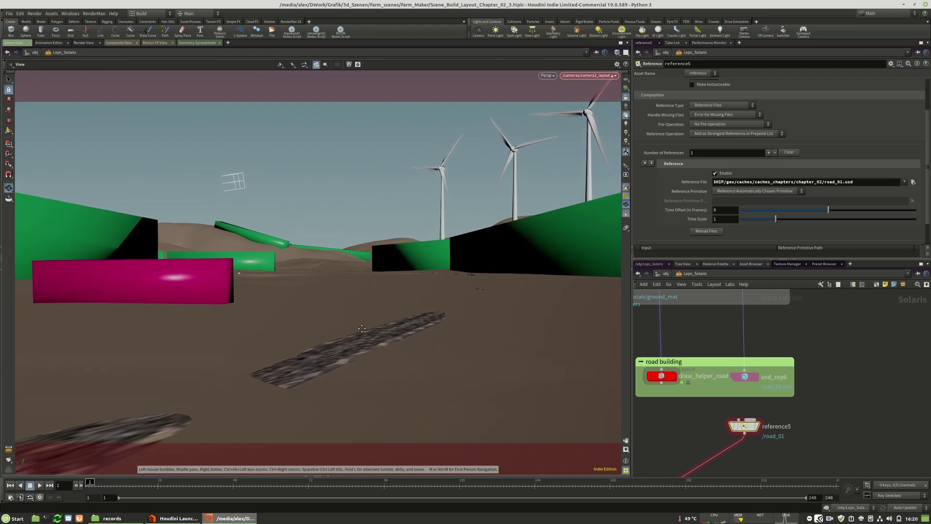
key("Return")
Step: Select field_road_02_full in the field_road group and follow its chain through the material and render settings nodes
scroll(791, 436, "down", 8)
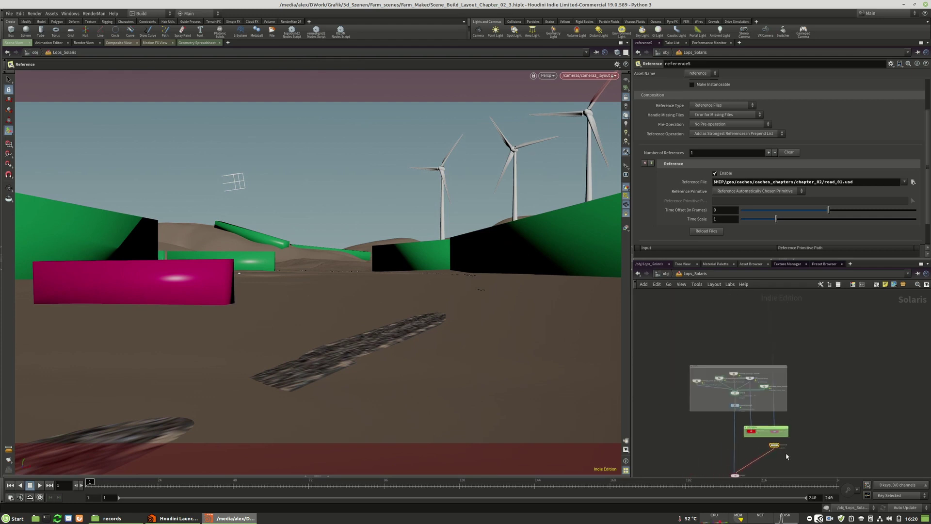
scroll(785, 310, "up", 6)
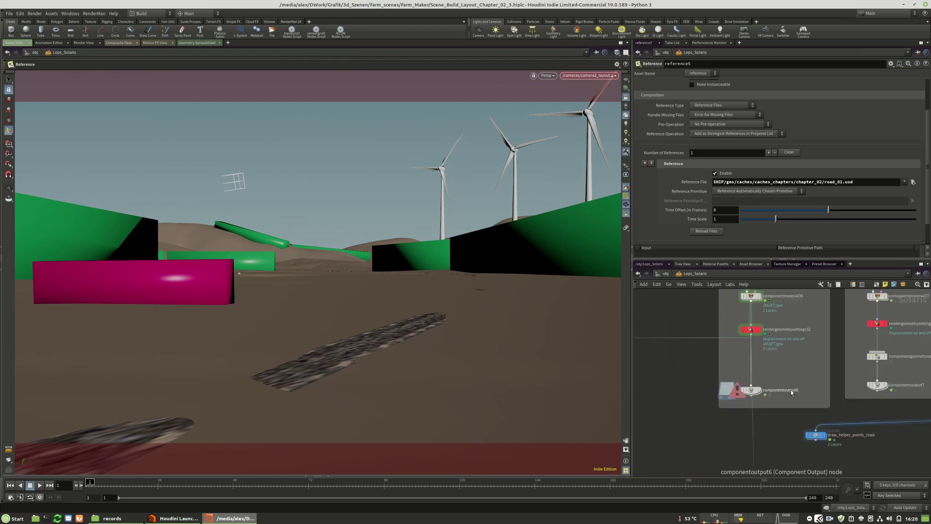
middle_click_drag(790, 389, 778, 463)
scroll(781, 412, "down", 2)
scroll(765, 370, "up", 2)
scroll(776, 411, "down", 2)
scroll(778, 463, "down", 1)
scroll(764, 394, "up", 5)
left_click(750, 396)
scroll(757, 341, "down", 1)
scroll(758, 342, "down", 4)
scroll(767, 420, "up", 5)
middle_click_drag(767, 420, 756, 394)
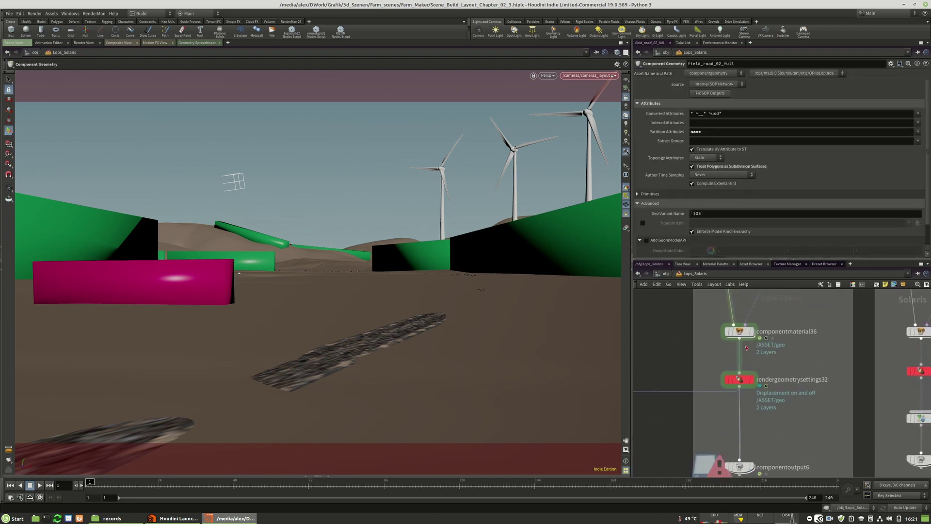
Step: Move componentoutput6 aside from the wire below rendergeometrysettings32 and view that node's RenderMan displacement settings
scroll(748, 380, "down", 4)
scroll(743, 438, "up", 3)
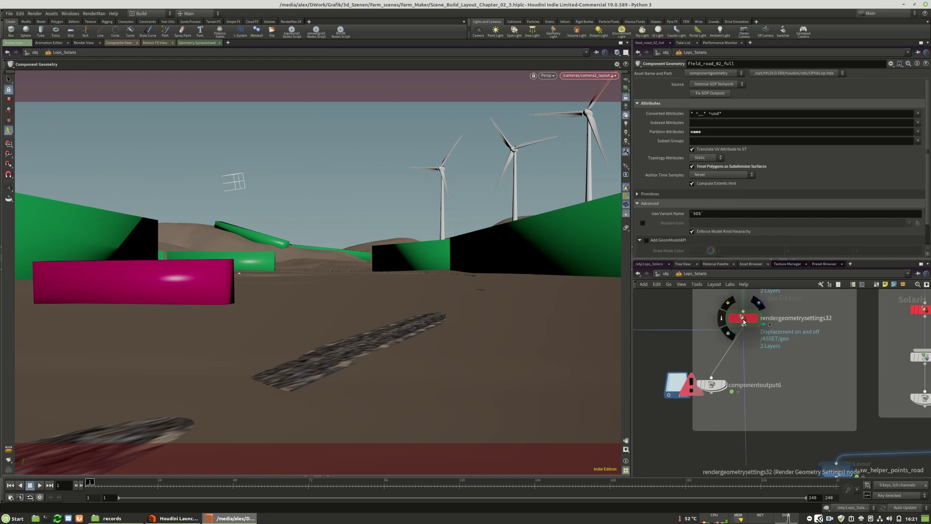
left_click(742, 317)
scroll(758, 370, "down", 5)
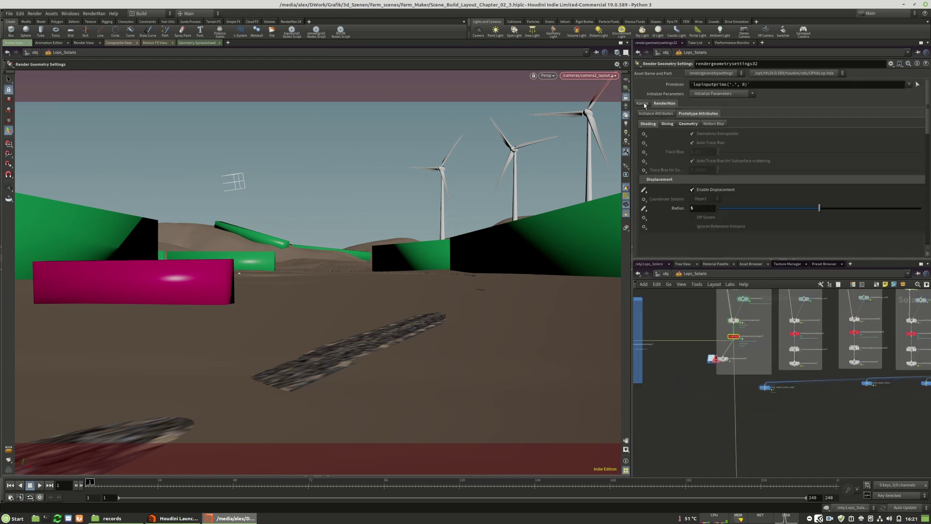
Step: Insert a Transform node after reference5, raise the road about 0.33 in Y, and check it in the camera view
scroll(732, 337, "down", 4)
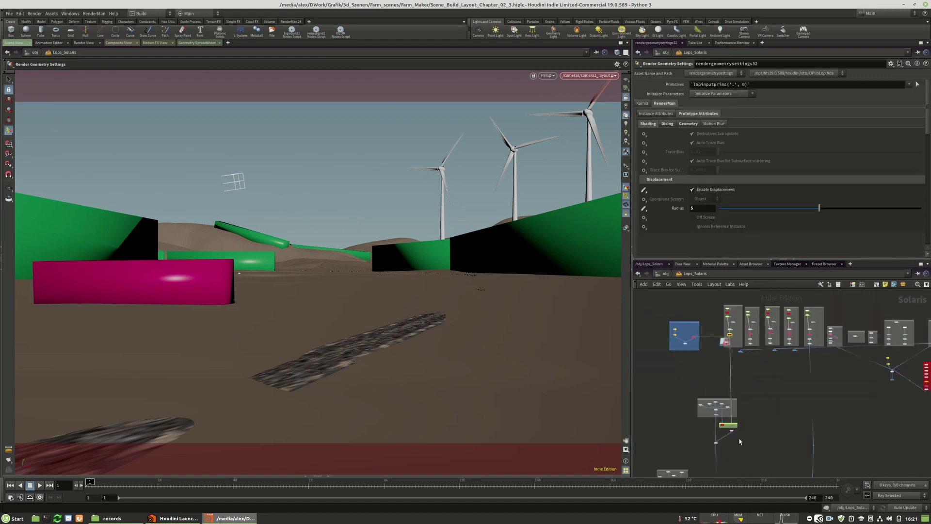
scroll(737, 438, "up", 7)
left_click(711, 386)
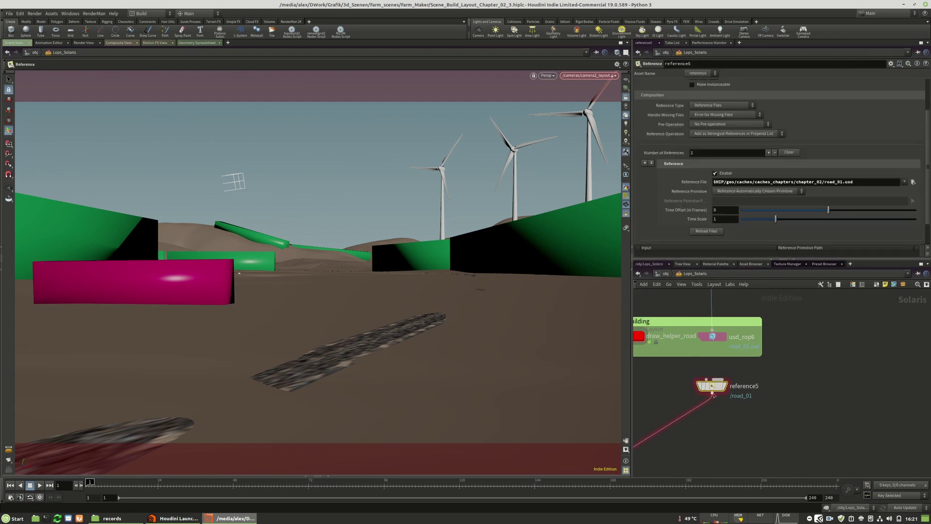
key("Tab")
type("tra")
left_click(778, 269)
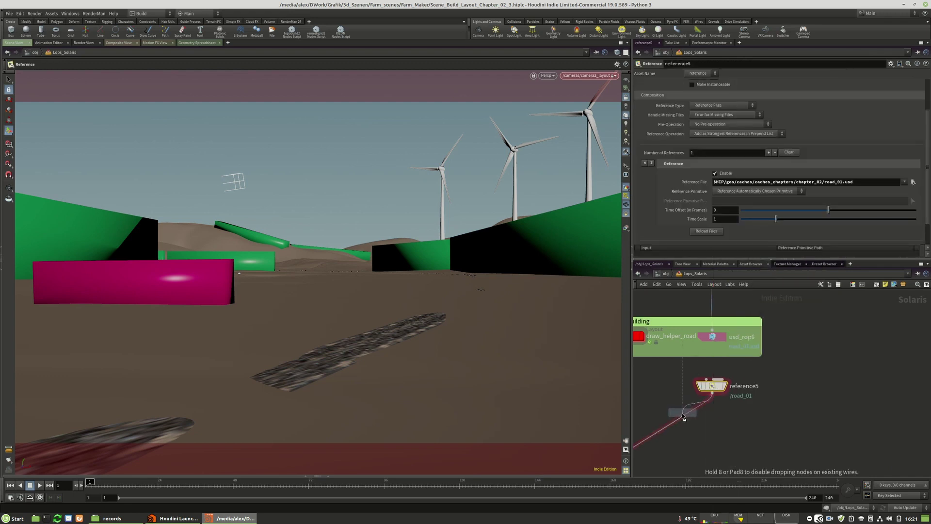
left_click(709, 418)
left_click_drag(142, 244, 142, 244)
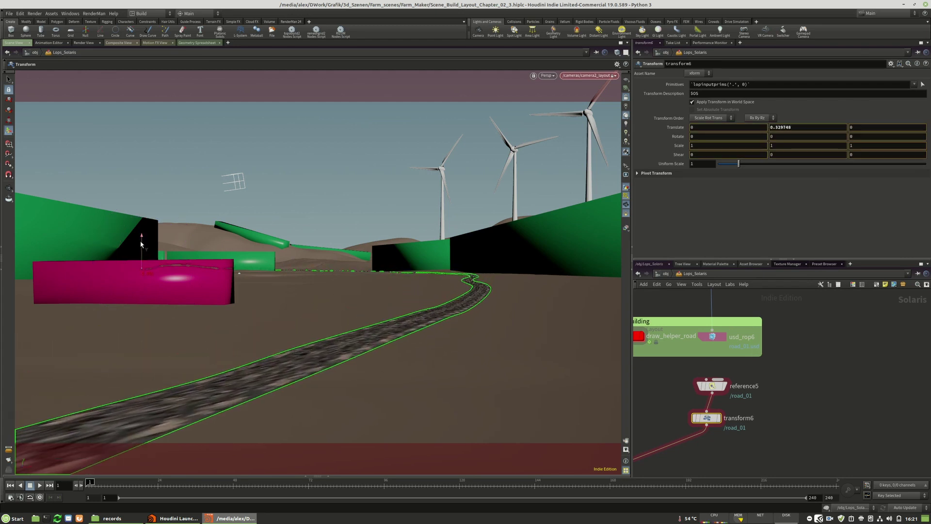
key("r")
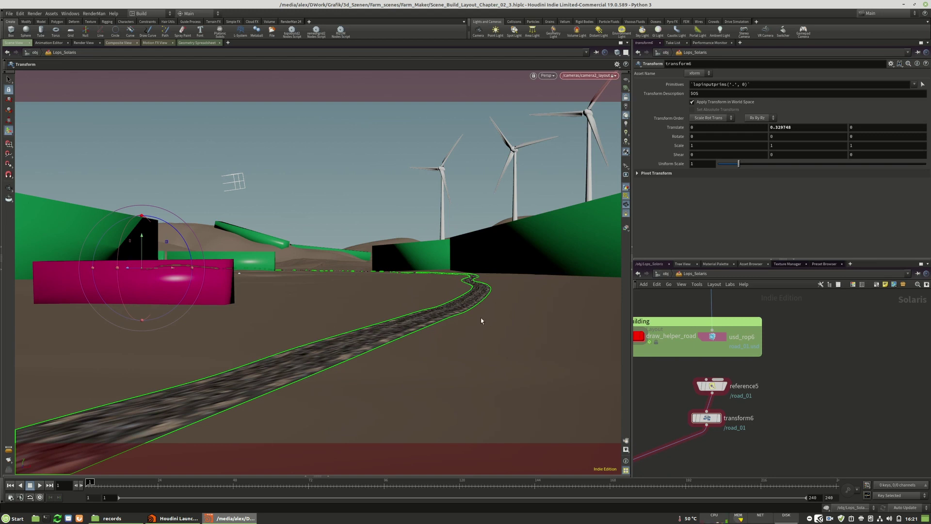
key("Escape")
left_click_drag(460, 309, 387, 295)
key("t")
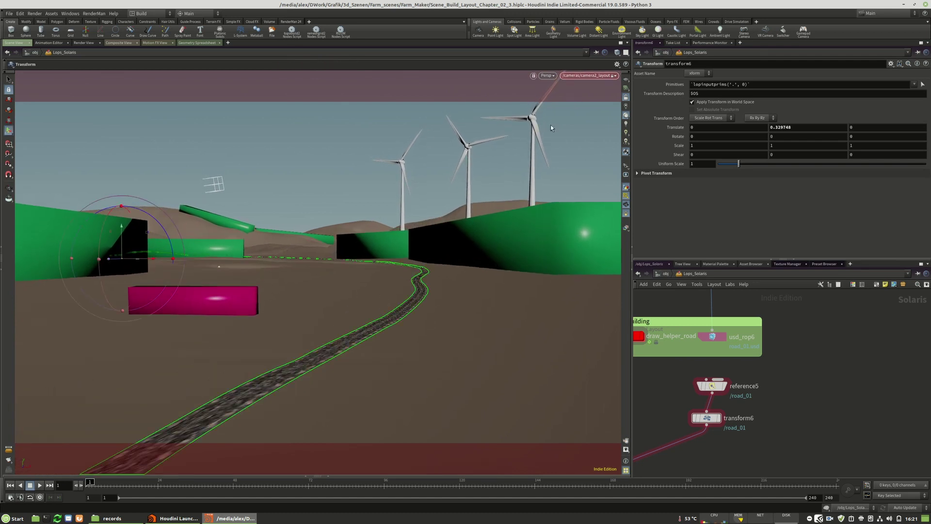
Step: Undo the recent camera view changes until the low road view returns, and unlock the camera from the view
key("ctrl+z")
key("ctrl+z")
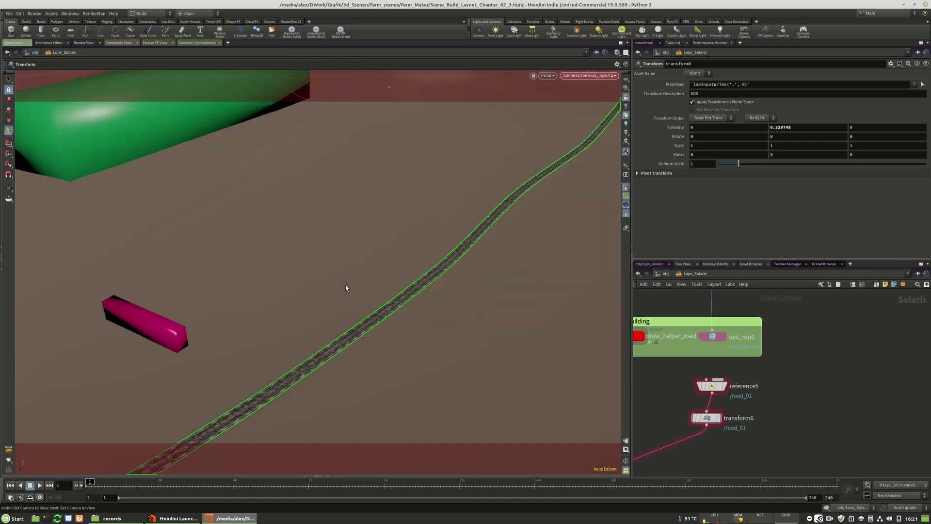
key("ctrl+z")
key("ctrl+z")
key("ctrl+z")
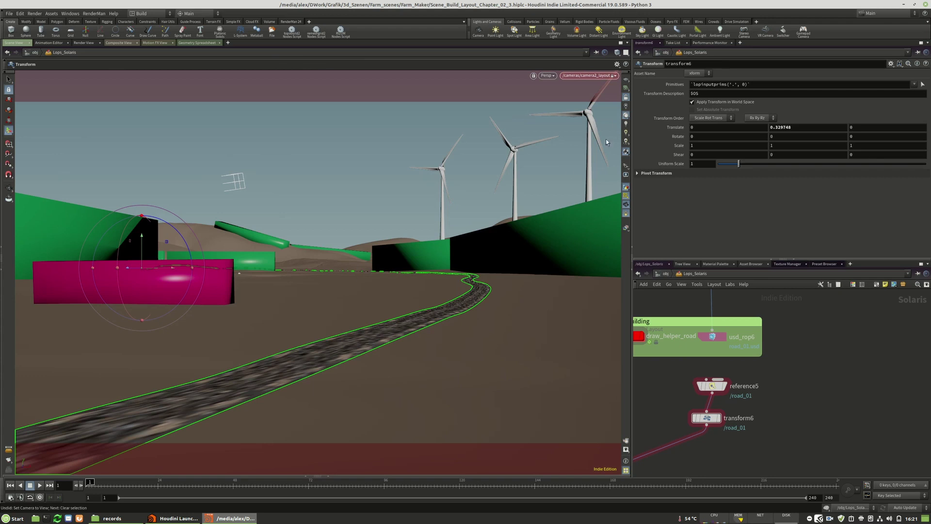
left_click(626, 97)
Step: Display the hdprman1 node after merge10 and render the camera view with RenderMan RIS to check the road
scroll(748, 433, "down", 5)
middle_click_drag(749, 432, 816, 310)
middle_click_drag(813, 468, 816, 420)
scroll(816, 420, "up", 3)
scroll(819, 377, "up", 4)
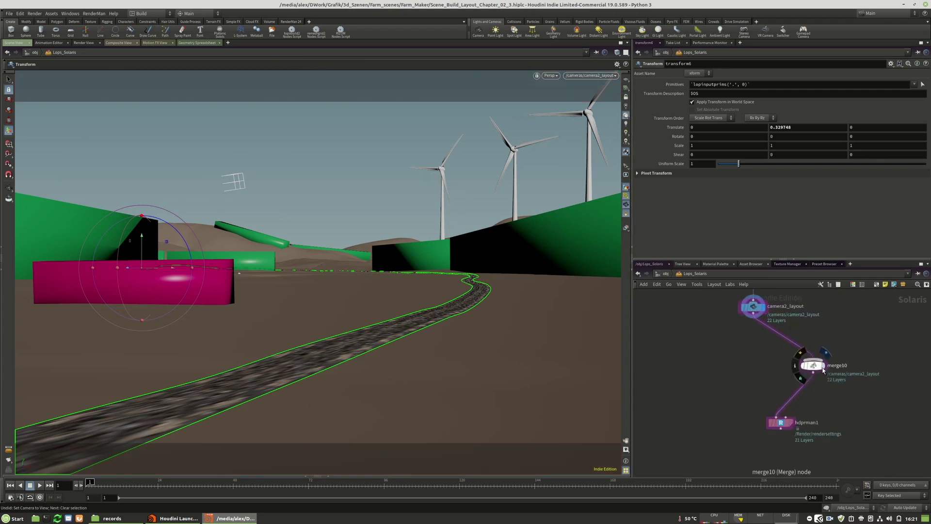
scroll(823, 371, "up", 2)
left_click(762, 444)
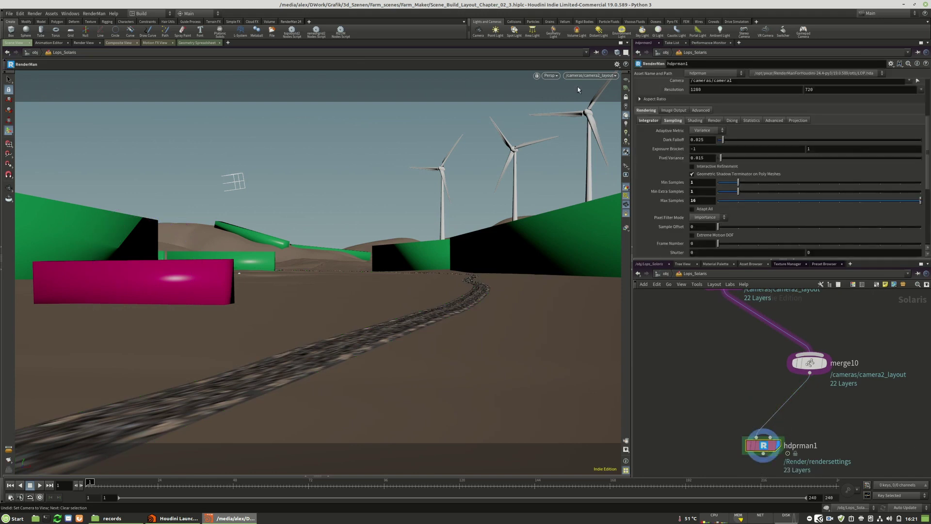
left_click(550, 75)
left_click(575, 140)
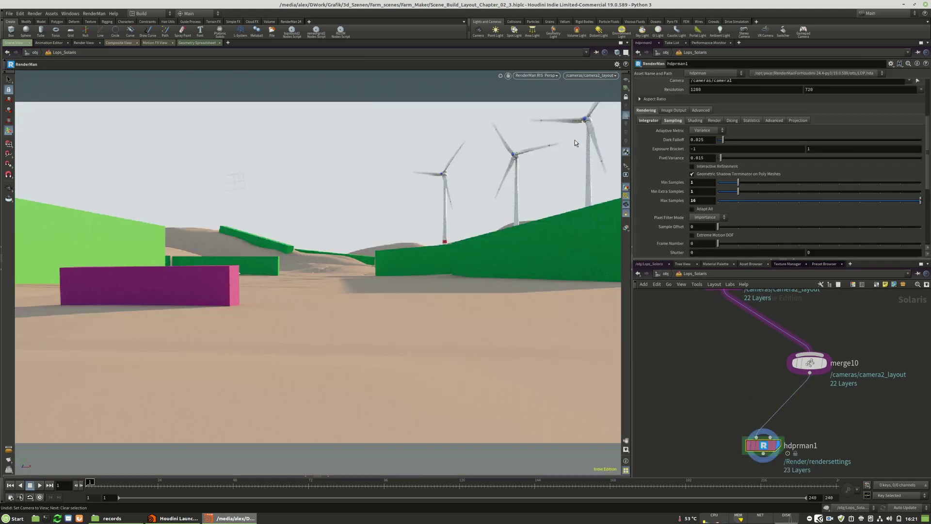
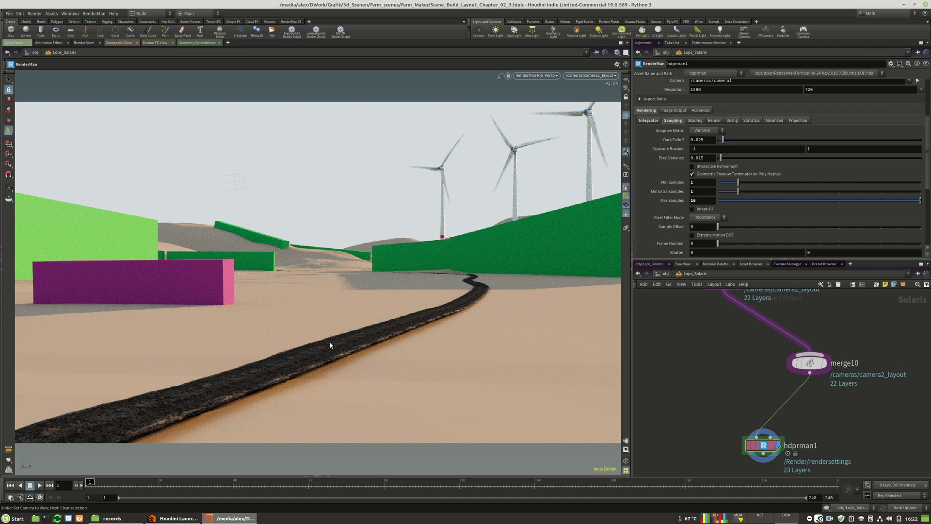
Step: Select the camera2_layout node and set its Y translation to 3
scroll(728, 445, "down", 5)
scroll(725, 380, "up", 5)
left_click(738, 410)
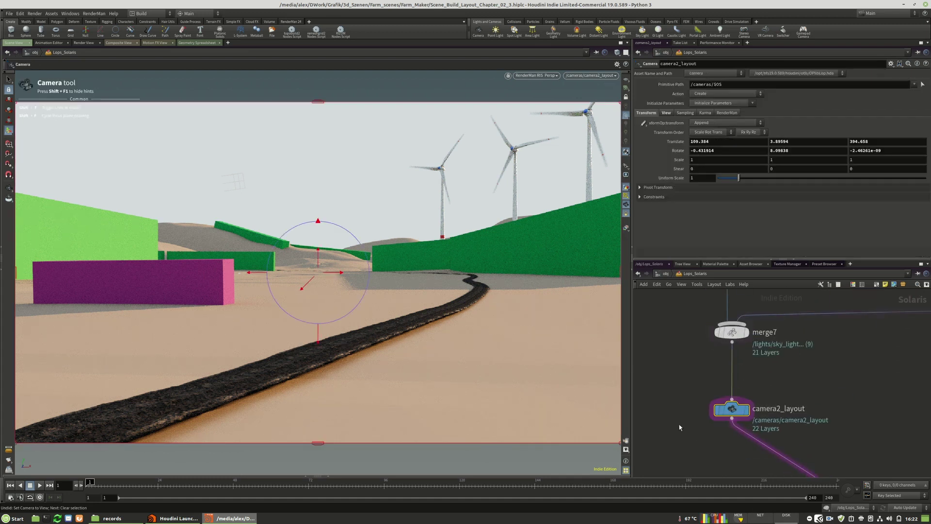
double_click(793, 143)
type("3")
key("Return")
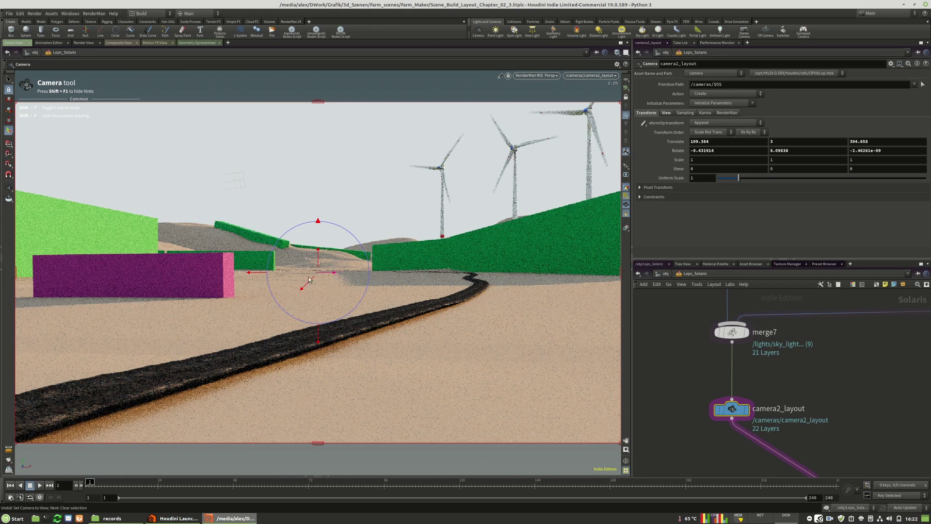
Step: Move camera2_layout sideways and slightly down to about 106.8, 2.93, 395.0, keeping the road in frame
left_click_drag(309, 279, 305, 279)
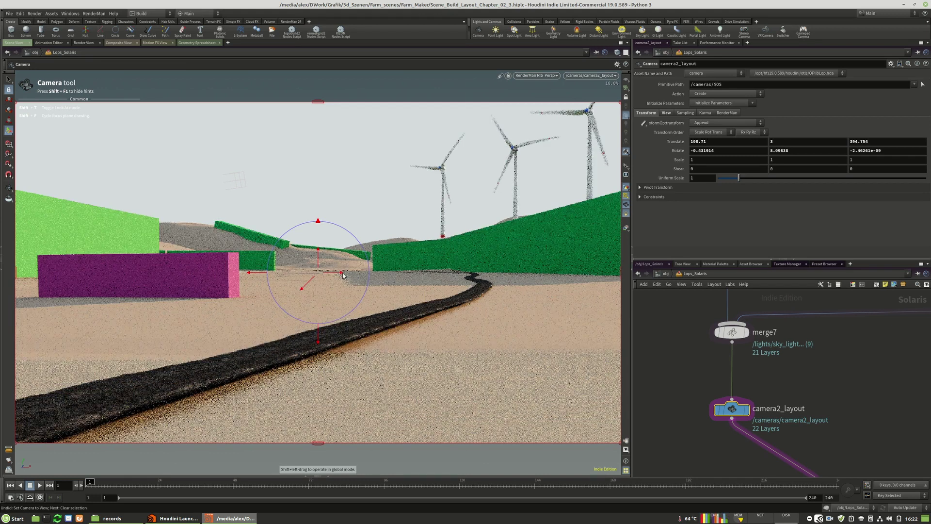
left_click_drag(342, 274, 282, 279)
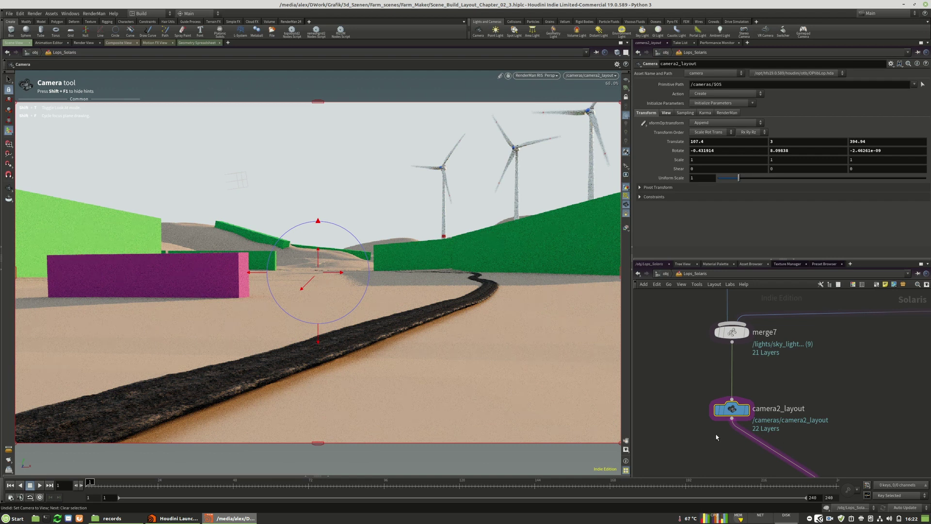
left_click_drag(318, 254, 340, 280)
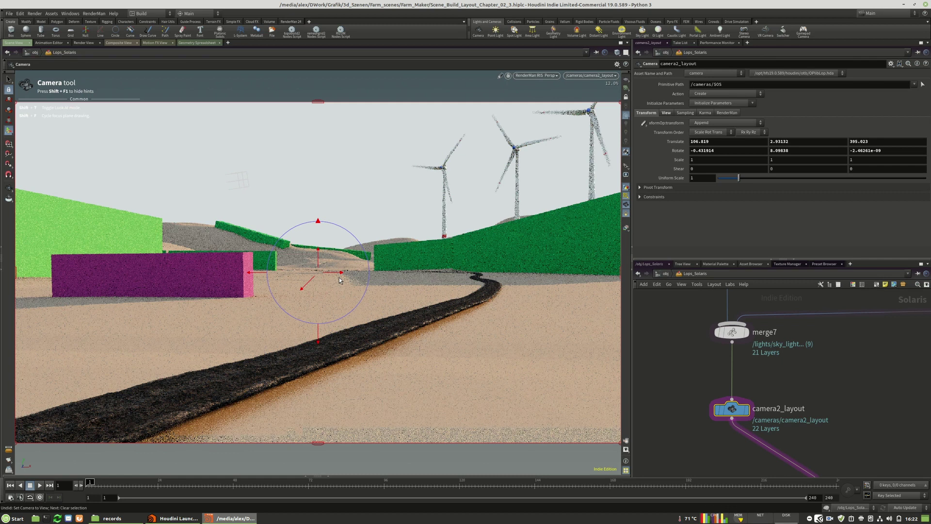
Step: Switch the view back to the Houdini GL renderer and enter the field_road_02_sop network in the field_road group
scroll(799, 433, "down", 6)
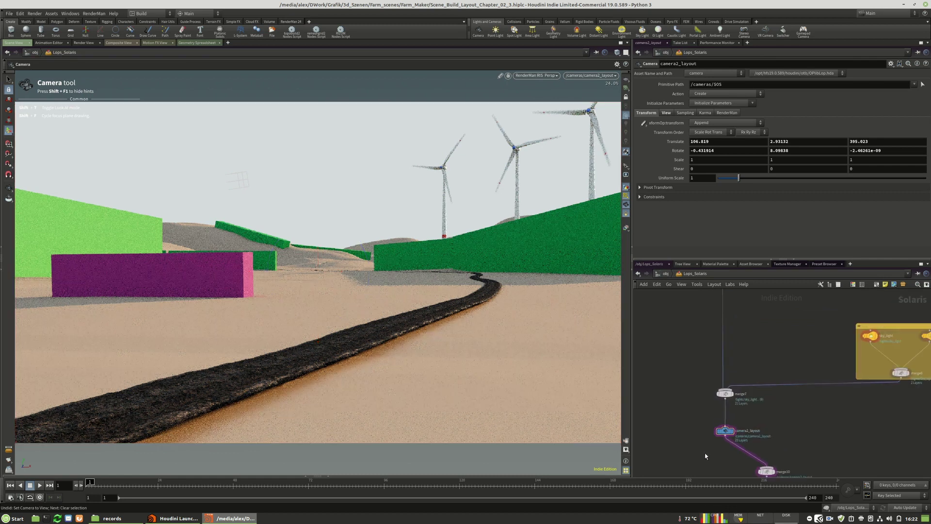
middle_click_drag(746, 405, 750, 416)
scroll(742, 415, "down", 3)
middle_click_drag(727, 341, 744, 406)
scroll(746, 386, "up", 9)
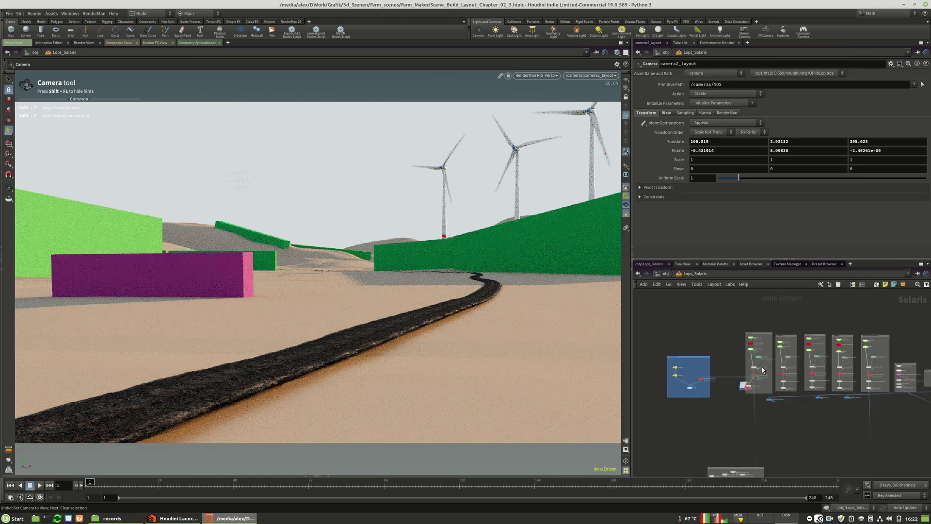
scroll(752, 420, "down", 2)
scroll(752, 363, "up", 3)
scroll(749, 361, "down", 3)
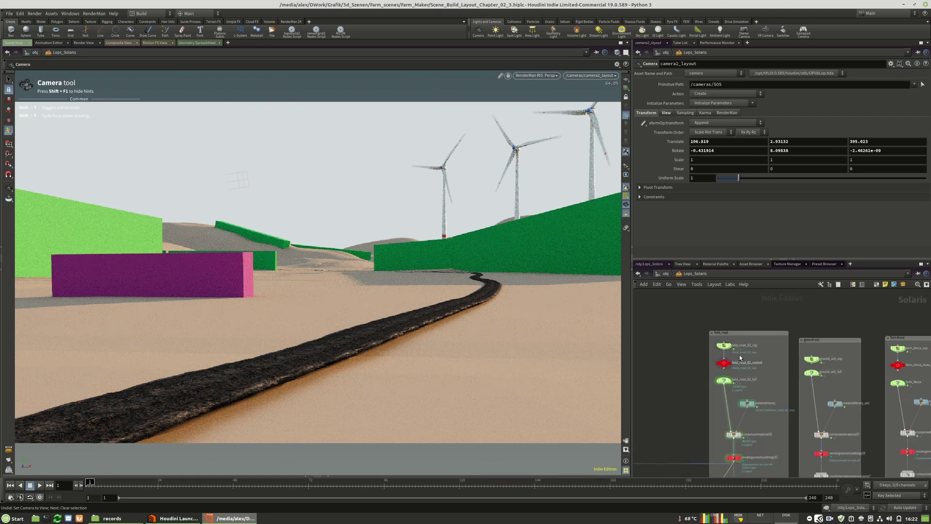
scroll(740, 357, "up", 6)
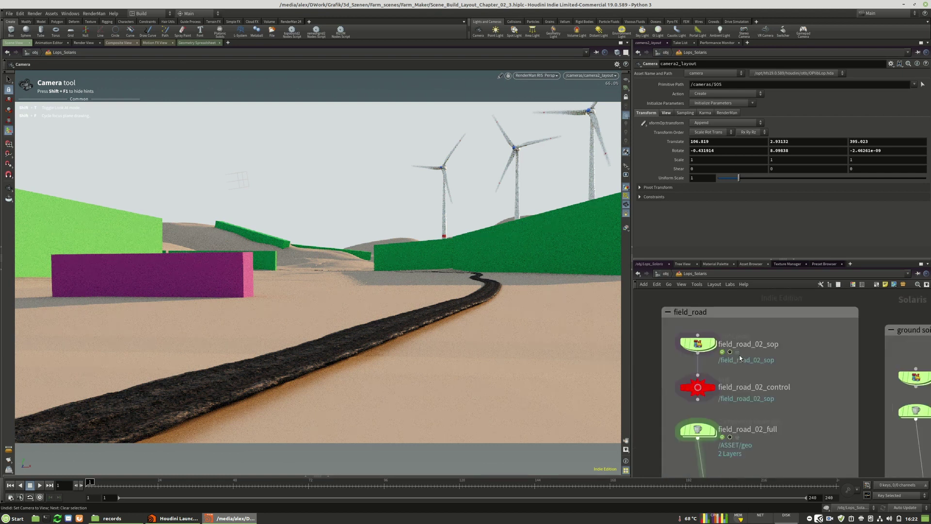
left_click(536, 75)
left_click(538, 83)
double_click(698, 345)
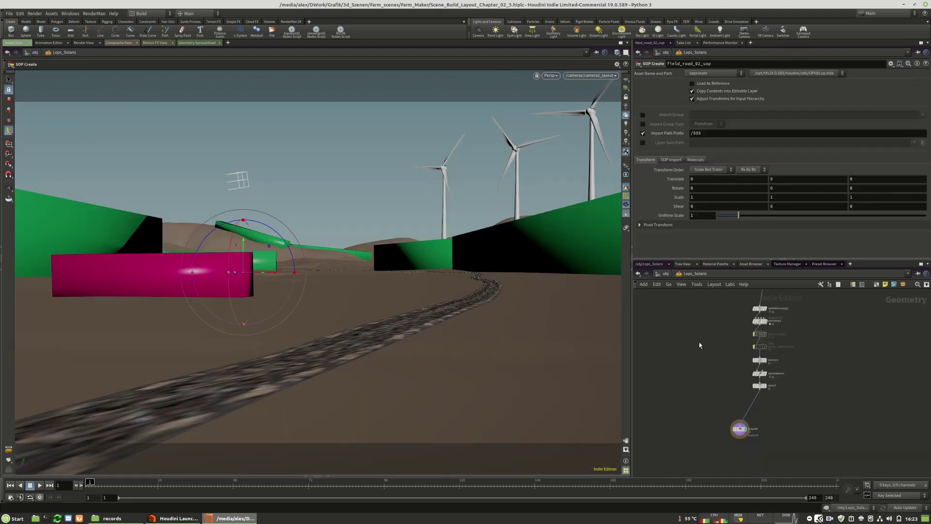
Step: Display the group3 node that defines the right point group of the road's cross-section line and inspect it
scroll(770, 440, "down", 6)
middle_click_drag(794, 401, 764, 439)
scroll(754, 423, "up", 5)
scroll(754, 418, "down", 3)
middle_click_drag(777, 361, 775, 451)
scroll(703, 408, "up", 9)
scroll(699, 408, "up", 2)
left_click(667, 405)
middle_click_drag(716, 402, 752, 395)
left_click(683, 401)
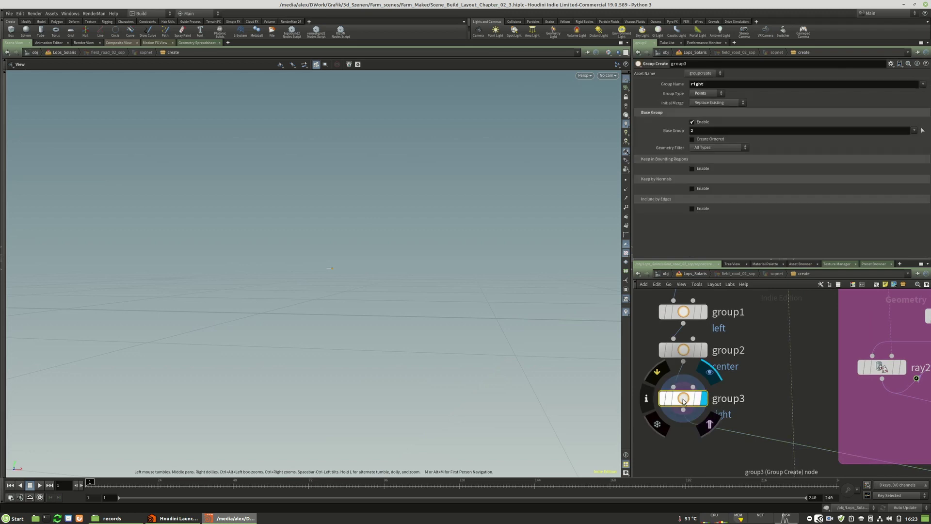
middle_click(683, 401)
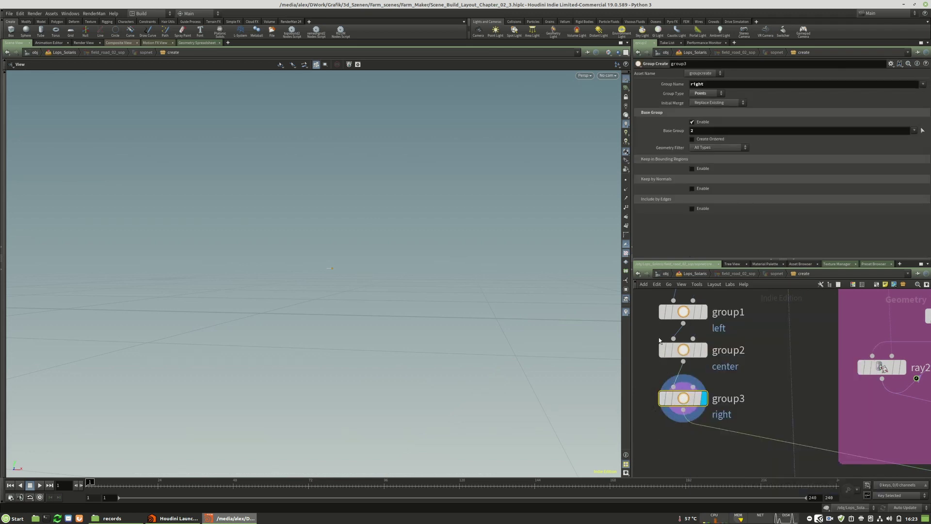
Step: Display copytocurves2, read its node information, and inspect the copied cross-section lines with the Select tool
scroll(682, 395, "down", 3)
scroll(775, 394, "up", 5)
left_click(783, 386)
left_click(763, 387)
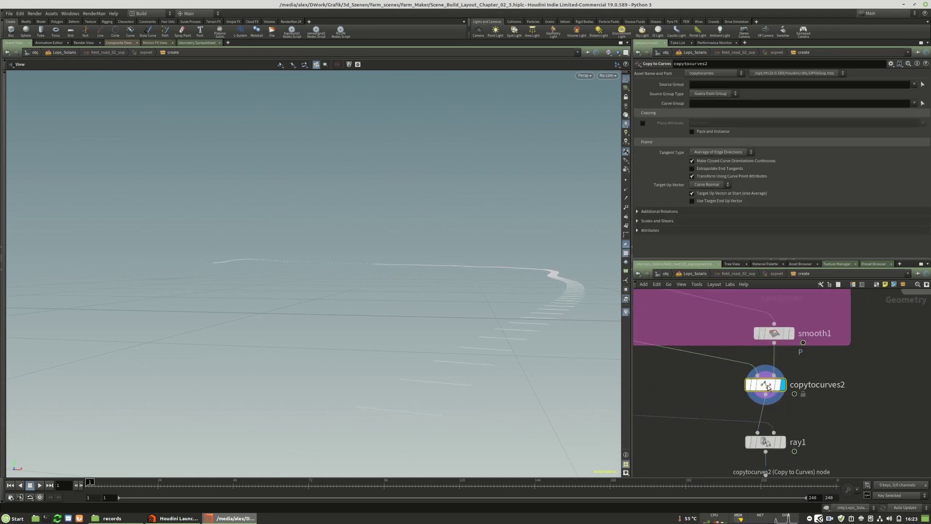
middle_click(762, 388)
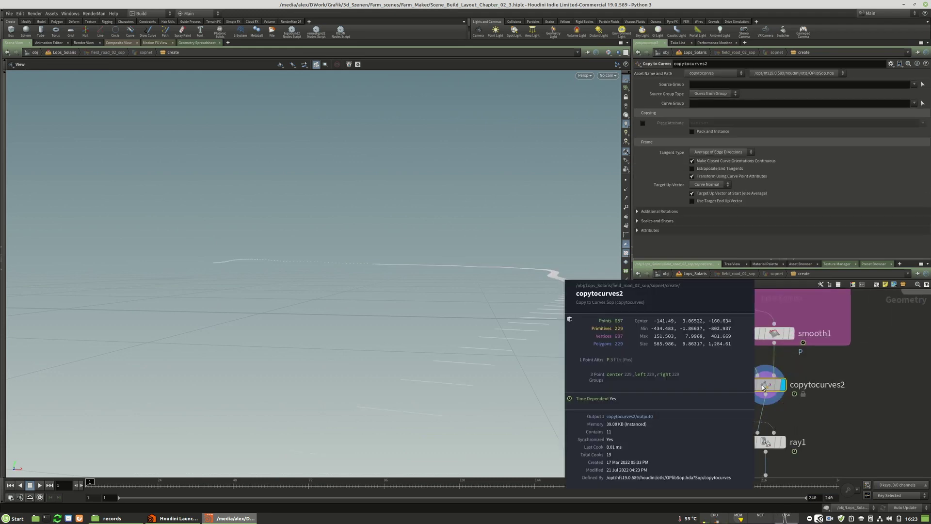
left_click(3, 137)
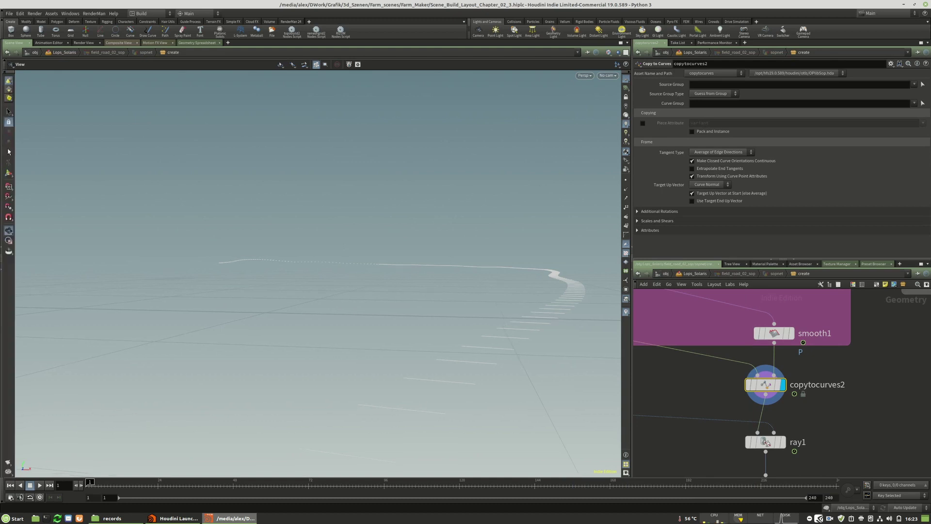
left_click(8, 112)
left_click(449, 361)
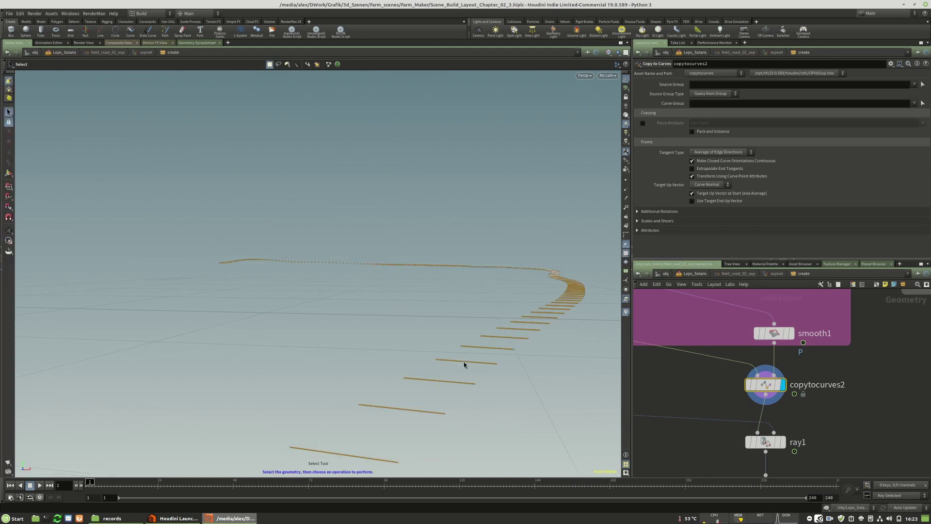
Step: Display ray1, transform1 and sweep1 in turn to examine how the road surface is built
middle_click_drag(848, 435, 826, 390)
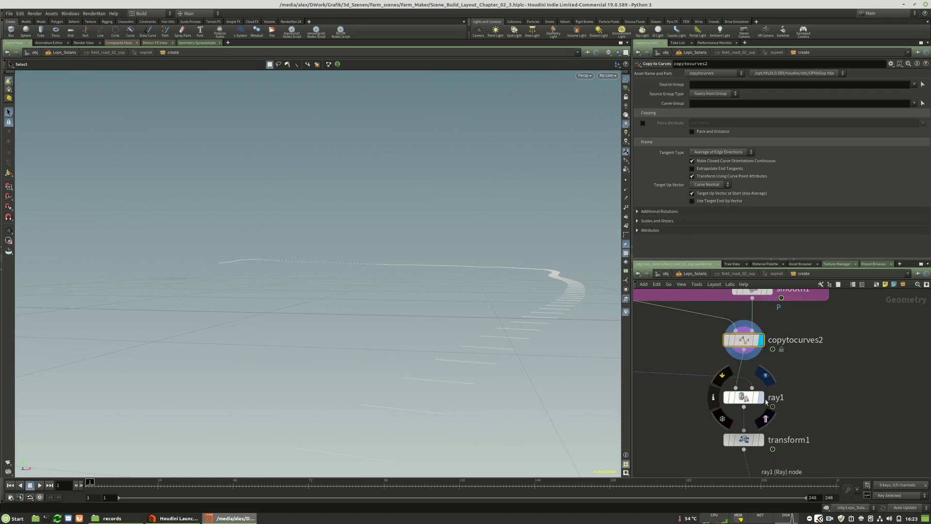
left_click(745, 399)
middle_click_drag(805, 417, 796, 382)
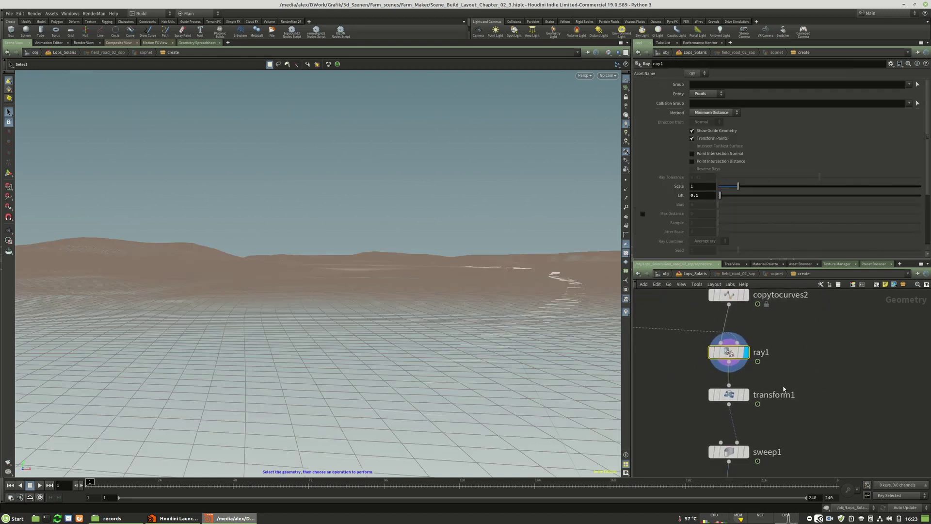
left_click(732, 395)
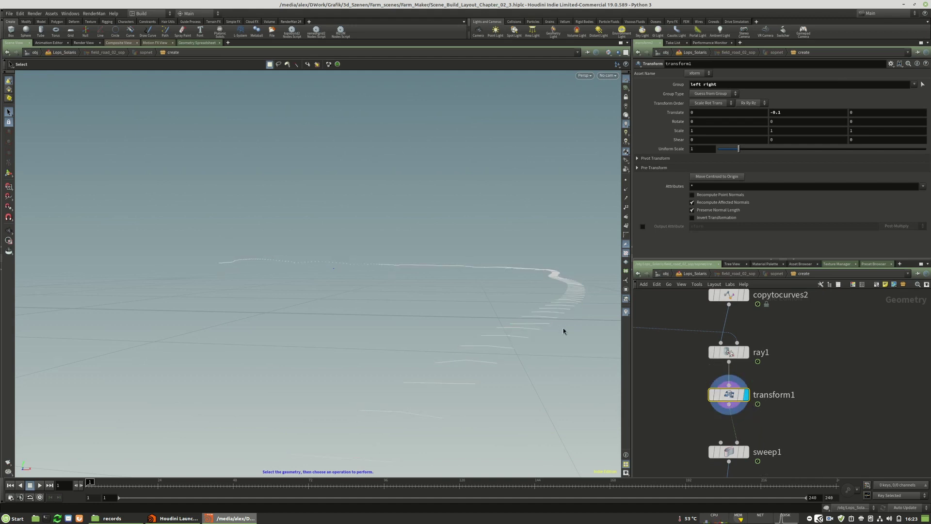
left_click(731, 354)
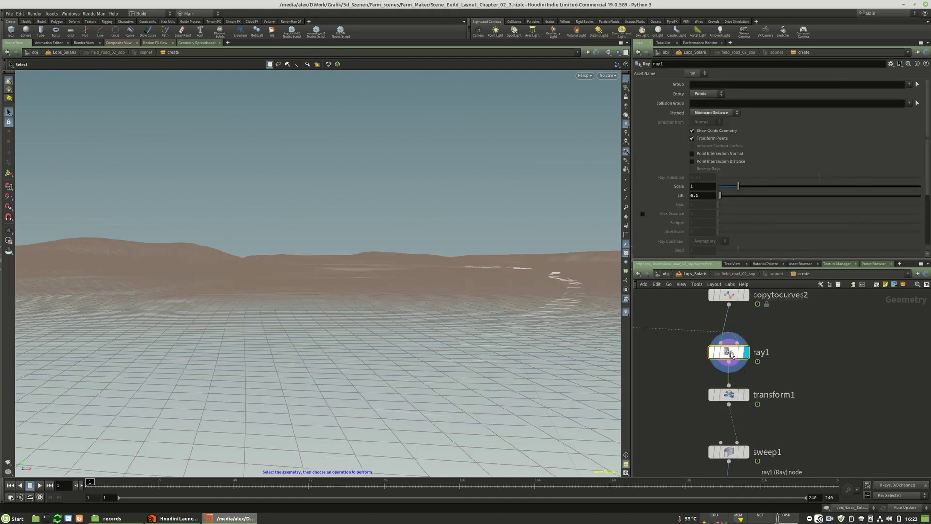
left_click(736, 395)
middle_click_drag(750, 457, 740, 395)
left_click(738, 392)
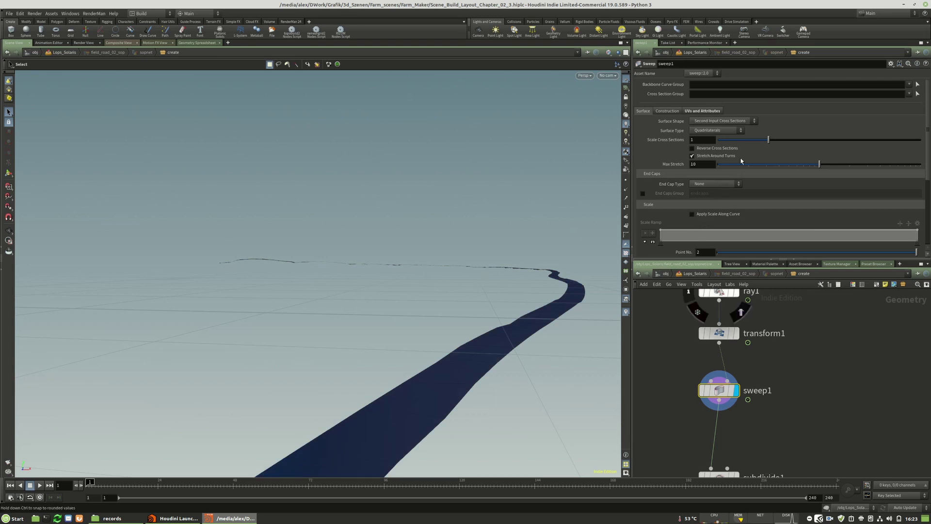
Step: Try raising Scale Cross Sections on sweep1 to about 2.03, and restore its default value
left_click(821, 142)
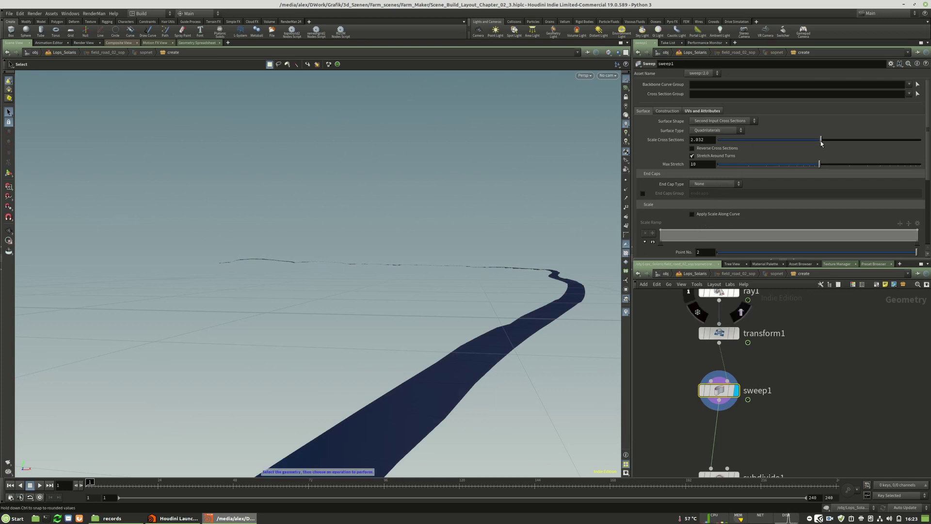
left_click_drag(880, 141, 888, 140)
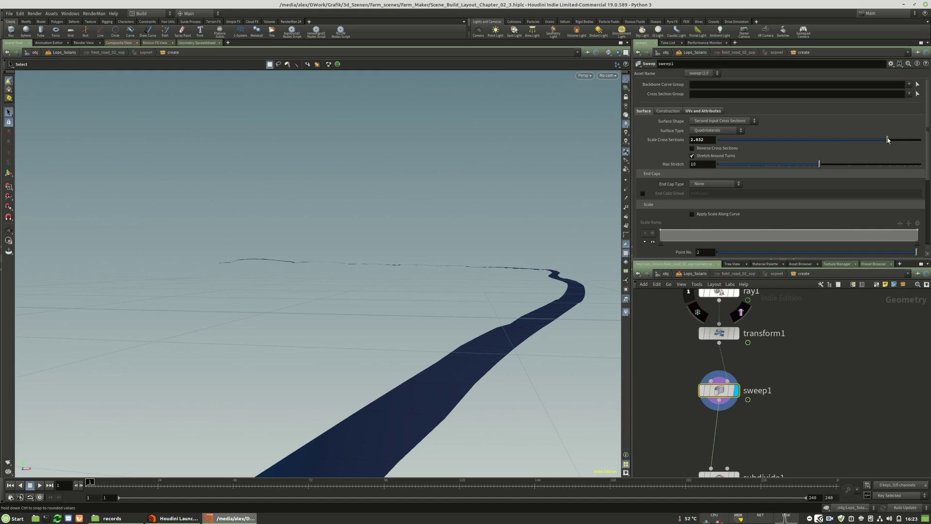
middle_click(672, 141, "ctrl")
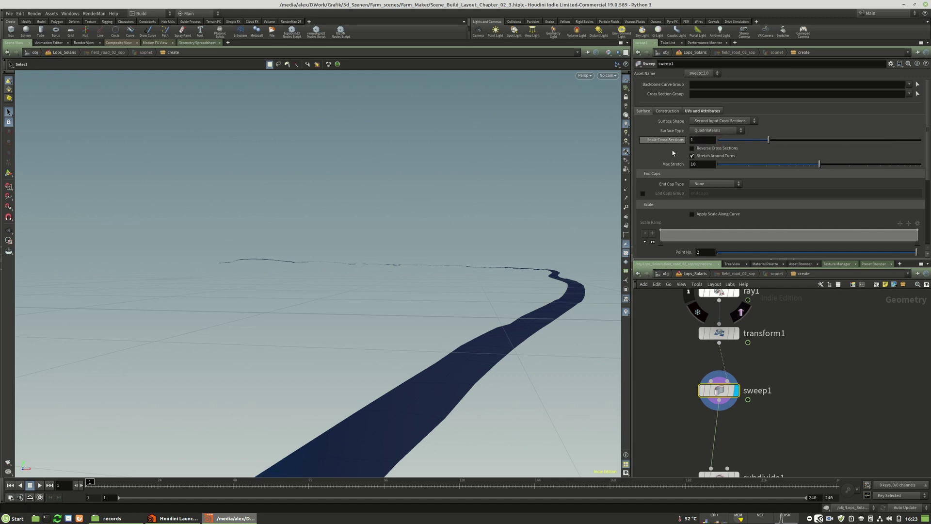
Step: Widen the road by setting the length of the line1 cross-section node to 6
scroll(765, 387, "down", 5)
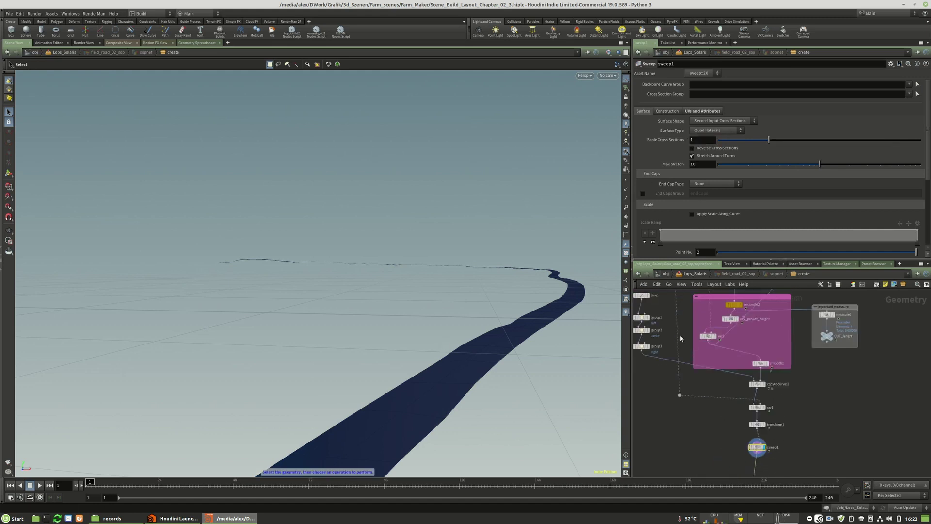
middle_click_drag(645, 312, 684, 364)
scroll(682, 361, "up", 5)
left_click(676, 330)
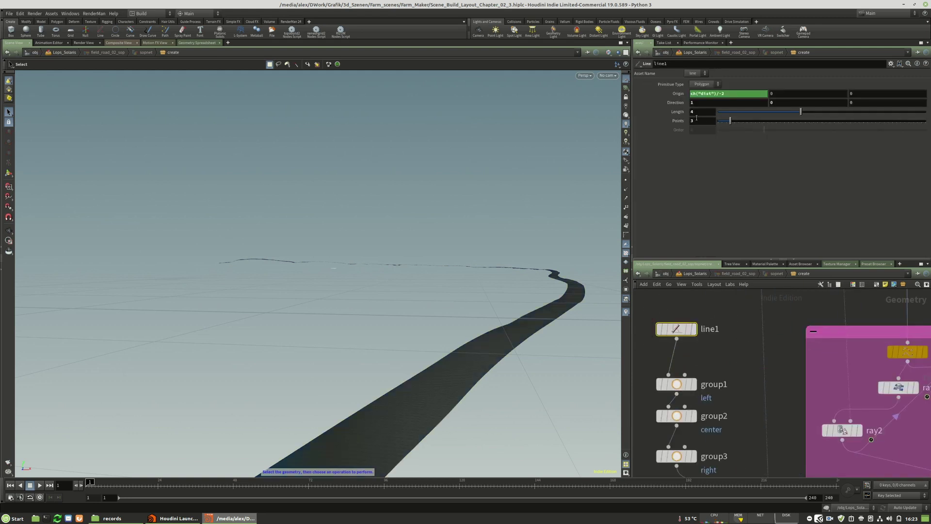
left_click_drag(686, 114, 683, 114)
type("6")
key("Return")
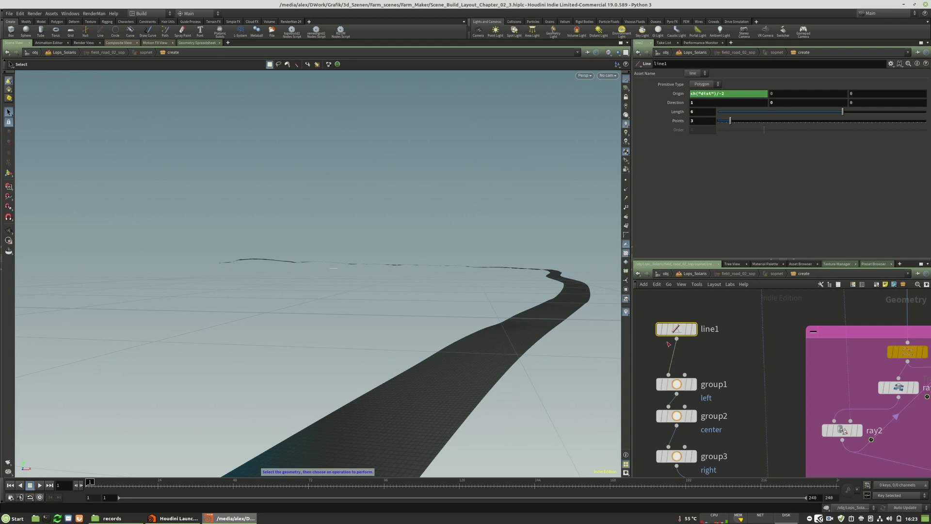
Step: Display subdivide1 and group5 in turn to inspect the widened road mesh, and return the display to output0
scroll(668, 343, "down", 5)
middle_click_drag(807, 445, 741, 330)
scroll(742, 386, "up", 3)
left_click(722, 348)
left_click(686, 337)
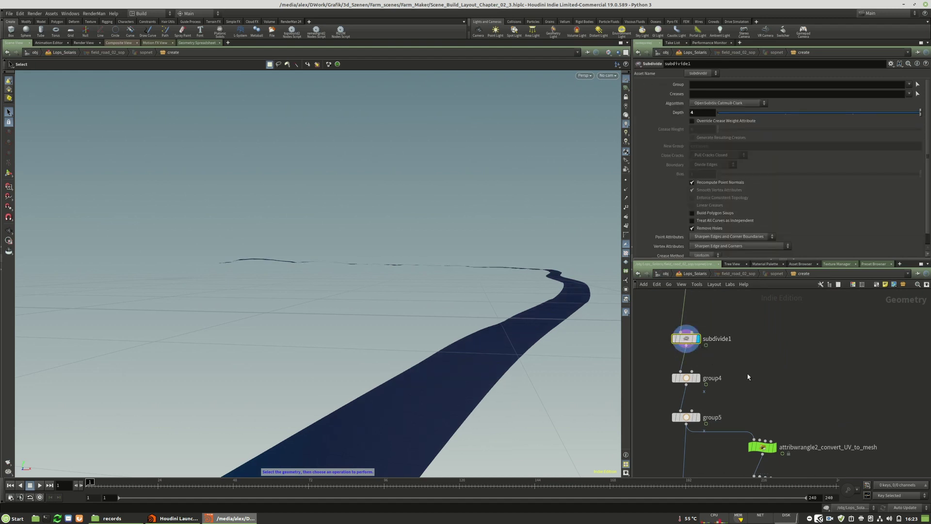
middle_click_drag(748, 377, 753, 336)
left_click(702, 376)
middle_click_drag(748, 372, 755, 300)
scroll(755, 300, "down", 3)
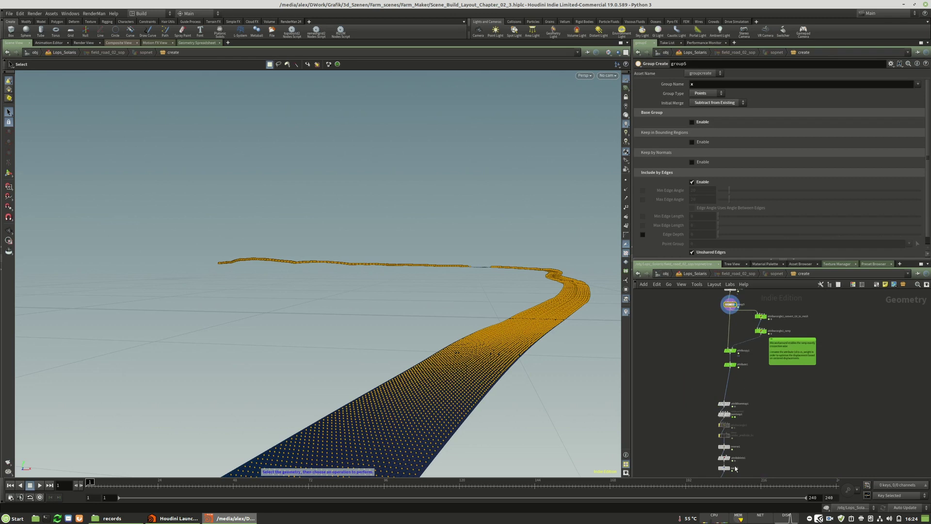
scroll(735, 469, "up", 5)
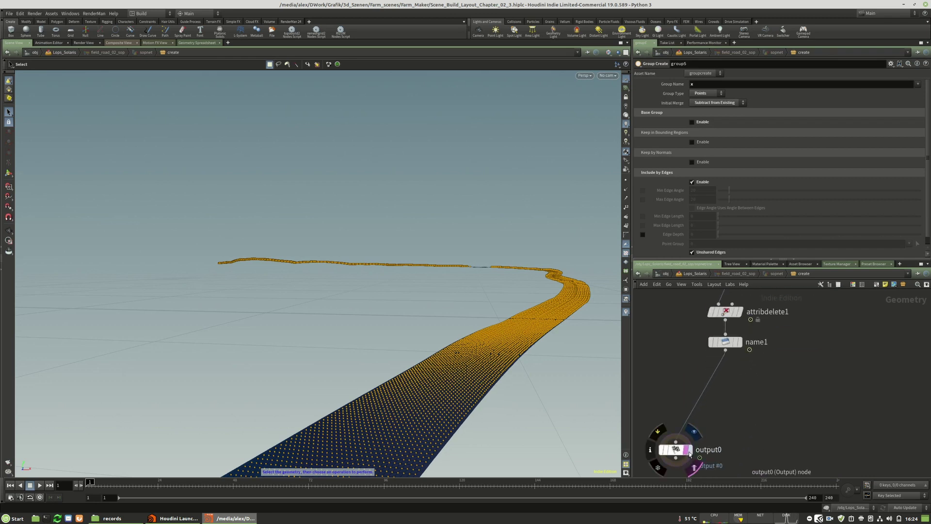
left_click(690, 453)
Step: Return to the Lops_Solaris network and select the road's transform6 node
key("u")
key("u")
key("u")
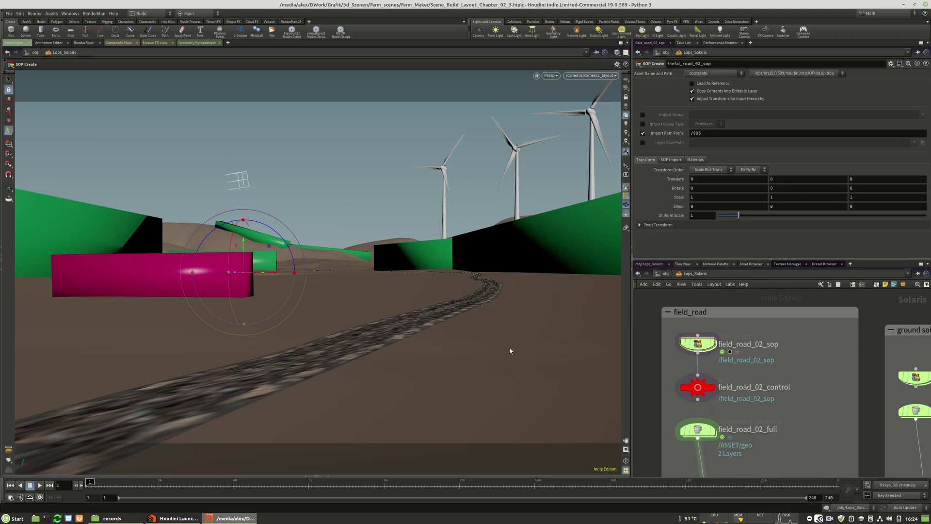
scroll(764, 324, "down", 10)
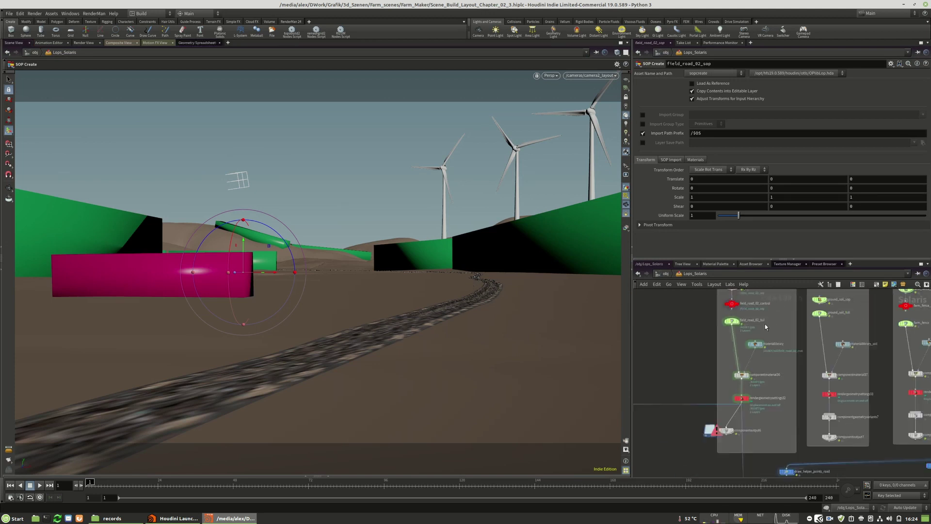
scroll(765, 471, "up", 8)
left_click(707, 454)
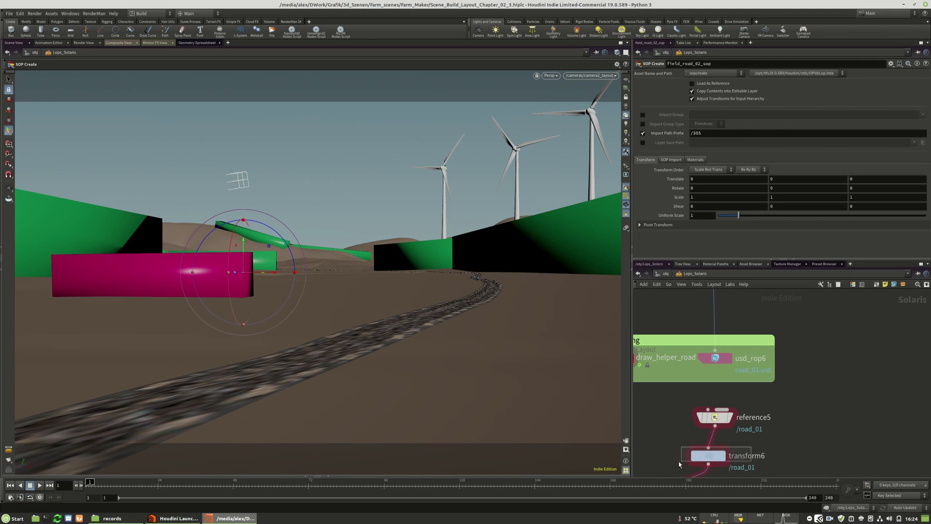
Step: Try raising the road with a Y translate of 0.2 on transform6
left_click_drag(795, 125, 782, 127)
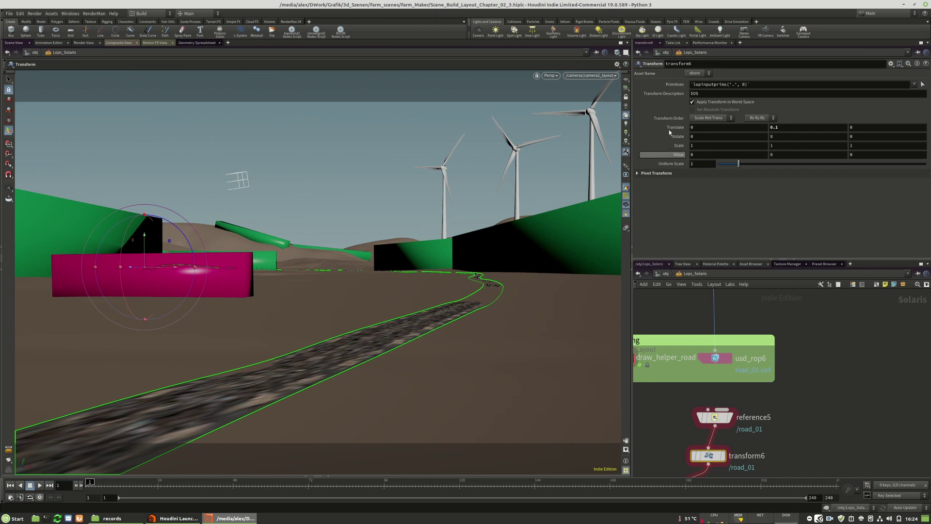
left_click(797, 127)
type("0.2")
key("Return")
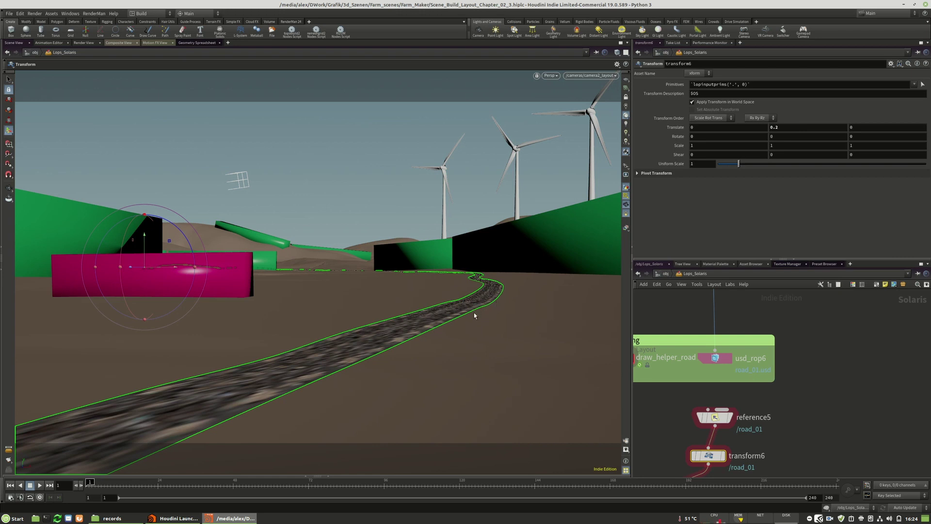
Step: Save the widened road to disk with usd_rop6, and reload the referenced road_01.usd file in reference5
scroll(795, 428, "down", 3)
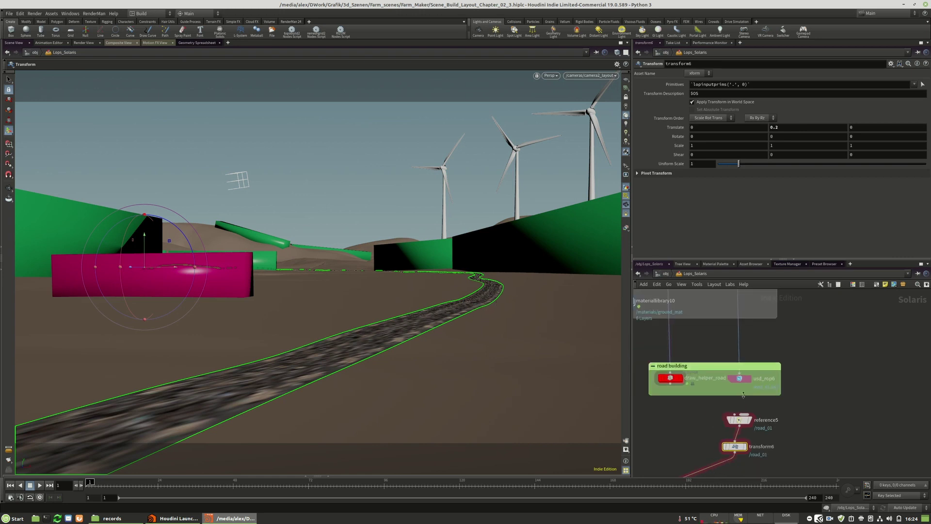
left_click(741, 379)
left_click(662, 83)
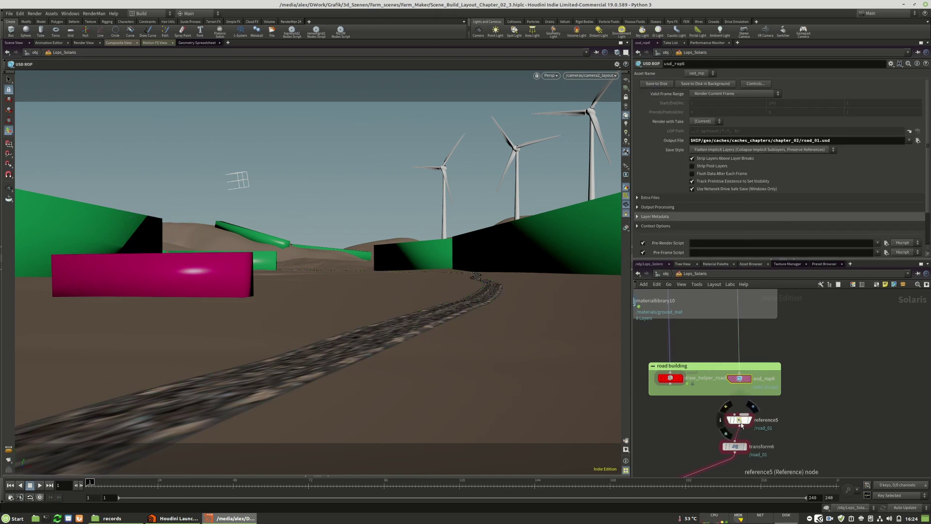
left_click(738, 419)
left_click(706, 231)
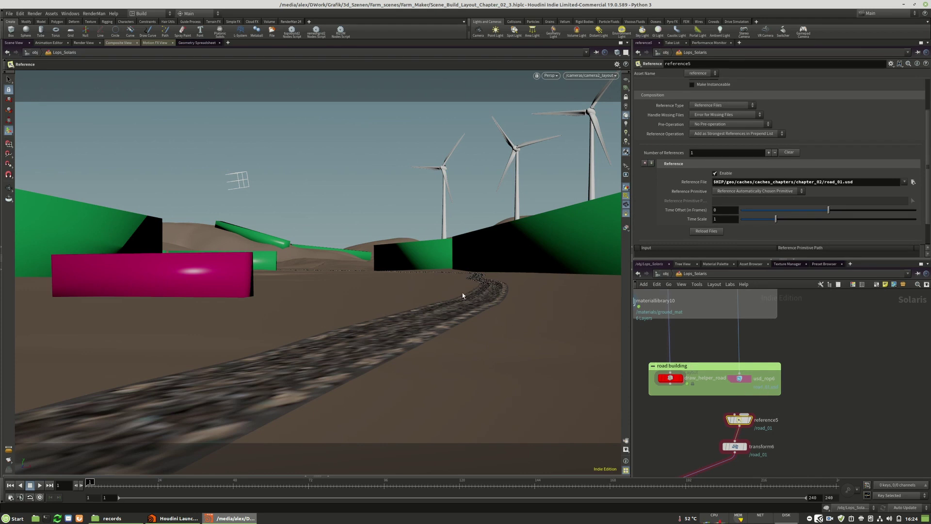
Step: Set the Y translate of the road's transform6 node to 0.18
left_click(735, 446)
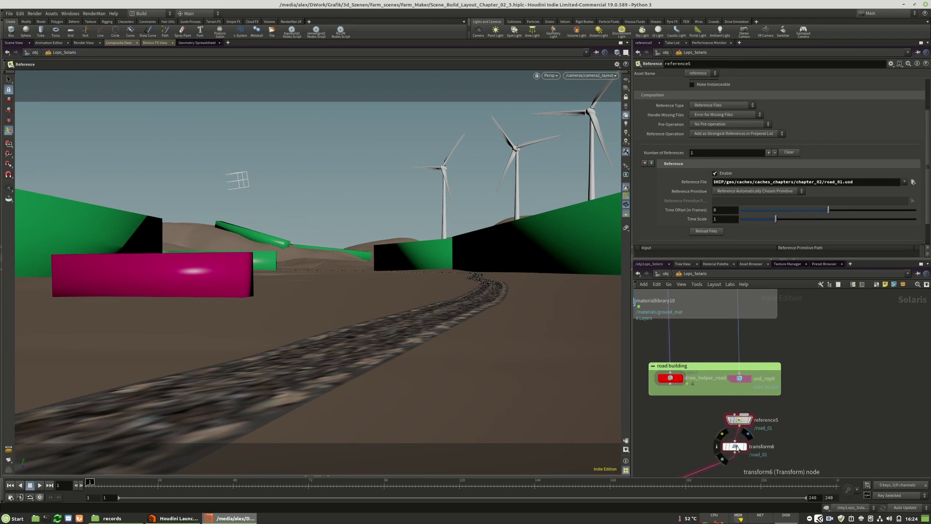
key("BackSpace")
type("15")
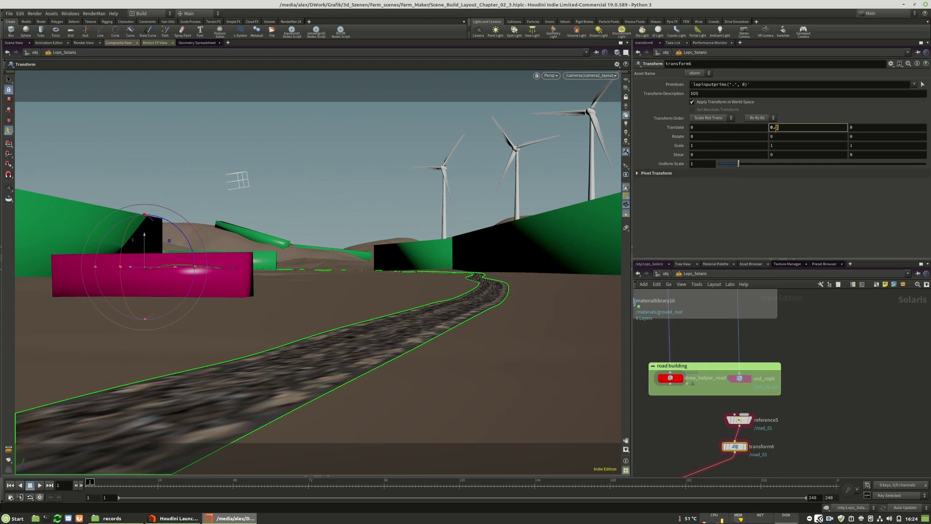
key("Return")
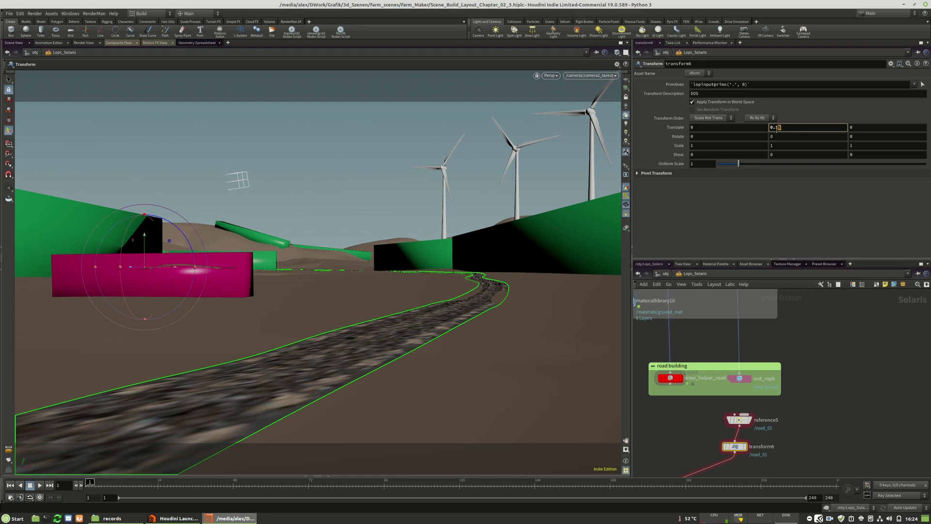
key("Return")
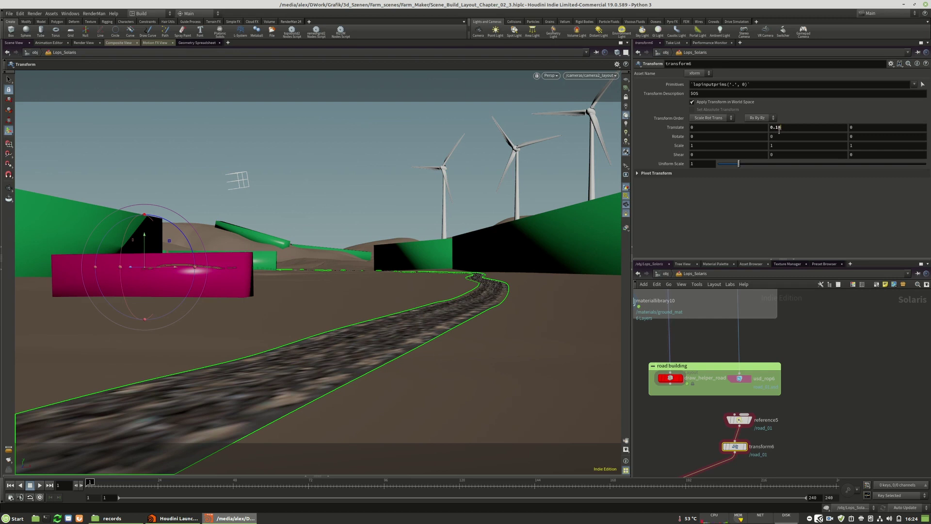
Step: Render the layout camera view with RenderMan RIS to check the widened road
middle_click_drag(819, 435, 826, 356)
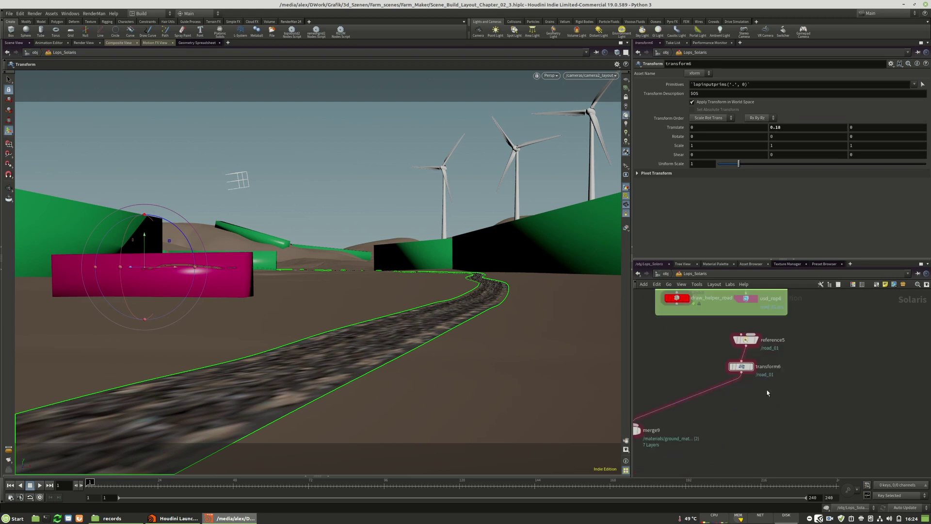
left_click(549, 76)
left_click(576, 140)
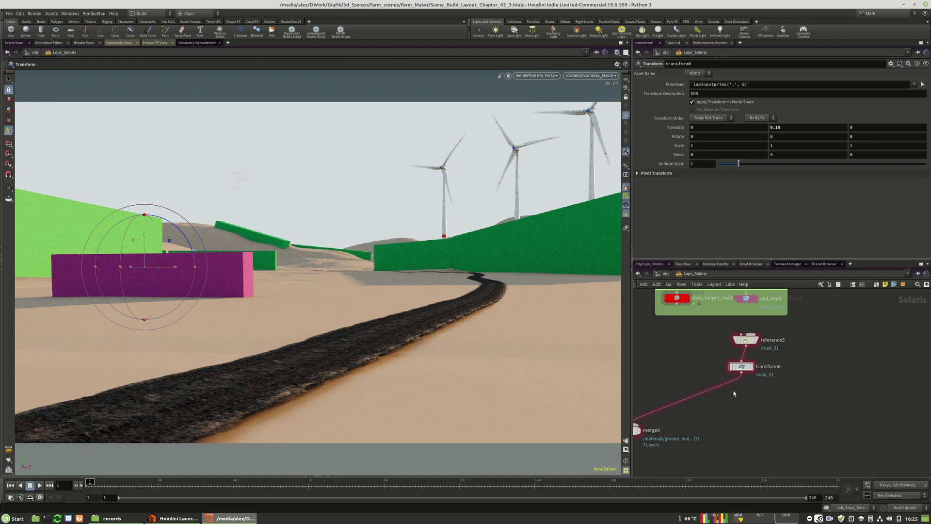
Step: Add an Edit Material Network node between transform6 and merge9, aligned beneath transform6
scroll(823, 376, "down", 3)
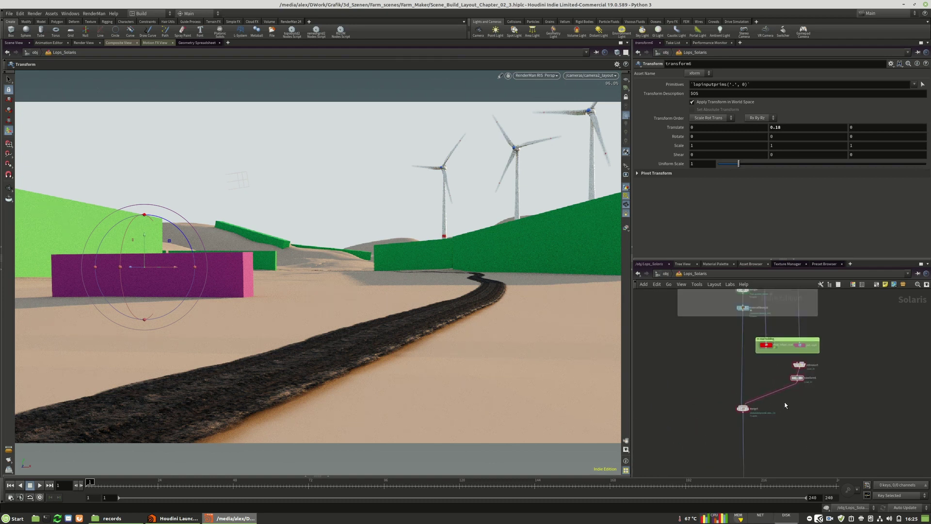
scroll(775, 412, "down", 3)
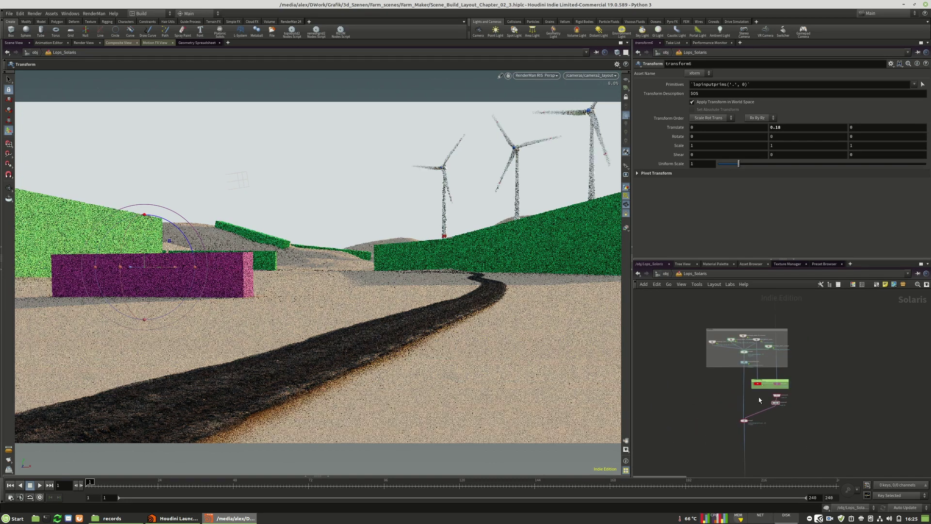
scroll(779, 411, "up", 5)
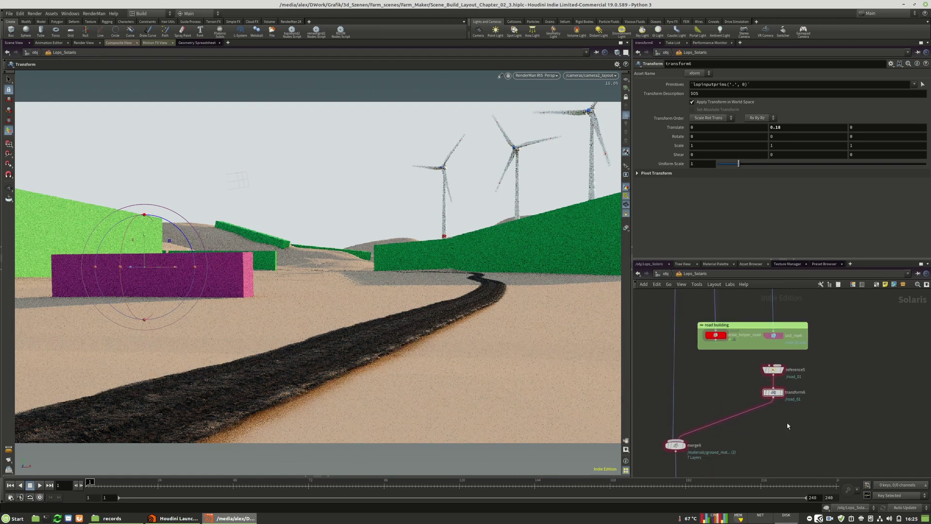
key("Tab")
type("mater")
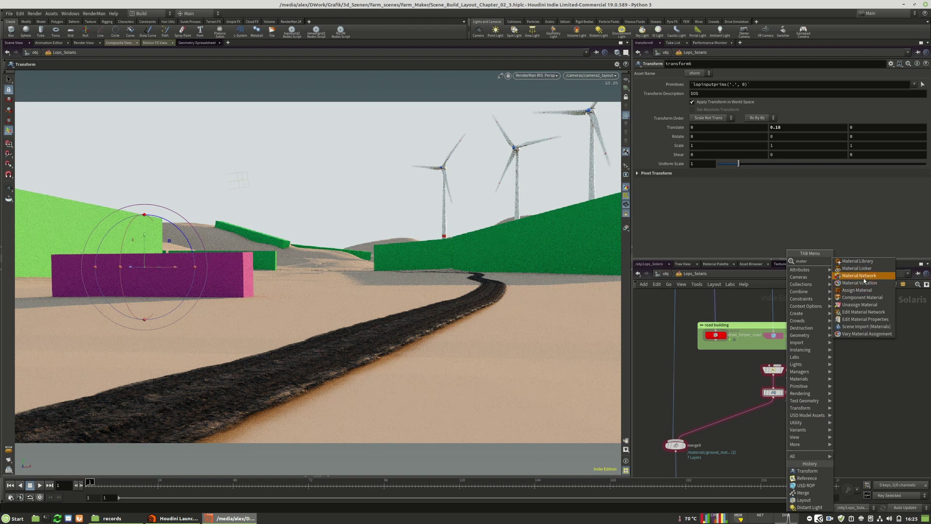
left_click(857, 312)
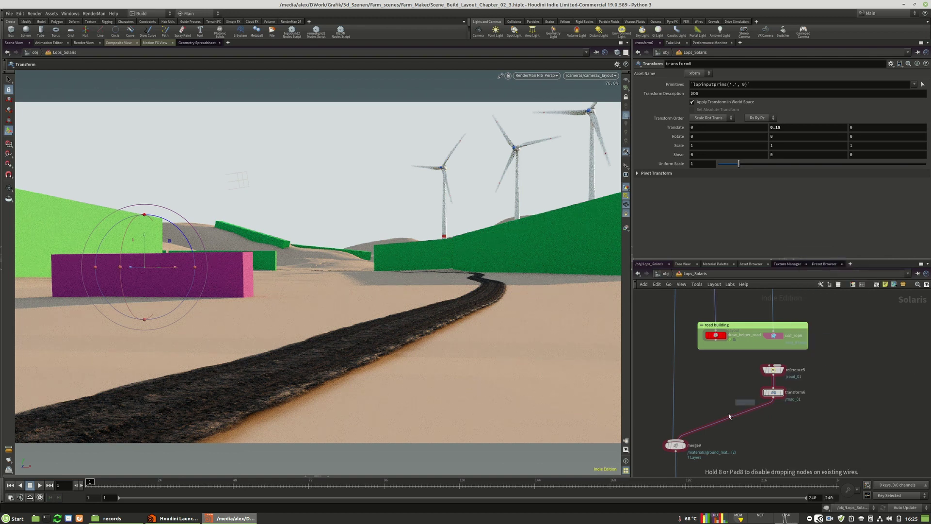
left_click(733, 415)
left_click_drag(732, 414, 773, 416)
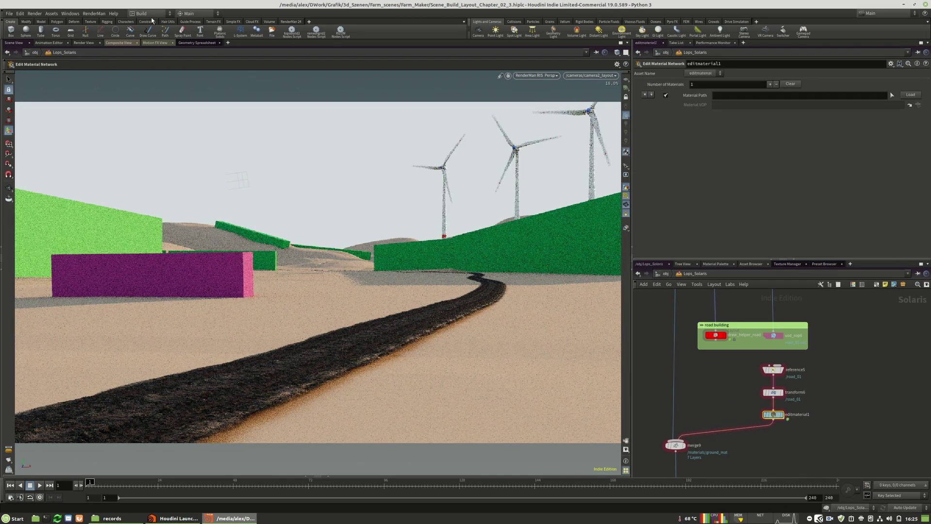
Step: Return the viewport from RenderMan RIS to the standard Houdini view, and switch the desktop layout to Solaris
left_click(537, 75)
left_click(538, 102)
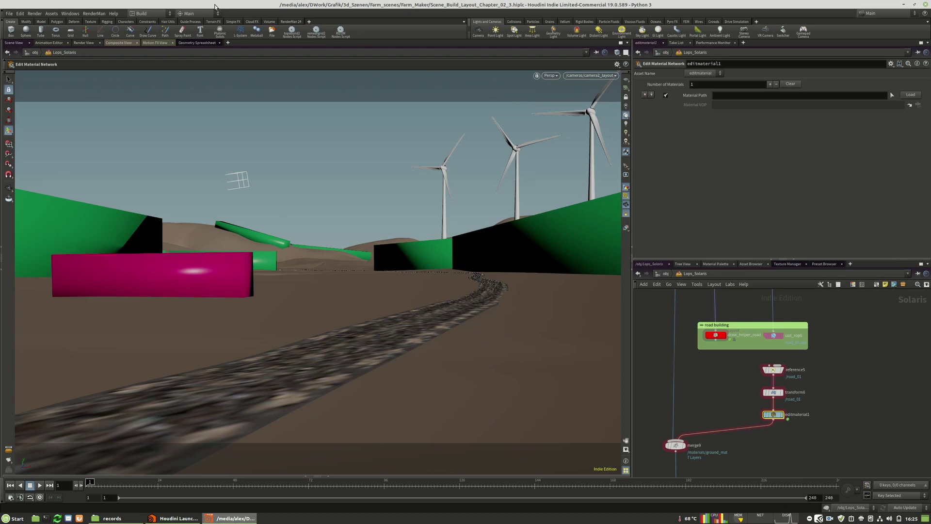
left_click(146, 14)
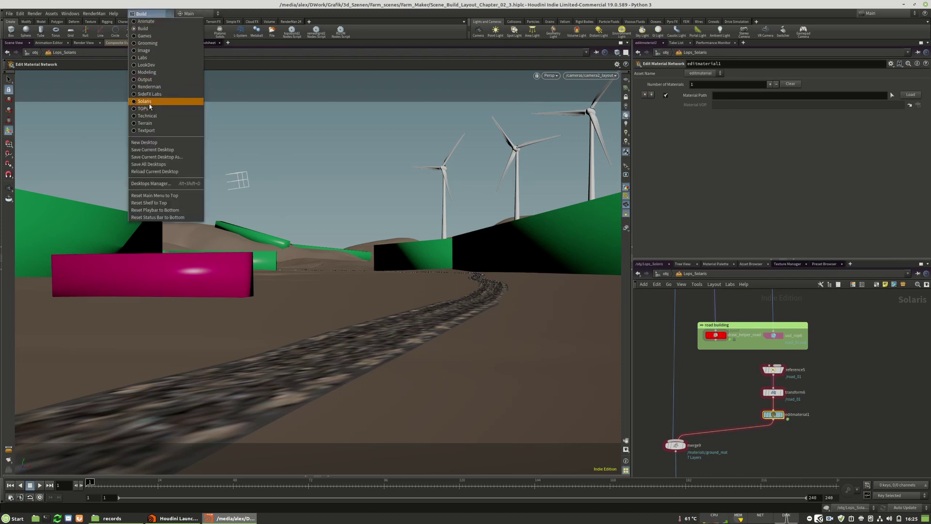
key("Escape")
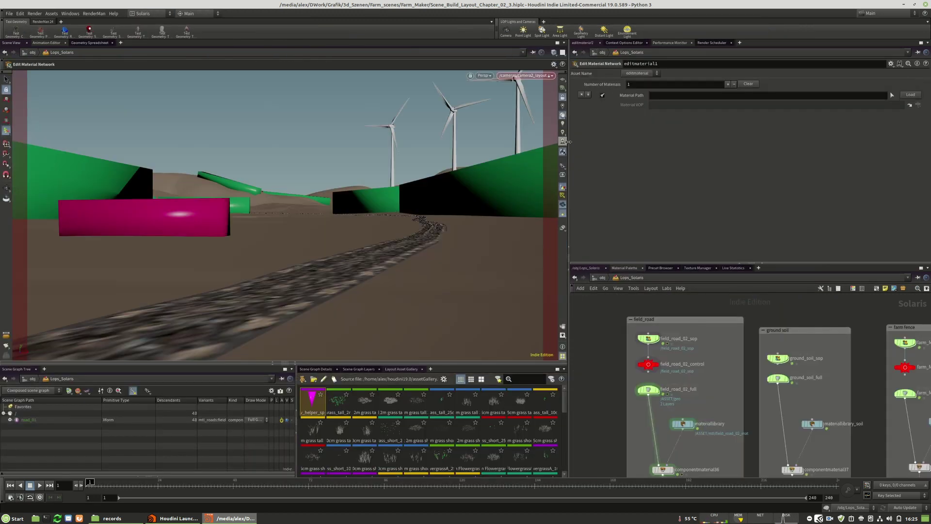
Step: Show the Scene Graph Details, and move editmaterial1 slightly farther below transform6
scroll(726, 360, "down", 6)
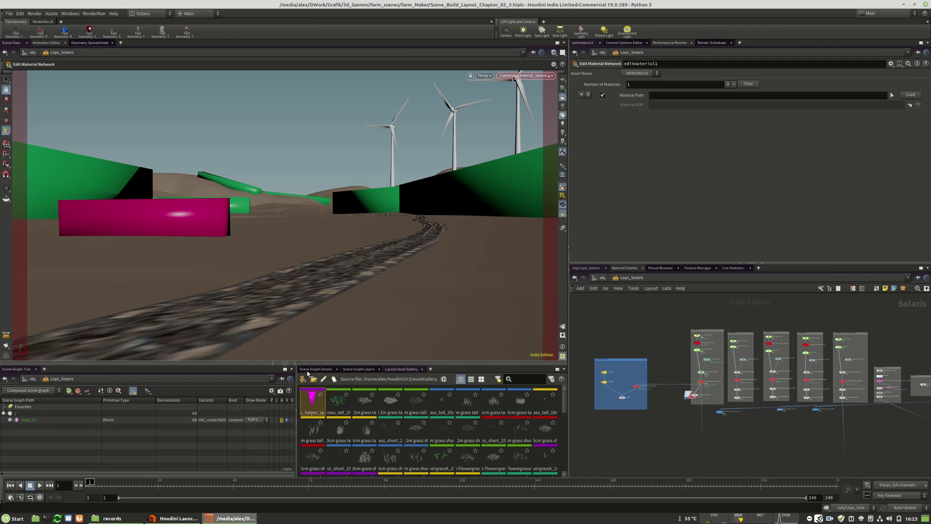
left_click(308, 370)
scroll(716, 360, "down", 6)
scroll(712, 387, "up", 6)
scroll(713, 387, "up", 5)
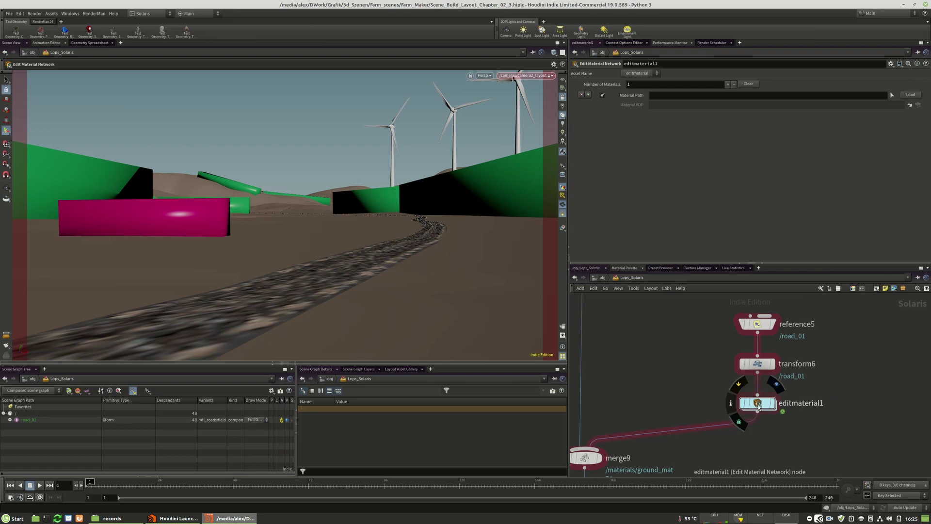
middle_click_drag(776, 442, 802, 420)
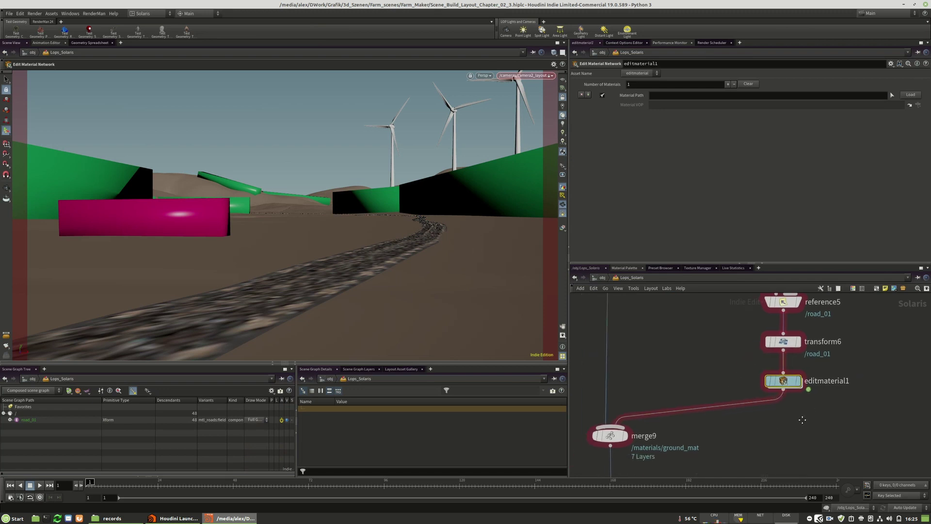
left_click_drag(783, 381, 783, 390)
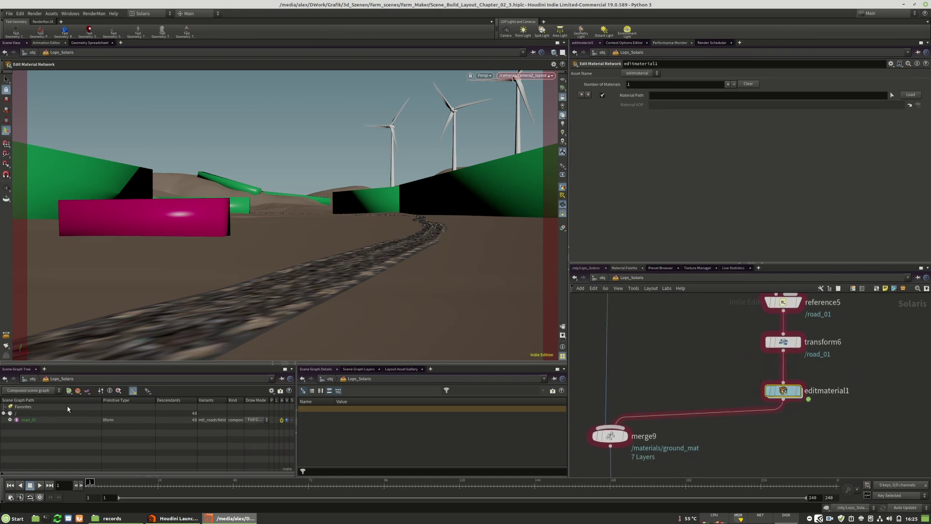
Step: Set editmaterial1's material path to /road_01/mtl/field_road_02_mat, load the material, and enter its shader network
left_click(9, 420)
left_click(15, 433)
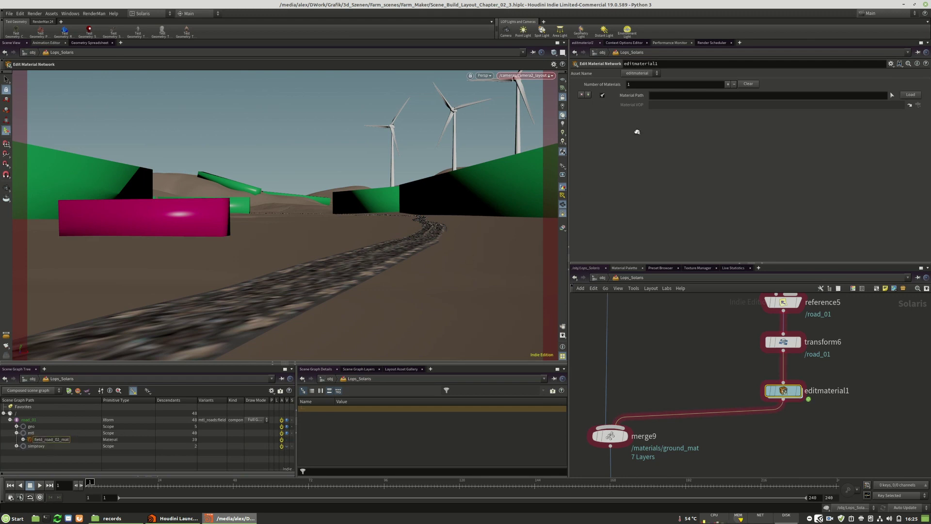
left_click_drag(670, 96, 669, 95)
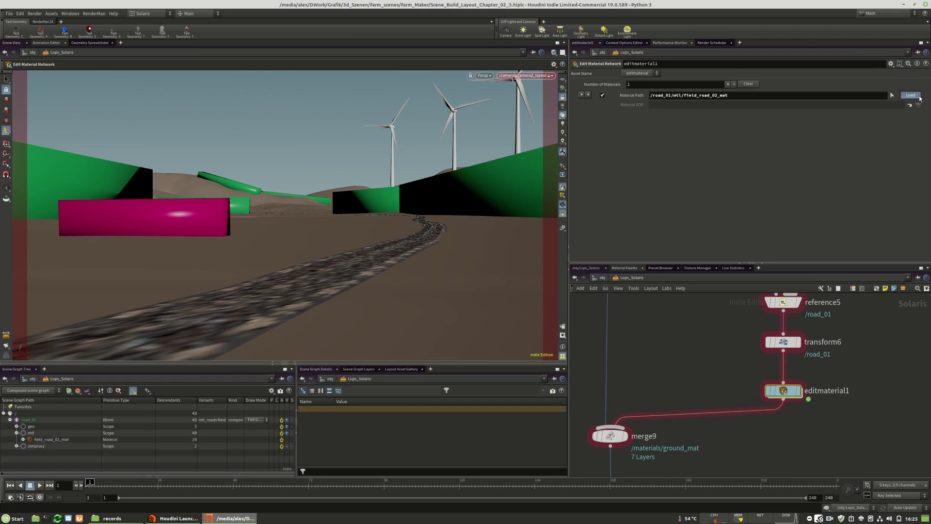
double_click(784, 391)
Step: Spread out the displacement end of the shader network by moving pxrdisplace1, the displacement transform and the displacement height node away from the blends
scroll(801, 400, "up", 2)
left_click_drag(804, 443, 917, 426)
middle_click_drag(865, 345, 865, 403)
left_click_drag(764, 349, 876, 352)
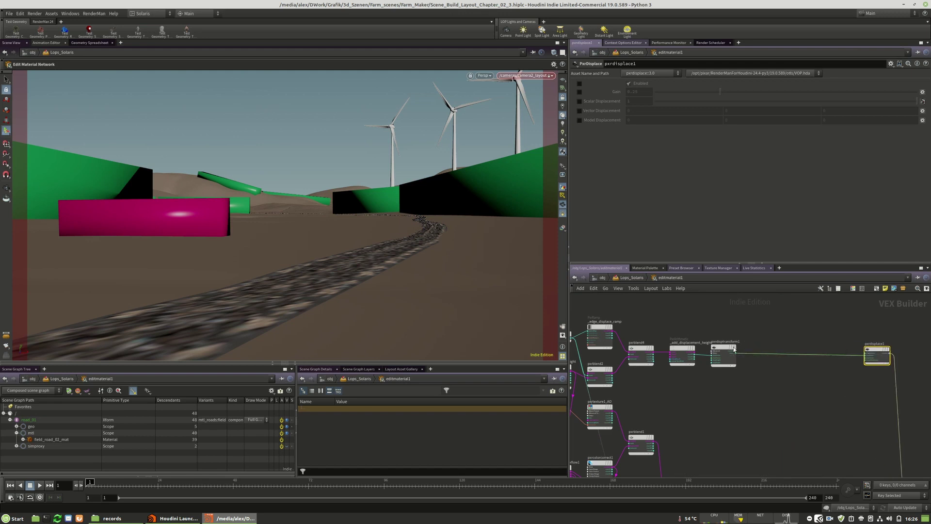
left_click_drag(724, 349, 825, 349)
left_click_drag(686, 349, 800, 349)
Step: Move the height texture, displacement ramp and displacement blend nodes into a separate group above the rest of the shader network
middle_click_drag(720, 327, 910, 329)
scroll(848, 314, "down", 4)
left_click_drag(780, 345, 595, 458)
left_click_drag(792, 343, 740, 348)
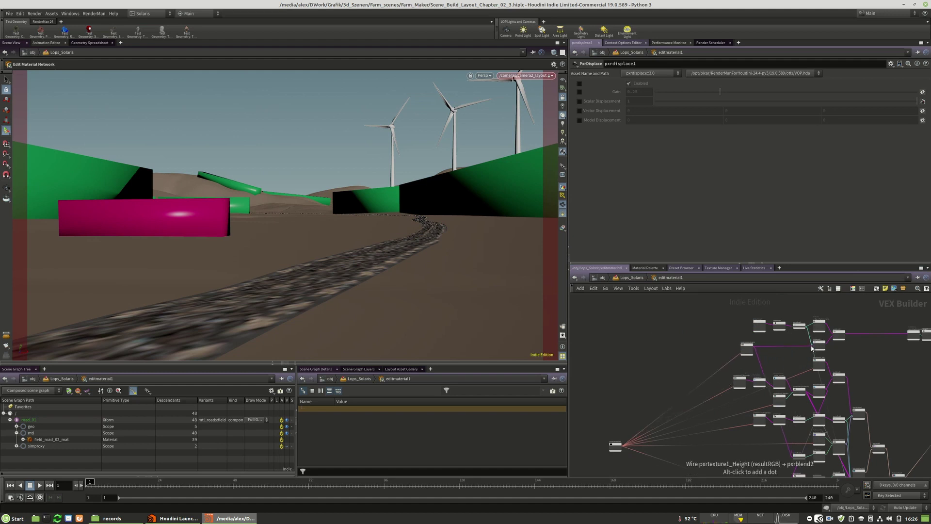
left_click_drag(819, 345, 826, 345)
middle_click_drag(716, 308, 692, 322)
left_click_drag(696, 317, 839, 318)
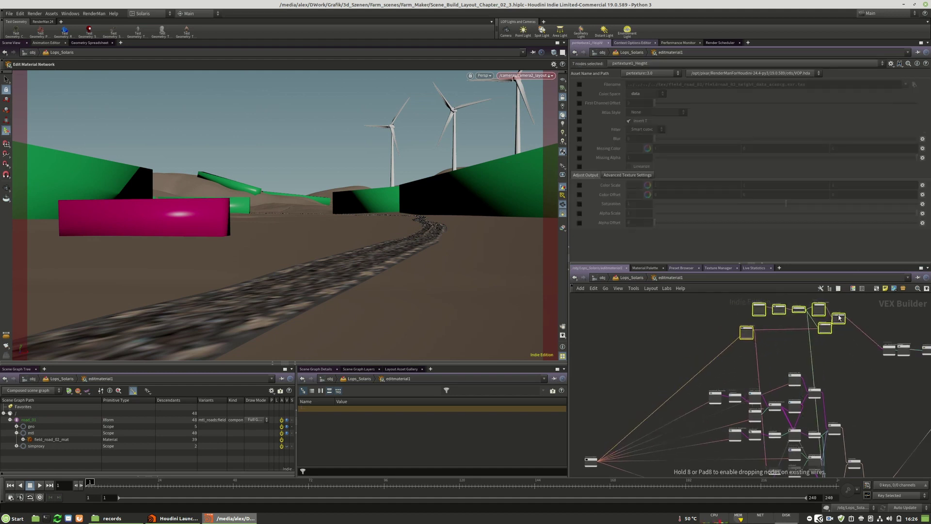
left_click(858, 375)
Step: Offset the base color and metallic nodes from the roughness and surface branches to loosen the shader network layout
middle_click_drag(864, 389, 849, 339)
left_click_drag(638, 308, 747, 352)
left_click(858, 361)
middle_click_drag(857, 361, 875, 357)
scroll(732, 356, "up", 1)
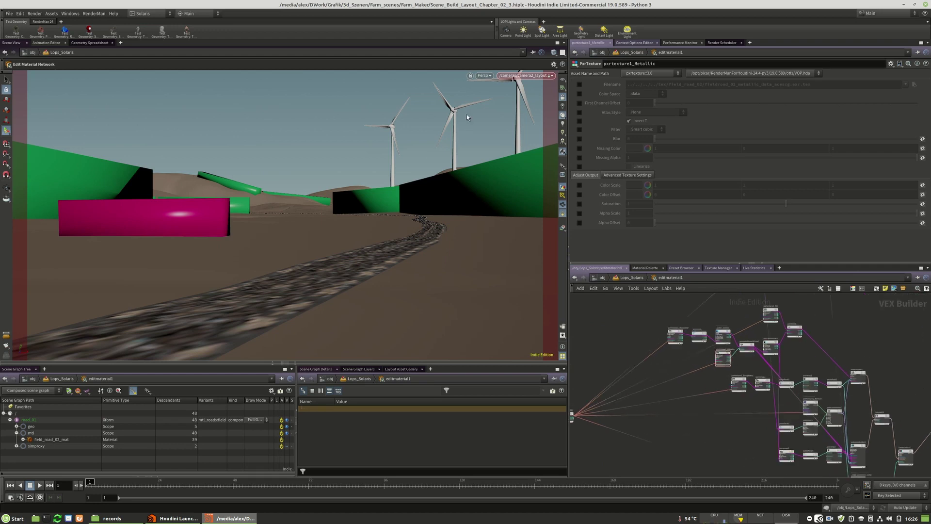
Step: Switch the viewport to RenderMan RIS to render the road through the layout camera
left_click(482, 76)
left_click(504, 140)
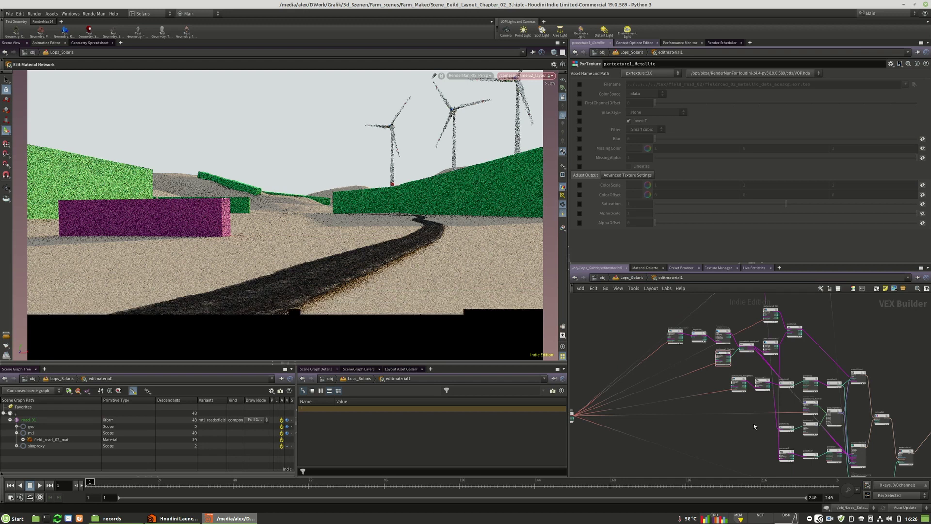
scroll(767, 390, "down", 3)
scroll(748, 409, "up", 6)
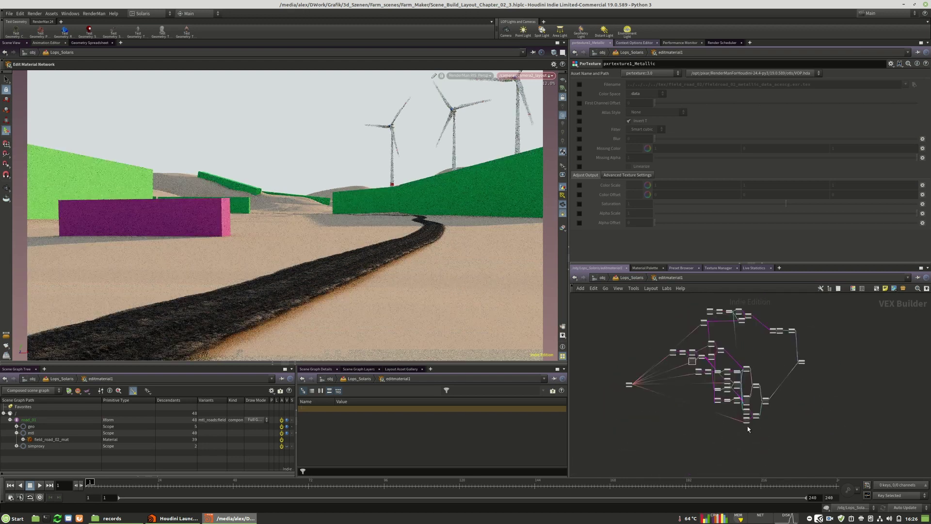
scroll(746, 410, "down", 4)
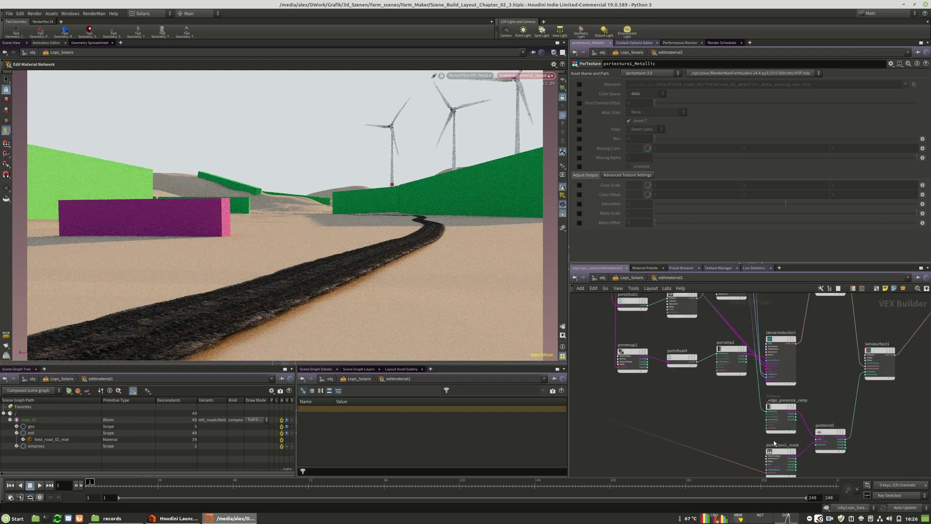
Step: Enable the Stops parameter on the _exposure_ node after the base color texture and set it to 2
middle_click_drag(705, 408, 852, 445)
middle_click_drag(777, 350, 907, 418)
middle_click_drag(713, 320, 798, 346)
left_click_drag(800, 381, 785, 372)
left_click(746, 382)
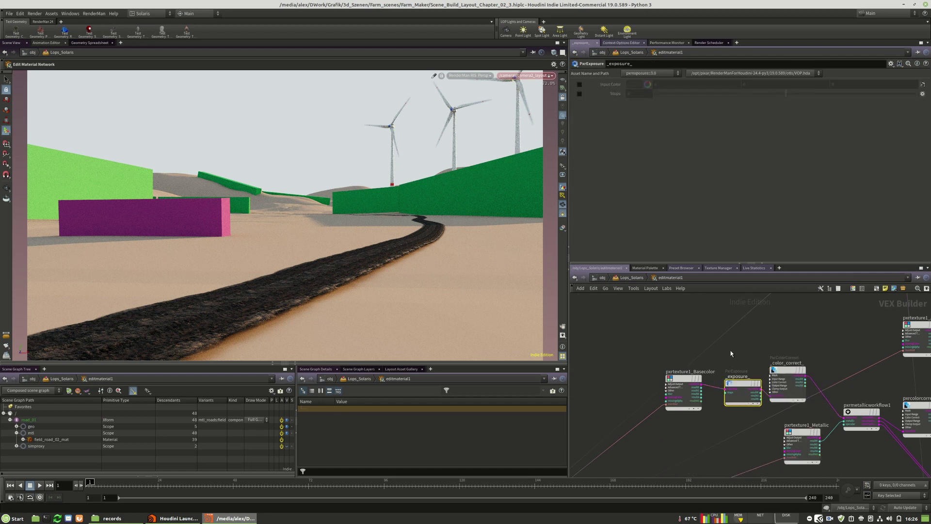
left_click(579, 94)
double_click(634, 95)
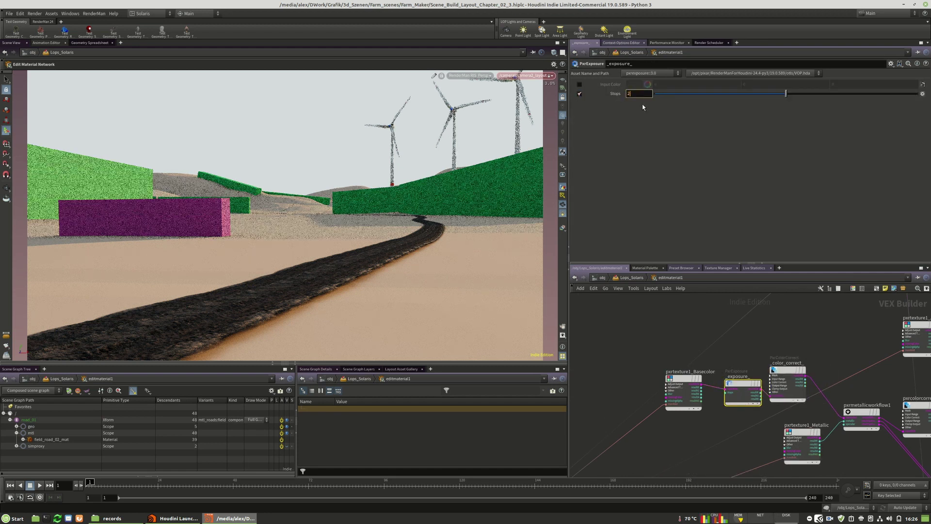
type("2")
key("Return")
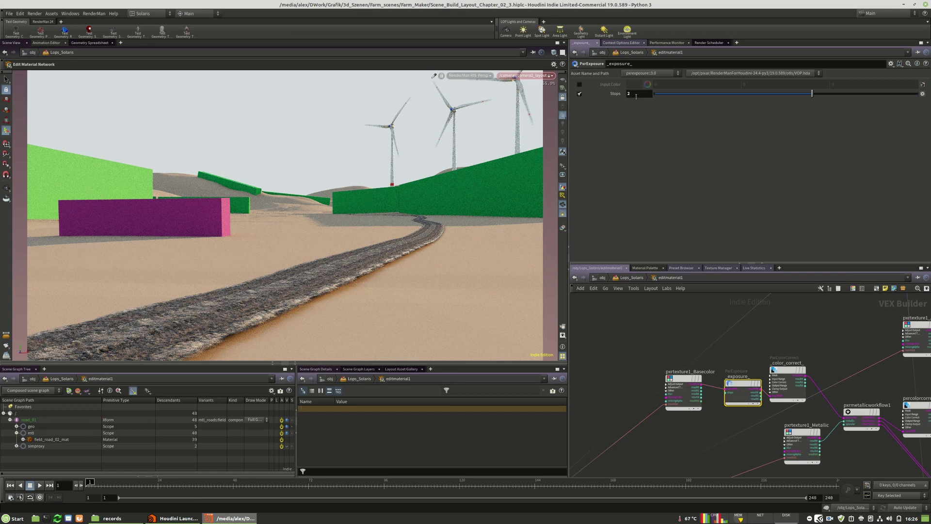
Step: Return the viewport from RenderMan RIS to the Houdini GL view
scroll(731, 361, "down", 5)
middle_click_drag(735, 356, 635, 355)
left_click(7, 13)
left_click(7, 13)
left_click(473, 76)
left_click(470, 107)
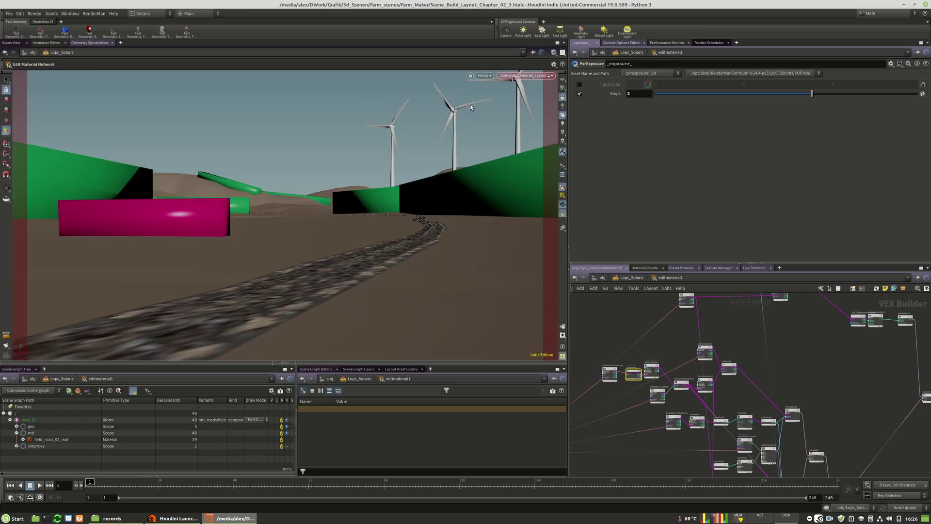
Step: Save the scene as a new version named Scene_Build_Layout_Chapter_02_4.hiplc
left_click(9, 13)
left_click(22, 68)
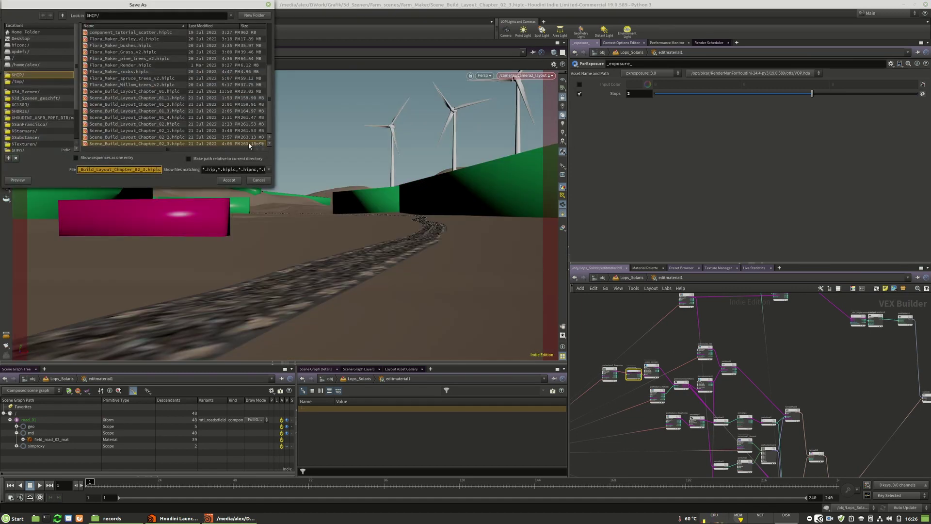
left_click(144, 170)
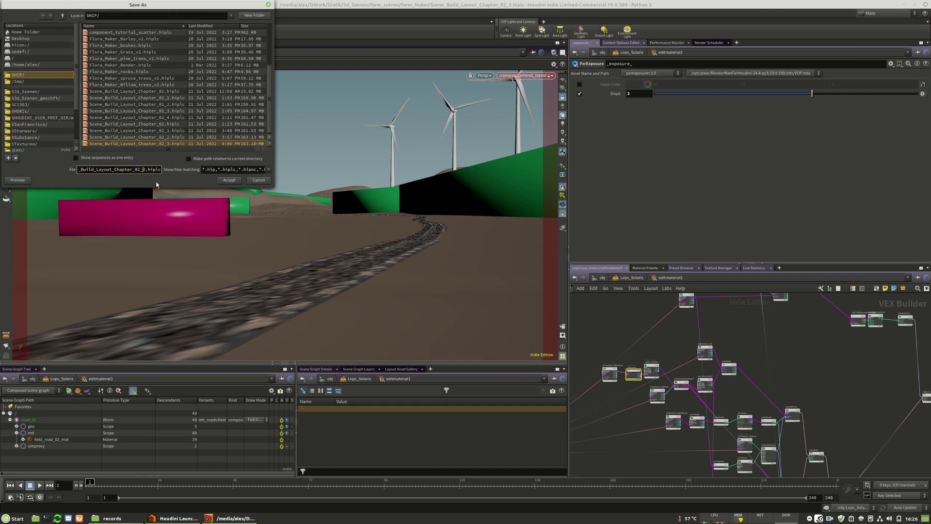
type("4")
left_click(227, 180)
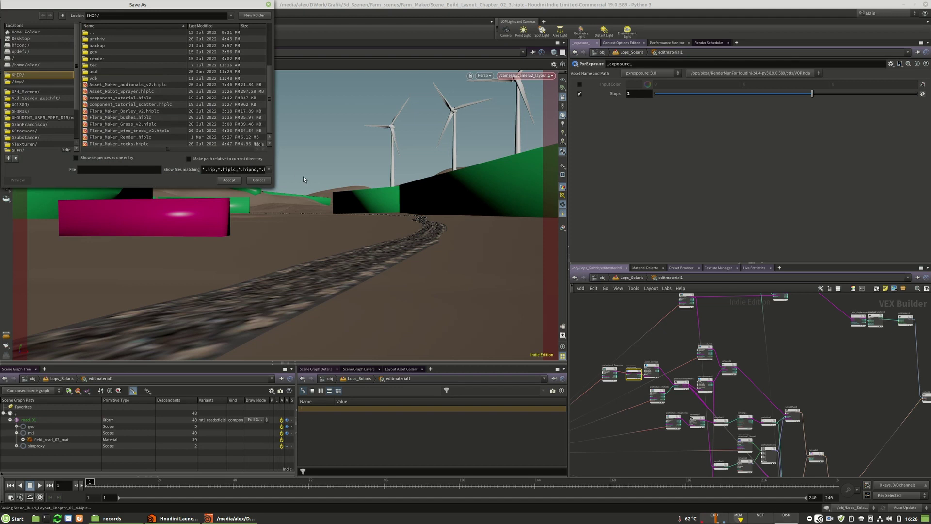
Step: Restart the RenderMan RIS viewport render and show the parameters of the _color_correct_ node
left_click(490, 77)
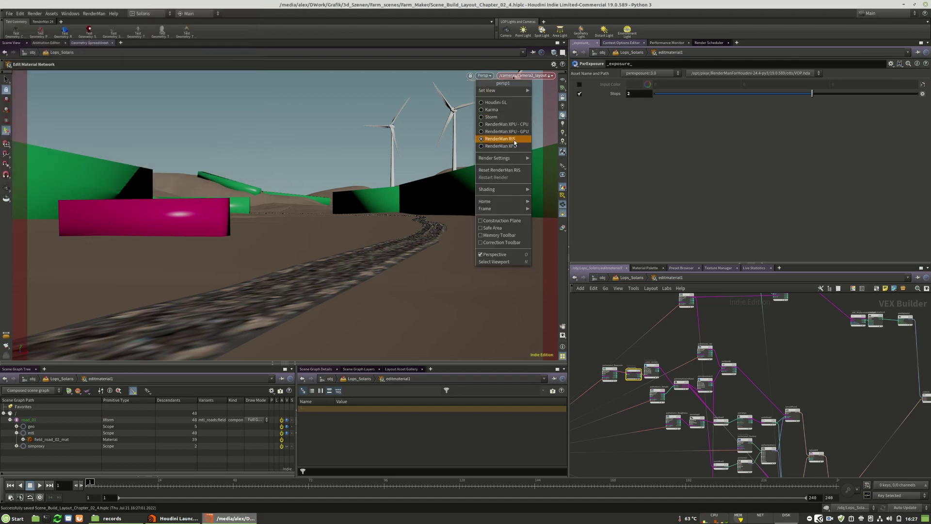
left_click(505, 141)
scroll(618, 387, "up", 5)
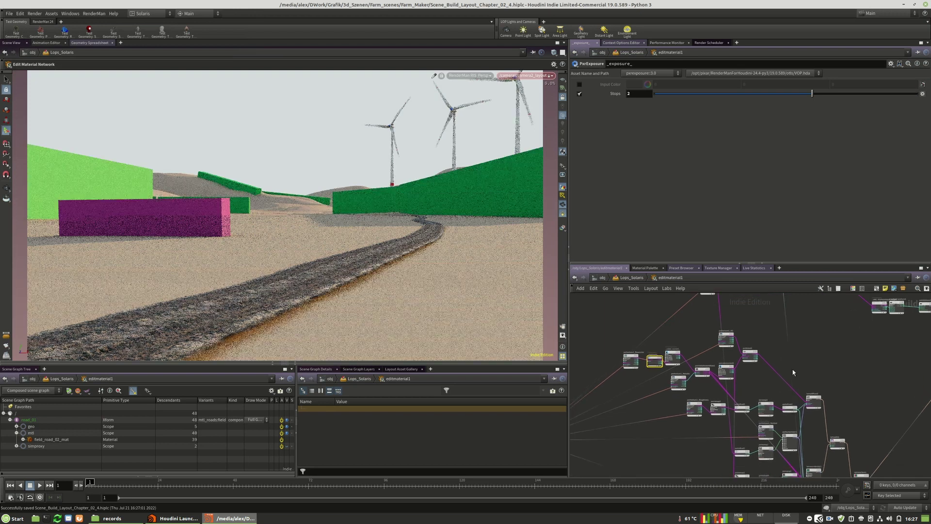
left_click_drag(654, 361, 645, 362)
left_click(700, 339)
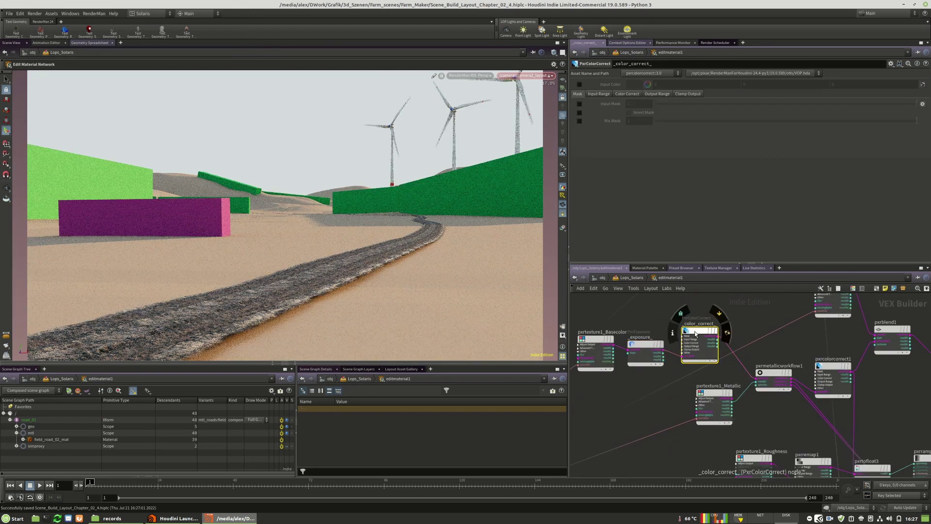
Step: Enable the color ramp for editing on the _edge_presence_ramp node above pxrtexture1_mask
scroll(720, 345, "down", 6)
scroll(777, 457, "up", 6)
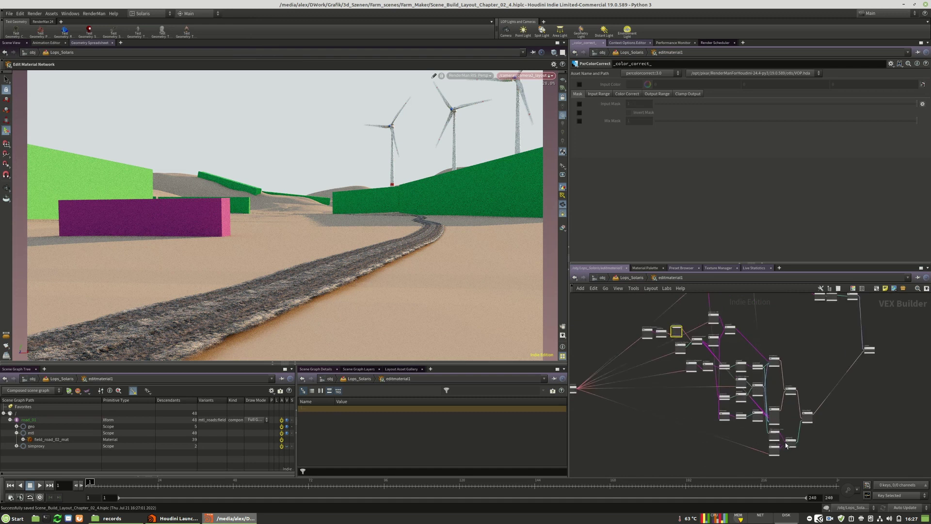
scroll(776, 456, "down", 8)
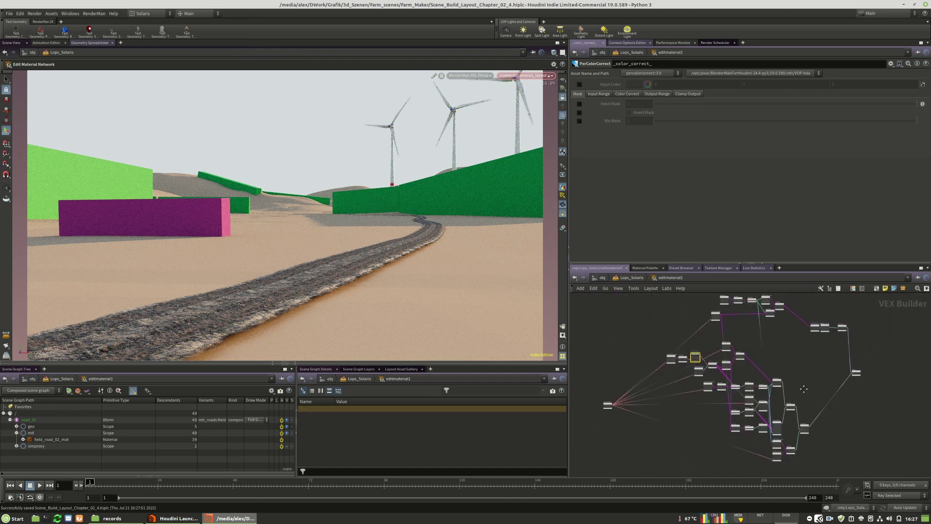
scroll(776, 398, "up", 10)
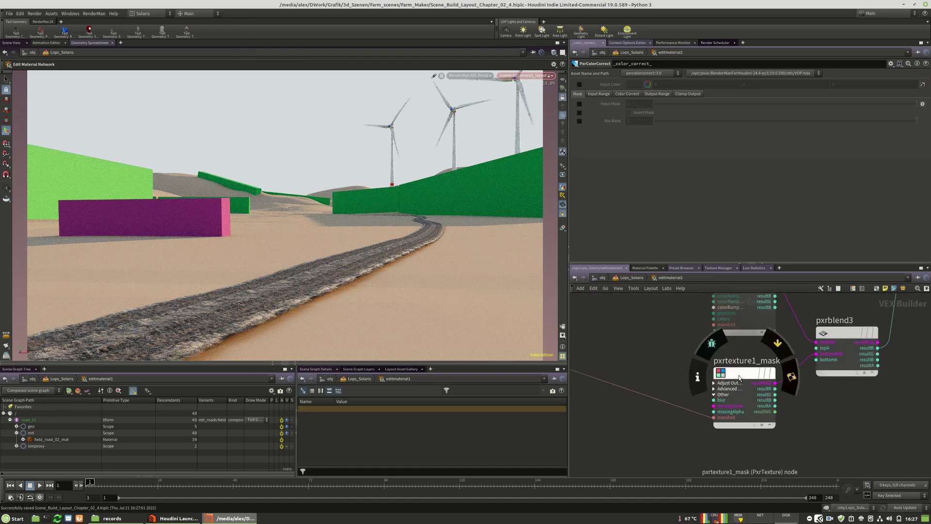
left_click(744, 378)
middle_click_drag(781, 332, 773, 422)
left_click(733, 370)
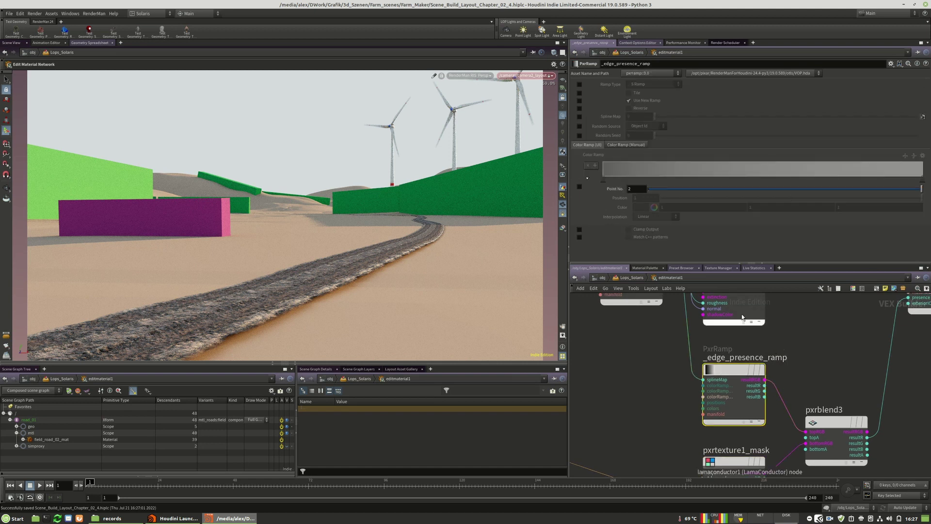
left_click(579, 187)
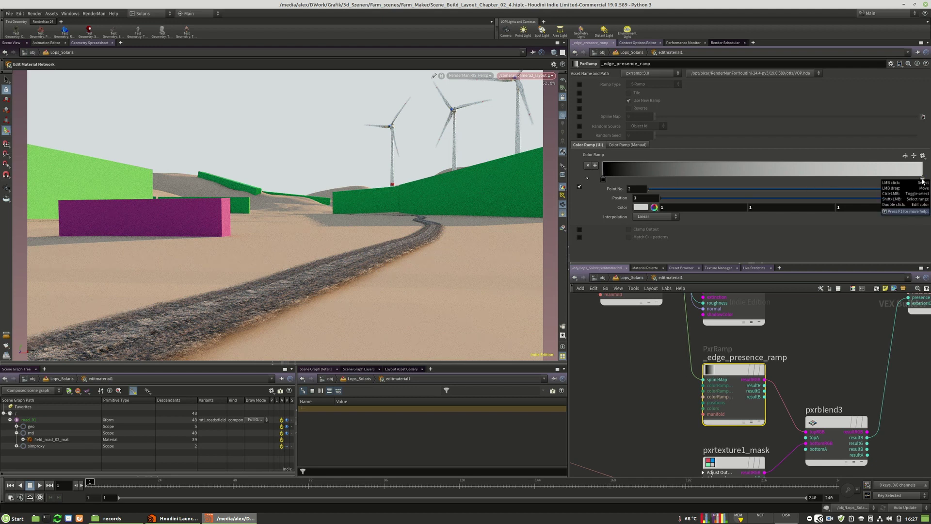
Step: Go back to the Lops_Solaris network and insert a Render Geometry Settings node between editmaterial1 and merge9
left_click(632, 278)
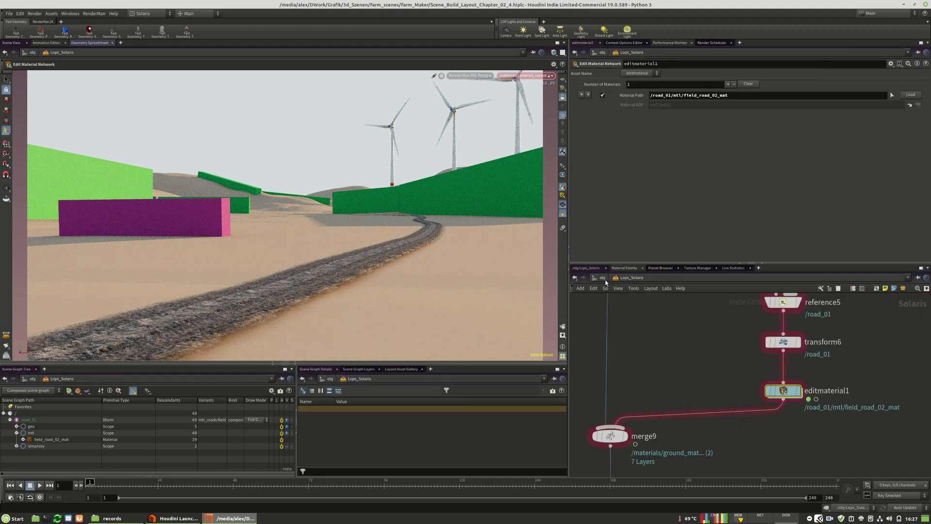
middle_click_drag(803, 406, 768, 420)
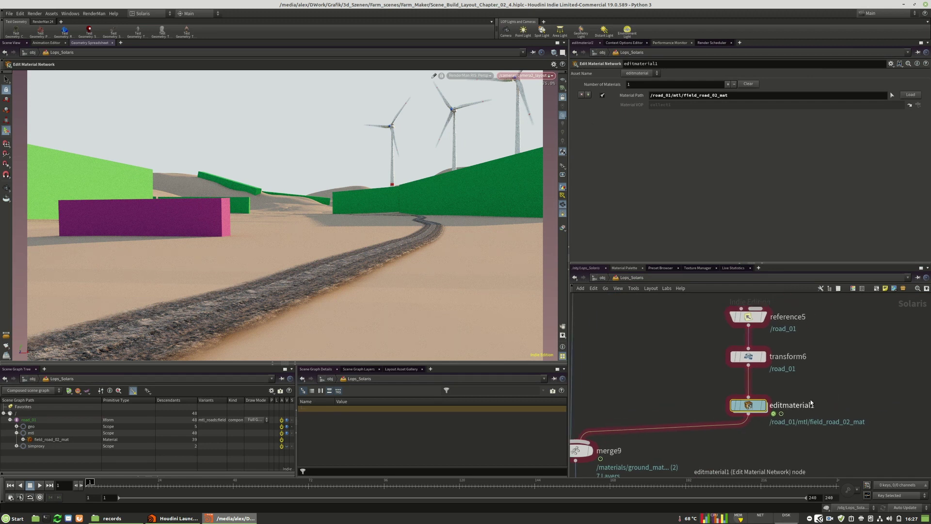
key("Tab")
type("ren")
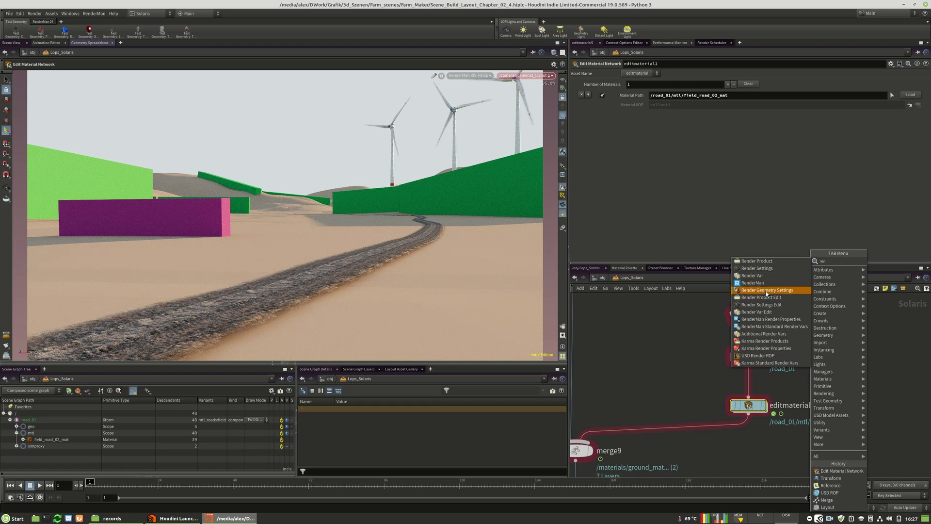
left_click(766, 290)
left_click(751, 441)
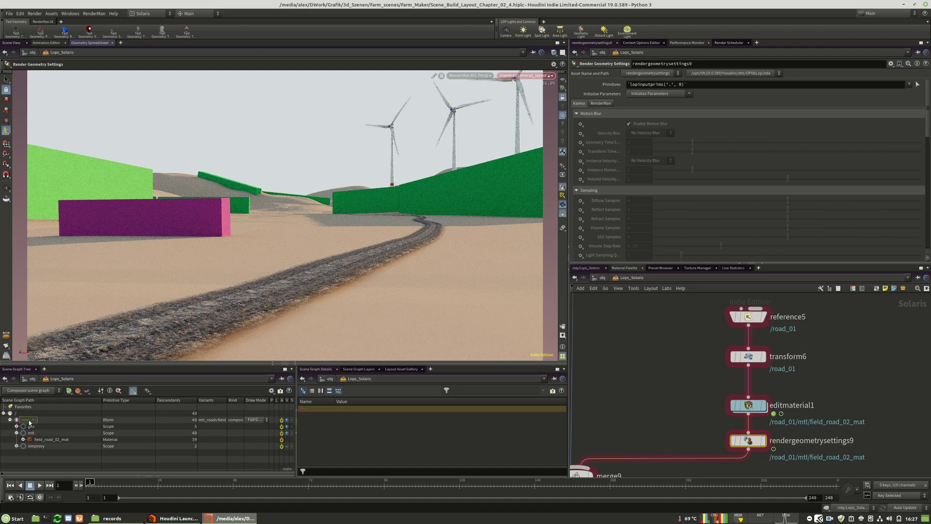
Step: Set the Render Geometry Settings primitives to /road_01 and enable the Transmission Visibility setting in the RenderMan instance attributes
left_click_drag(691, 85, 691, 86)
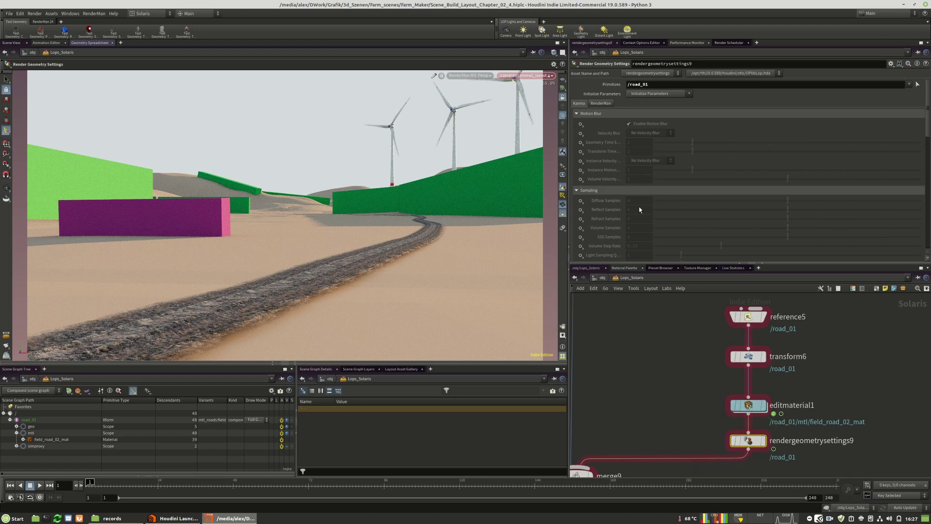
left_click(599, 103)
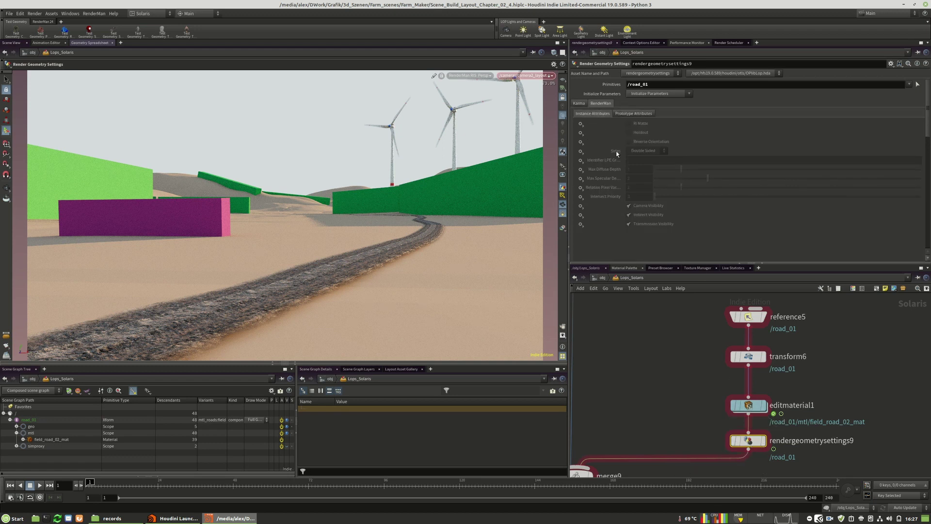
left_click(580, 224)
left_click(630, 231)
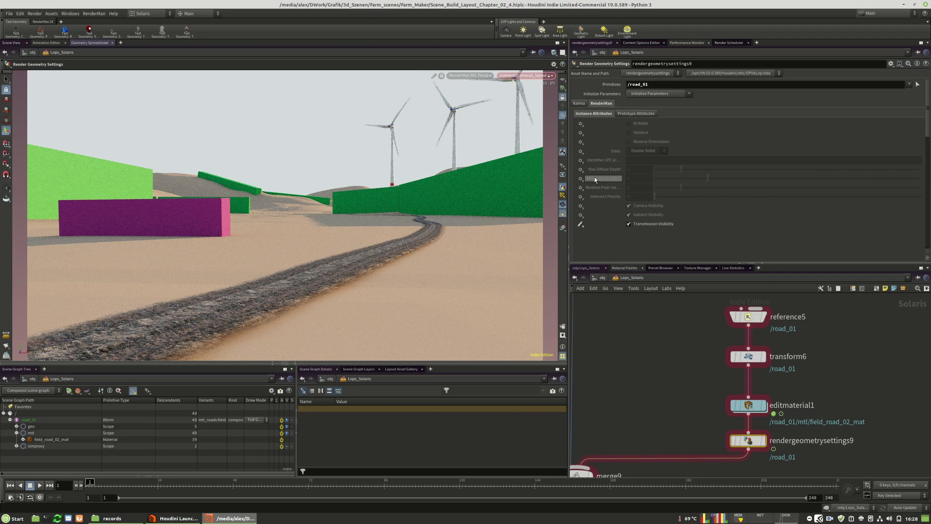
Step: Enable Max Diffuse Depth in the road's RenderMan instance attributes and set it to 3
left_click(581, 169)
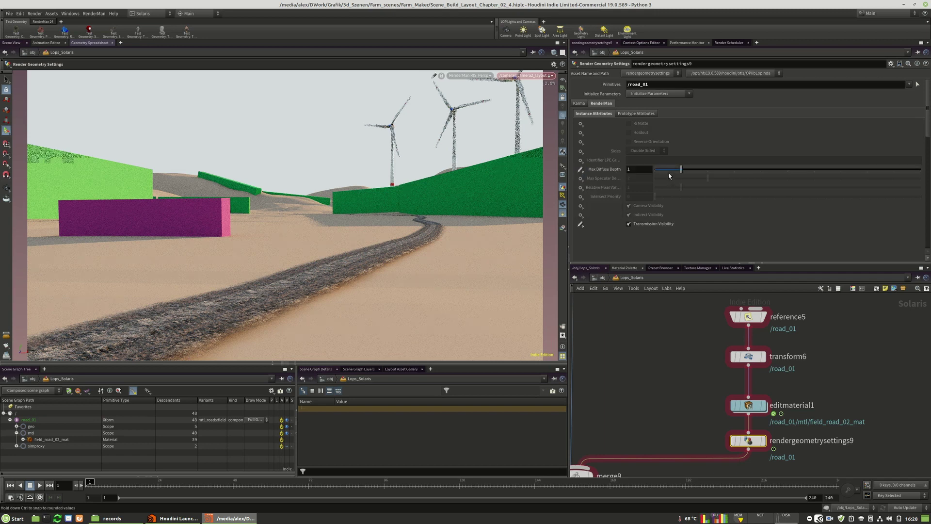
left_click(629, 169)
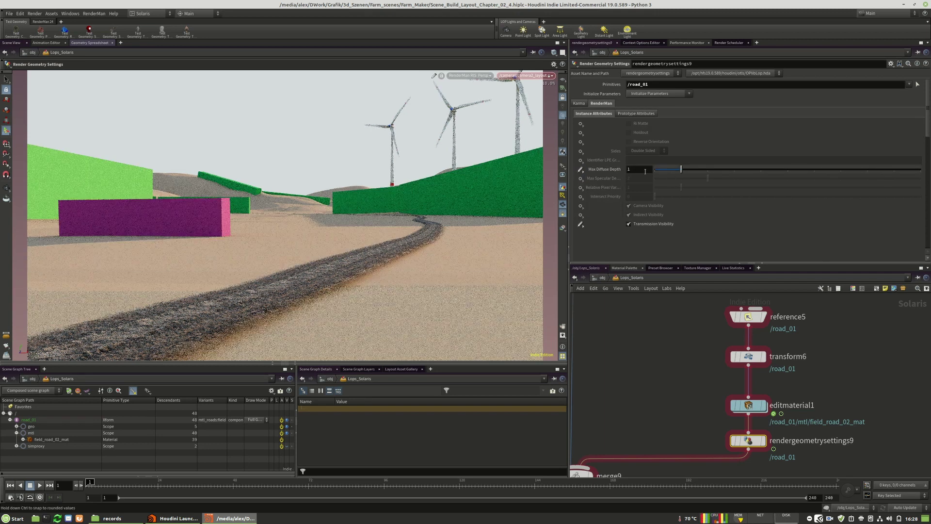
type("3")
key("Return")
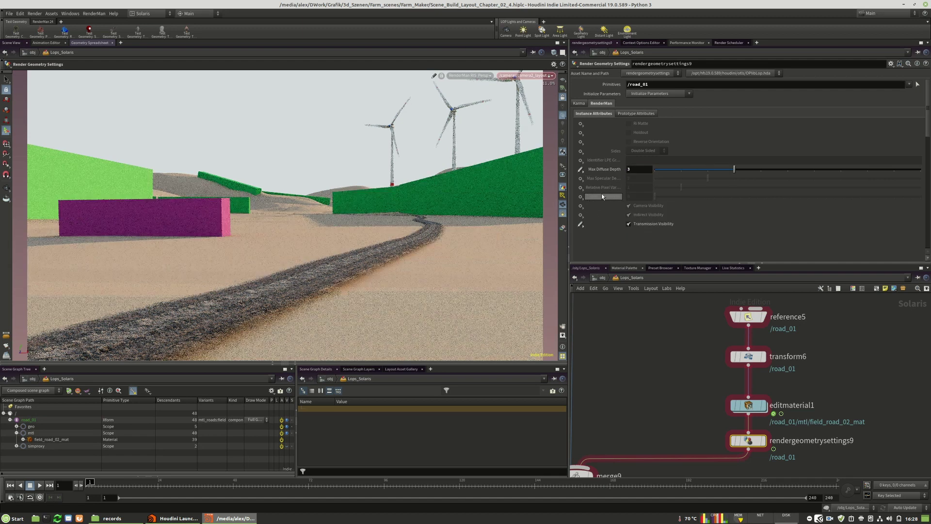
left_click(852, 358)
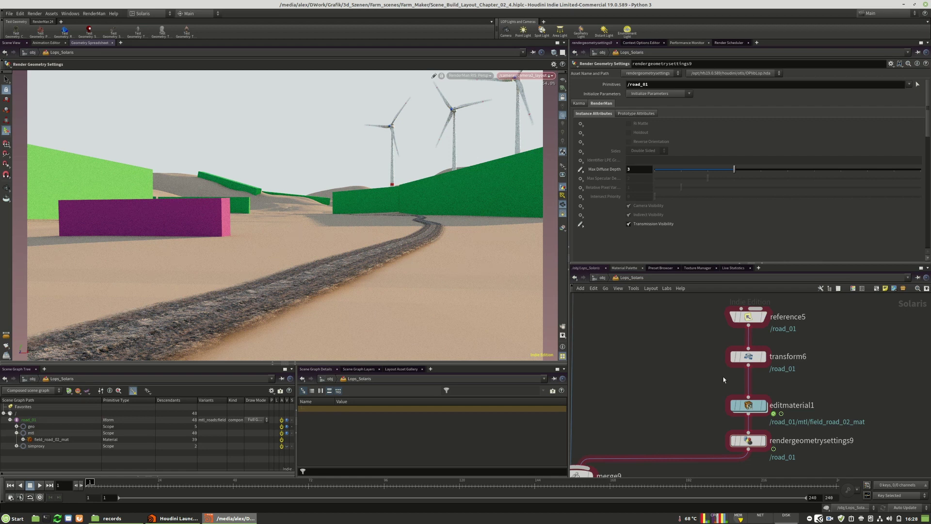
Step: Enter the shader network of editmaterial1 again at the _edge_presence_ramp node
scroll(779, 427, "down", 5)
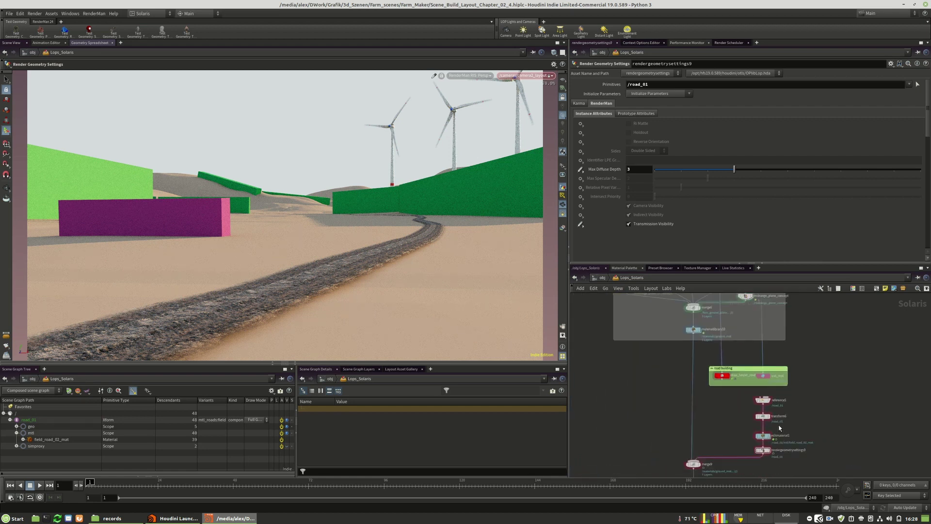
middle_click_drag(805, 389, 799, 343)
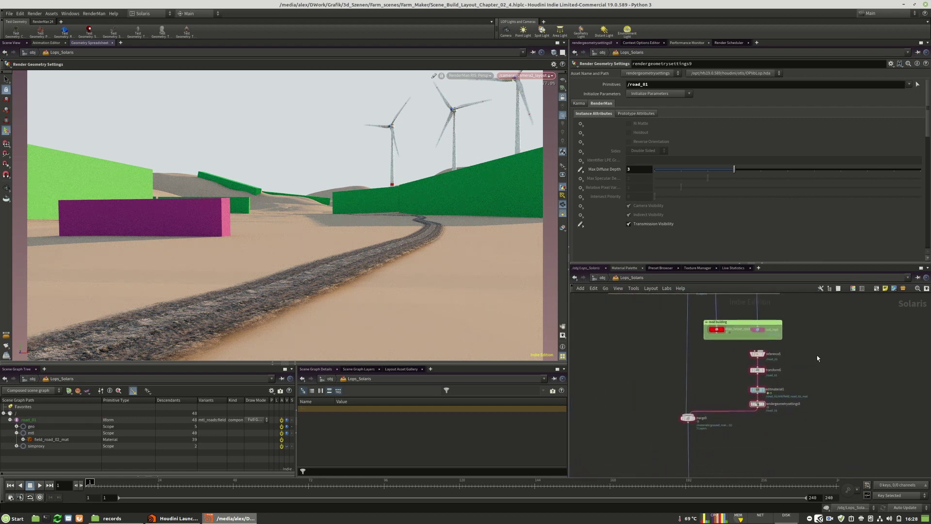
scroll(771, 387, "up", 5)
double_click(733, 390)
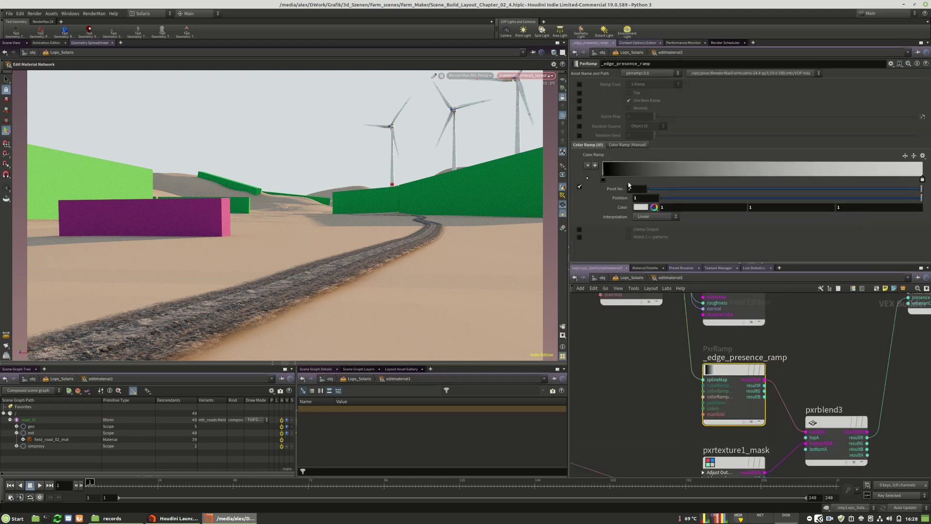
Step: Move the dark point of the _edge_presence_ramp color ramp to about the middle of the gradient
left_click_drag(603, 179, 754, 179)
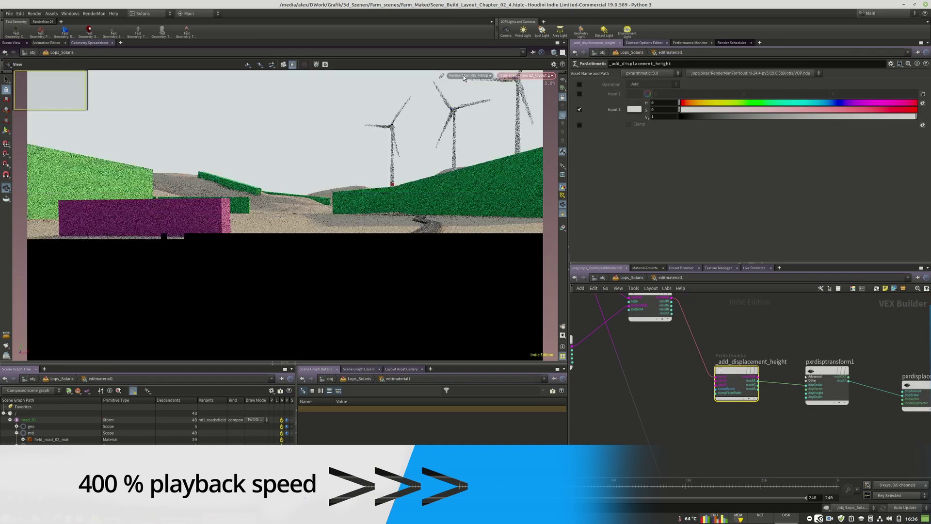
Step: Return to the Lops_Solaris network and try a Y translation of 0.11 on the road's transform6 node
left_click(632, 277)
left_click(776, 354)
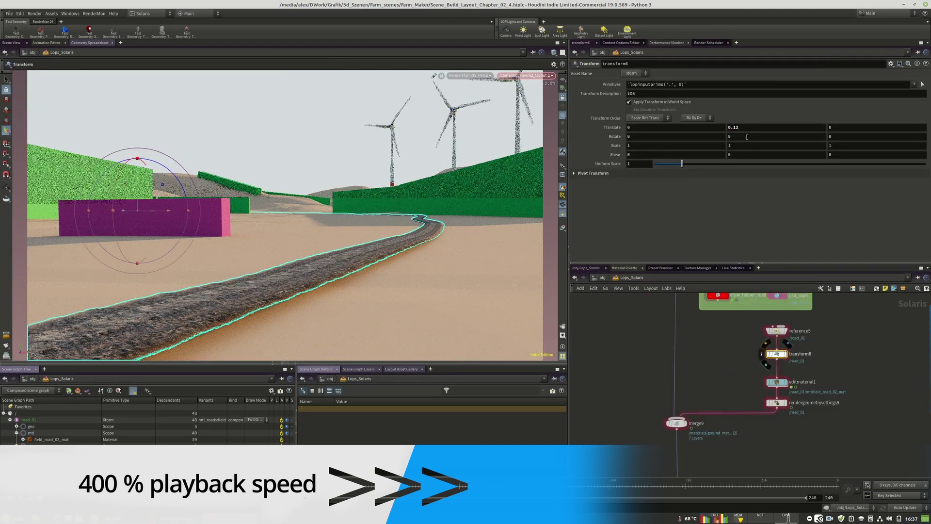
left_click(737, 127)
key("BackSpace")
type("1")
key("Return")
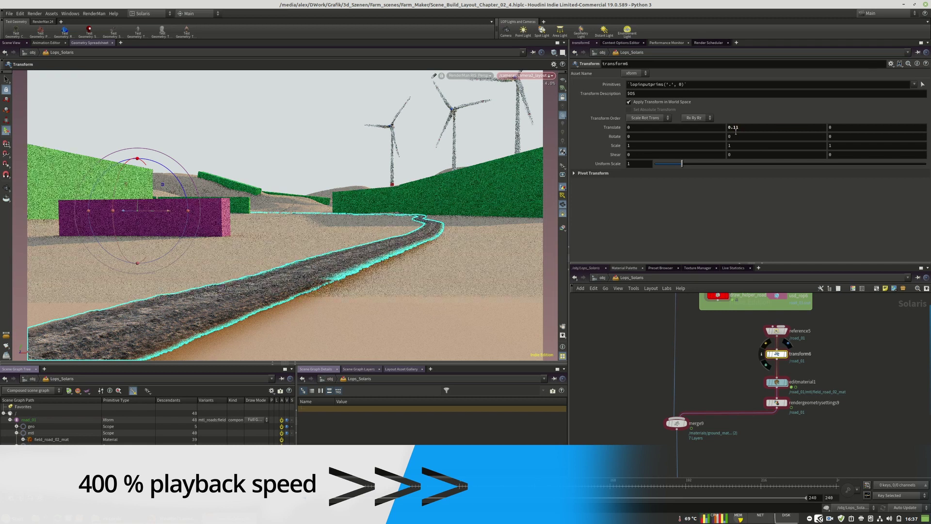
left_click(777, 382)
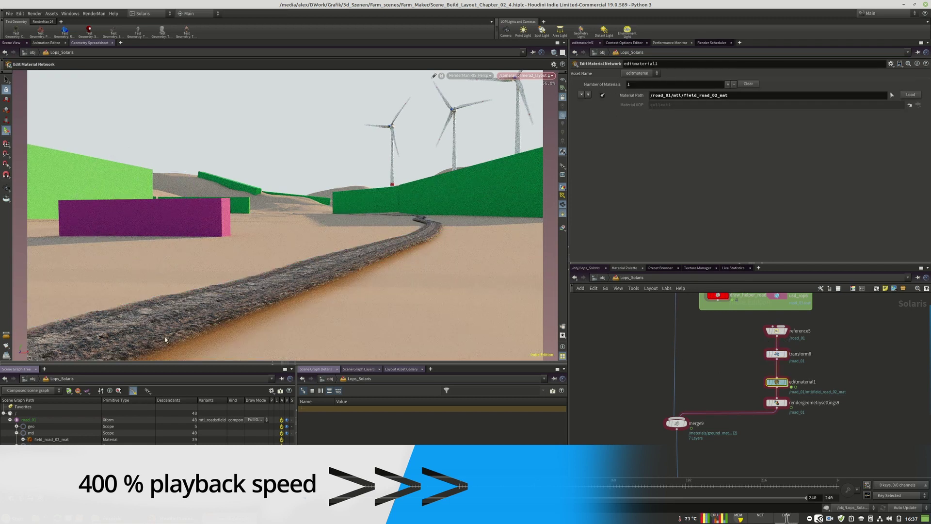
Step: Try a Y translation of 0.05 on transform6 and restart the viewport render
left_click(776, 354)
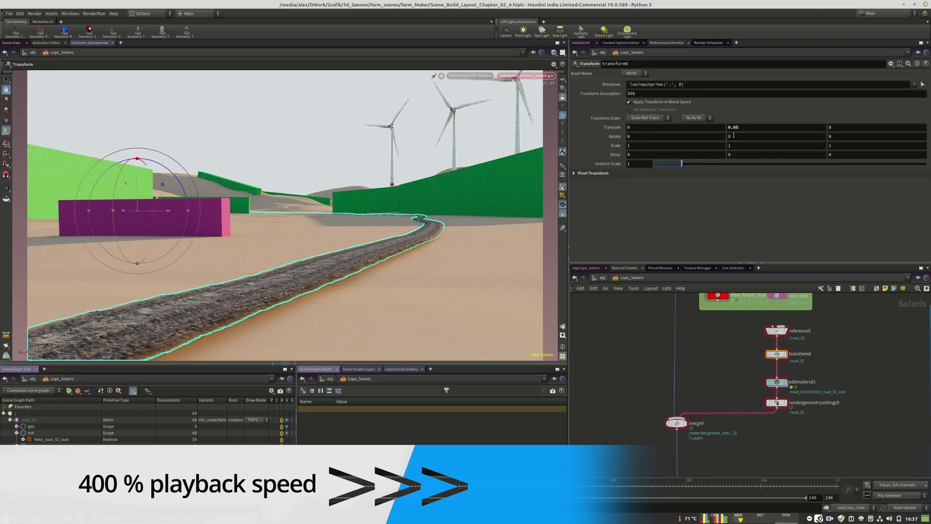
left_click(778, 403)
left_click(476, 76)
left_click(457, 176)
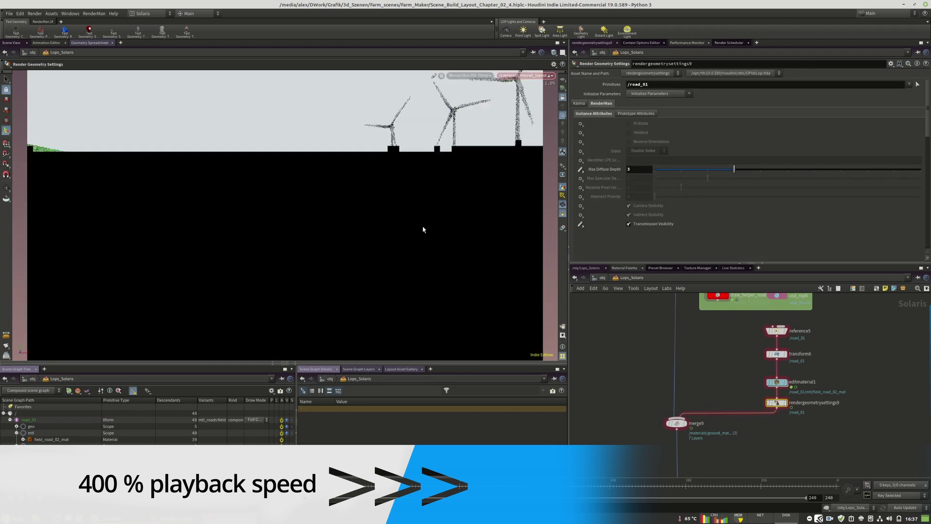
Step: Try Y translations of 0.01 and -0.01 on transform6, checking the render with editmaterial1 selected
left_click(777, 354)
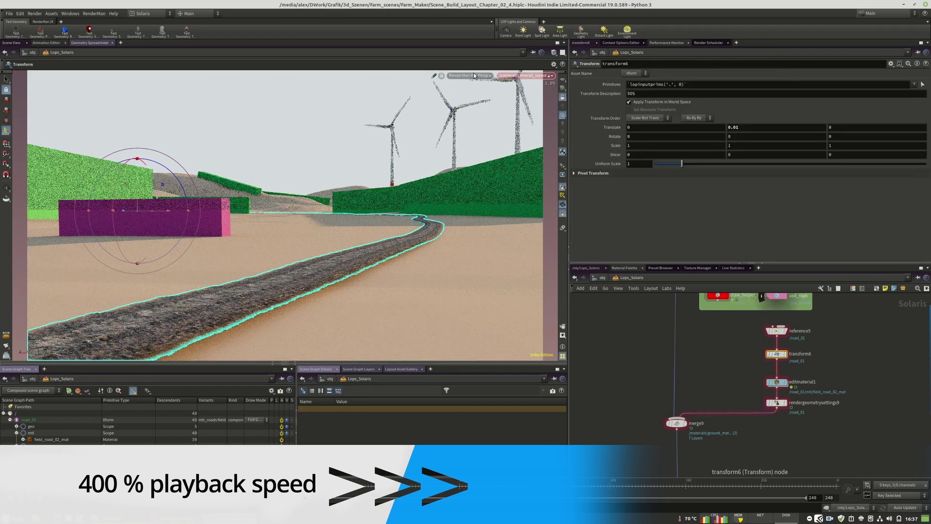
left_click(777, 383)
left_click(776, 354)
left_click(736, 127)
type("-")
key("Return")
left_click(780, 381)
Step: Try lowering the road to a Y translation of -0.02 in transform6
left_click(776, 354)
left_click(738, 128)
key("BackSpace")
type("2")
key("Return")
left_click(841, 382)
Step: Try lowering the road further with a Y translation of -0.05 in transform6
left_click(777, 353)
left_click(738, 128)
key("BackSpace")
type("5")
key("Return")
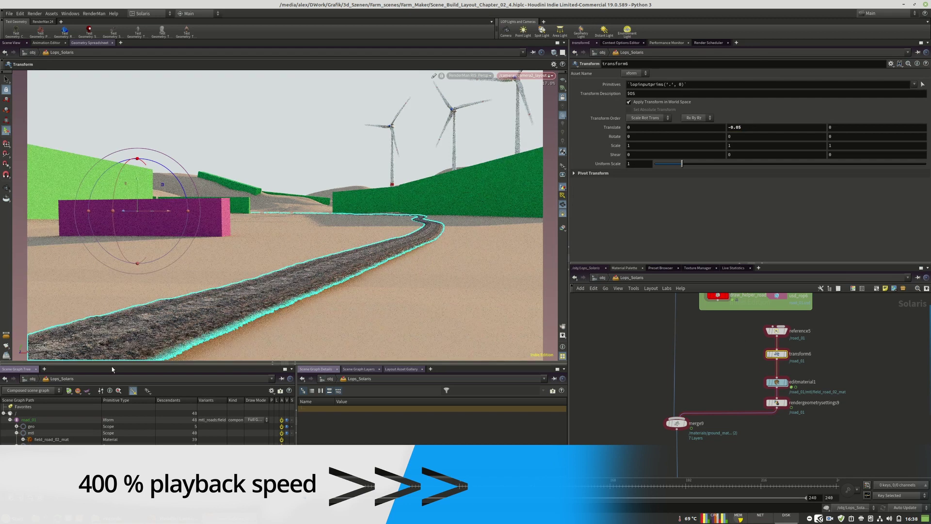
left_click(784, 405)
Step: Try a Y translation of -0.3 on transform6 and check the road's edges in the render
left_click(777, 354)
left_click(742, 128)
key("BackSpace")
key("BackSpace")
type("3")
key("Return")
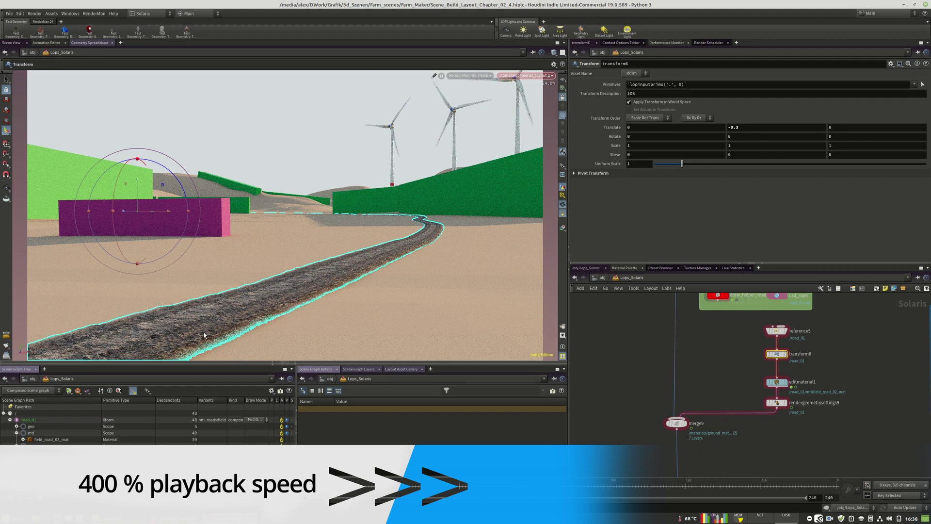
left_click(776, 382)
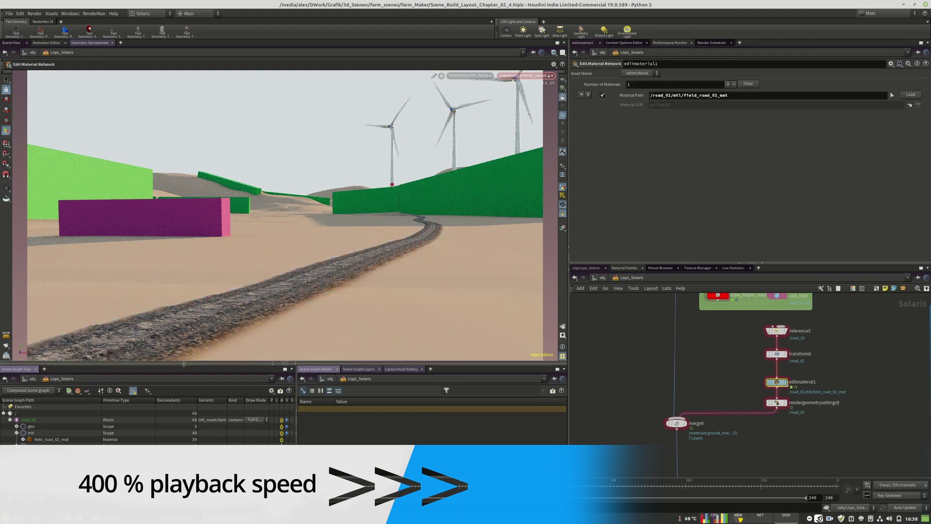
Step: Switch the viewport renderer to Houdini GL and set transform6's Y translation to 0.1
left_click(469, 76)
left_click(466, 219)
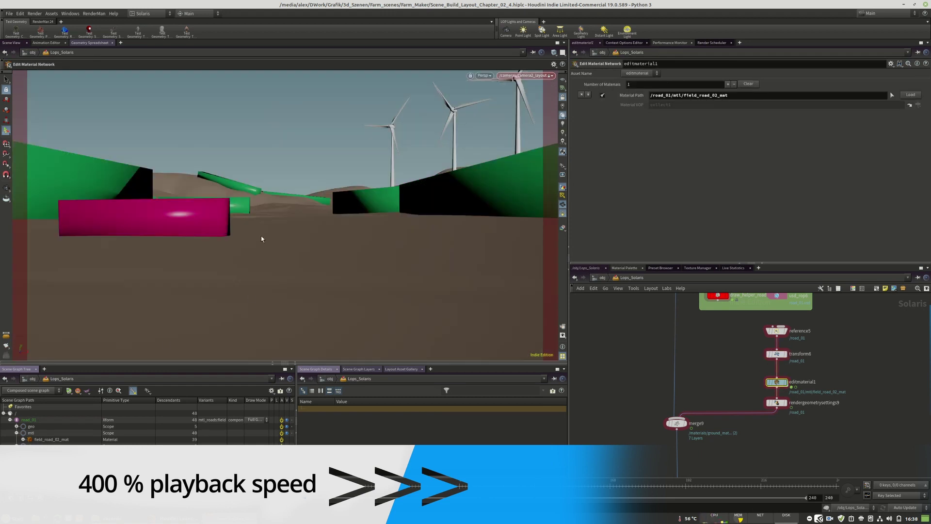
left_click(776, 354)
left_click(758, 128)
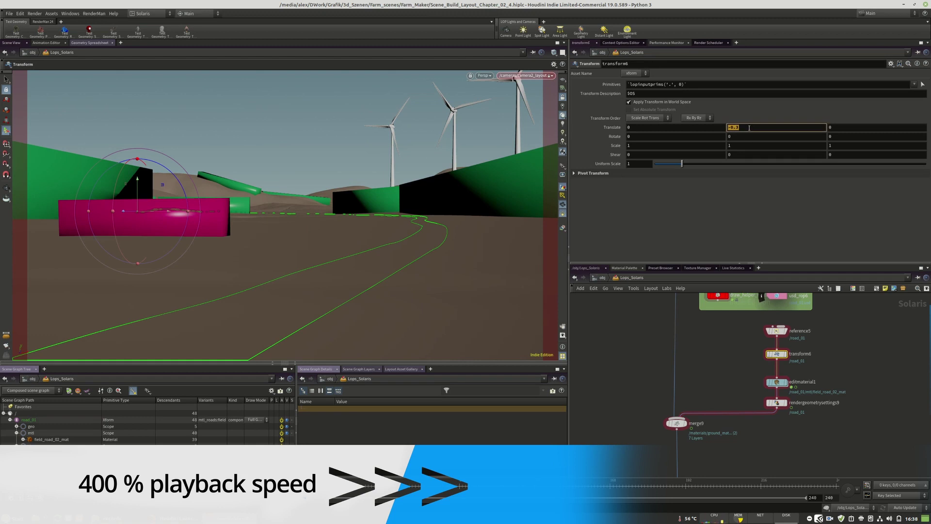
type("0.1")
key("Return")
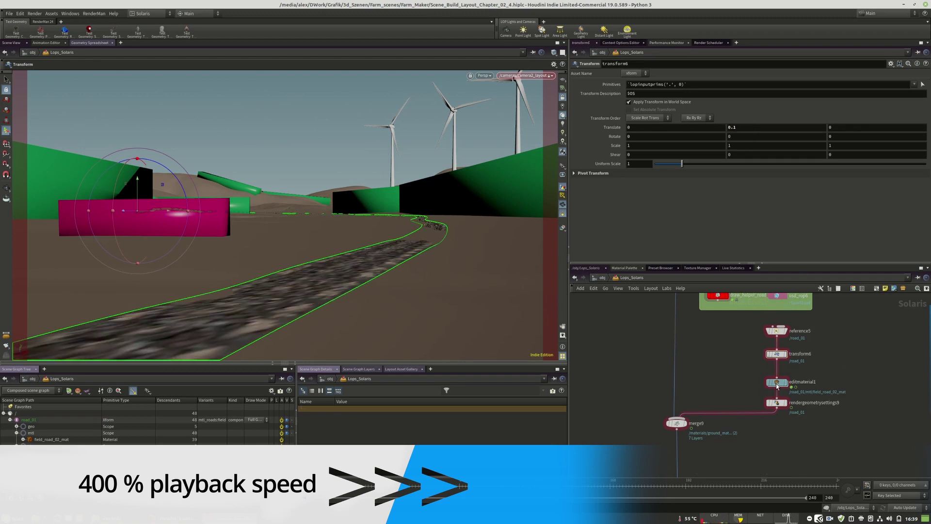
Step: Try an Input 2 value of 0.6 on editmaterial1's _add_displacement_height node and render the viewport with RenderMan RIS
double_click(776, 383)
type("0.6")
key("Return")
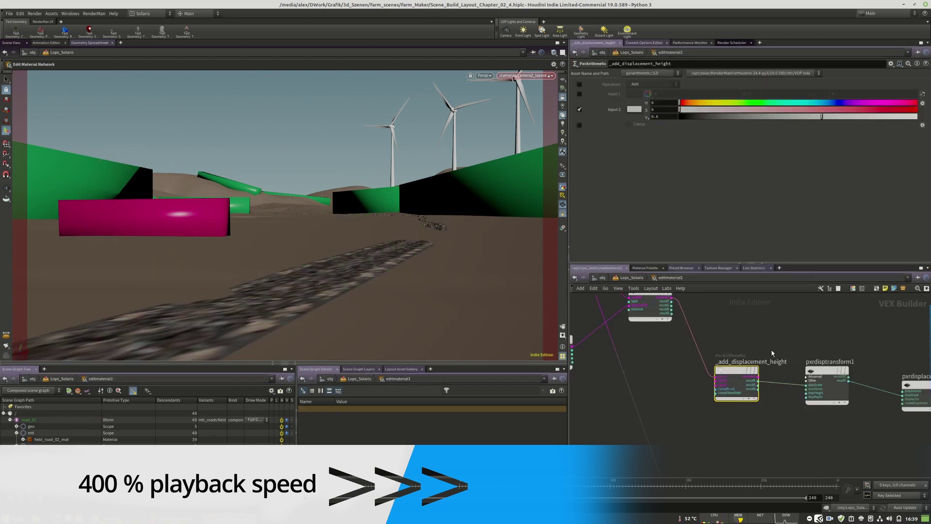
key("u")
left_click(483, 76)
left_click(492, 114)
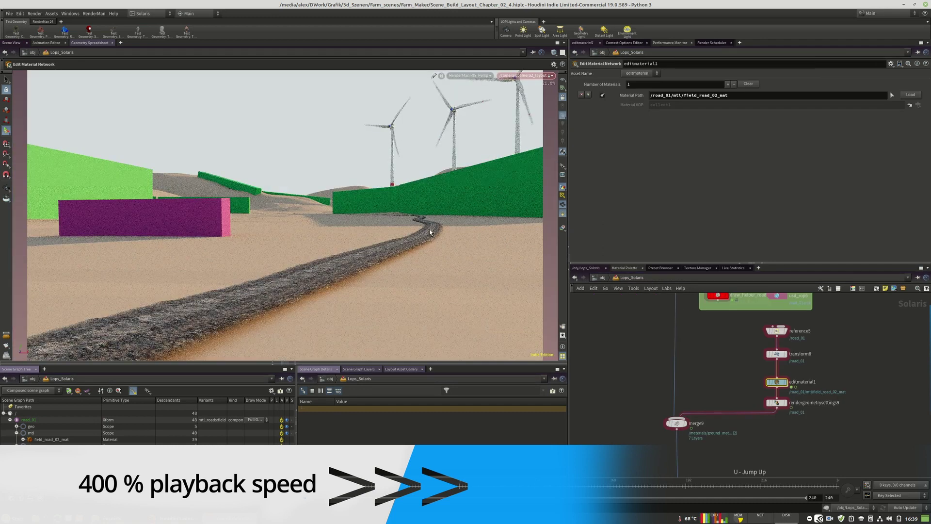
Step: Set the Input 2 value of _add_displacement_height inside editmaterial1 to 0.5 and restart the viewport render
double_click(776, 382)
double_click(656, 117)
type("0.5")
key("Return")
left_click(475, 76)
left_click(473, 176)
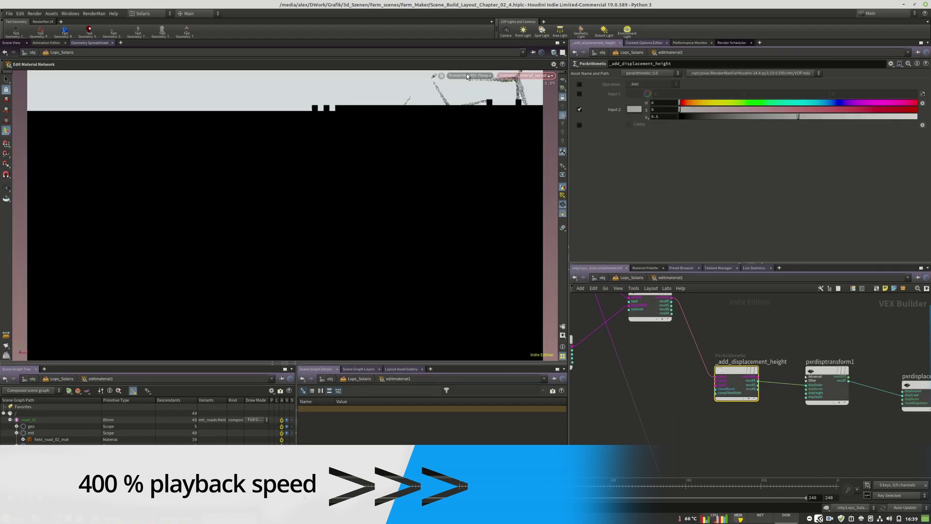
Step: Return to the Lops_Solaris network, switch the viewport to Houdini GL, and save the scene as Scene_Build_Layout_Chapter_02_5.hiplc
left_click(632, 277)
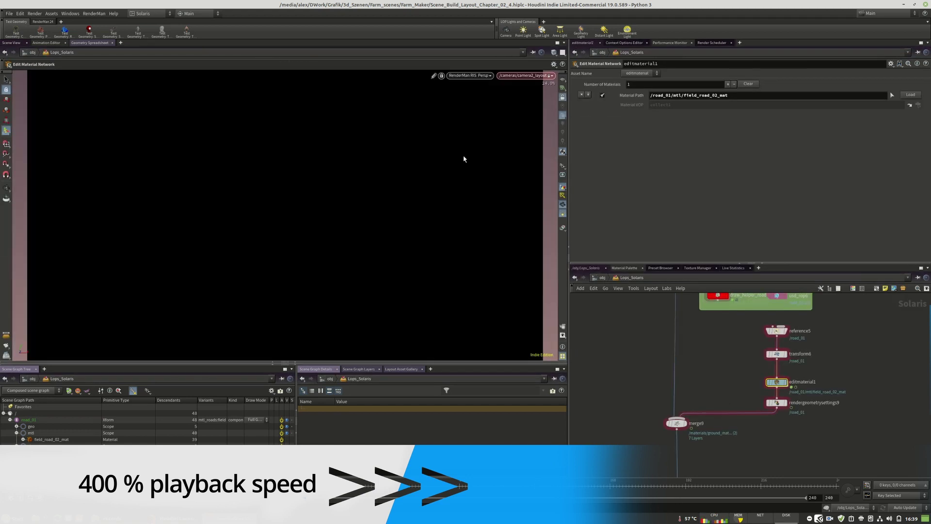
left_click(468, 76)
left_click(467, 102)
left_click(9, 14)
left_click(31, 71)
left_click(145, 169)
key("BackSpace")
type("5")
left_click(229, 180)
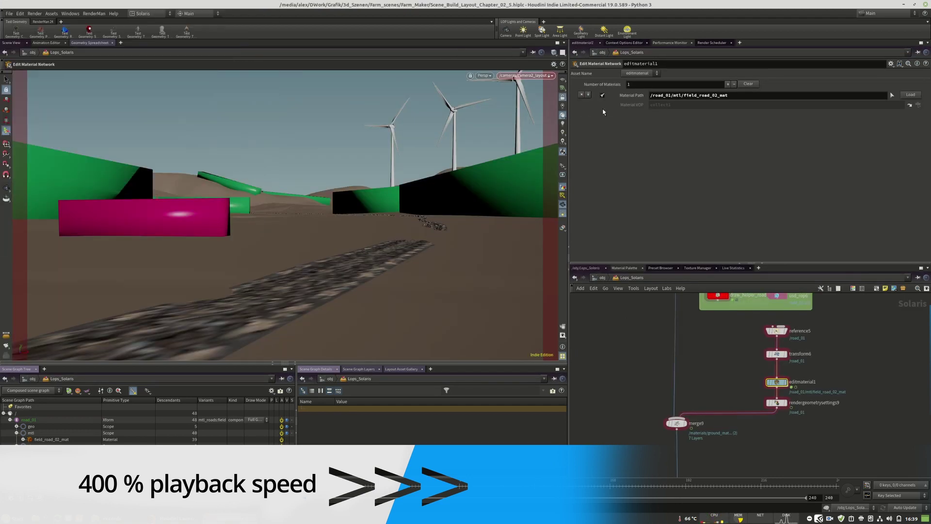
Step: Reposition camera2_layout to about 104.433, 2.32853, 305.367 and render the camera view with RenderMan RIS
scroll(717, 388, "down", 4)
middle_click_drag(717, 412, 756, 318)
scroll(765, 378, "up", 4)
left_click(709, 338)
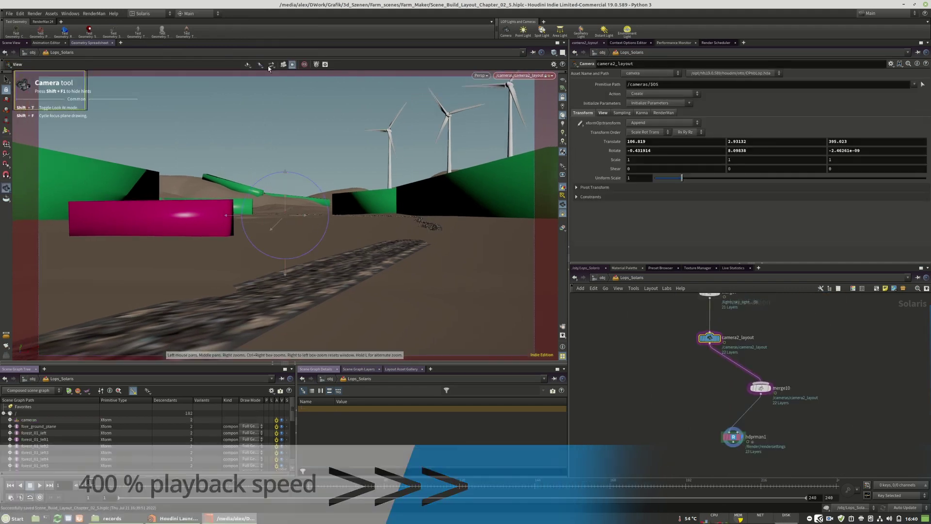
left_click(483, 75)
left_click(499, 139)
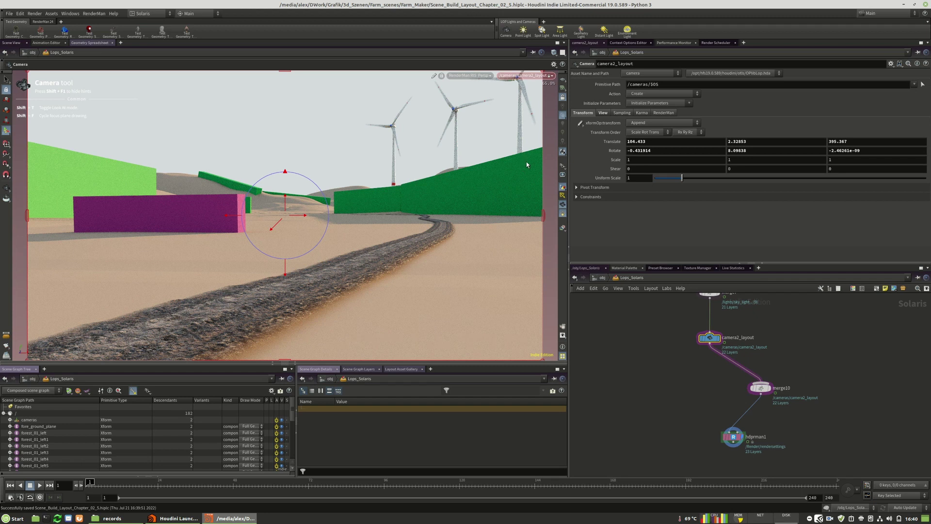
Step: Switch the viewport back to Houdini GL and save the scene as Scene_Build_Layout_Chapter_03.hiplc
left_click(481, 75)
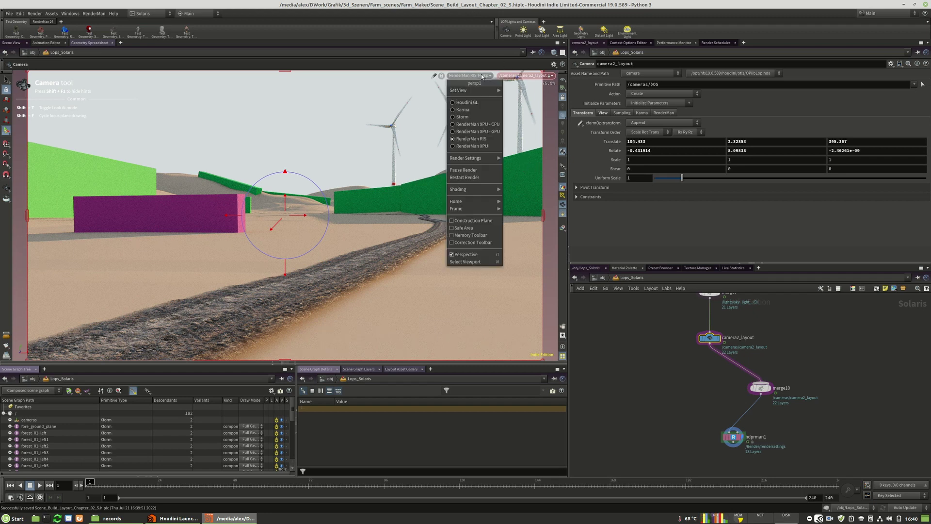
left_click(475, 103)
left_click(9, 13)
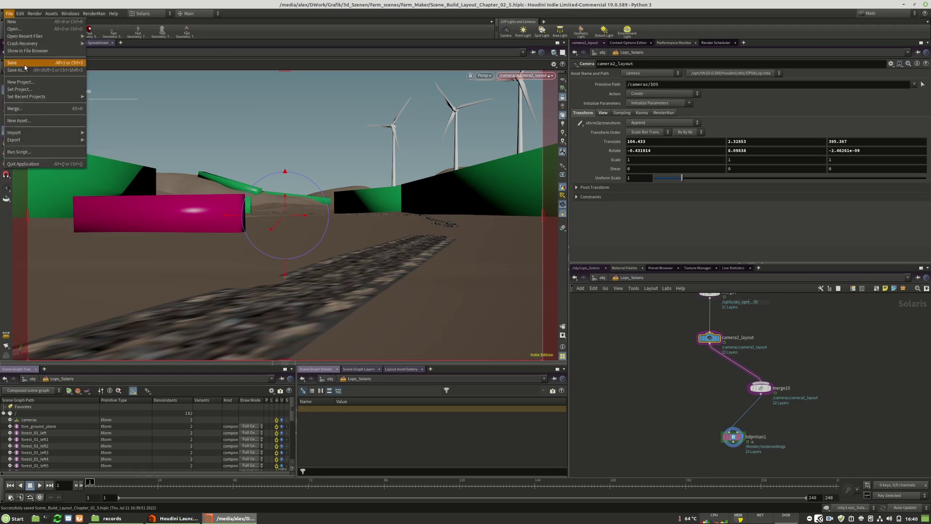
left_click(33, 73)
left_click(143, 170)
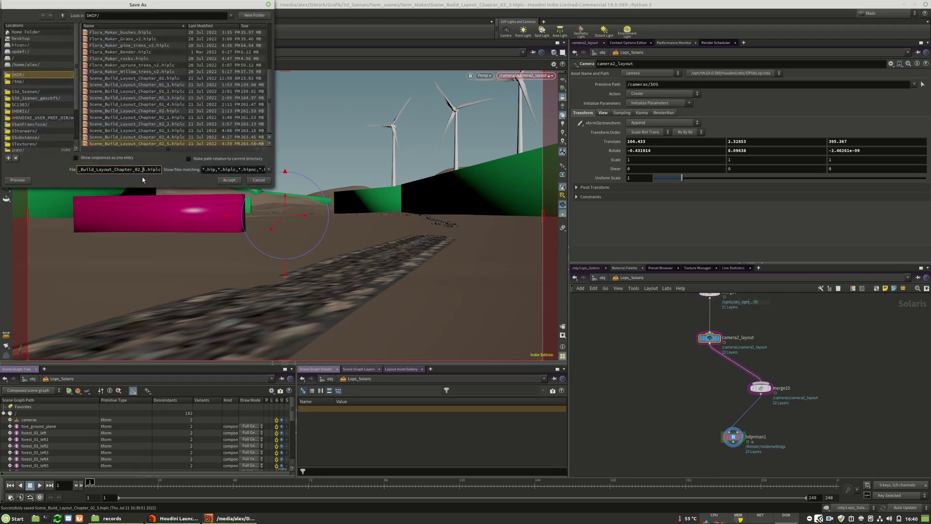
key("BackSpace")
key("BackSpace")
type("3")
left_click(229, 180)
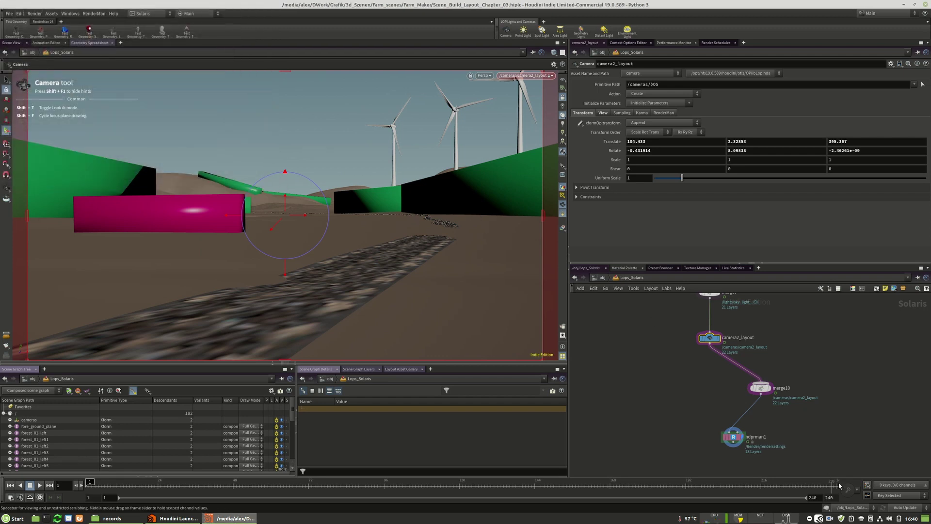